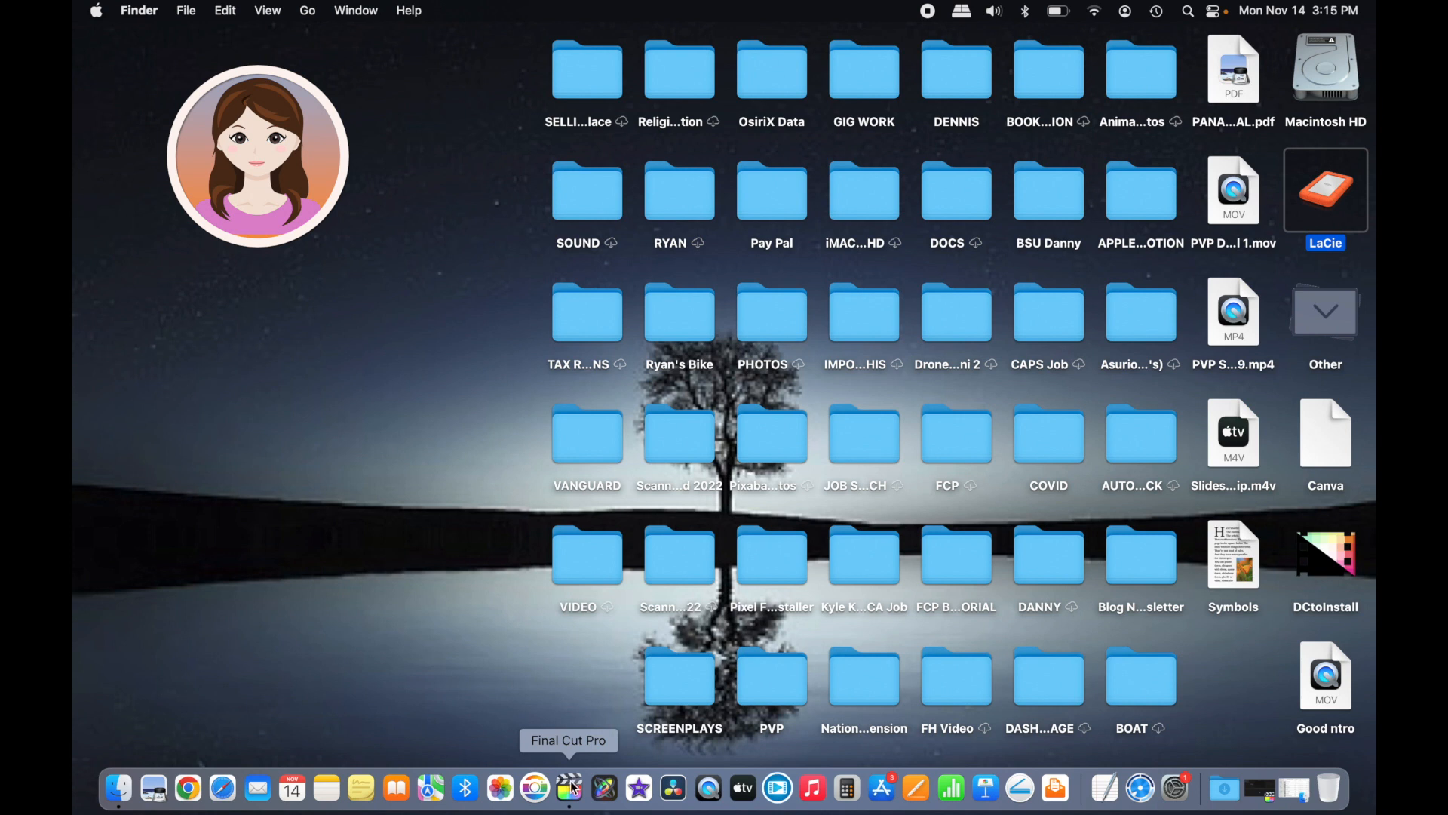
Step: Open Final Cut Pro and create a new library named DECEMBER on the LaCie drive
click(573, 788)
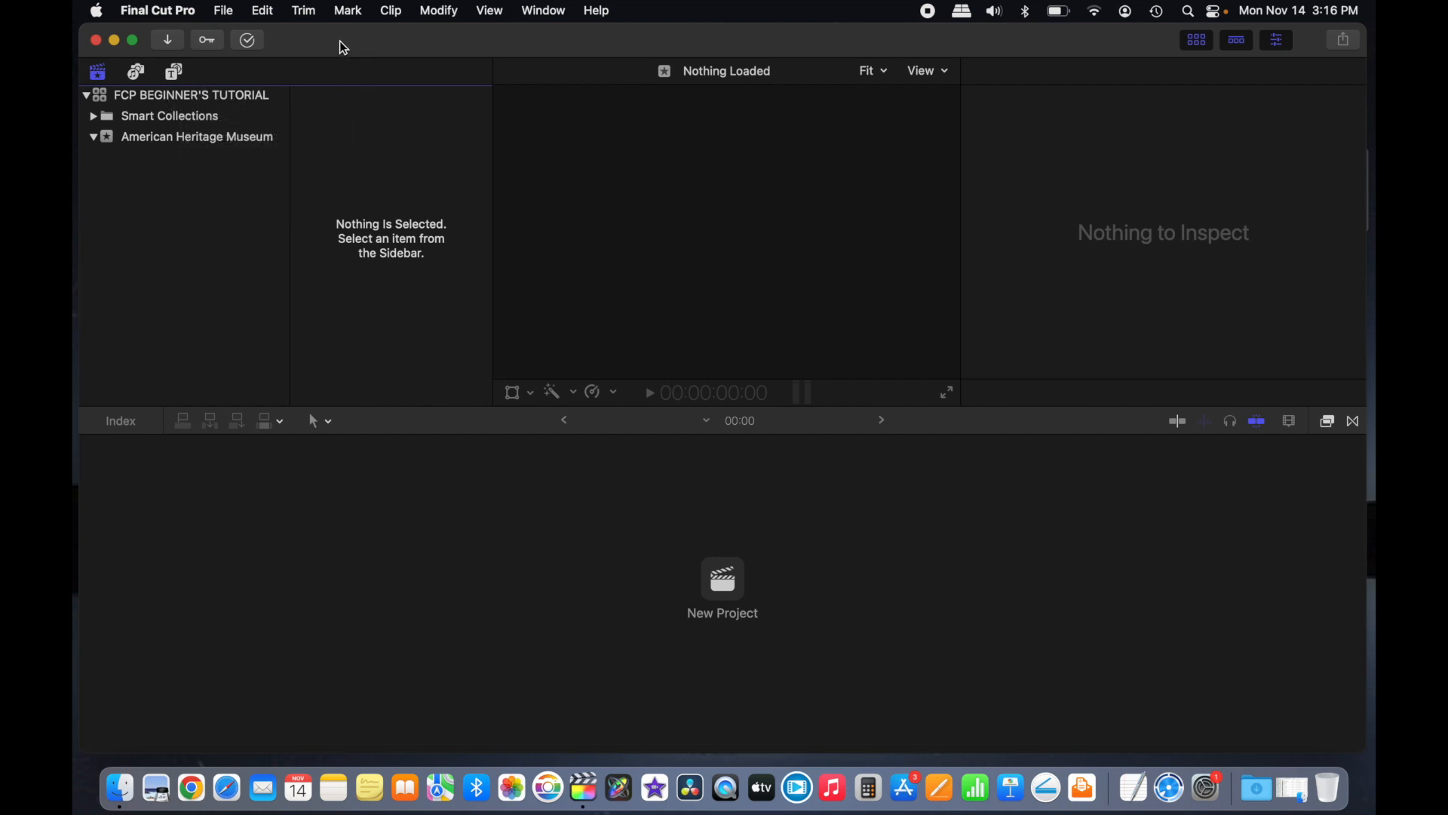
click(225, 11)
mouse_move(230, 38)
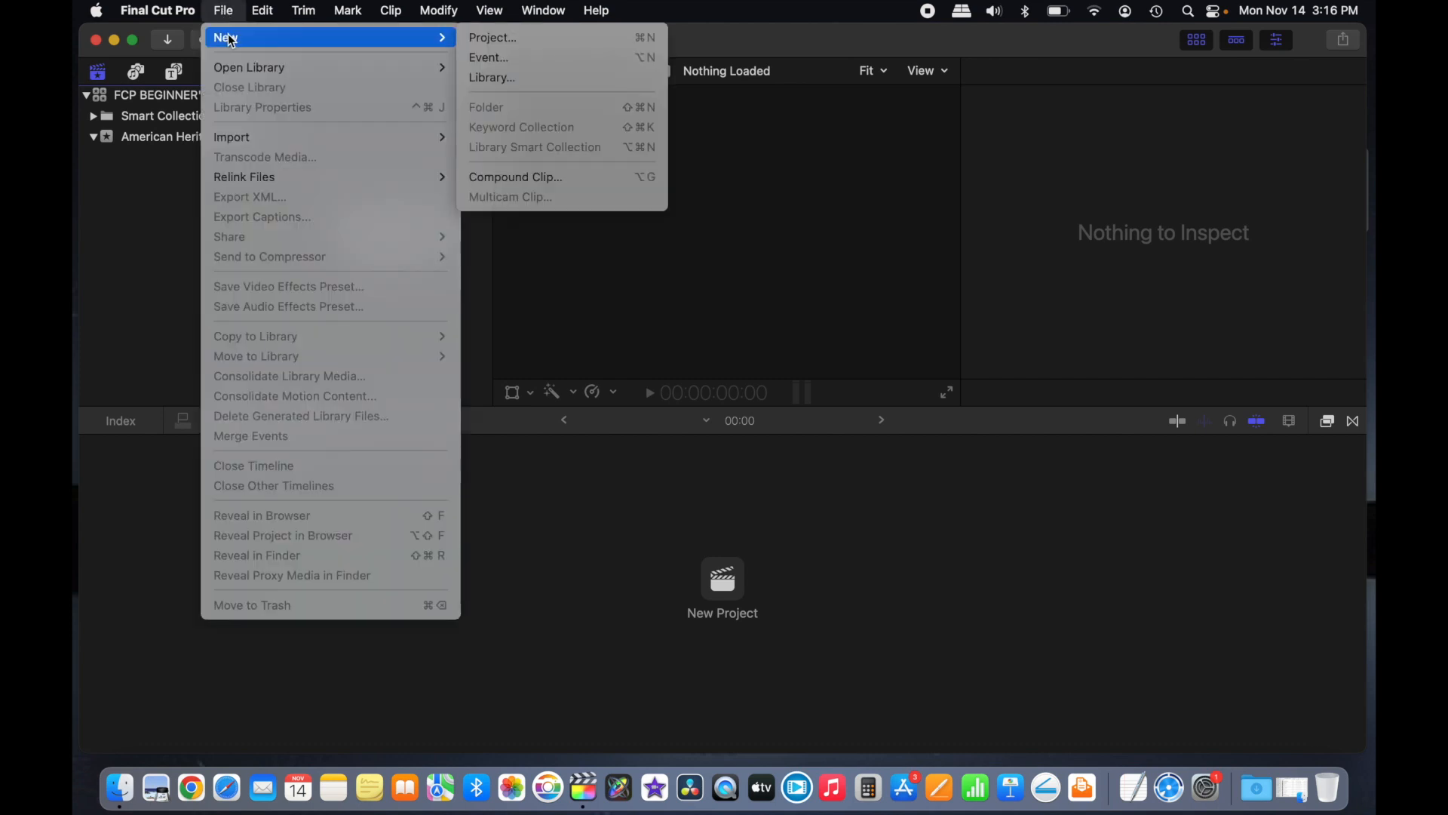
click(490, 76)
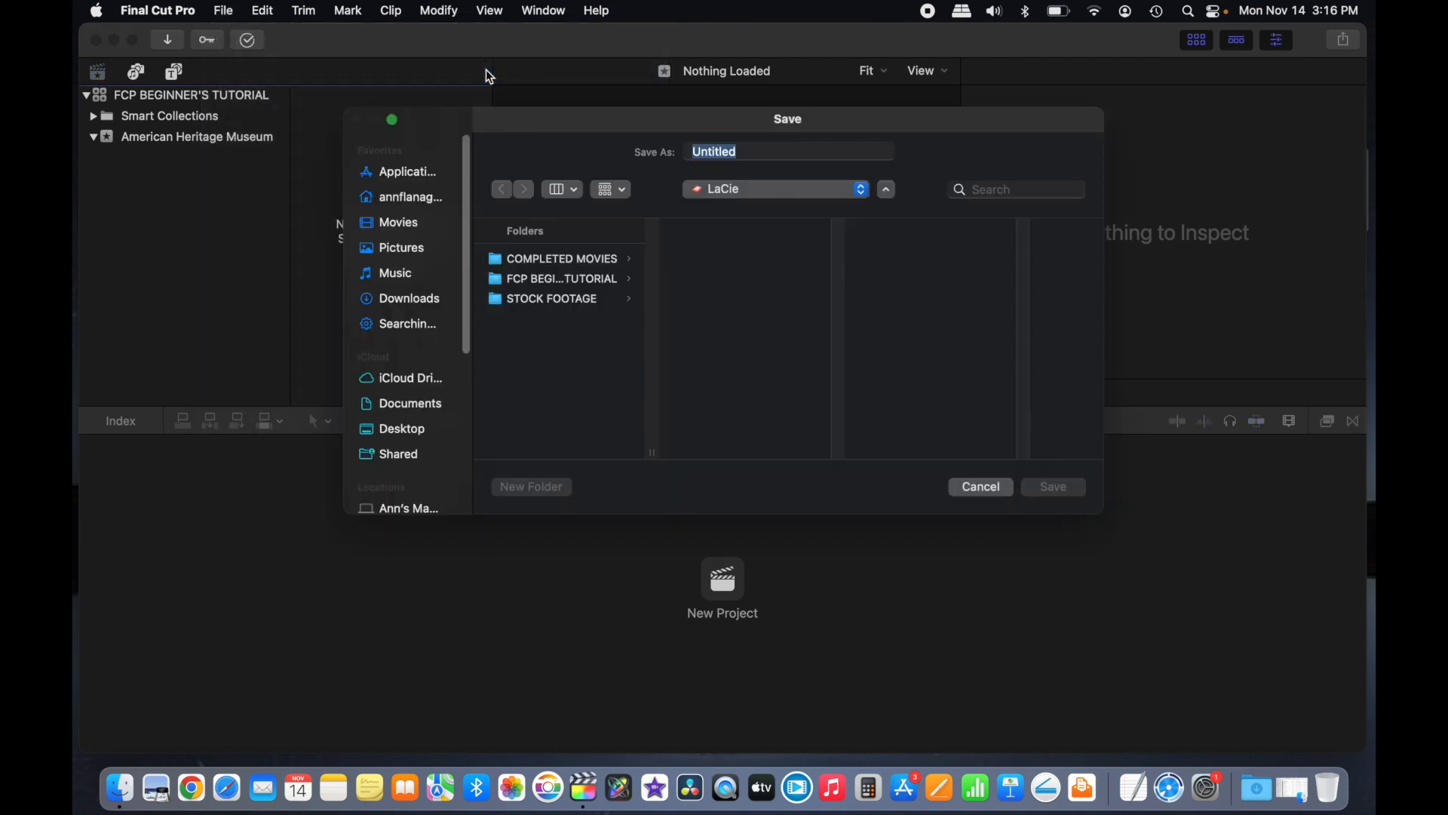
key(BackSpace)
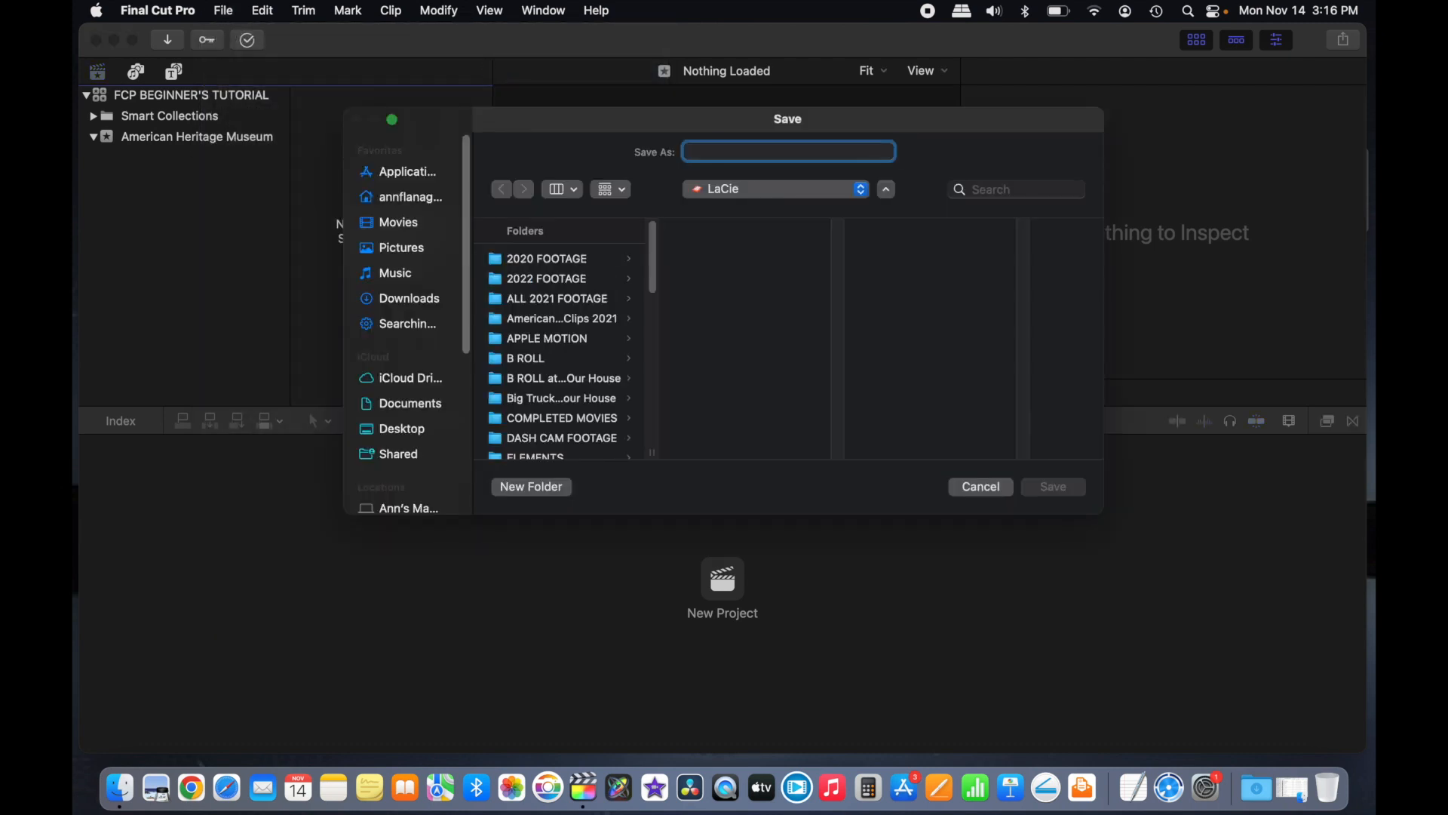
text(DECEMBER)
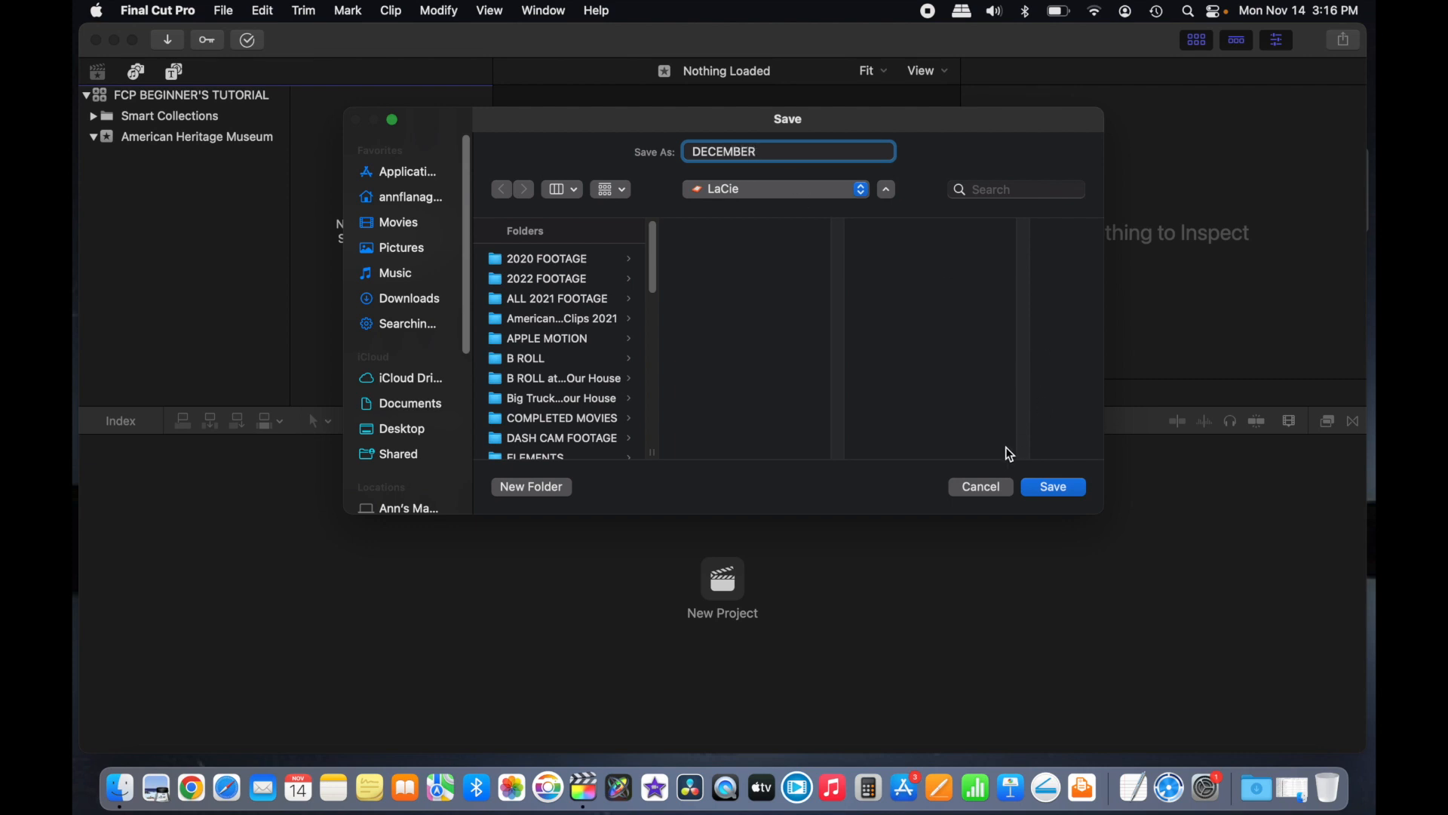
key(Return)
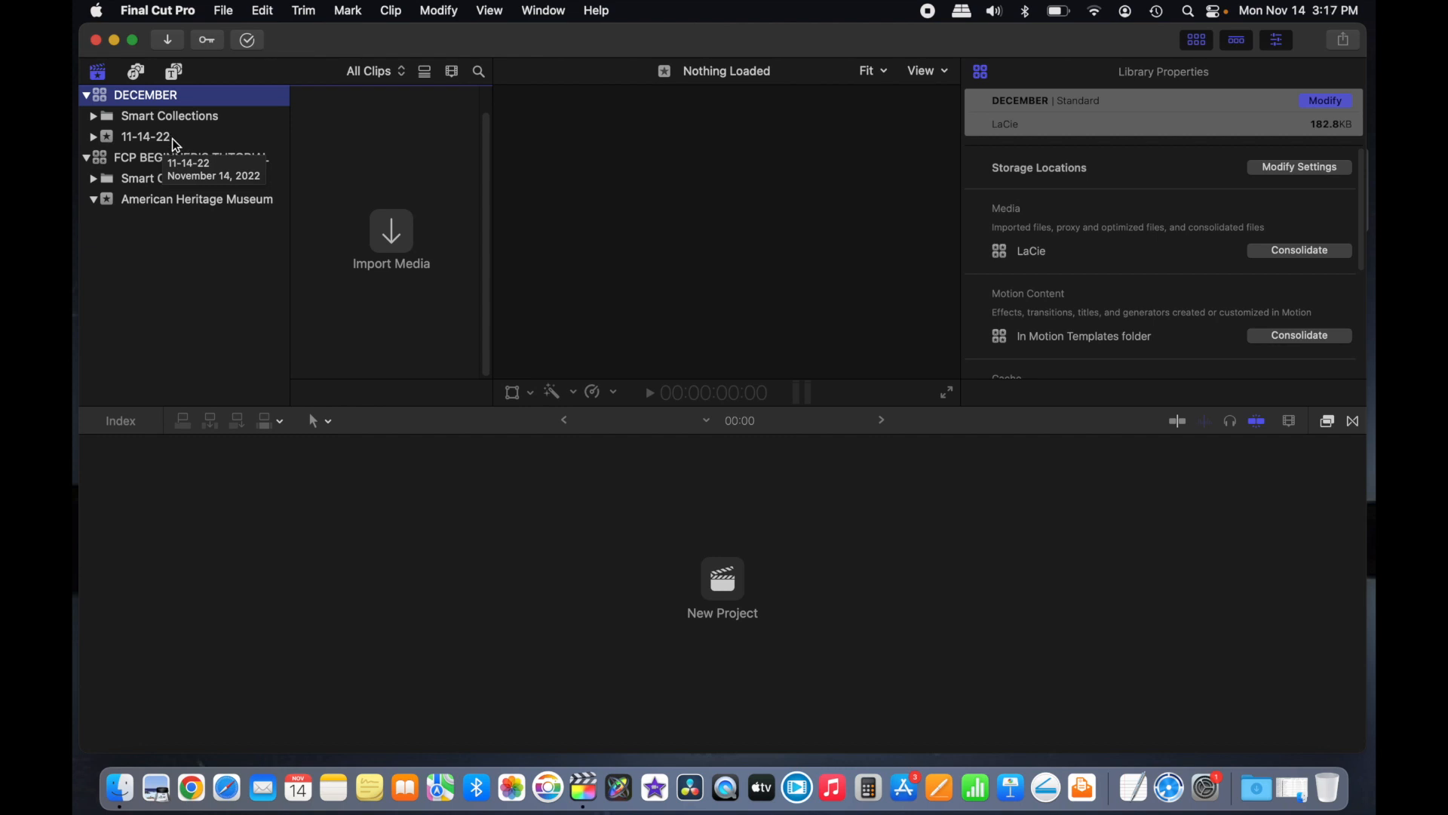
Step: Rename the 11-14-22 event in the DECEMBER library as FCPX TUTORIAL
click(174, 143)
click(179, 137)
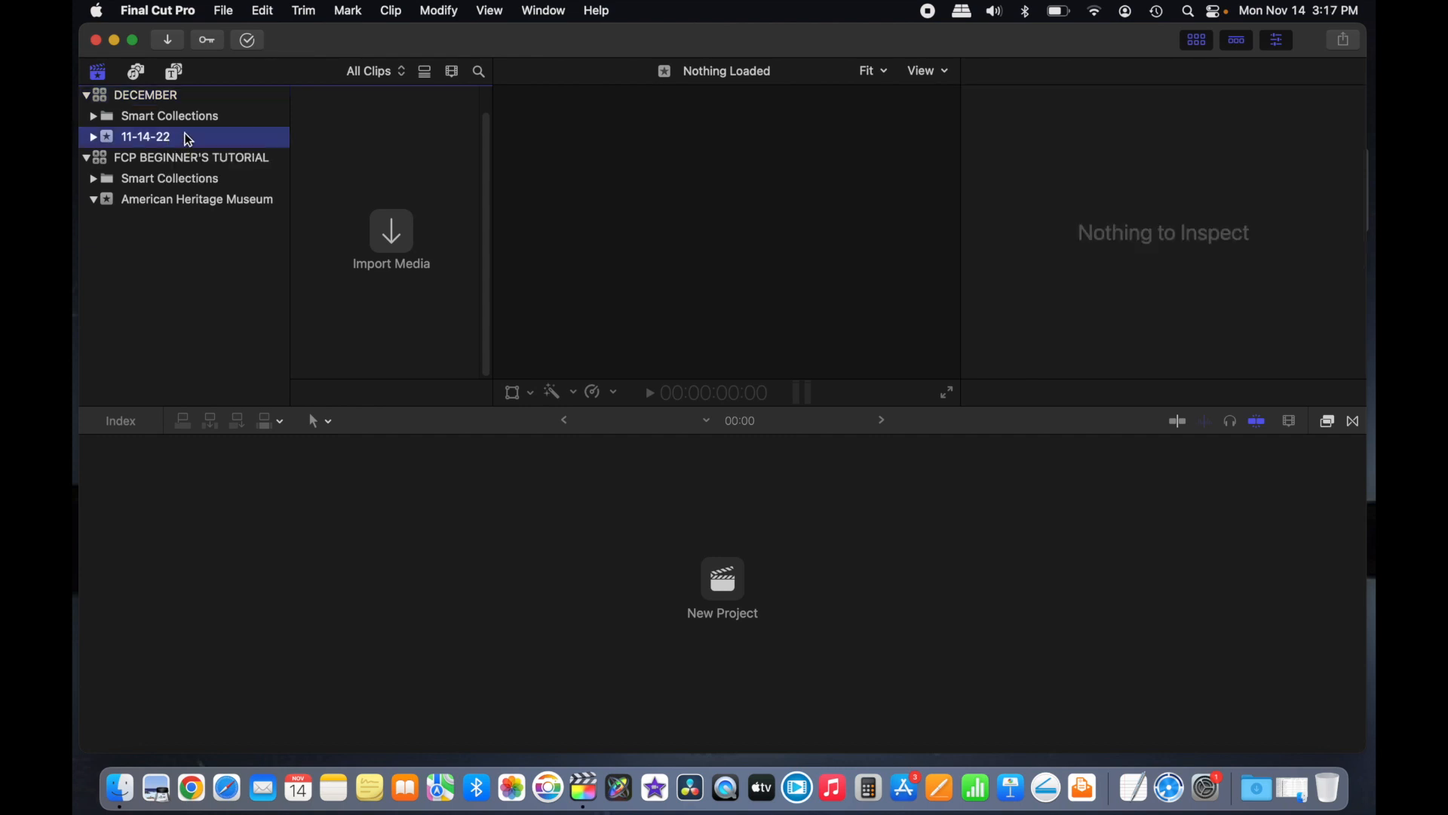
key(BackSpace)
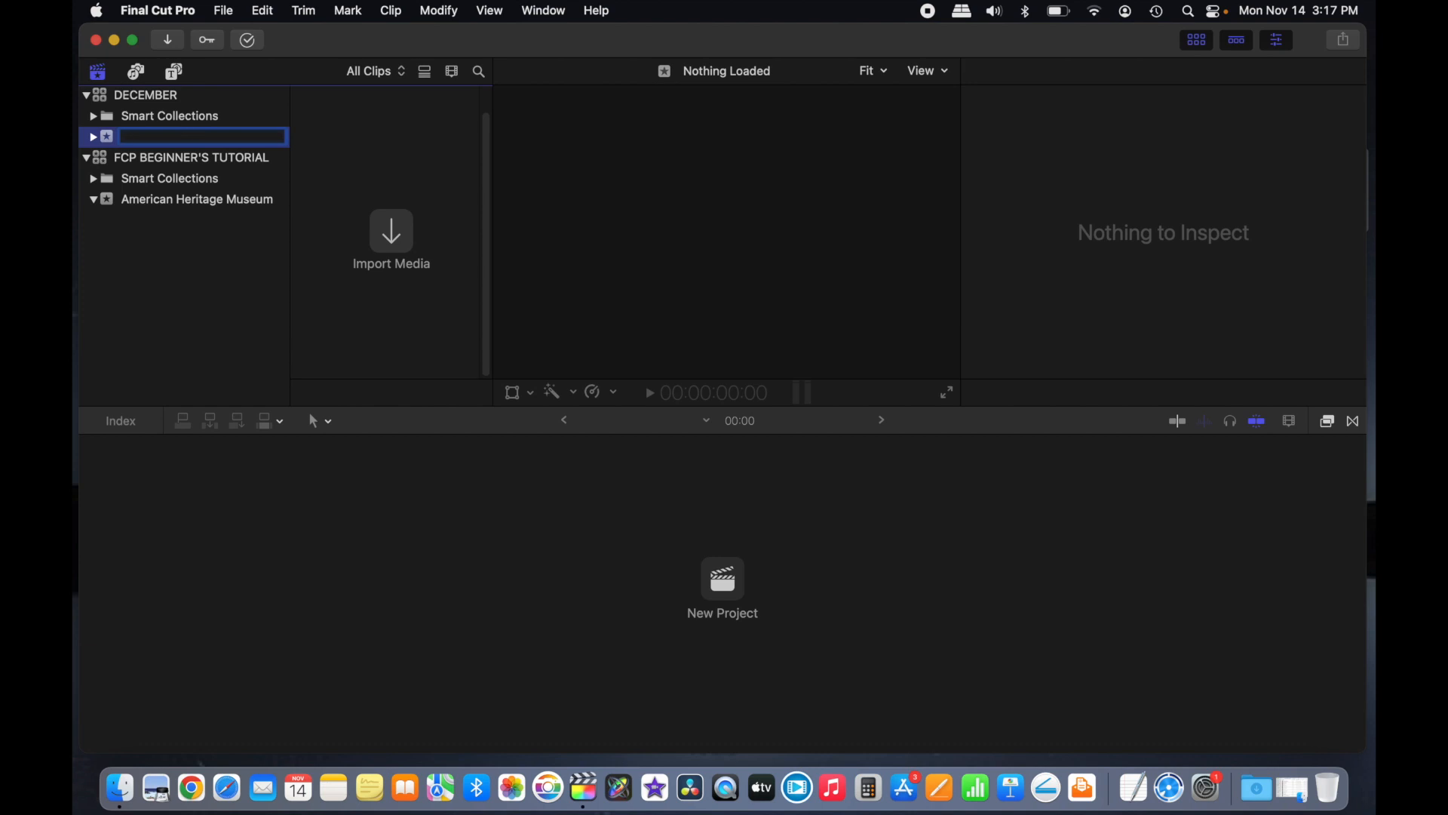
text(FCPX TUTORIAL)
key(Return)
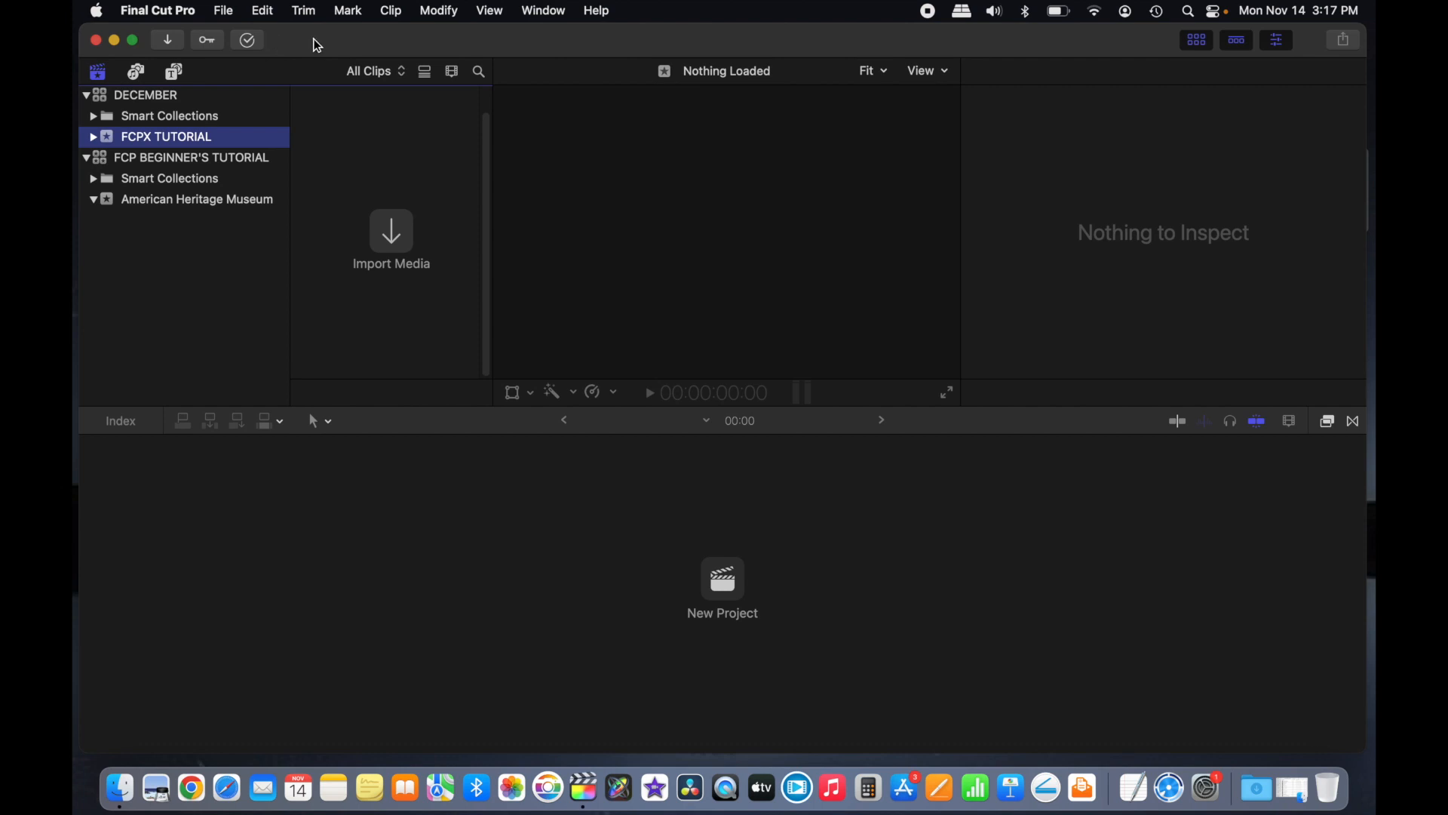
Step: Start a media import from the LaCie drive and select clips in the American Heritage Museum Clips 2021 folder, including Snow to Tank.mov and Amphibias 1.mov
mouse_move(315, 44)
mouse_down()
mouse_move(316, 130)
mouse_move(307, 51)
mouse_up()
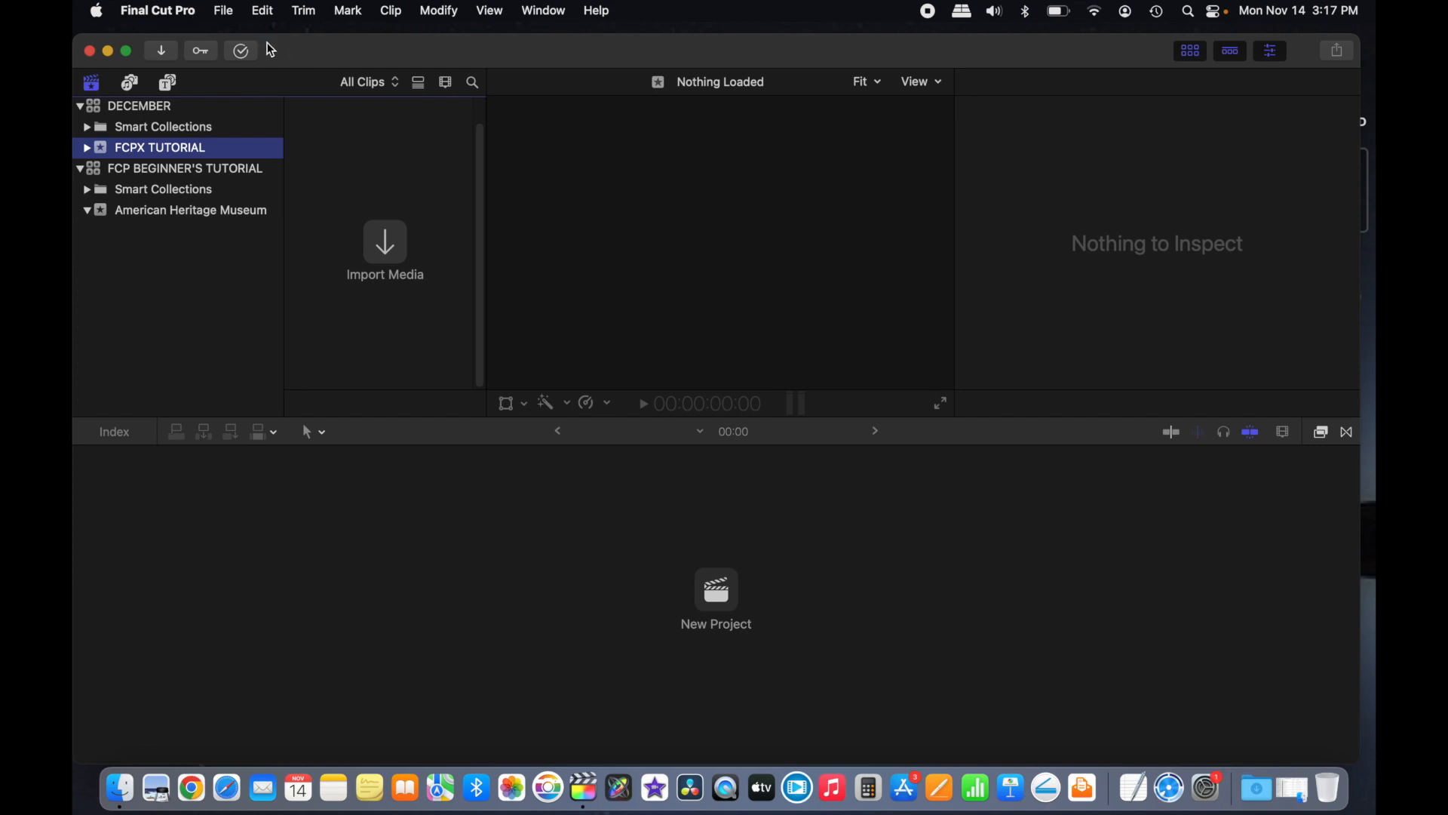
click(165, 55)
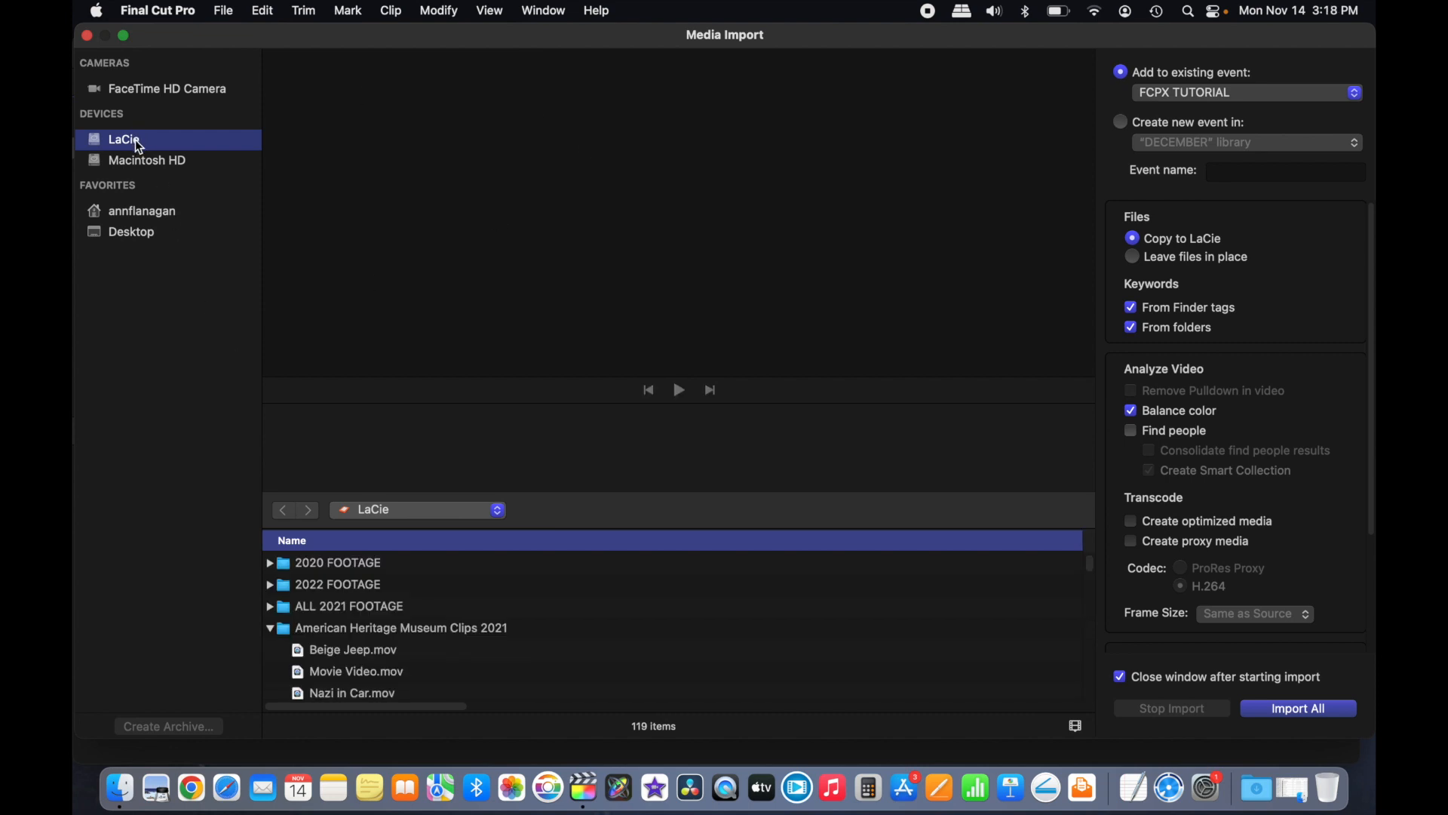
scroll(393, 658, down, 1)
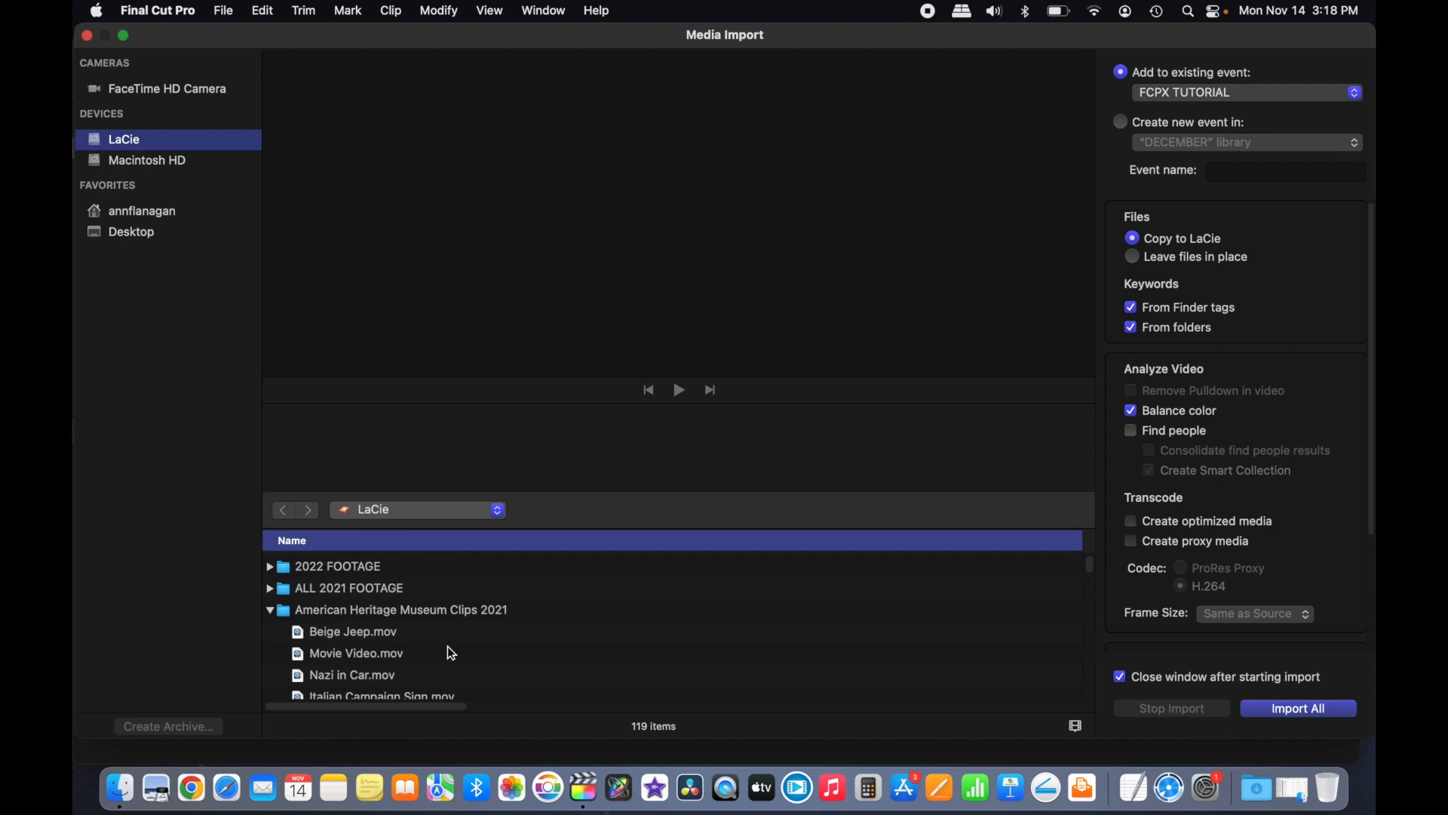
scroll(447, 646, down, 2)
scroll(448, 652, down, 5)
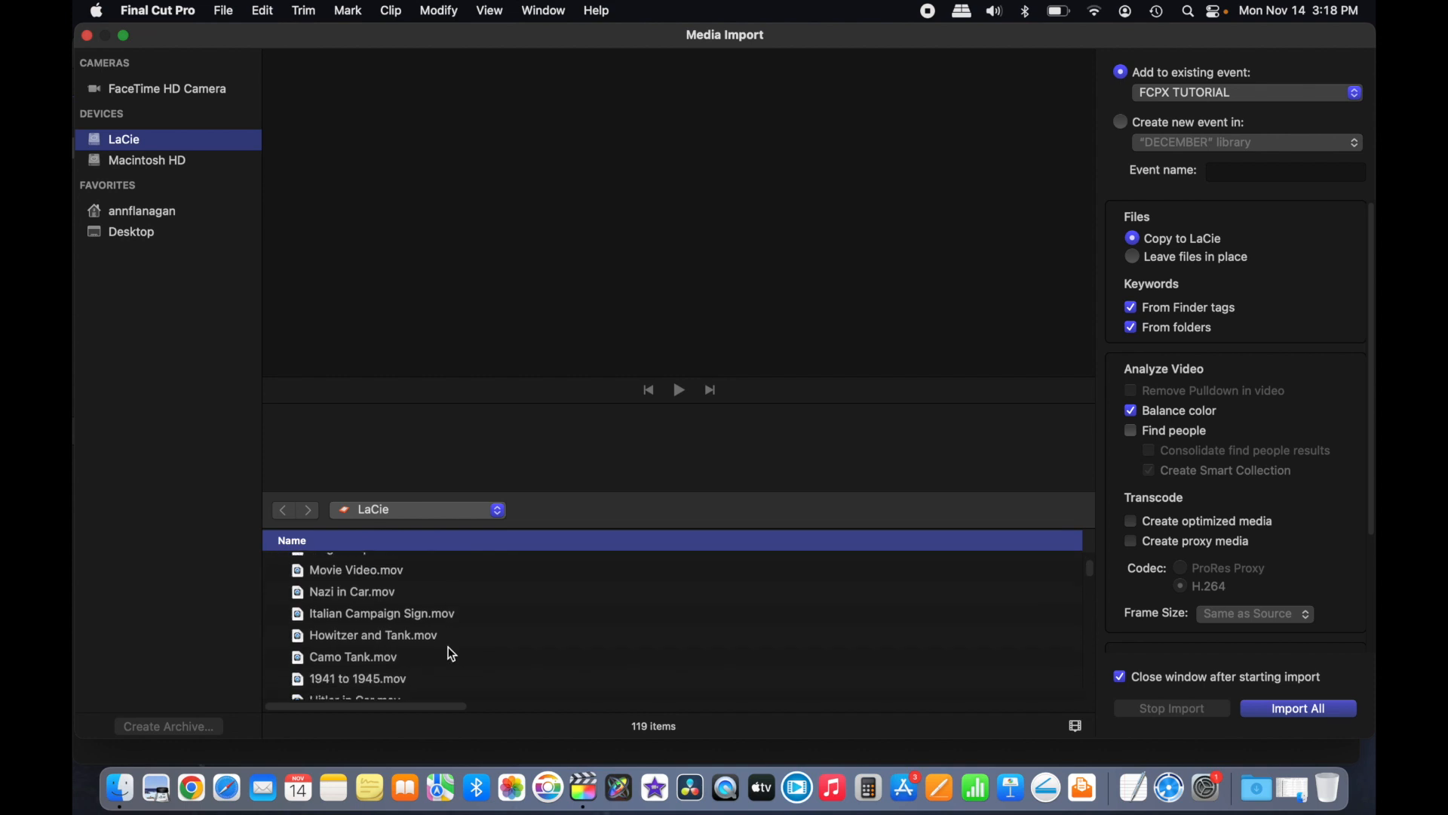
scroll(448, 653, up, 7)
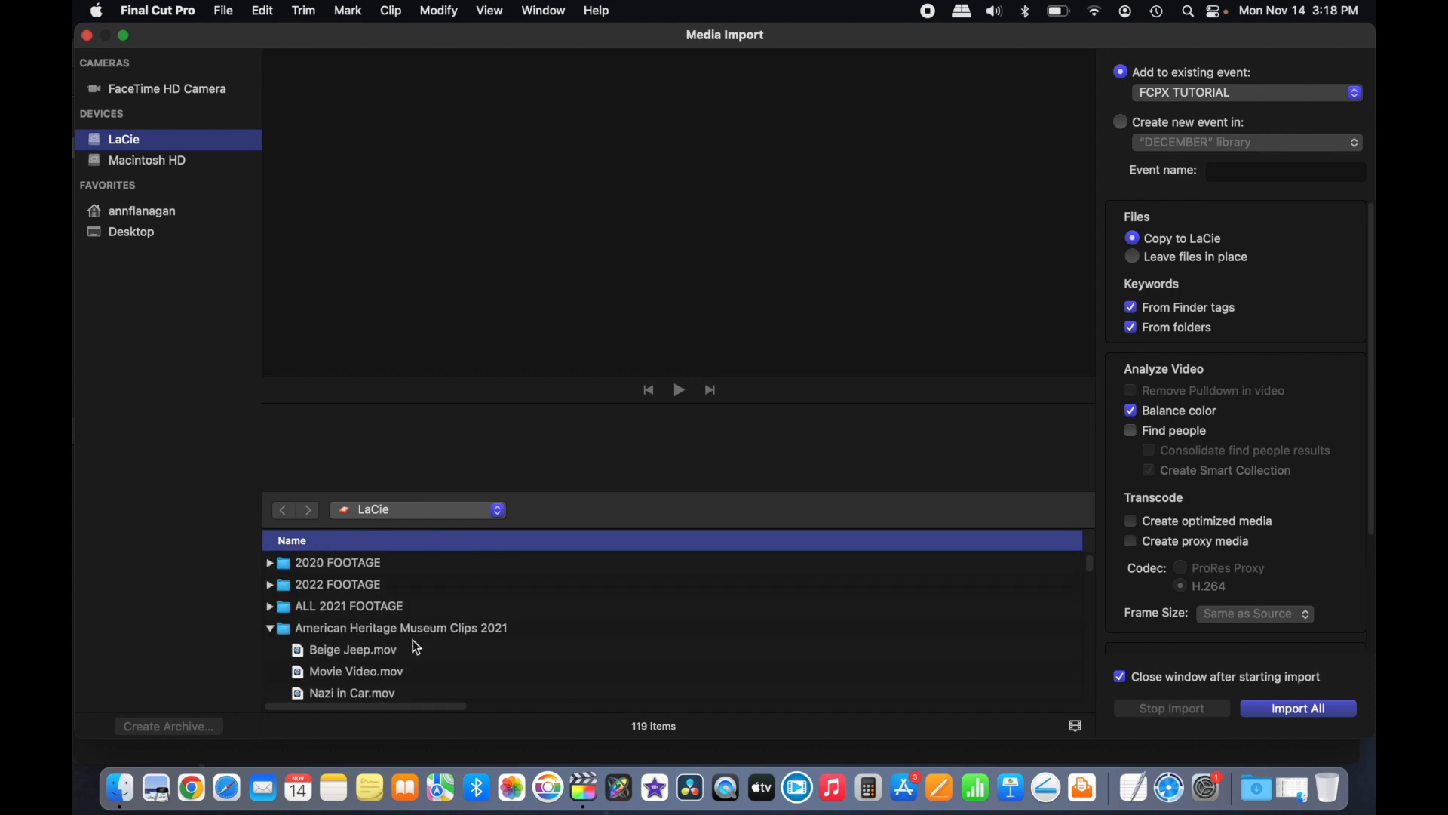
scroll(403, 658, down, 1)
scroll(403, 658, down, 4)
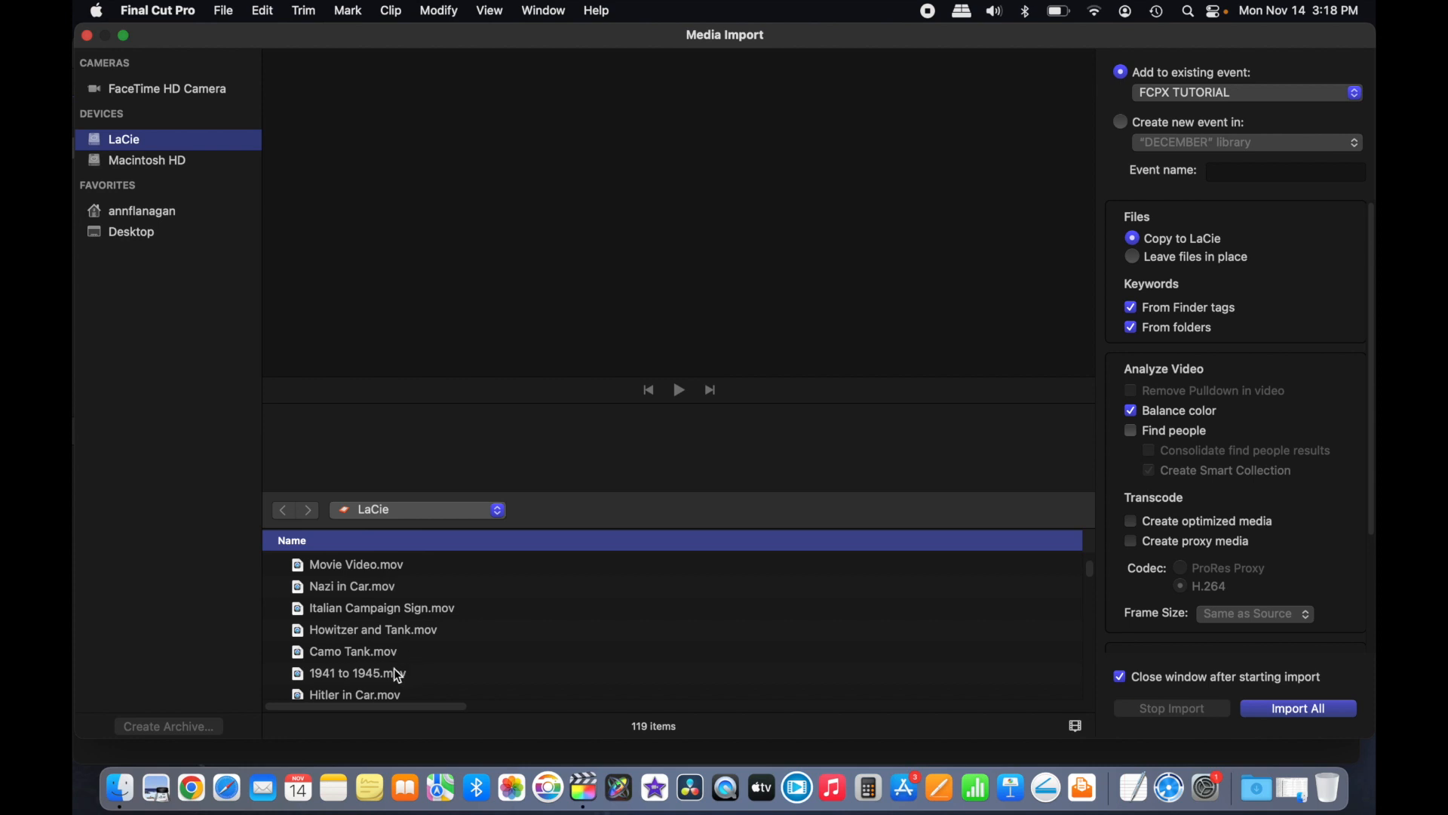
scroll(400, 664, down, 4)
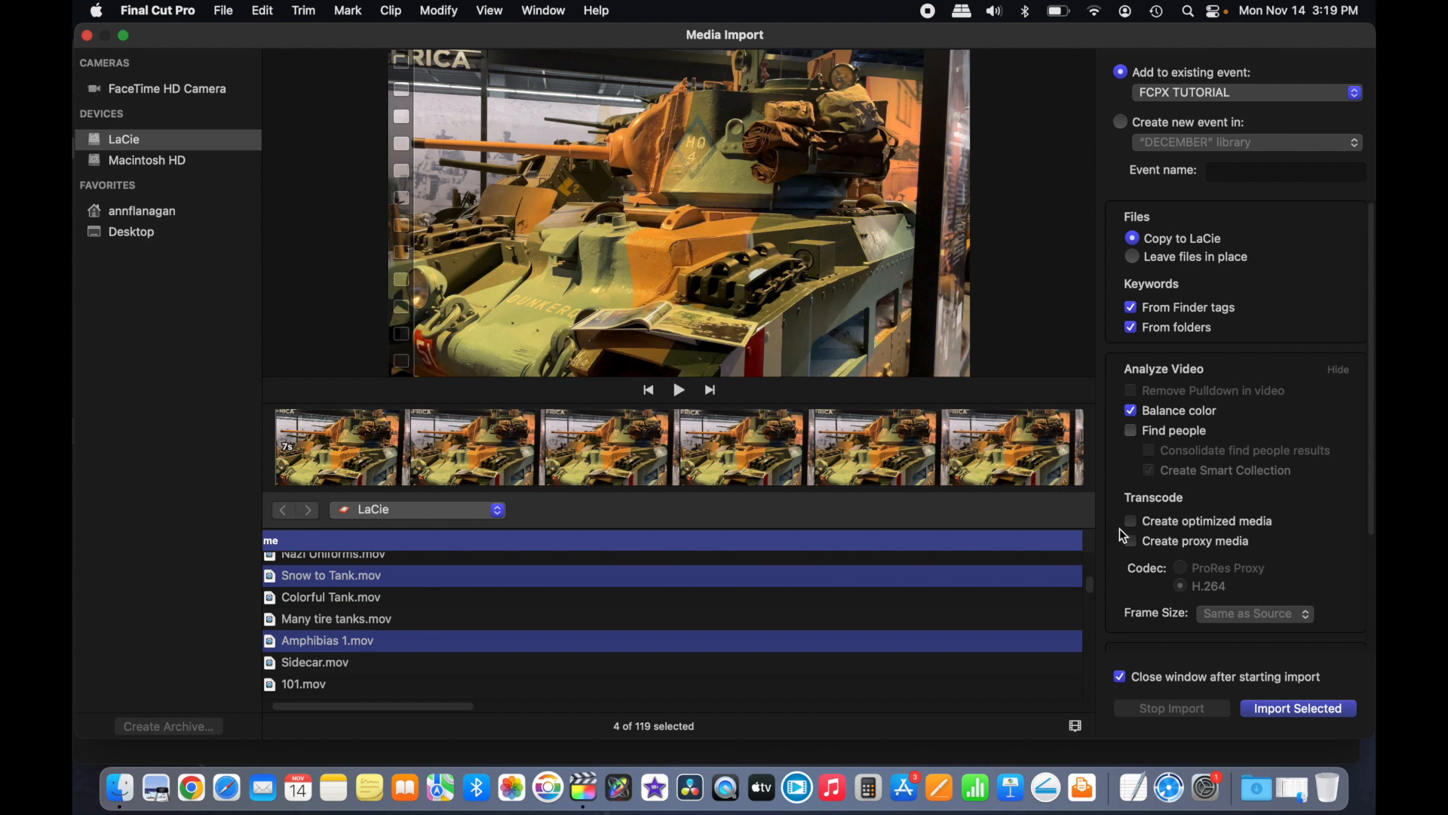
Step: Import the selected clips into the FCPX TUTORIAL event with optimized media and proxy media created
click(1133, 522)
click(1131, 540)
click(1274, 710)
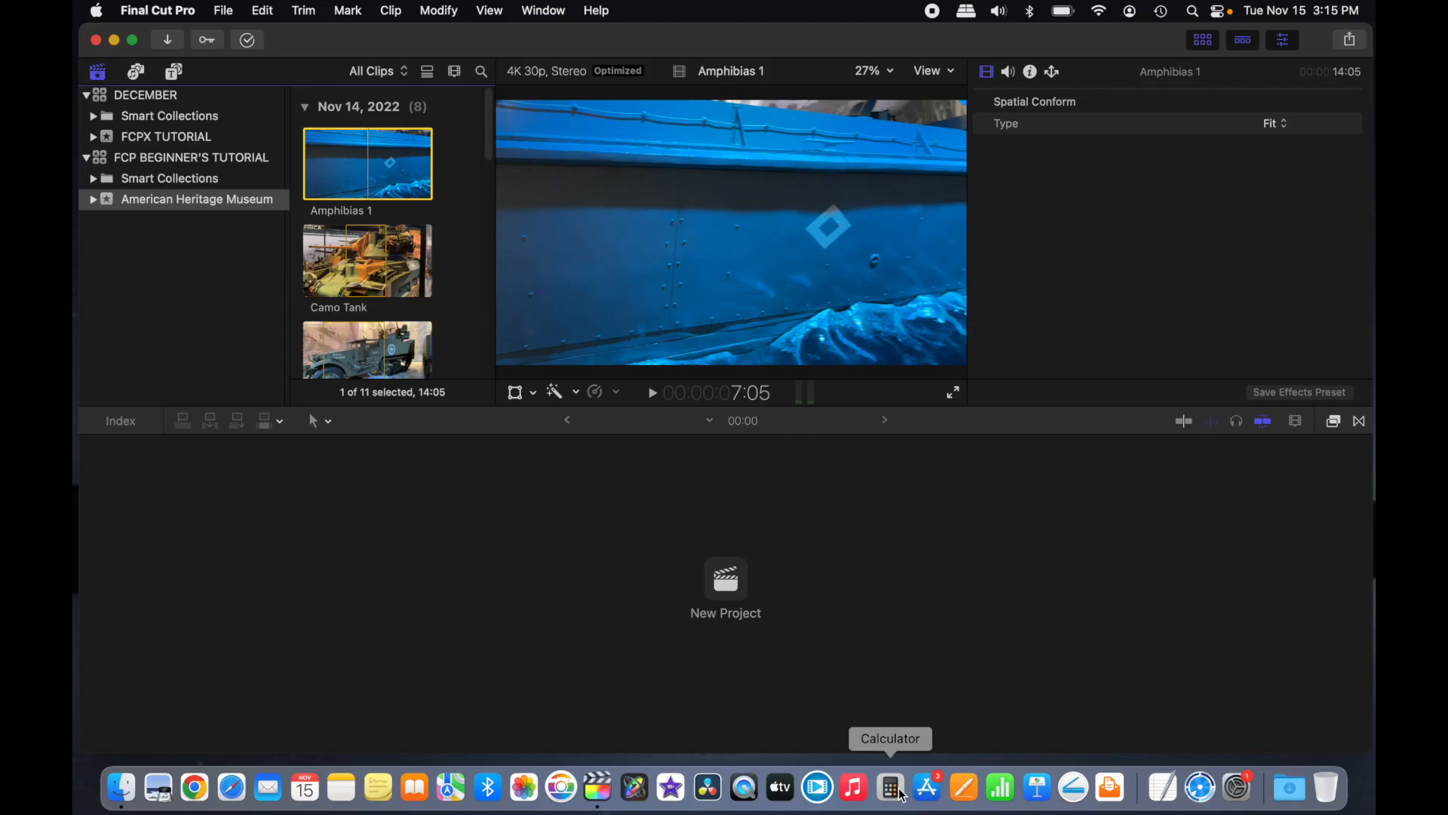
Step: Create a 4K project named "A Visit to the Museum" in the American Heritage Museum event, at 3840x2160 and 23.98p
click(222, 11)
mouse_move(234, 37)
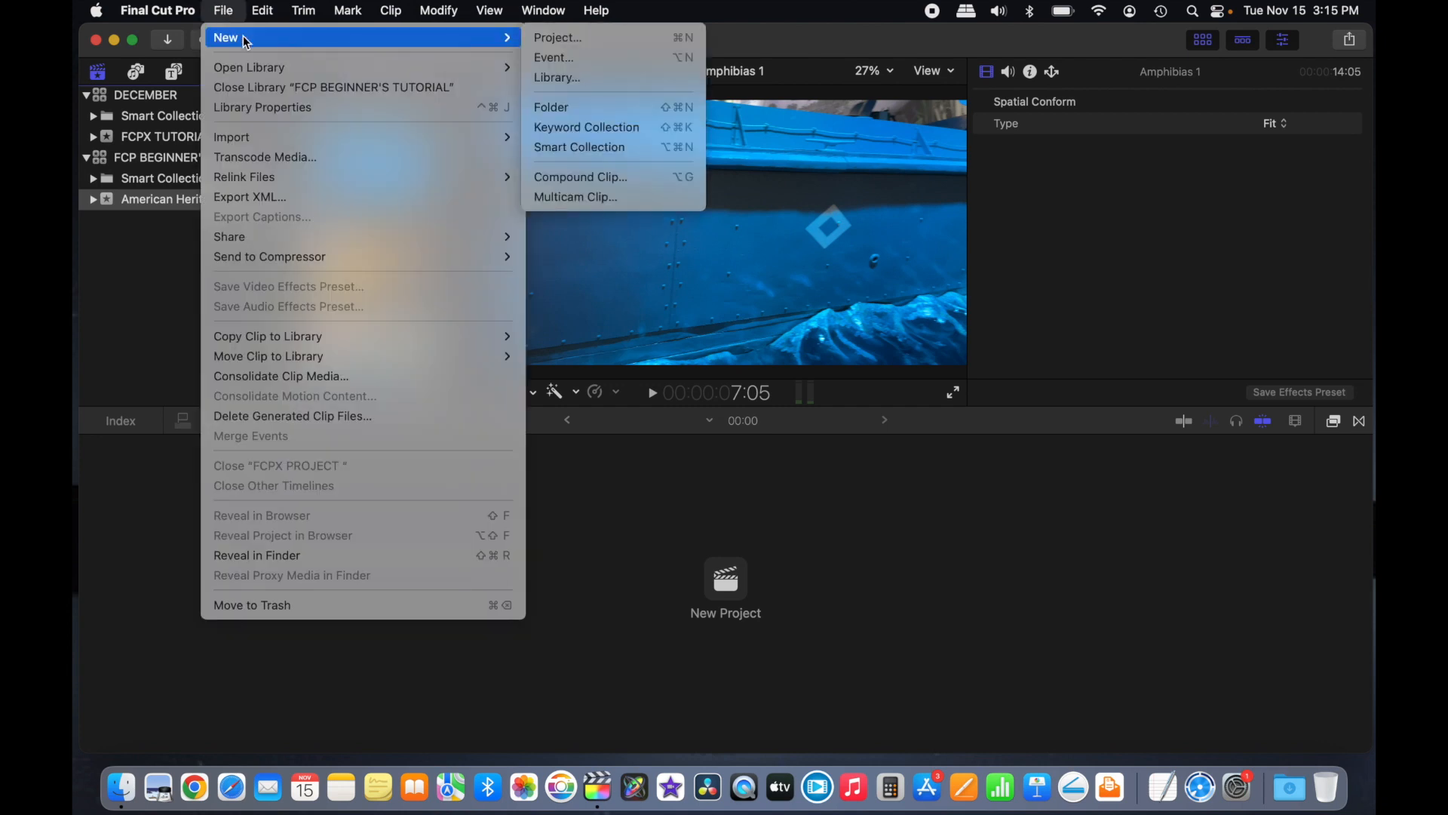
click(558, 37)
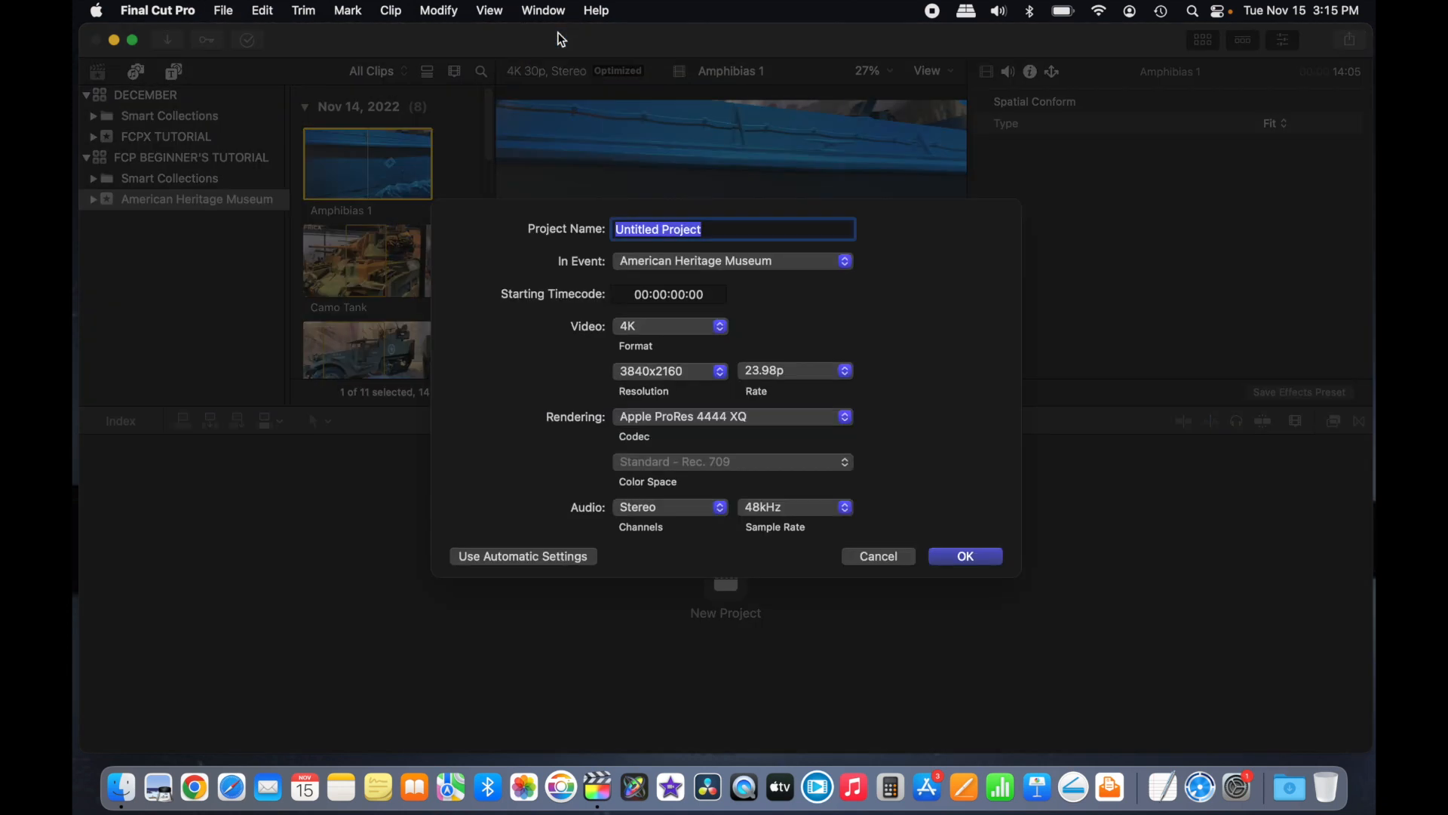
key(BackSpace)
text(A Visit )
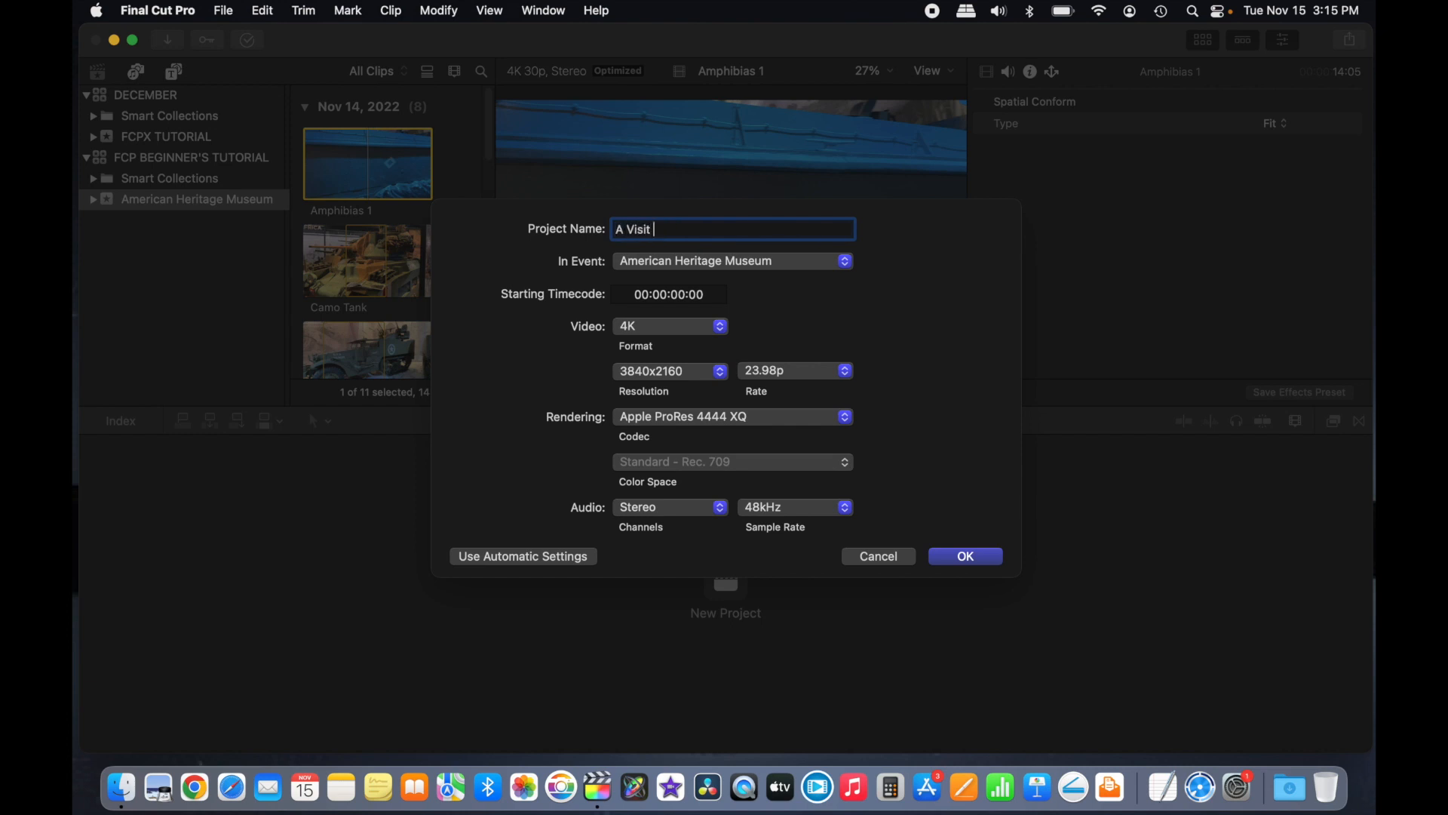
text(to the Museum)
click(722, 332)
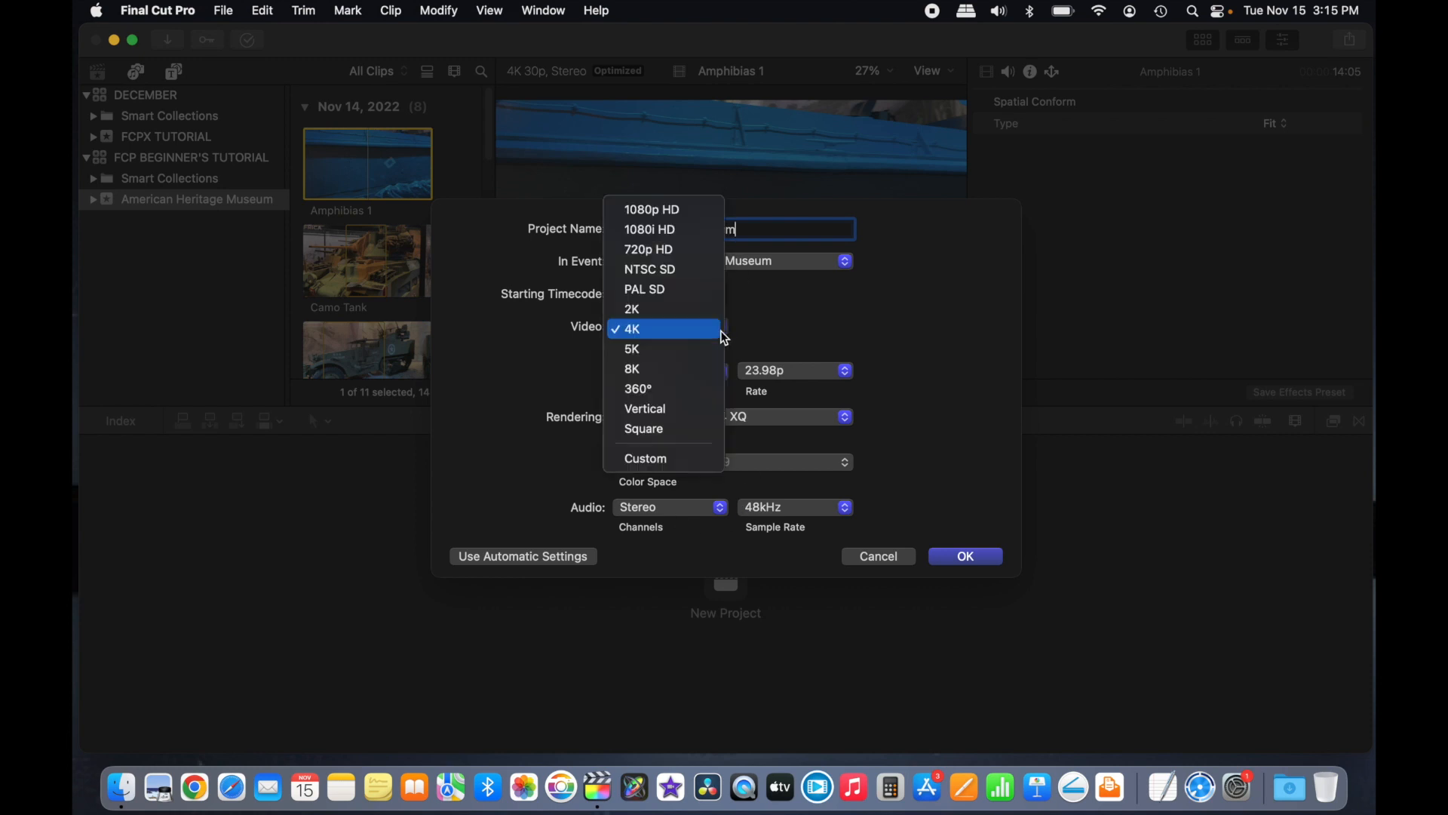
click(722, 332)
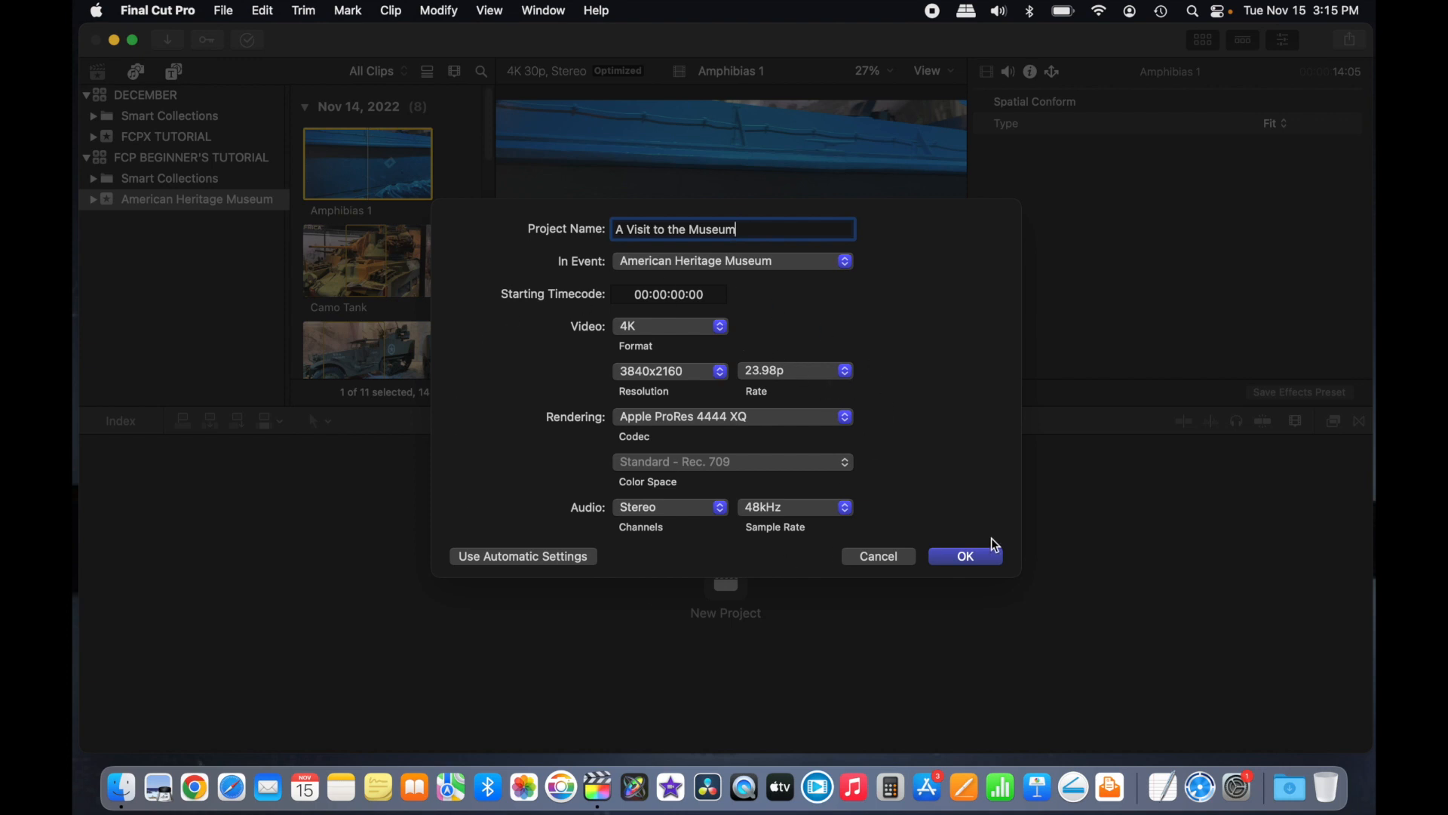
click(983, 559)
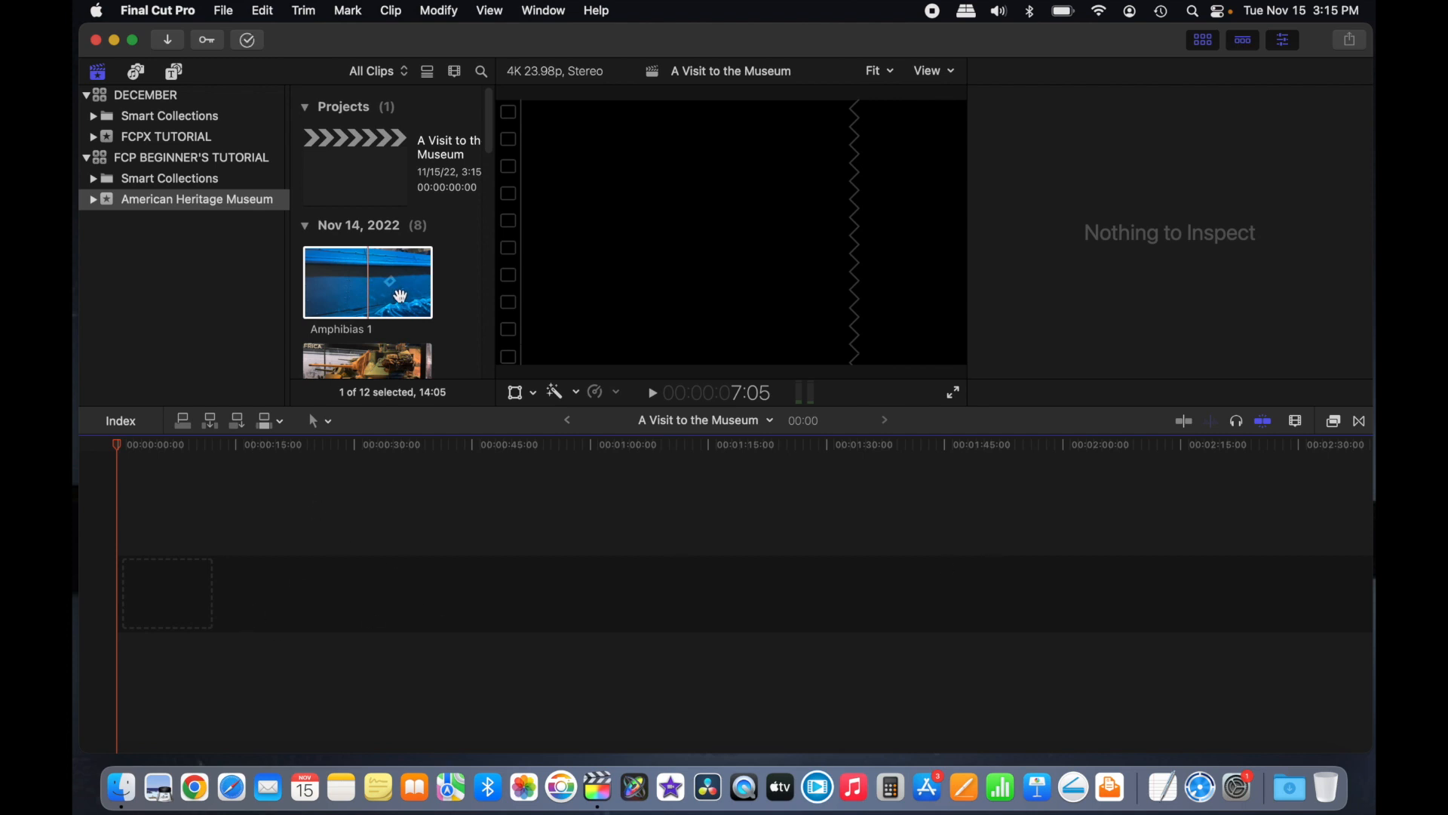
Step: Place the whole Amphibias 1 clip at the start of the empty timeline
scroll(412, 299, down, 2)
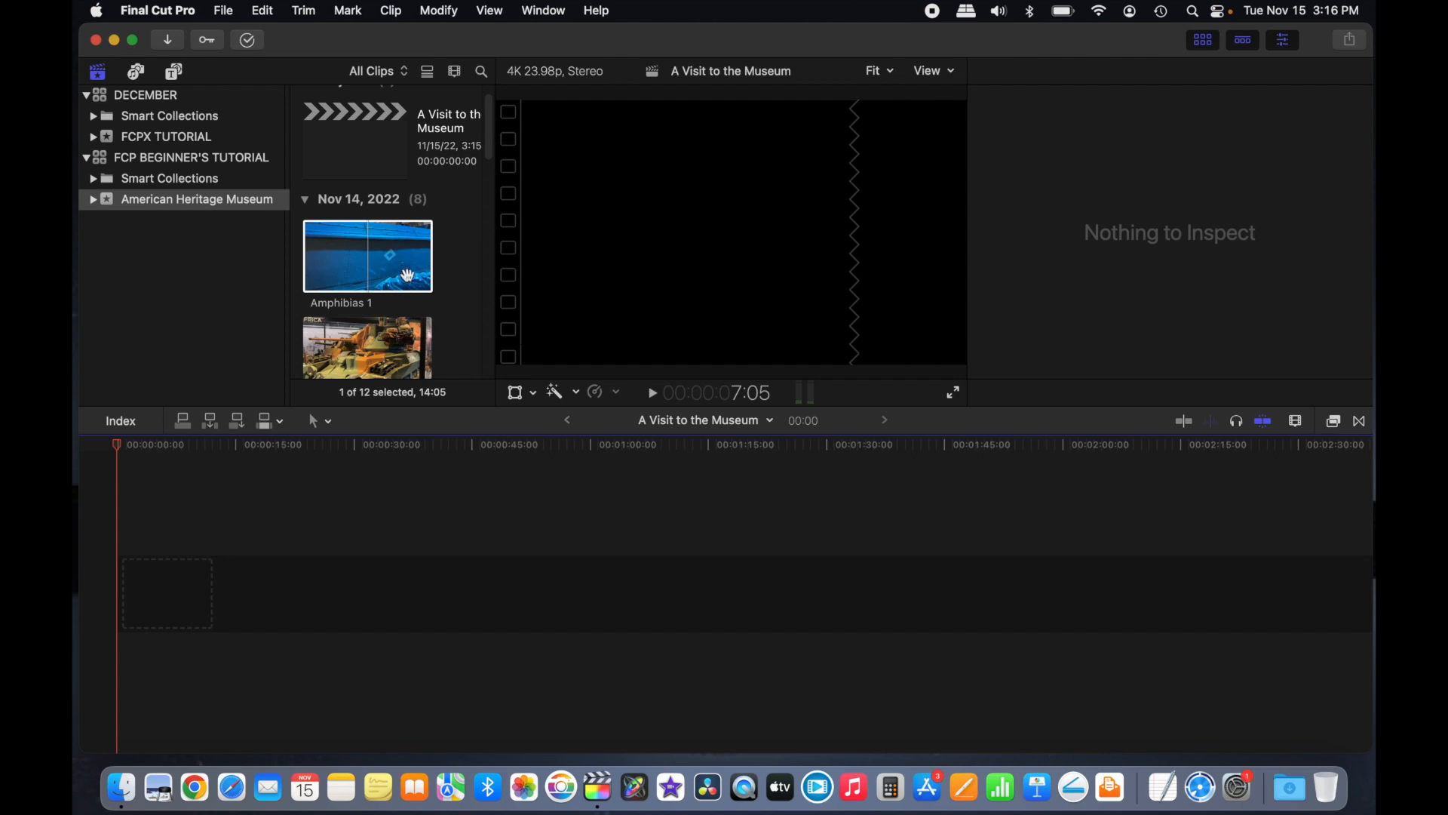
scroll(400, 291, down, 15)
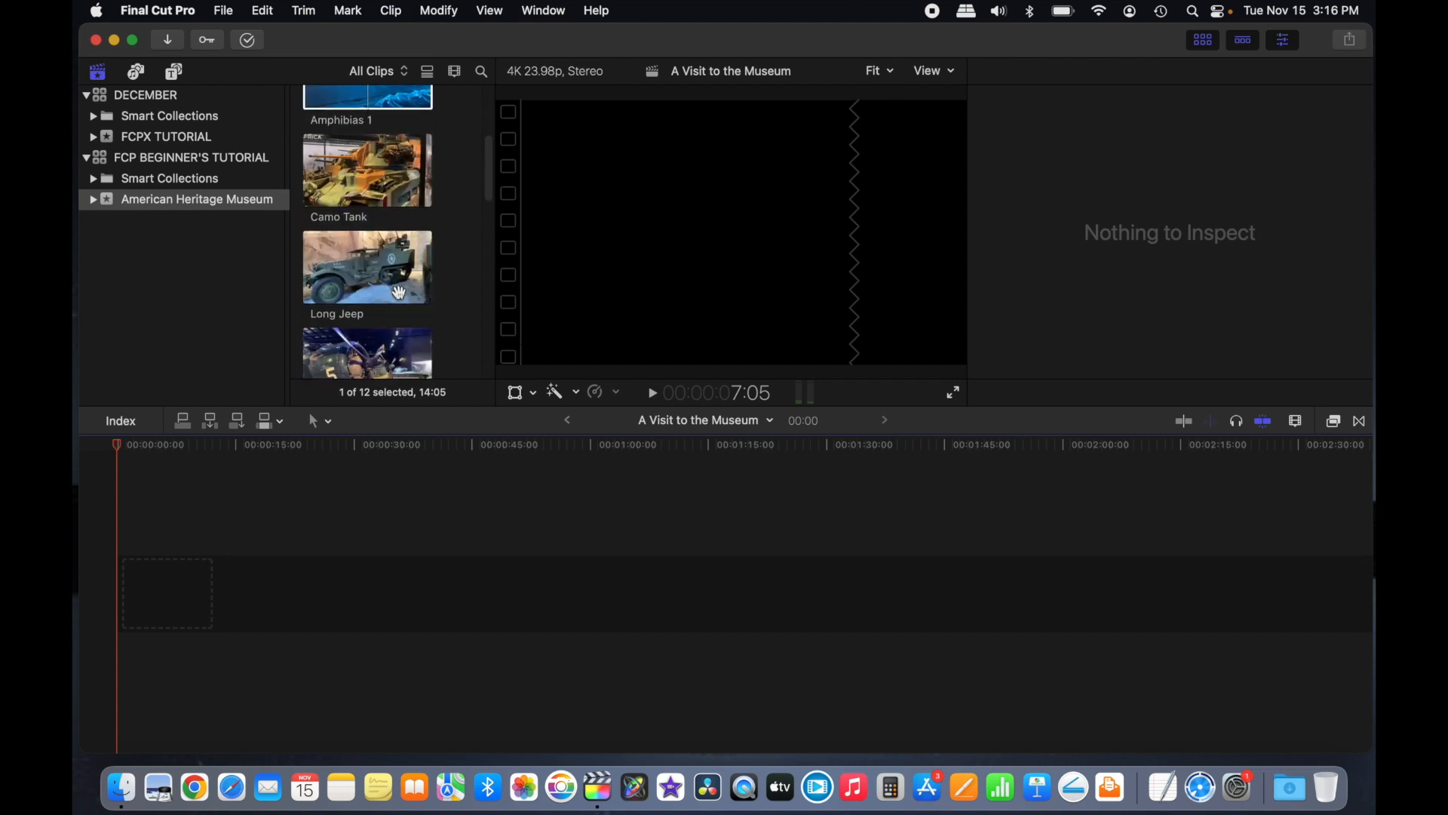
scroll(369, 294, up, 20)
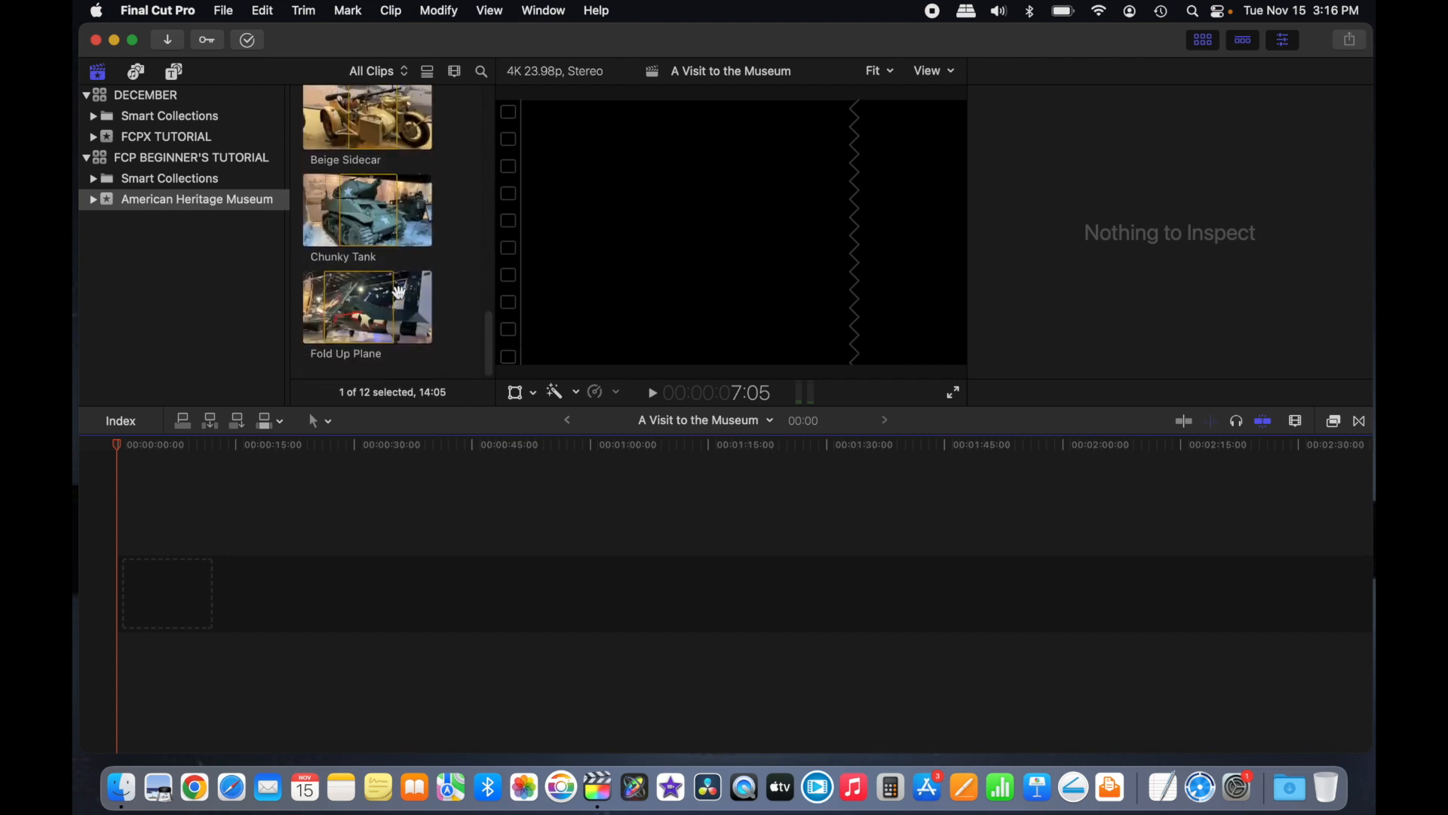
click(328, 301)
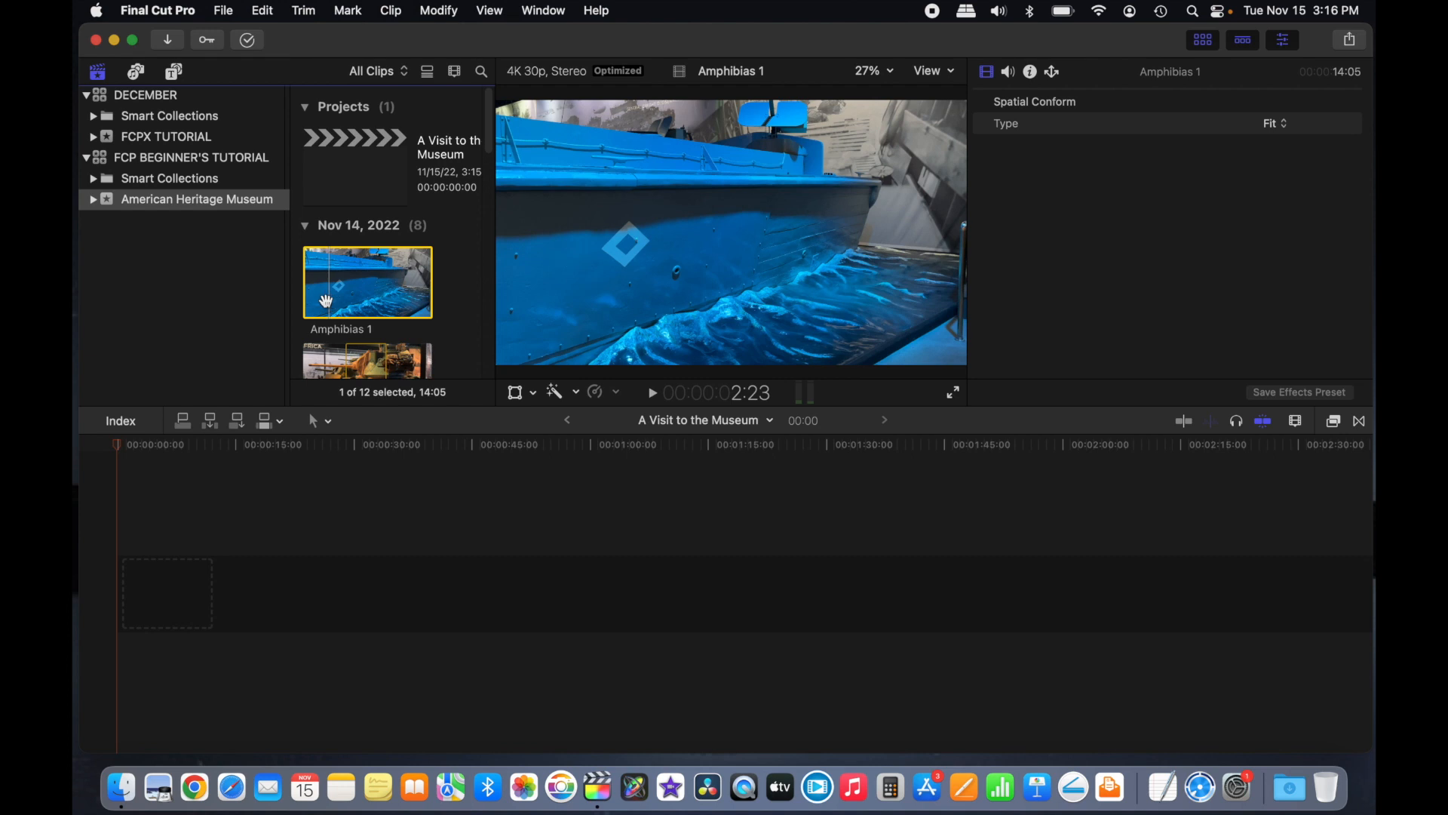
click(370, 298)
drag(273, 474, 156, 596)
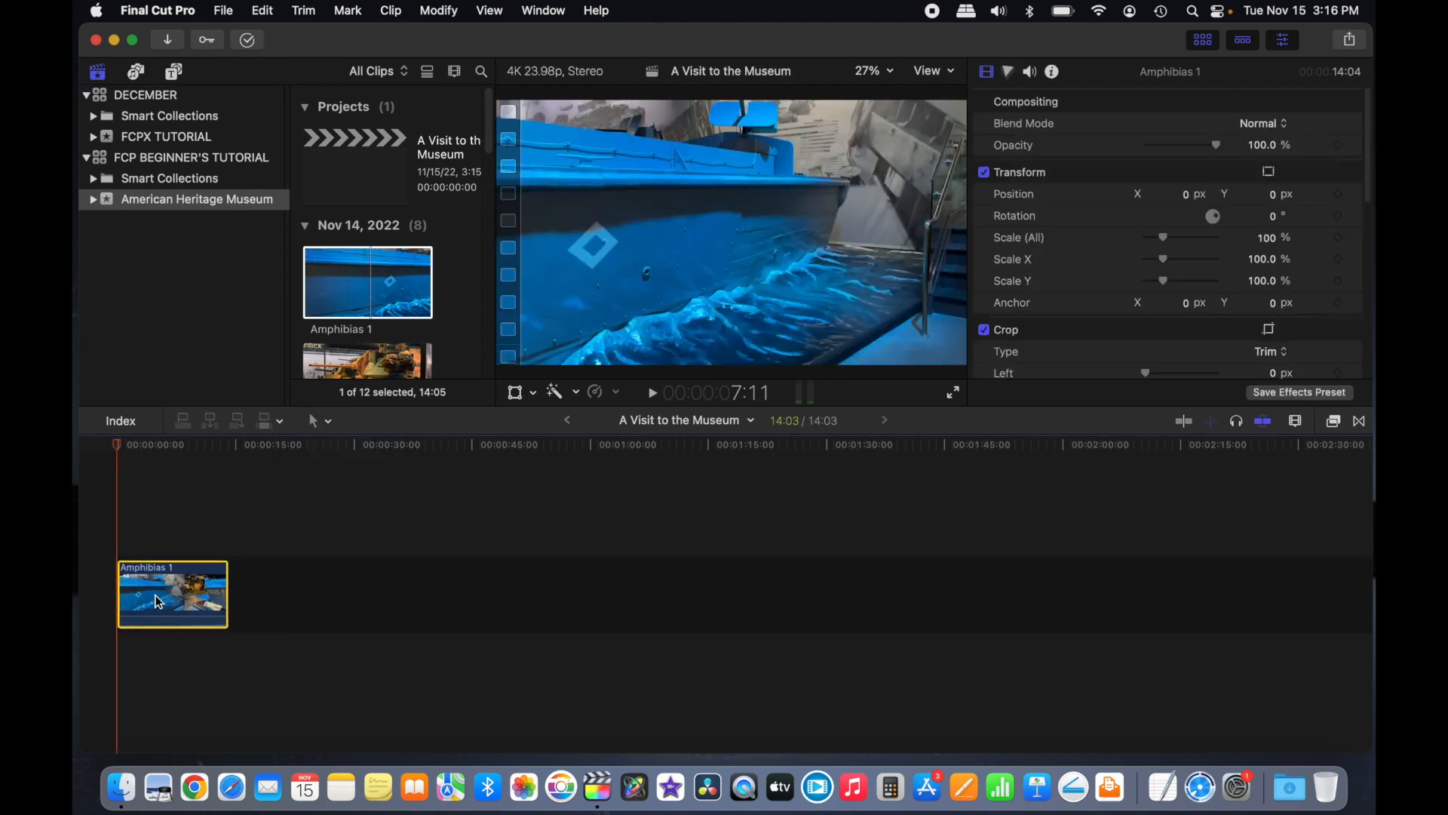
Step: Append the marked range of the Camo Tank clip to the end of the timeline
scroll(363, 324, down, 2)
click(363, 340)
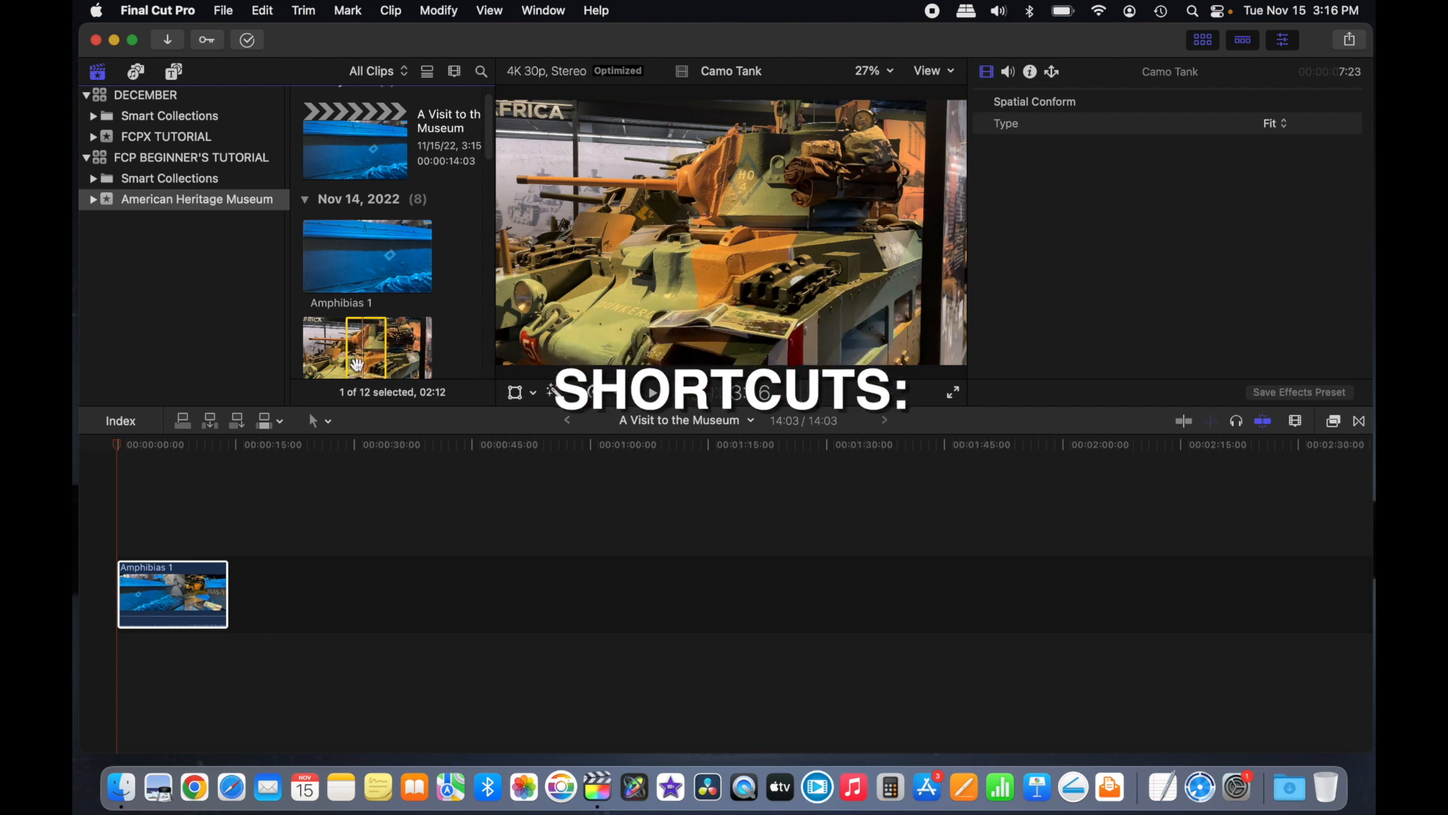
scroll(367, 346, down, 1)
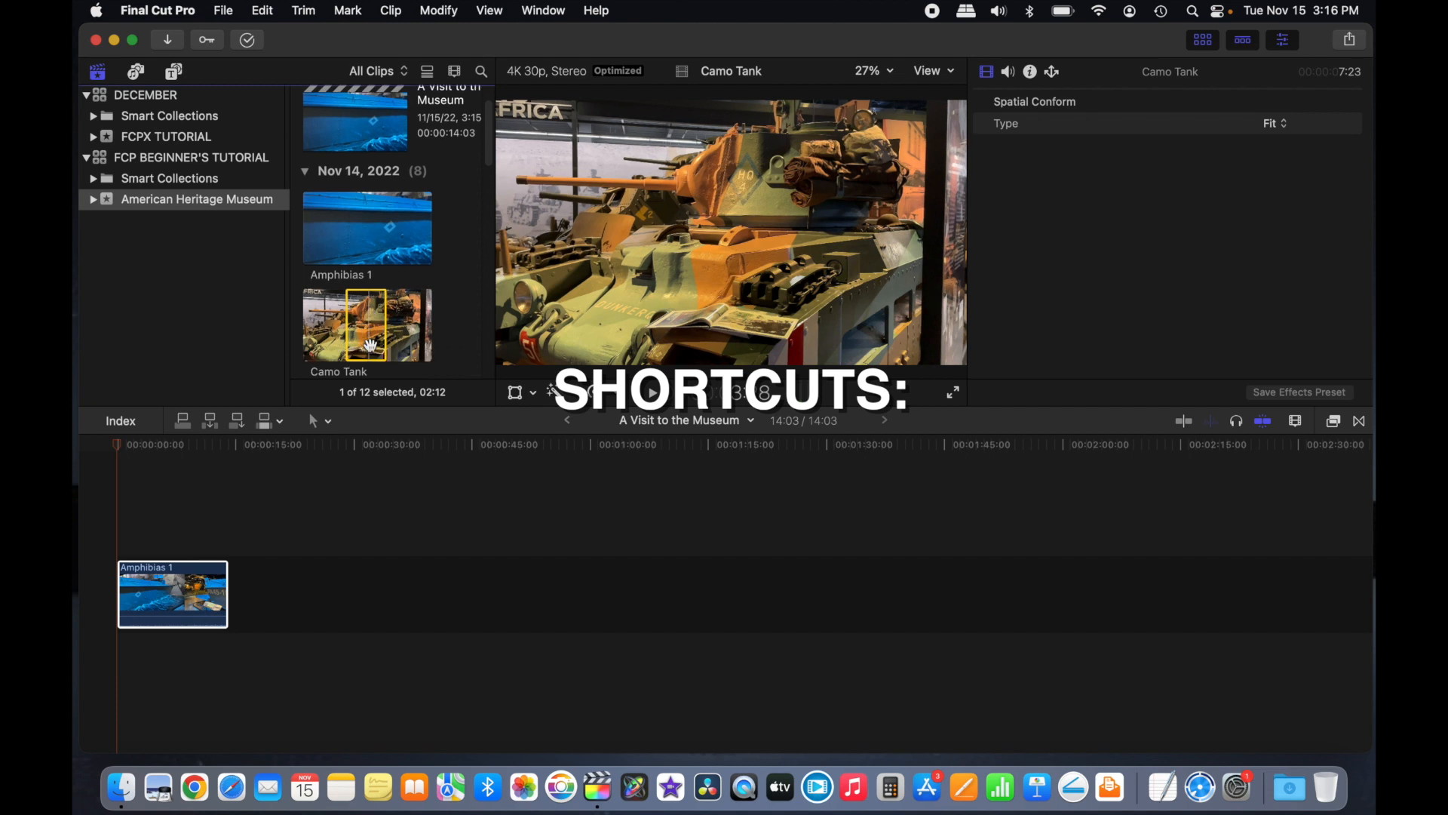
key(e)
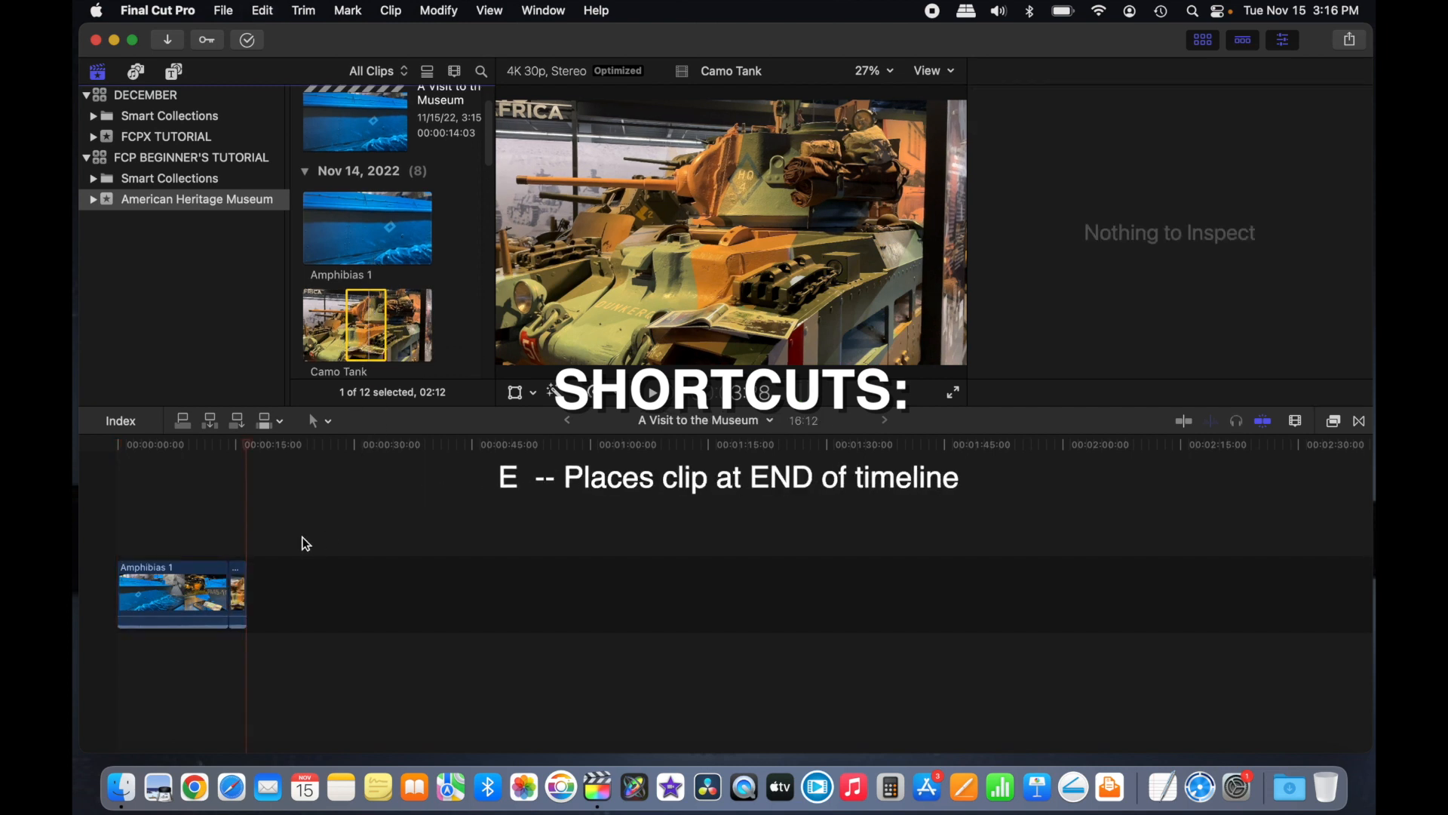
Step: Append the Long Jeep clip and the Propellers clip, in that order, to the end of the timeline
scroll(376, 317, down, 2)
scroll(377, 315, down, 1)
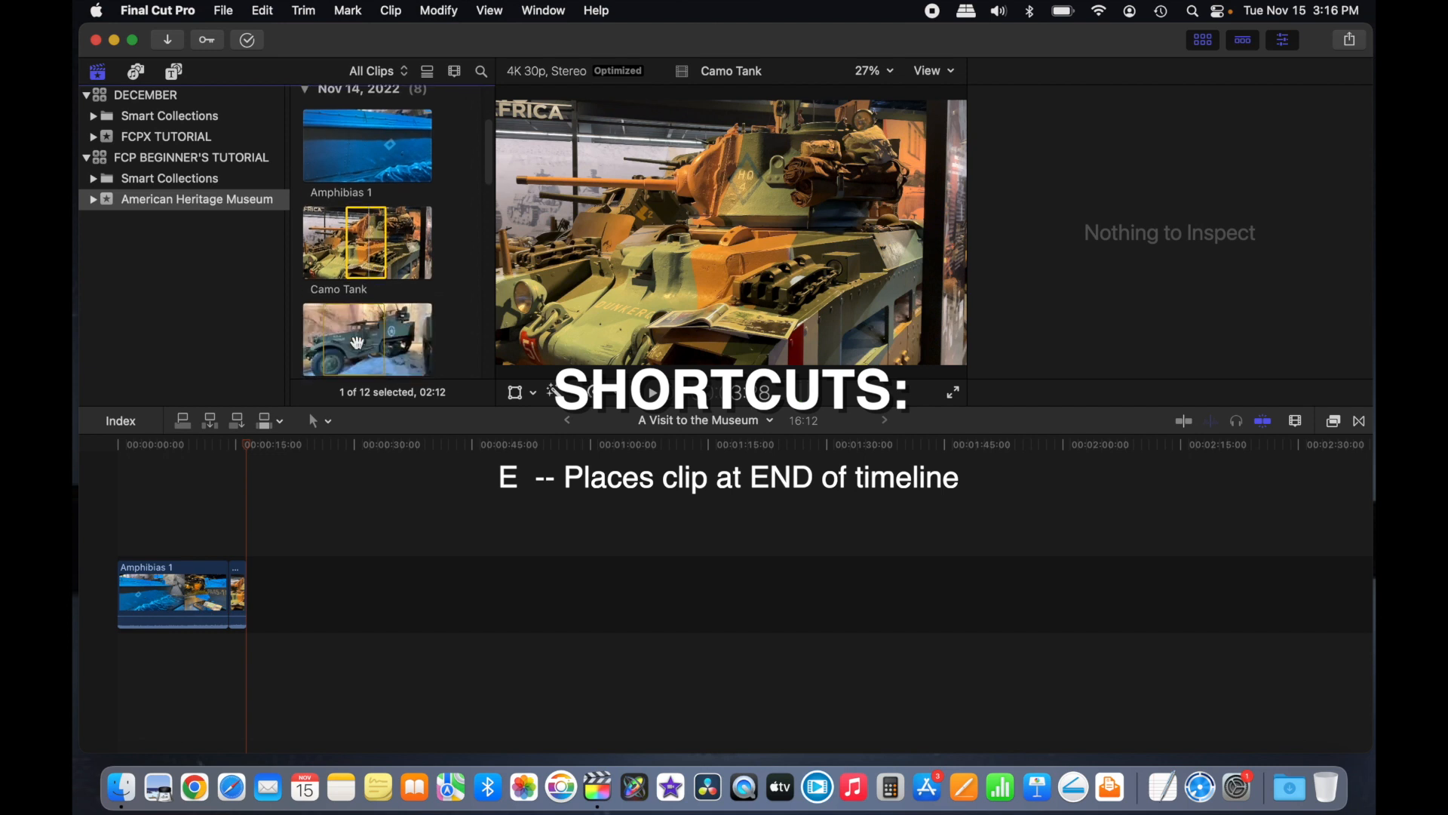
click(358, 343)
key(e)
scroll(357, 343, down, 2)
click(369, 356)
key(e)
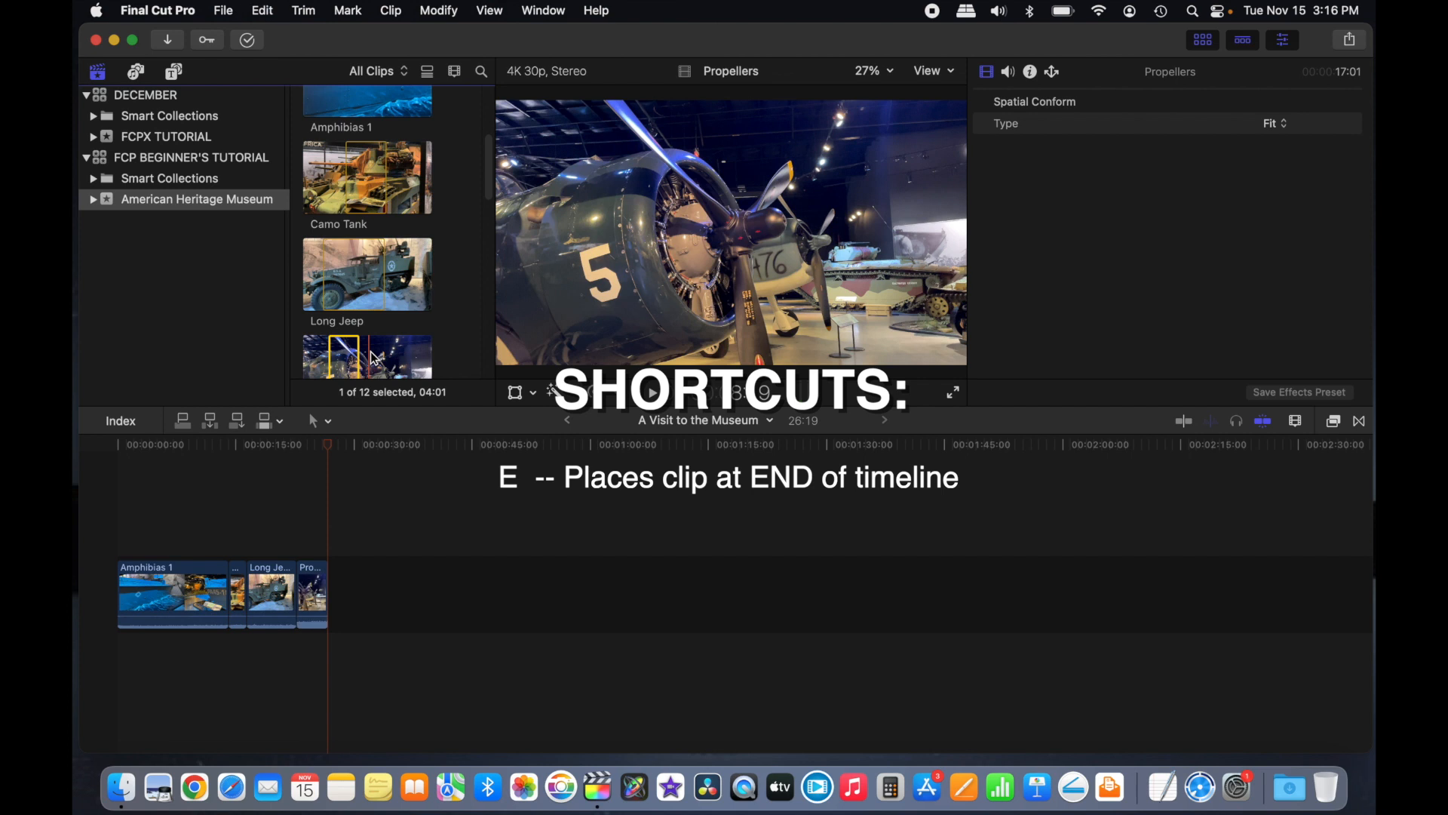
Step: Insert the marked range of the Propellers clip between the Amphibias 1 and Camo Tank clips on the timeline
drag(330, 451, 230, 466)
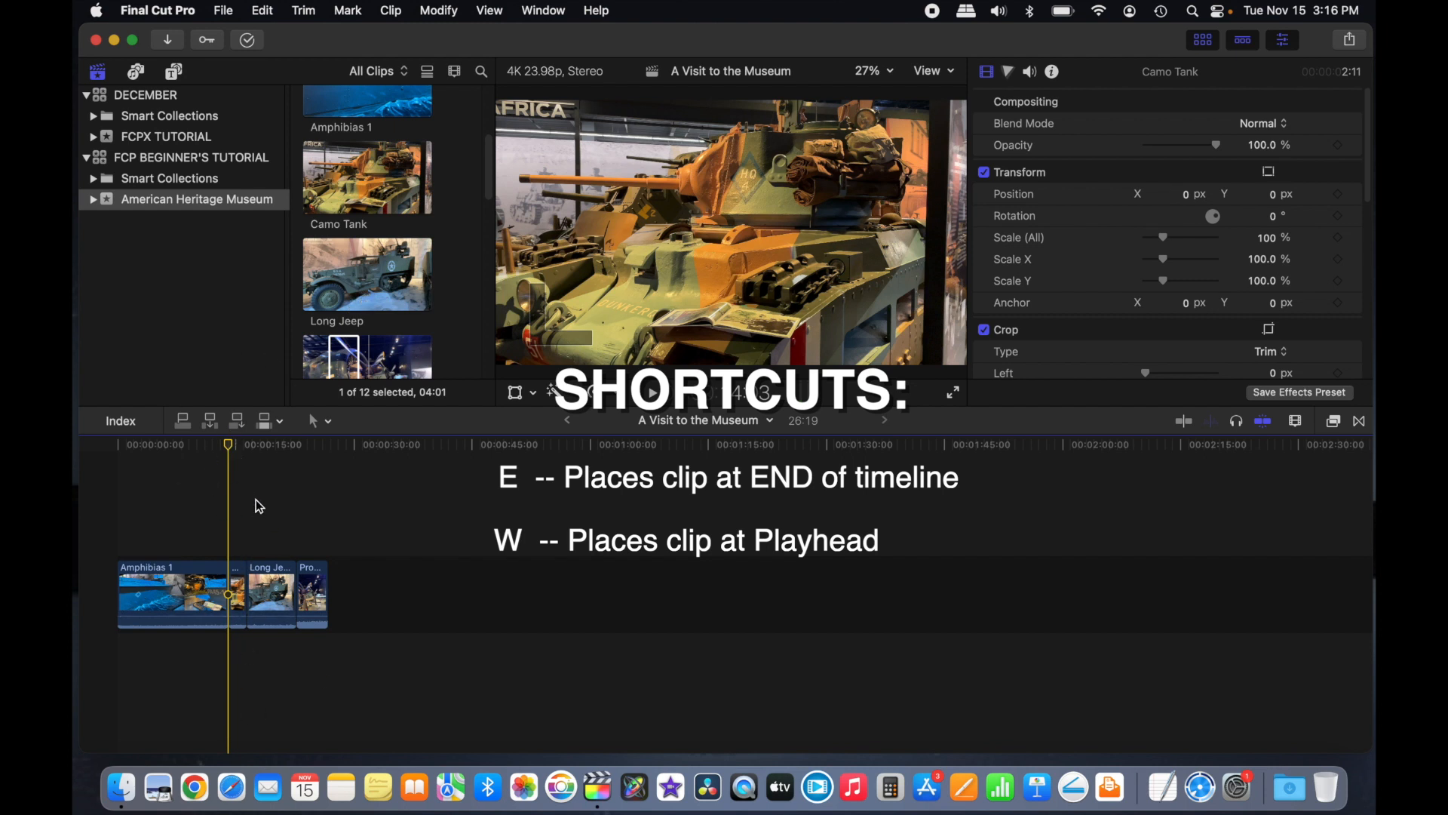
click(352, 354)
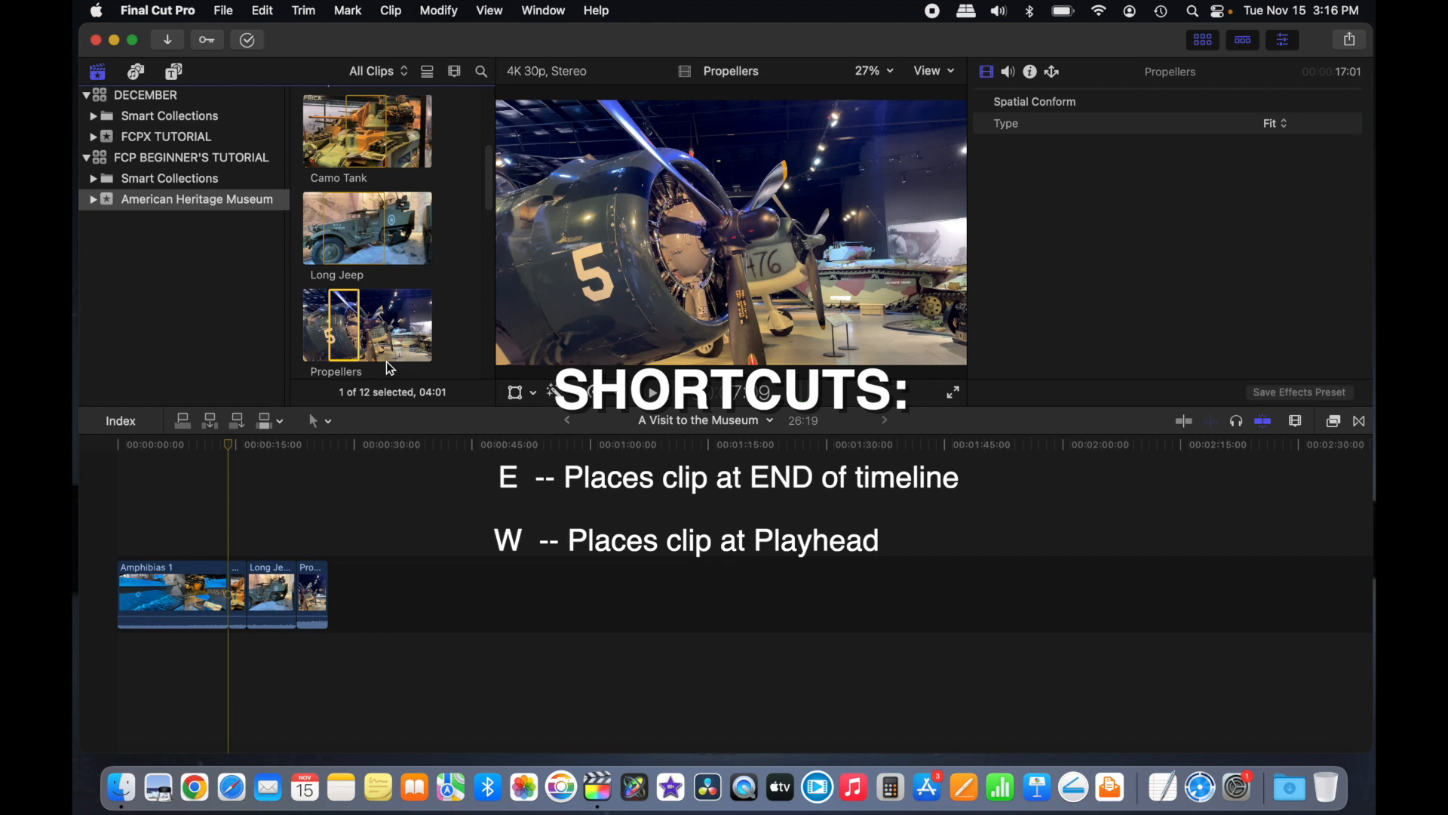
key(w)
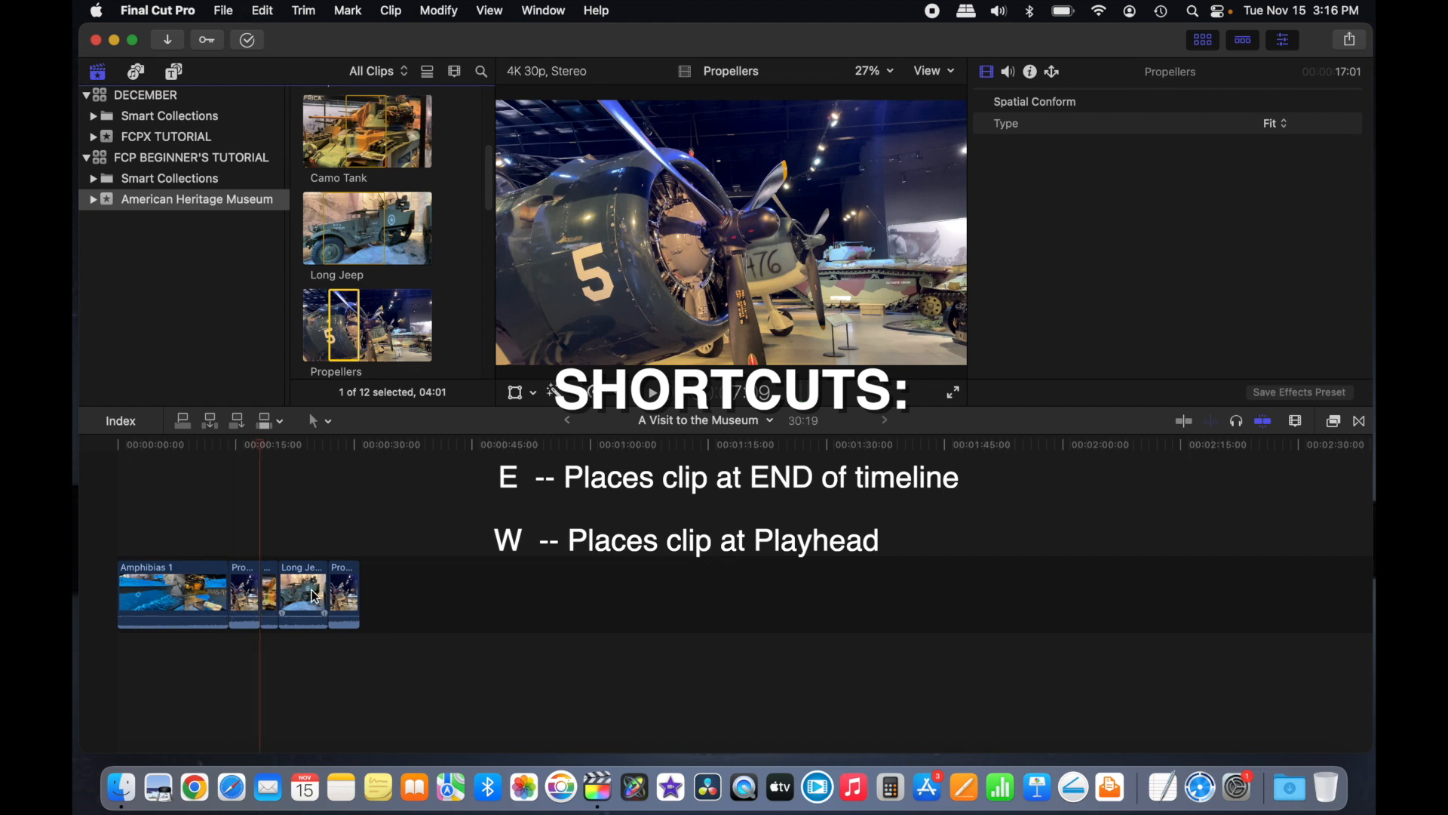
Step: Move the playhead to the end of the project, jump to its beginning, and return to the end
click(329, 507)
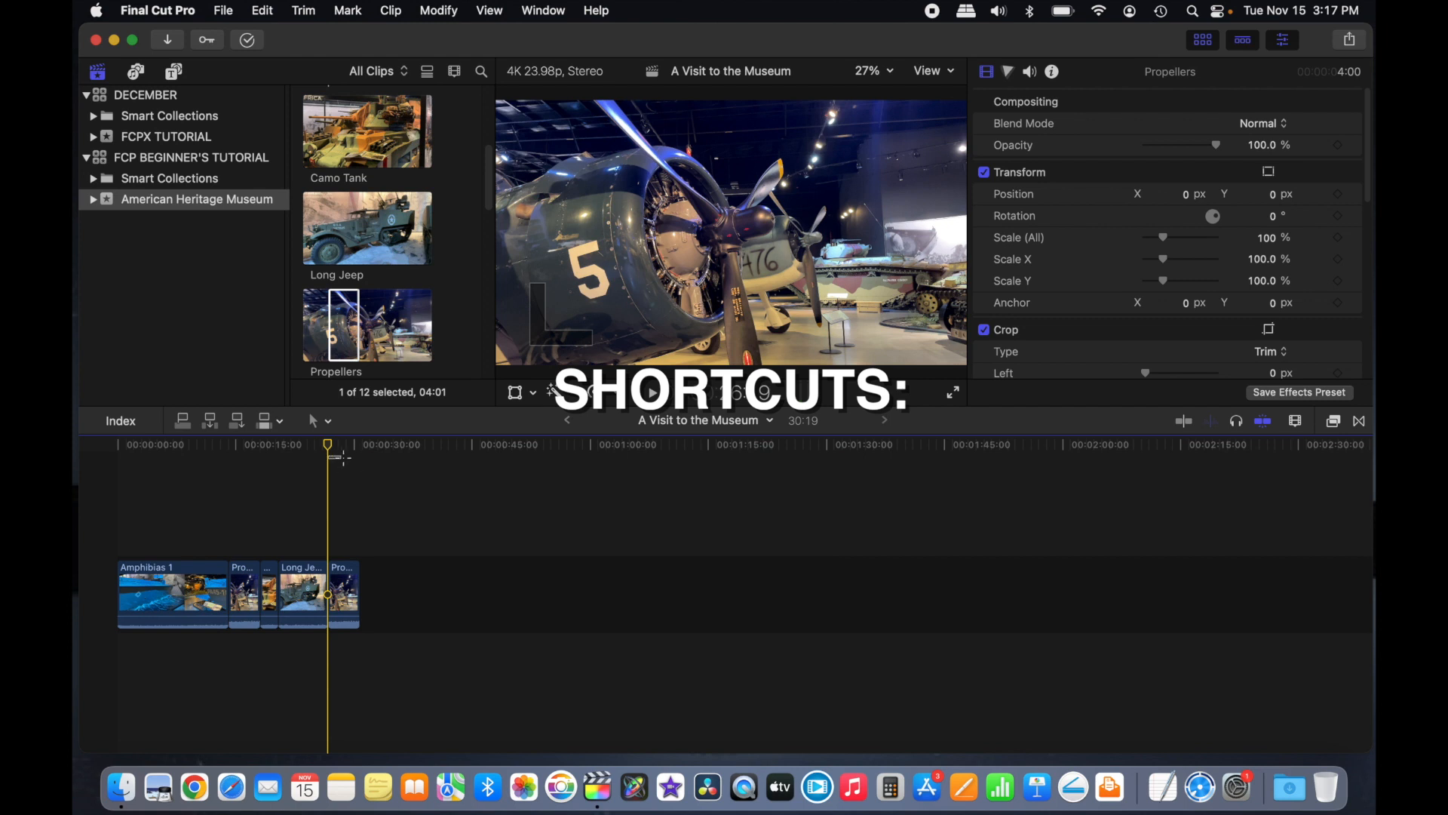
click(365, 511)
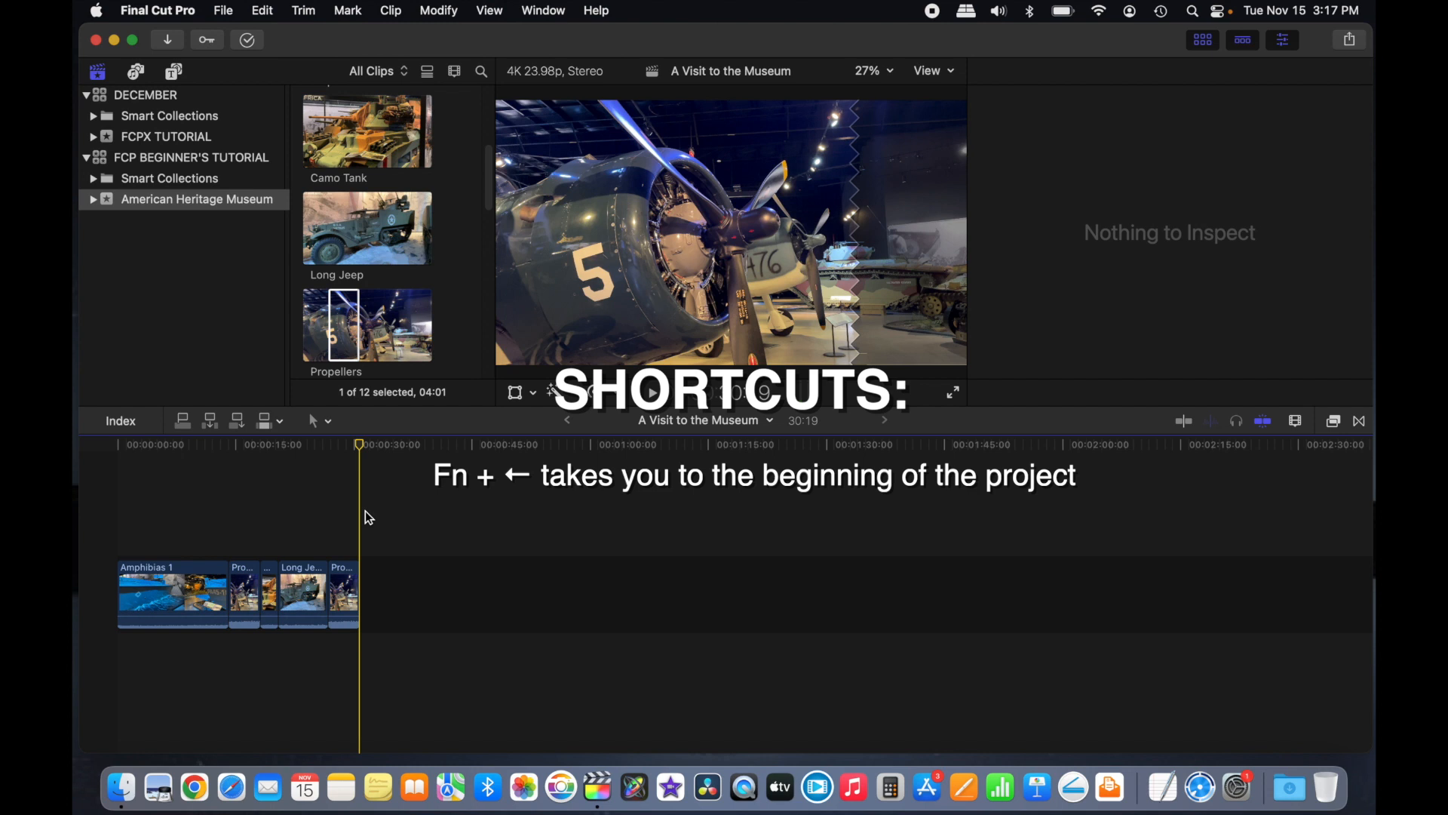
key(Home)
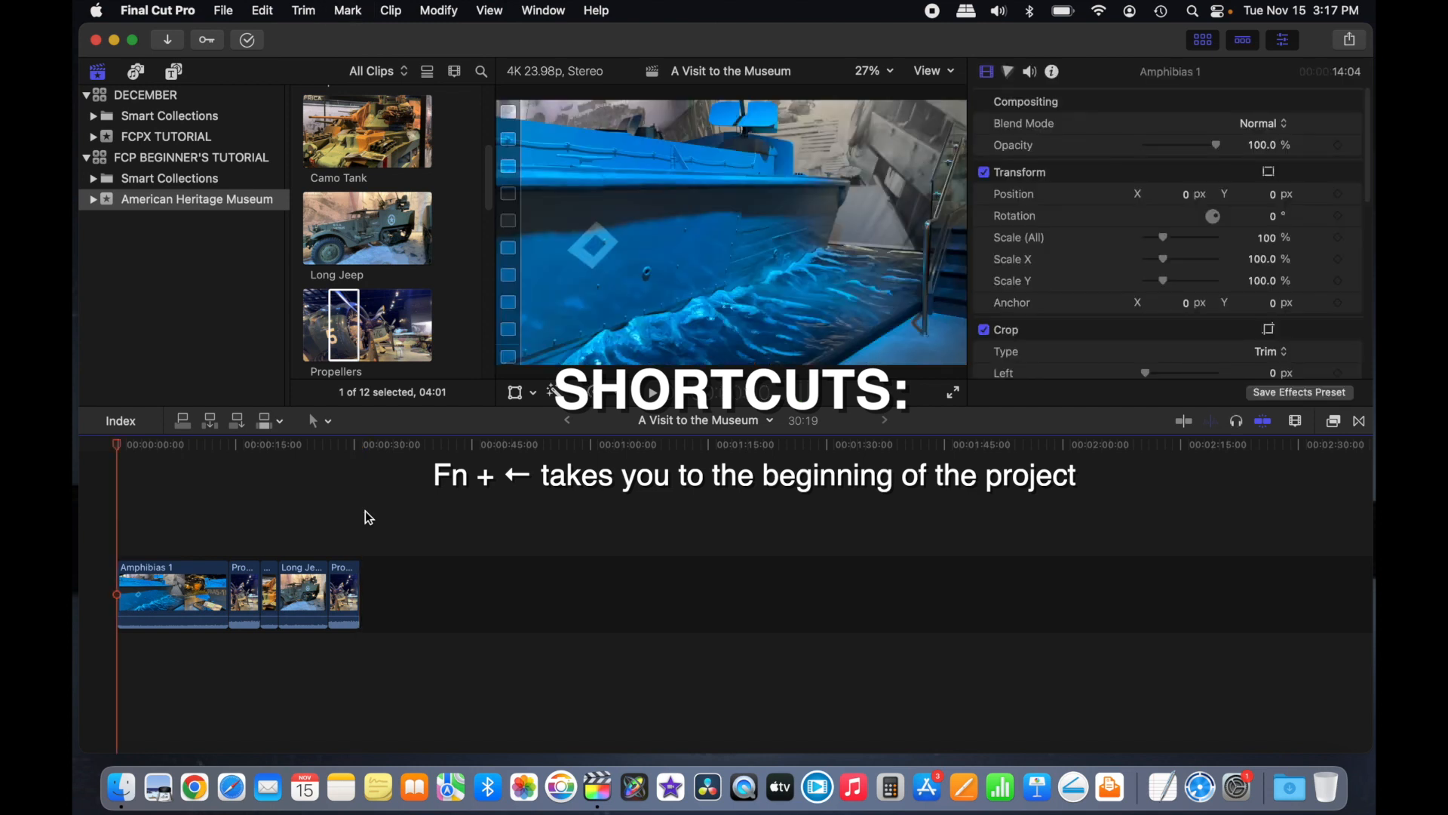
key(End)
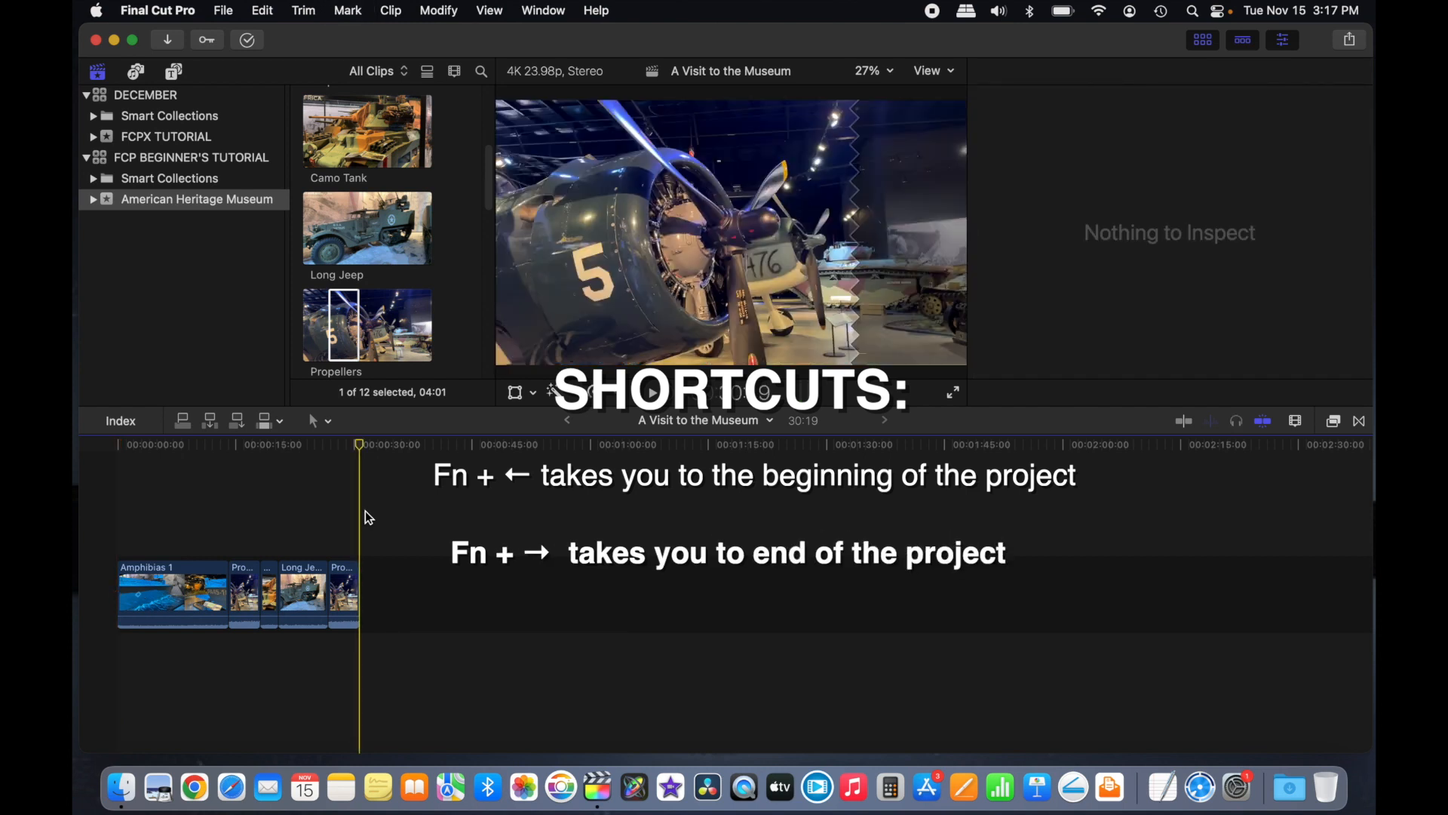
Step: Jump the playhead back clip by clip to the project start, then forward to the start of the last Propellers clip
click(347, 600)
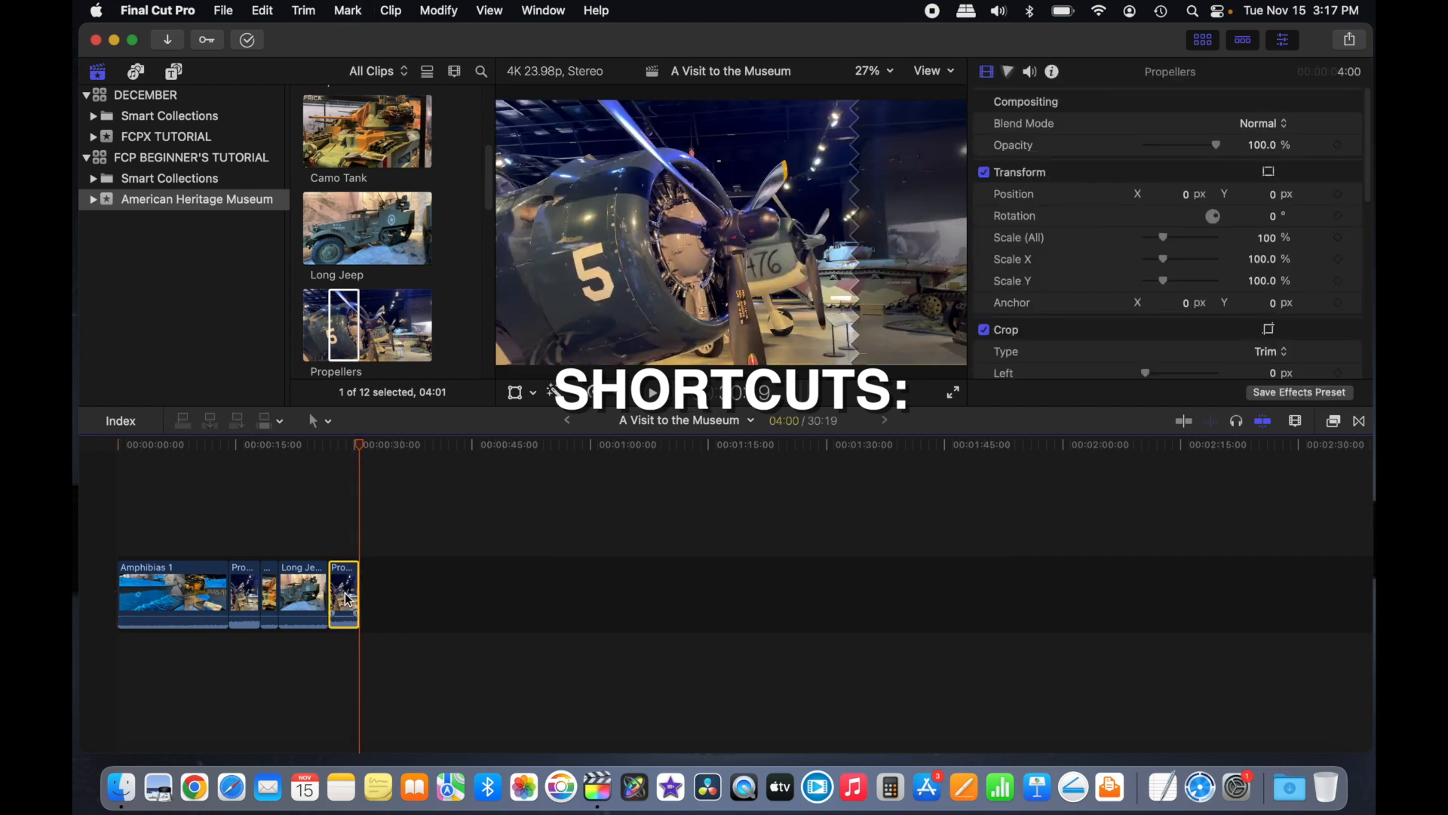
key(super+Left)
key(super+Left)
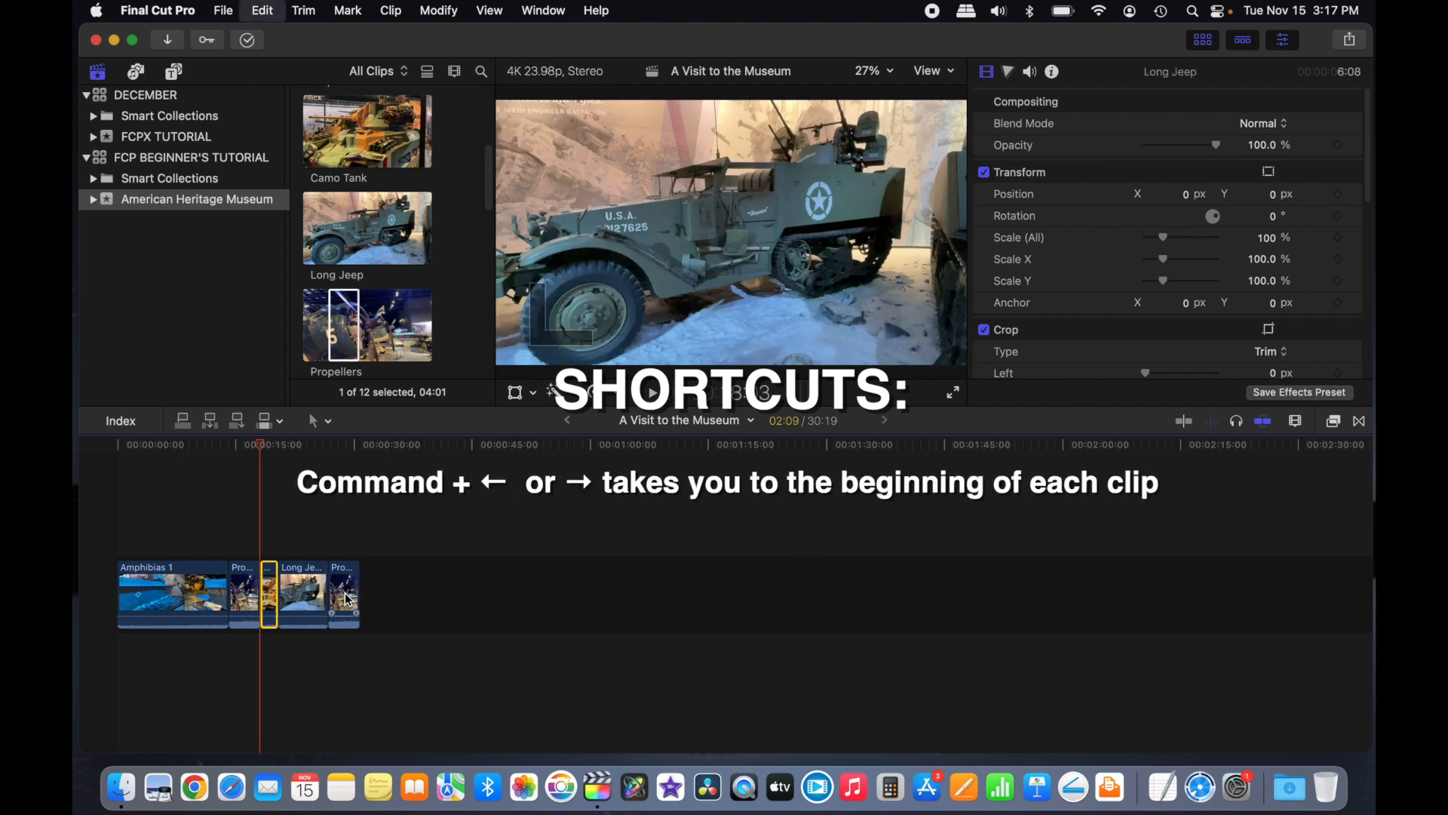
key(super+Left)
key(super+Left)
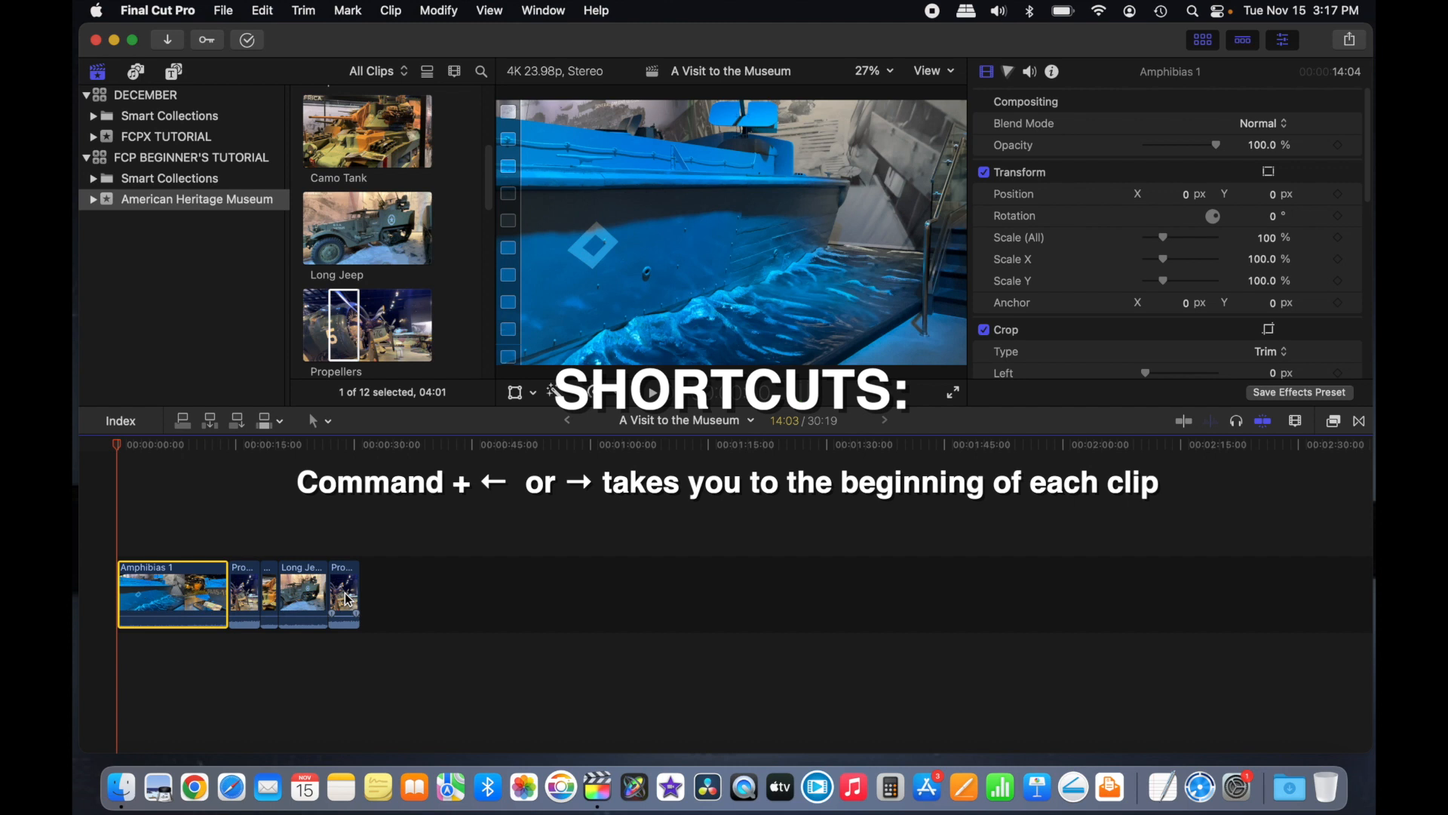
key(super+Right)
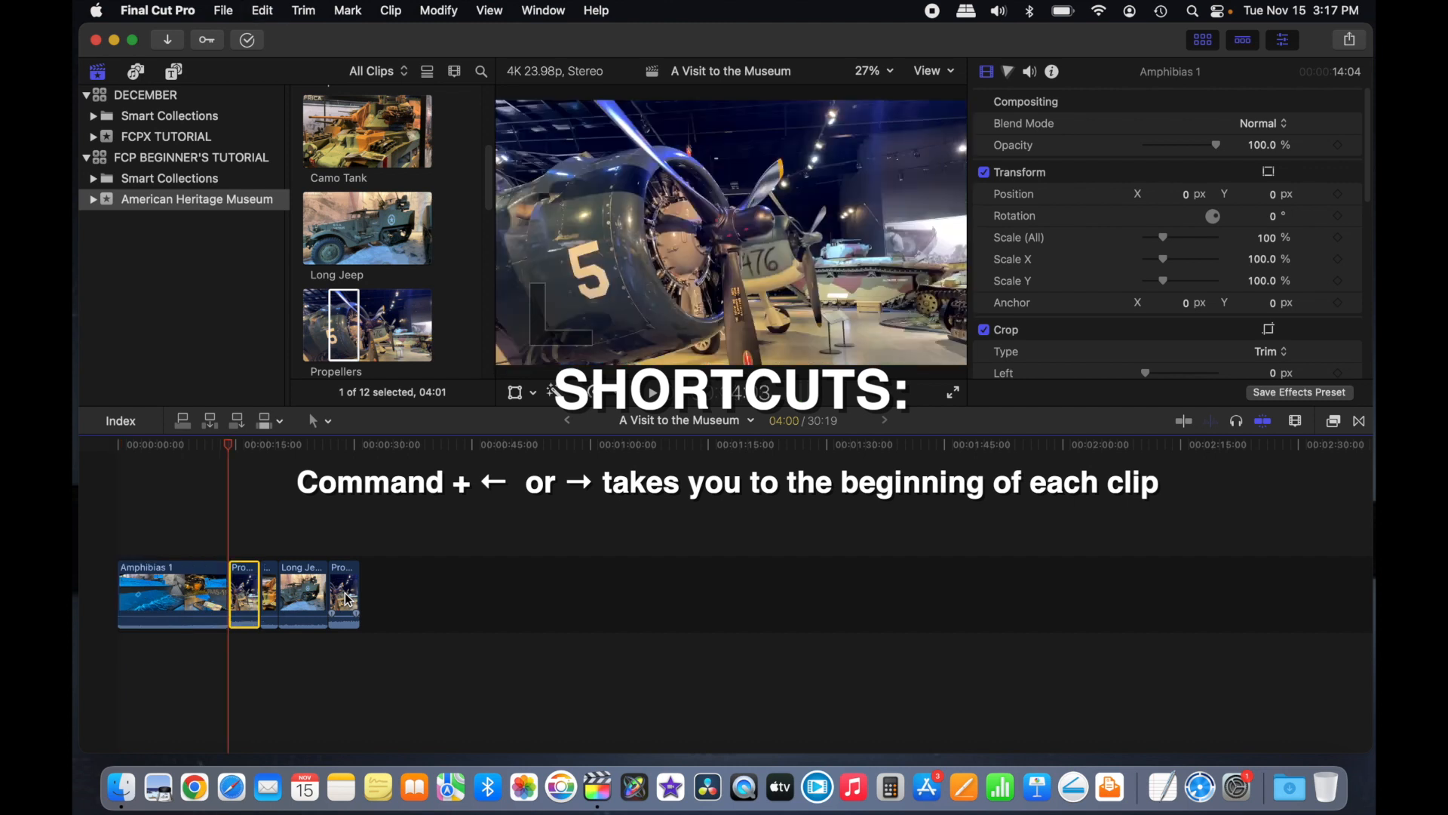
key(super+Right)
key(super+Right)
key(super+Right)
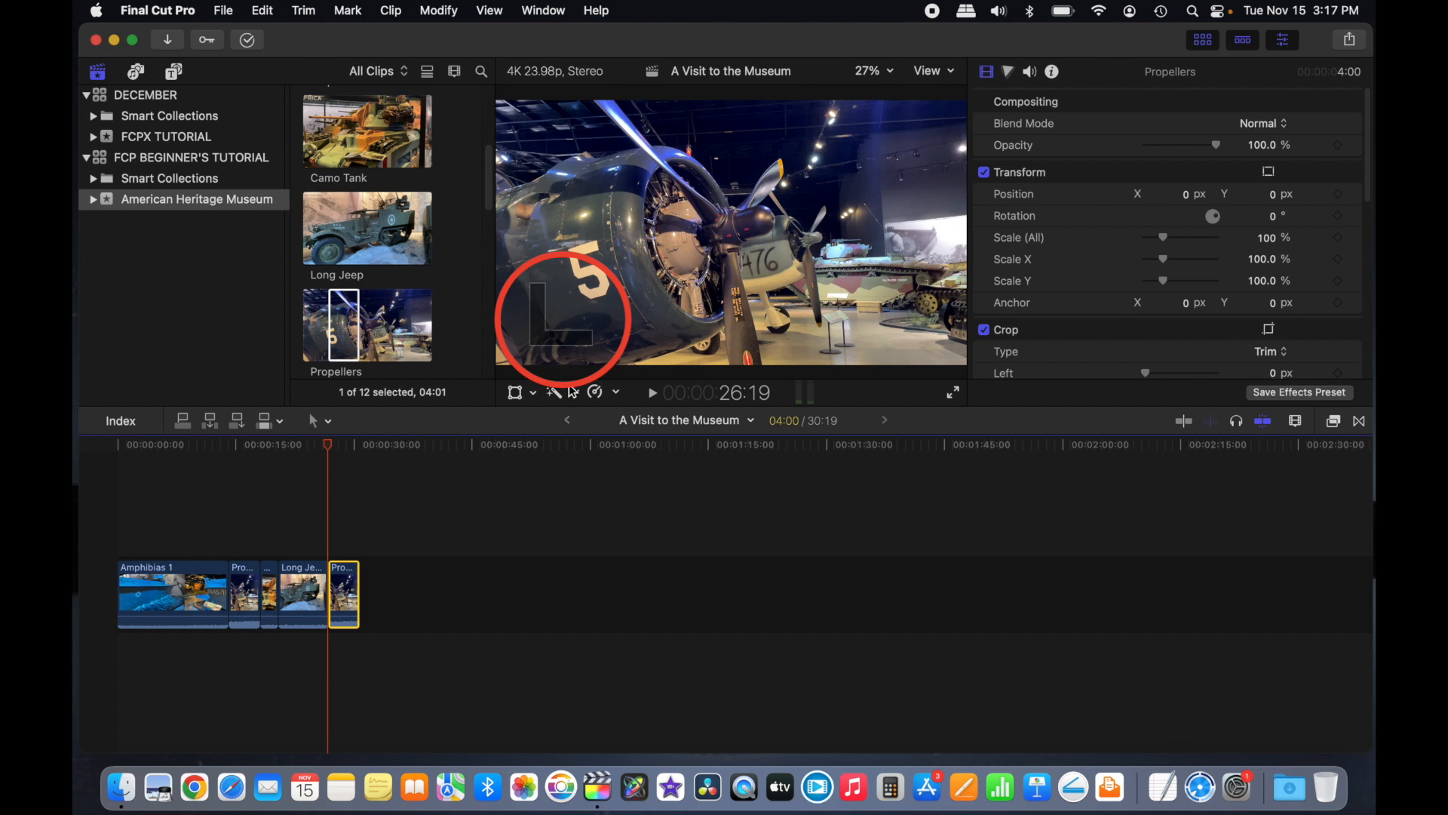
Step: Compare the edit points around the Long Jeep clip, ending on its last frame before the final Propellers clip
key(Up)
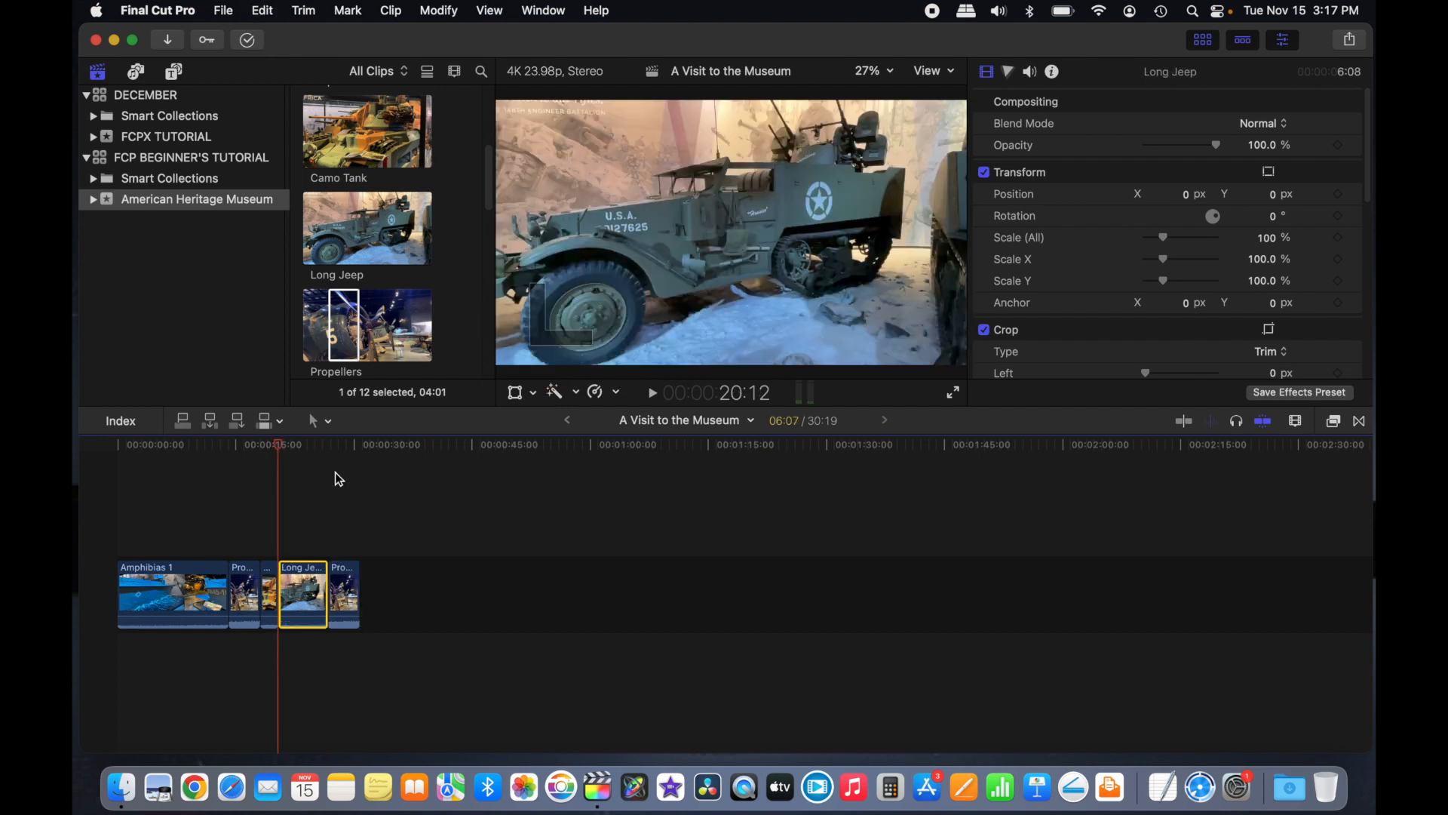
key(Down)
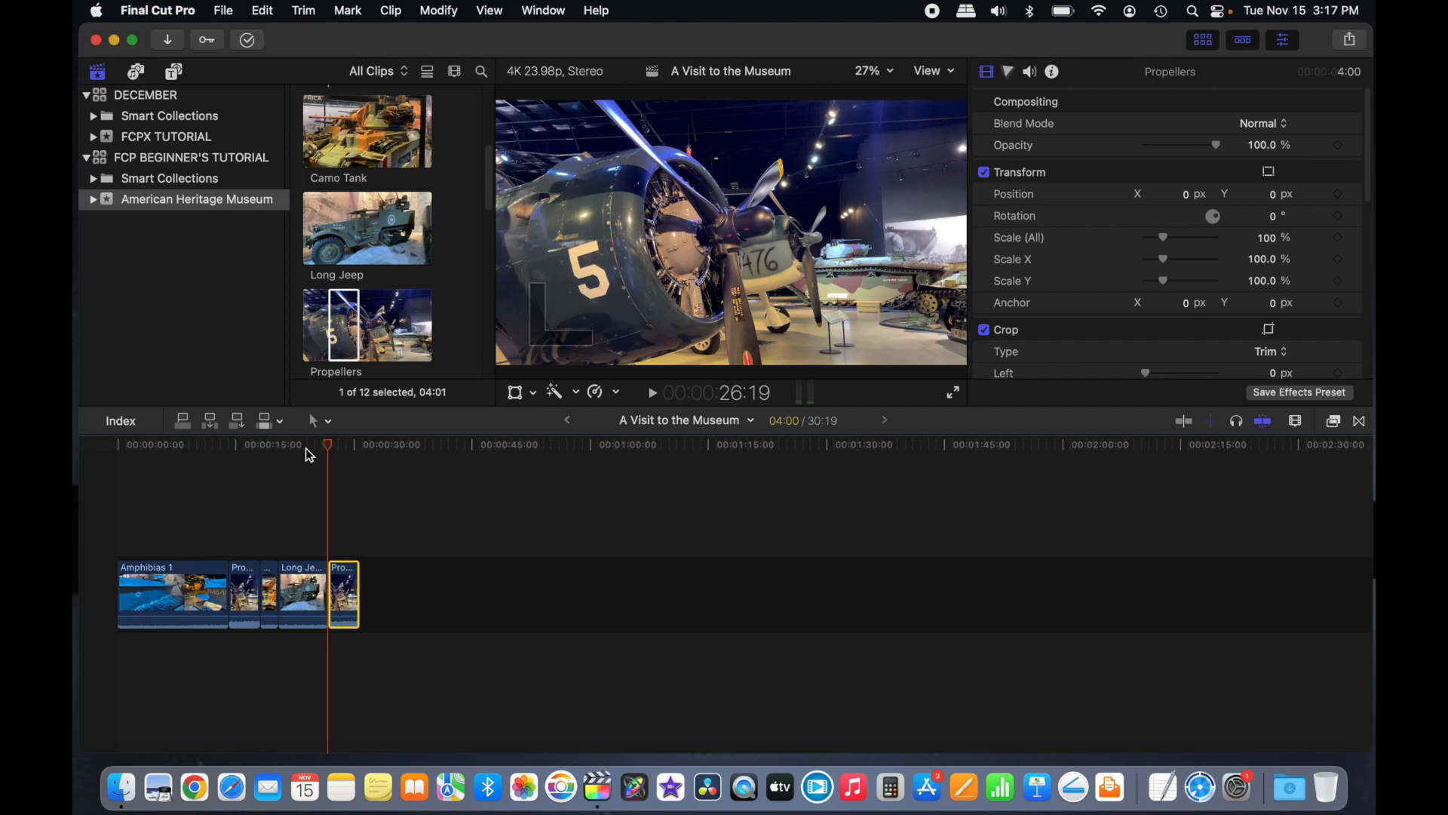
key(Left)
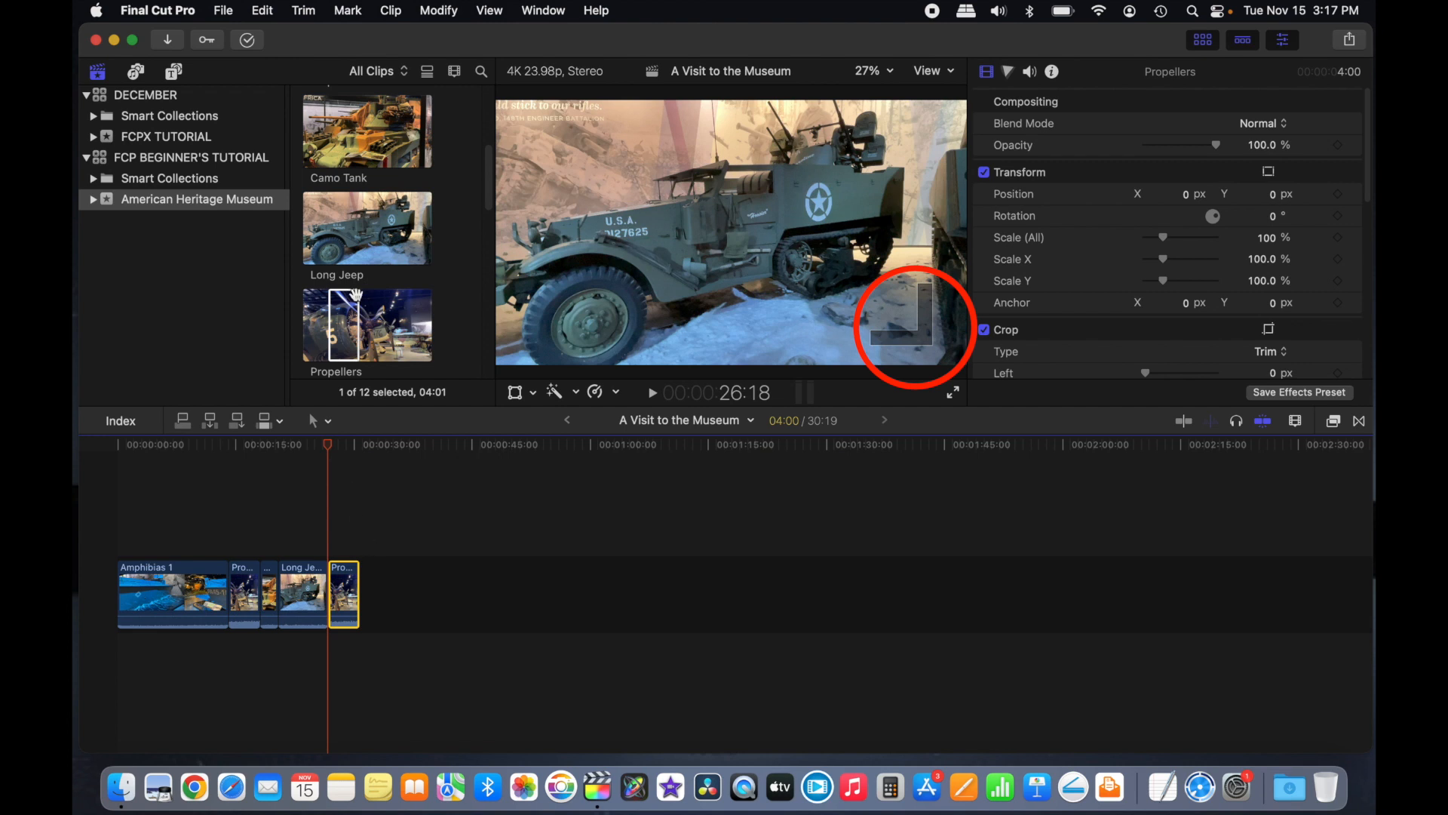
Step: Append the WS WWII Stuff, Beige Sidecar, Chunky Tank and Fold Up Plane clips, in that order, to the end of the timeline
scroll(354, 294, down, 2)
scroll(355, 294, down, 3)
click(350, 258)
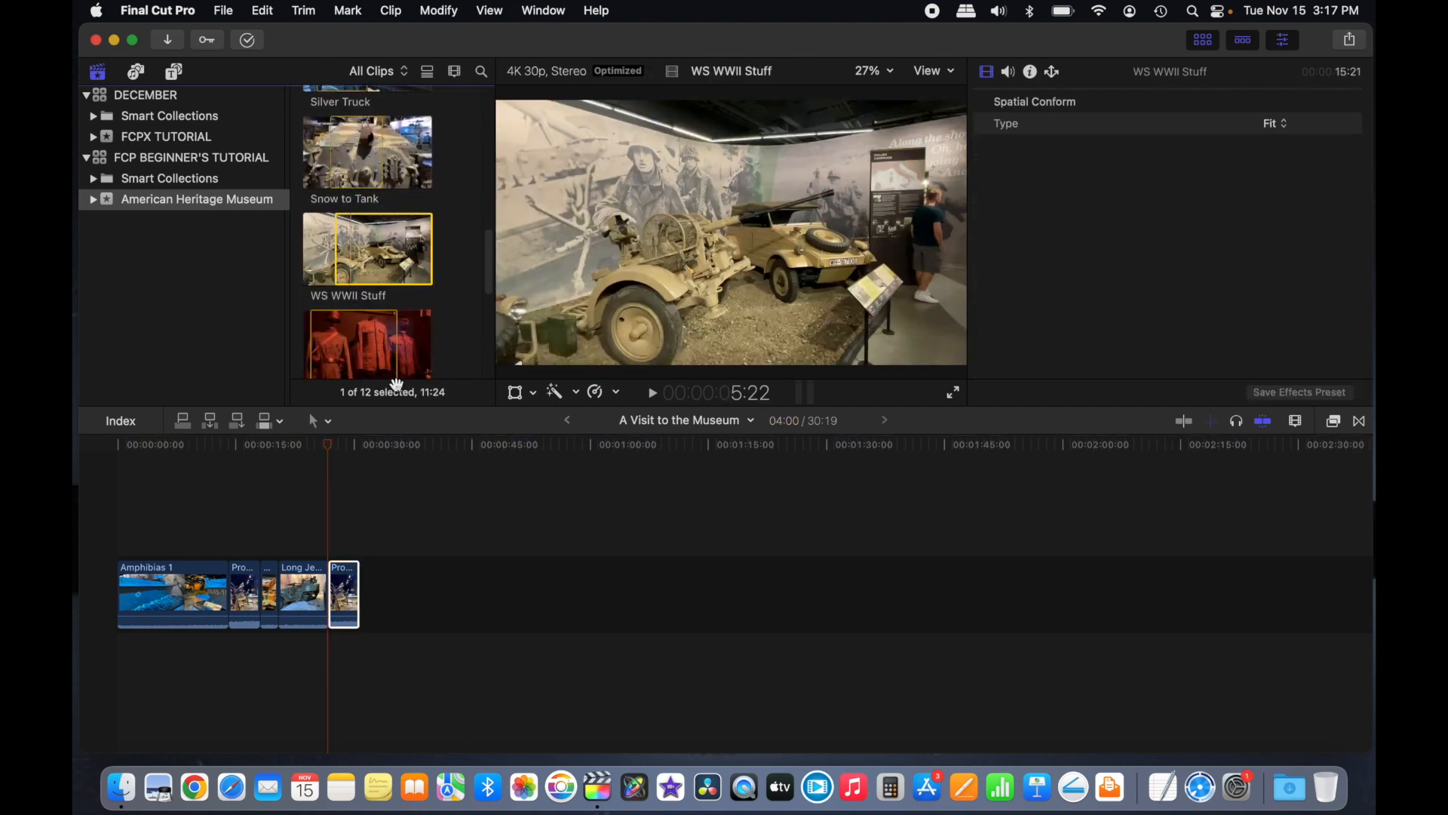
key(e)
scroll(396, 302, down, 5)
click(370, 294)
key(e)
click(369, 213)
key(e)
click(369, 310)
key(e)
Step: Connect the marked range of the WW I Uniforms clip as a cutaway above the start of the Beige Sidecar clip
scroll(421, 360, up, 5)
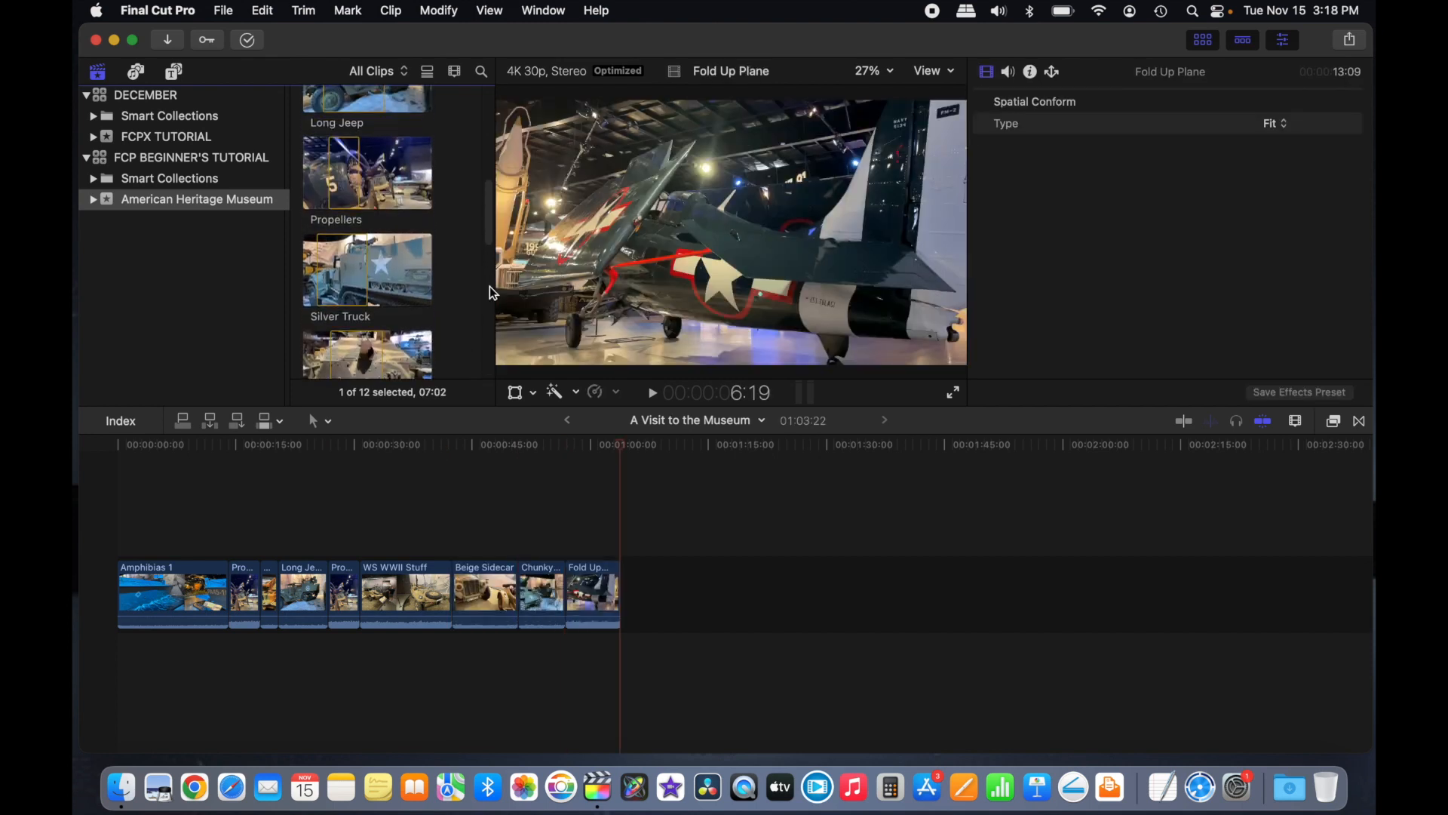
scroll(383, 314, up, 5)
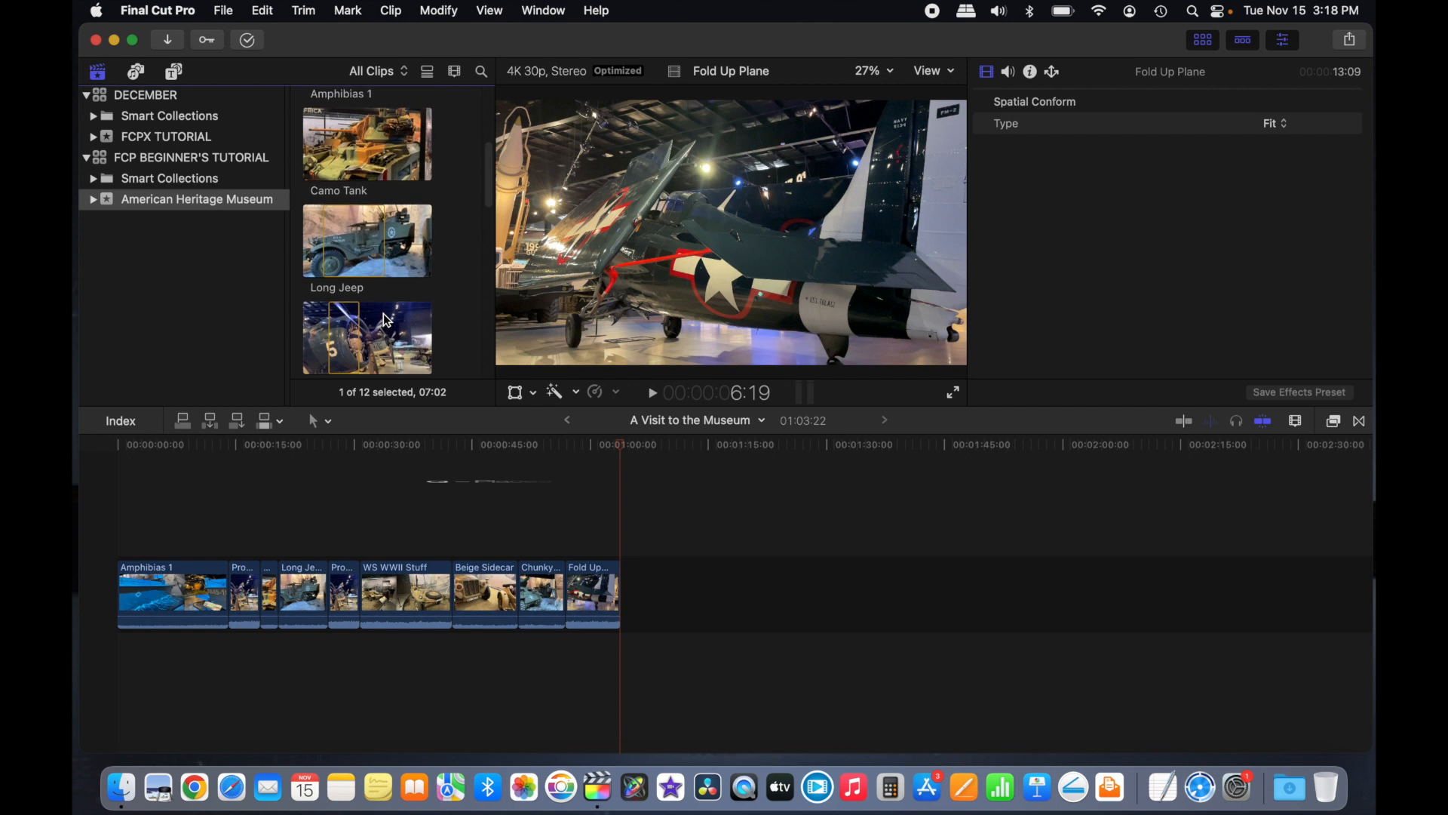
scroll(384, 314, up, 5)
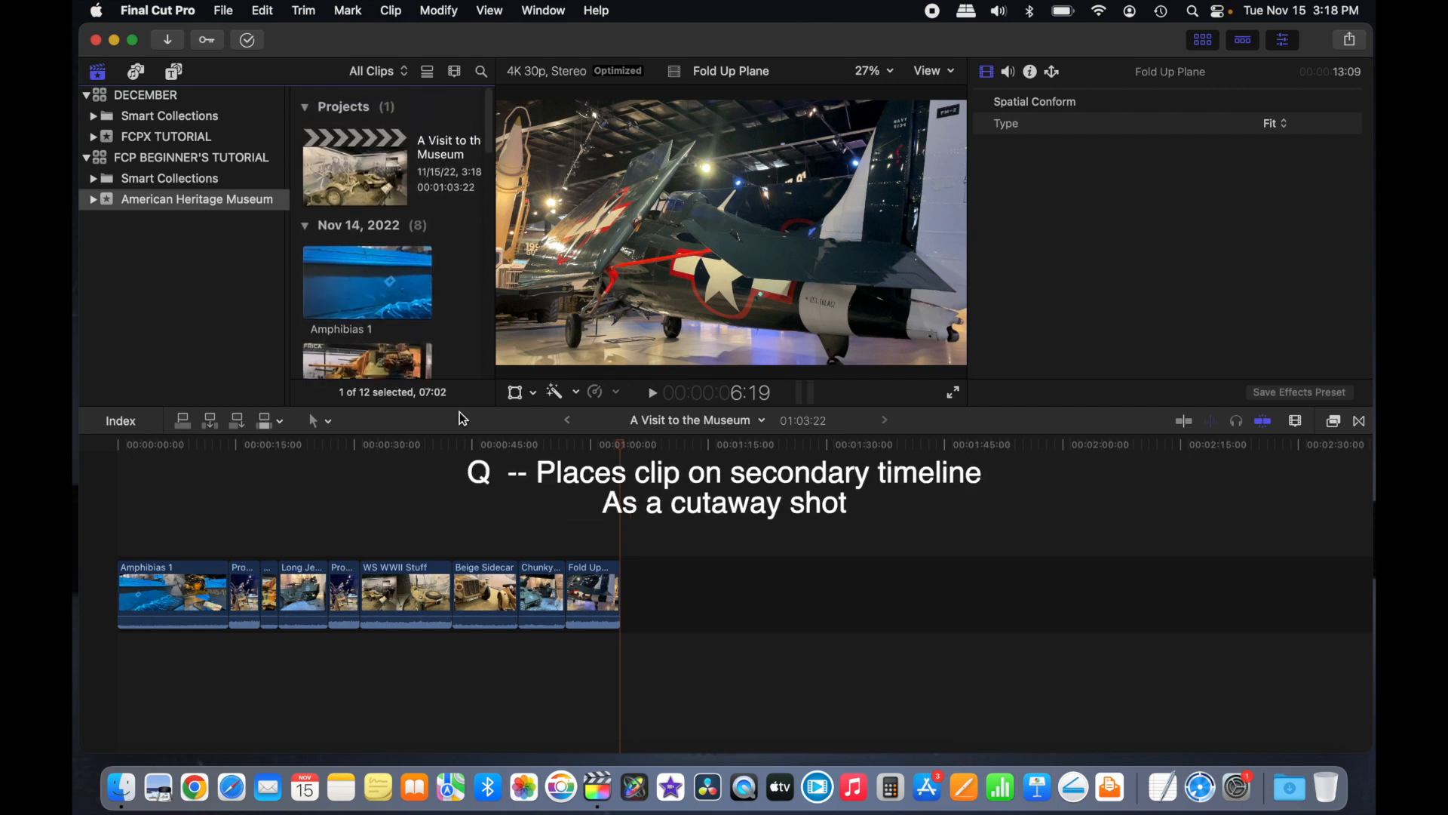
click(387, 531)
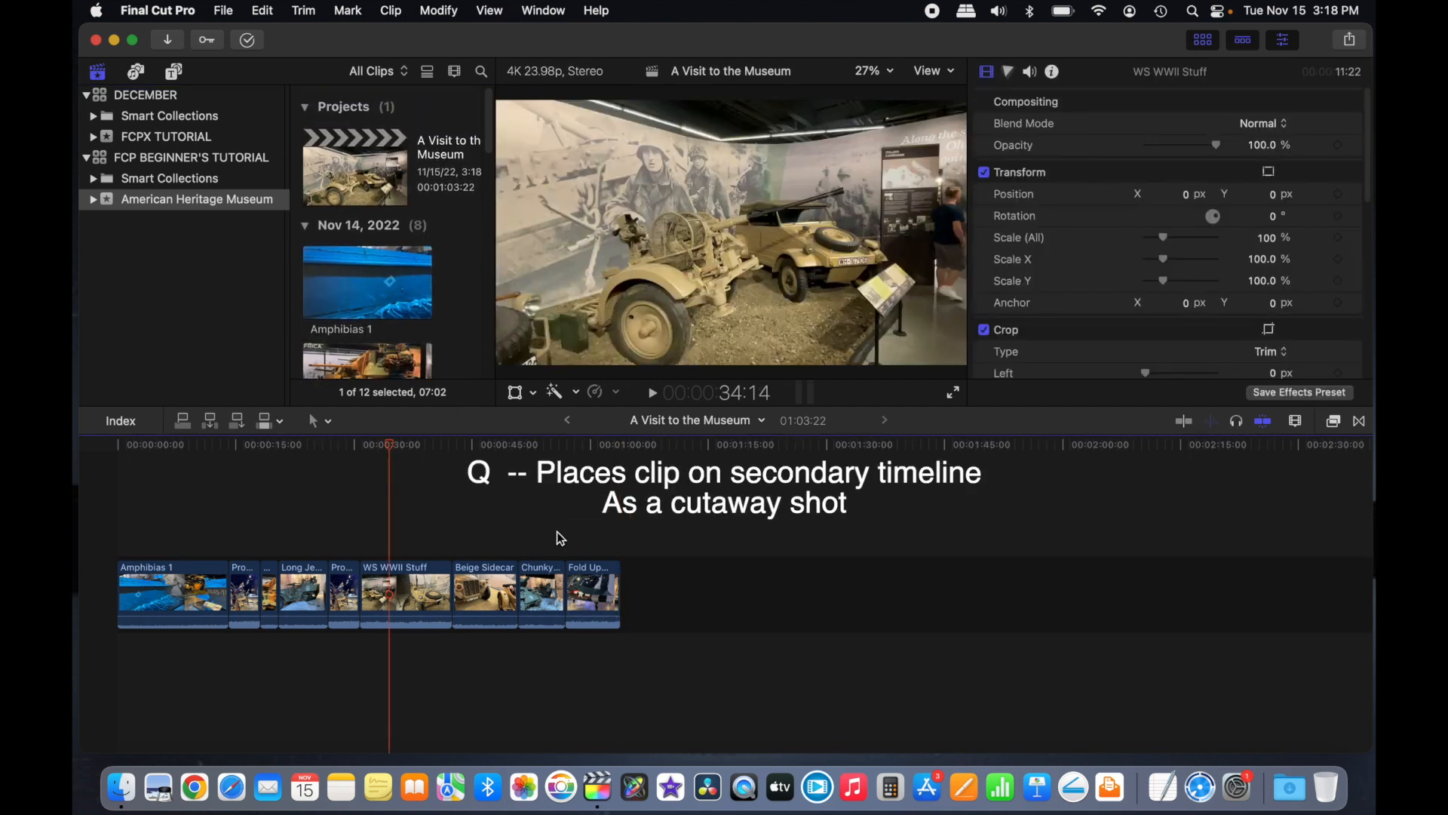
drag(388, 446, 565, 449)
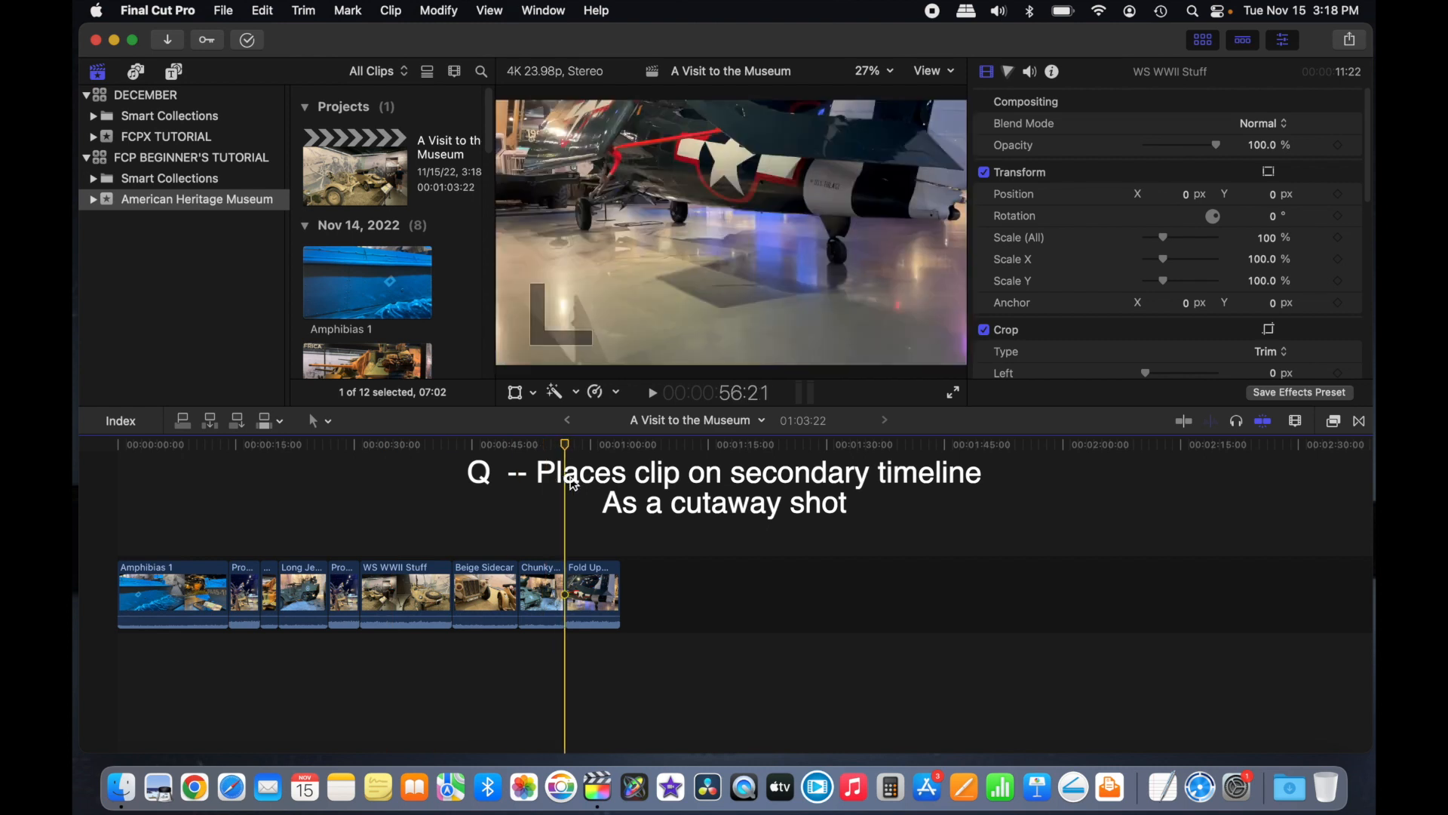
click(643, 568)
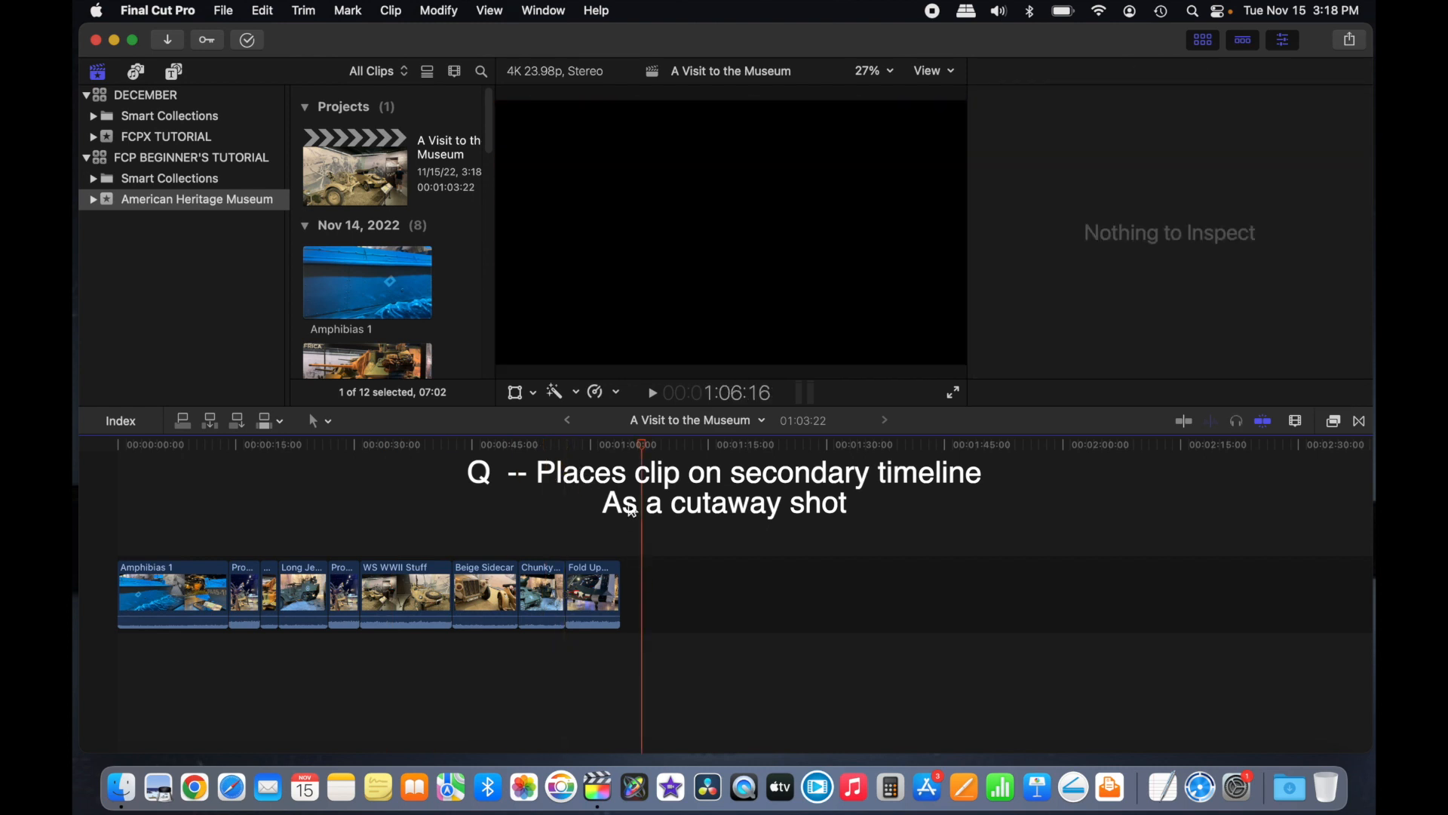
click(450, 528)
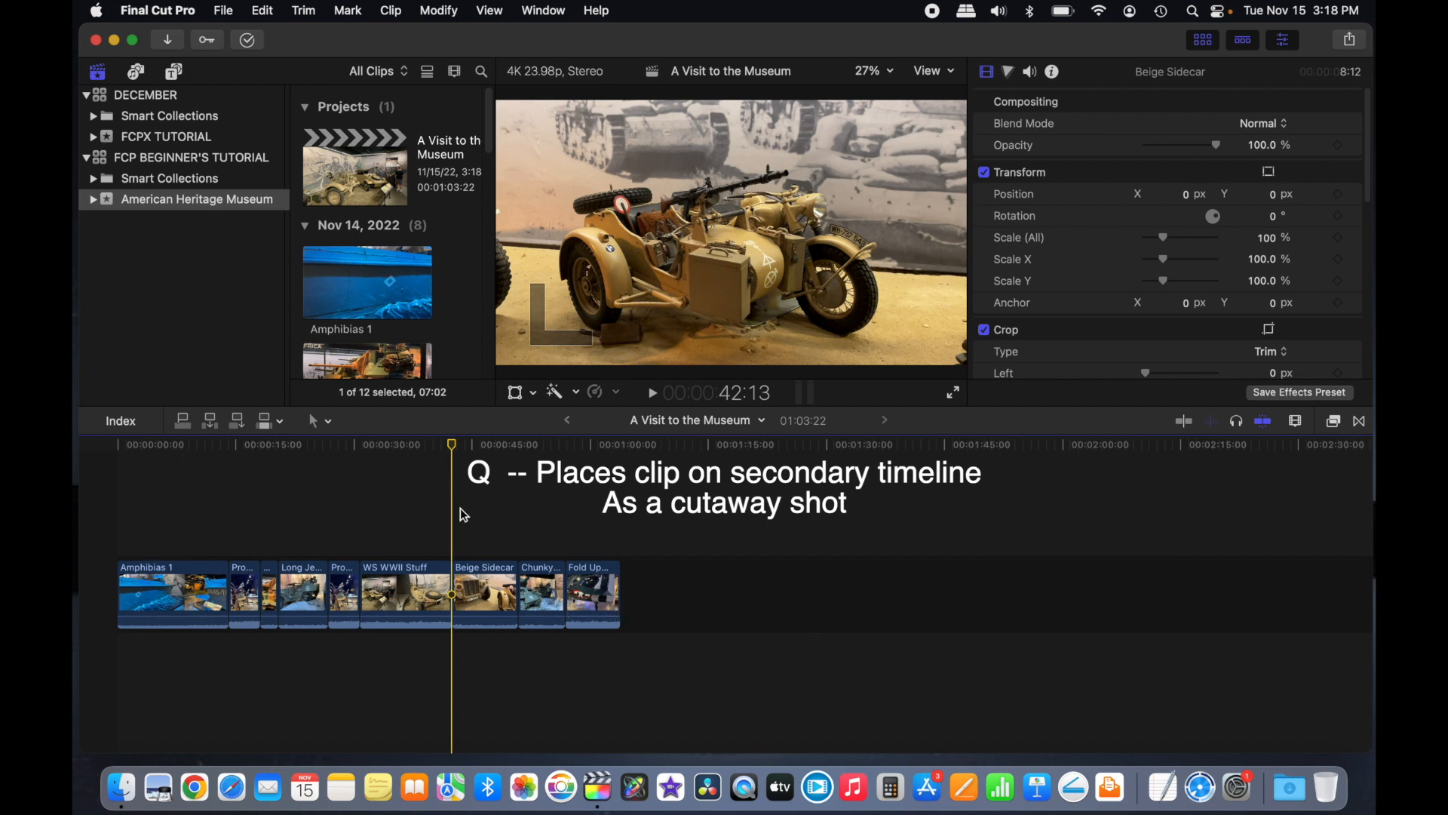
scroll(387, 294, down, 15)
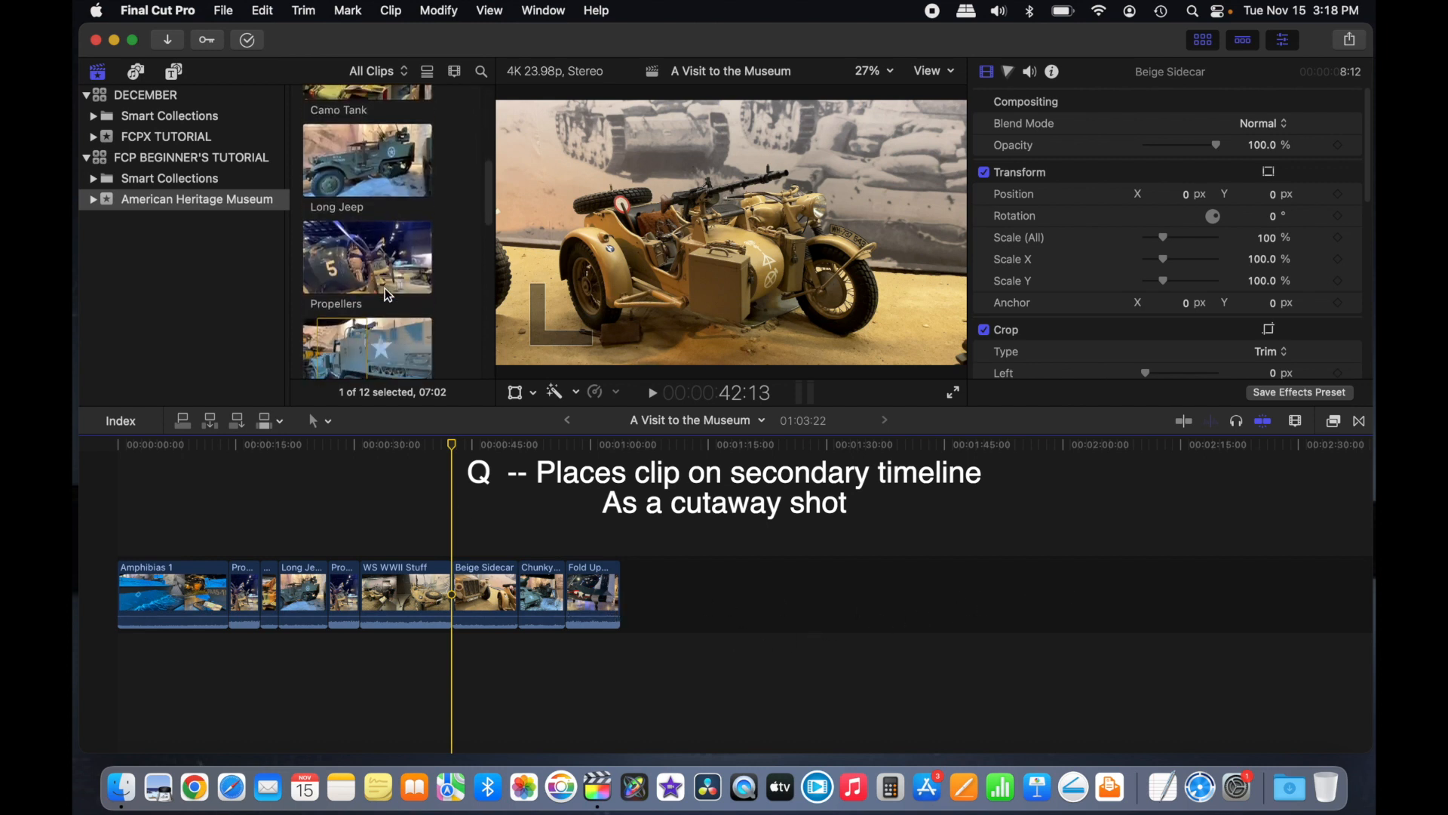
click(387, 294)
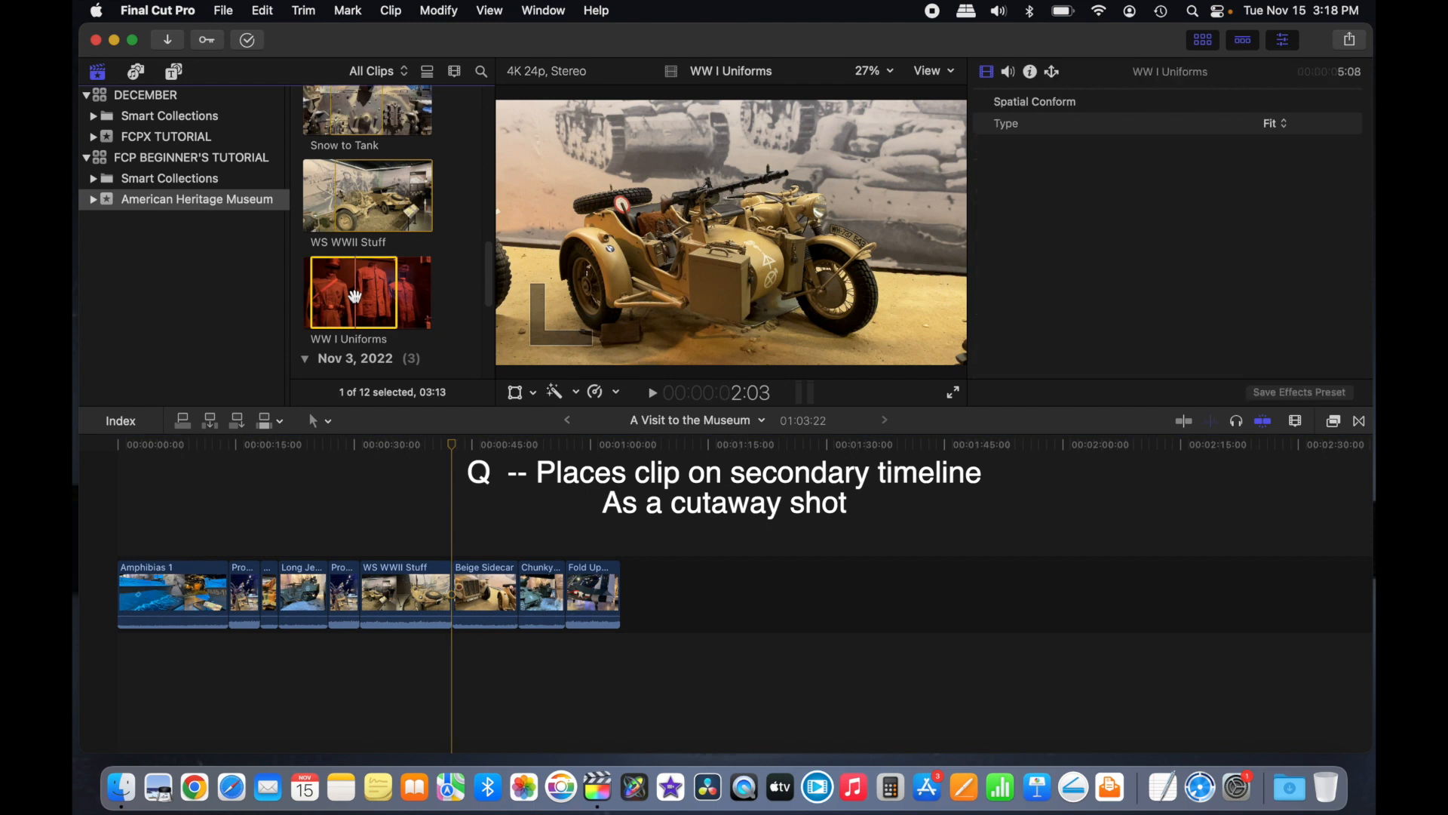
key(q)
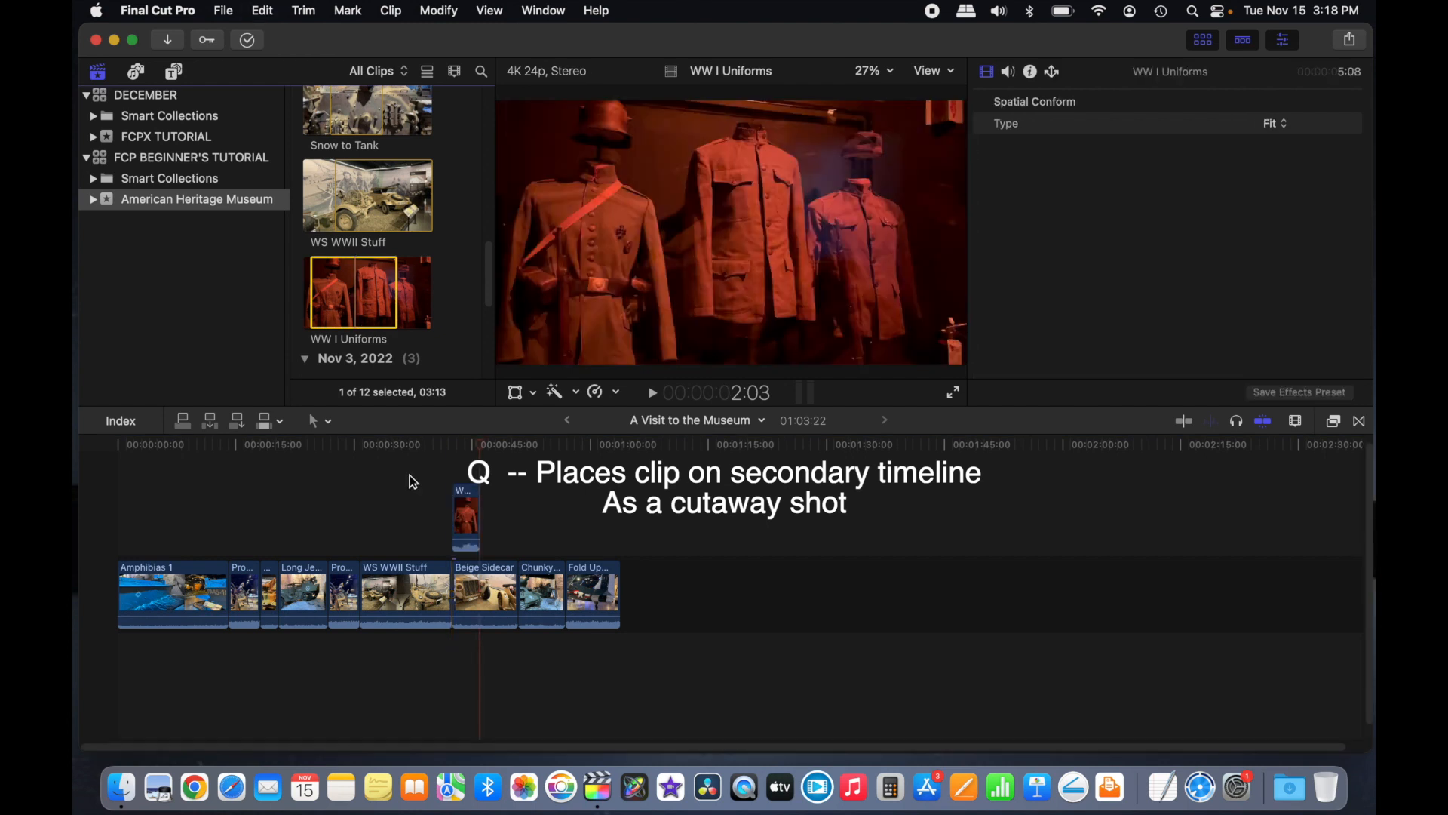
Step: Play the timeline from within the WS WWII Stuff clip through the WW I Uniforms cutaway into the Chunky Tank clip
click(428, 497)
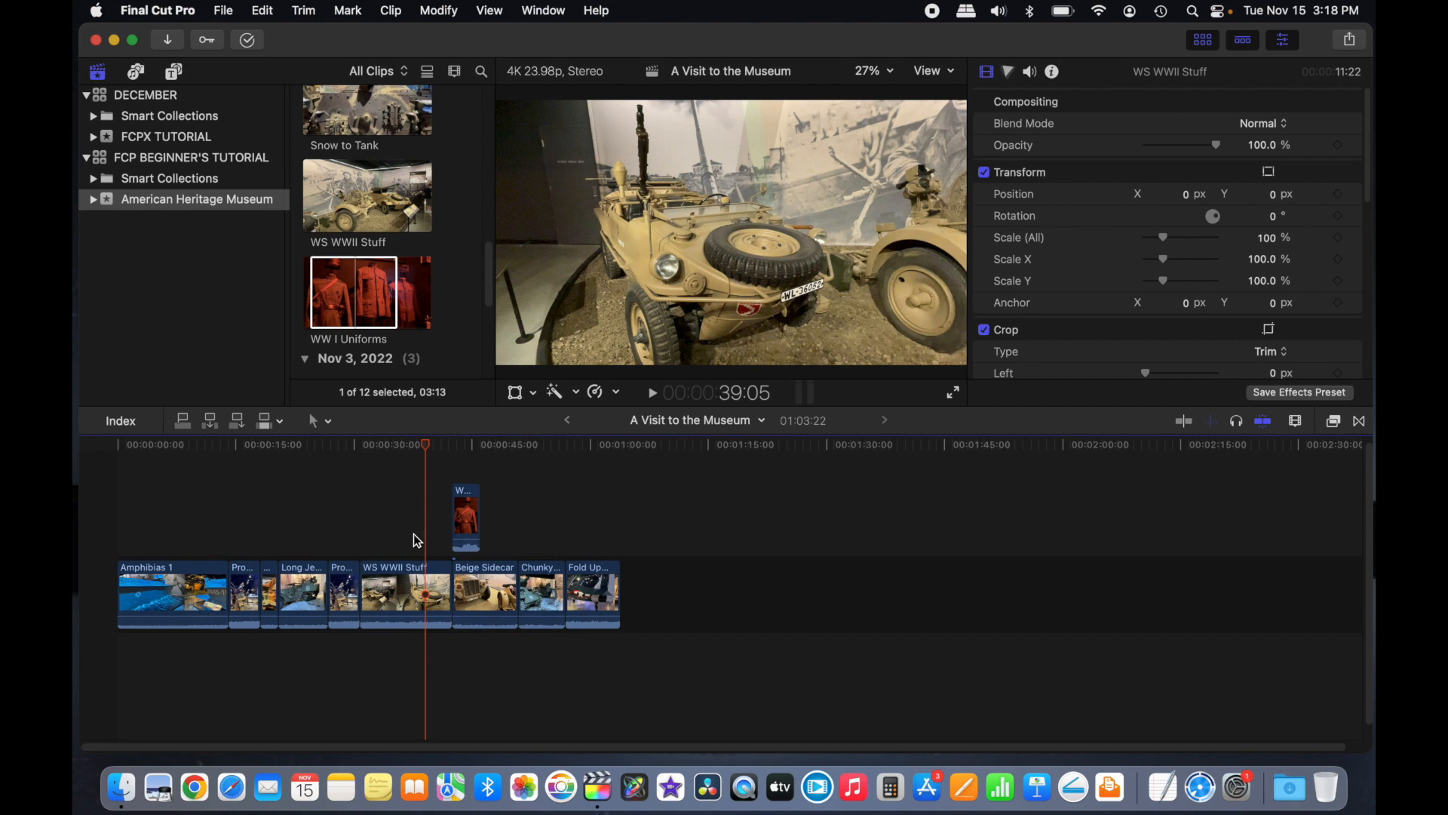
key(space)
key(space)
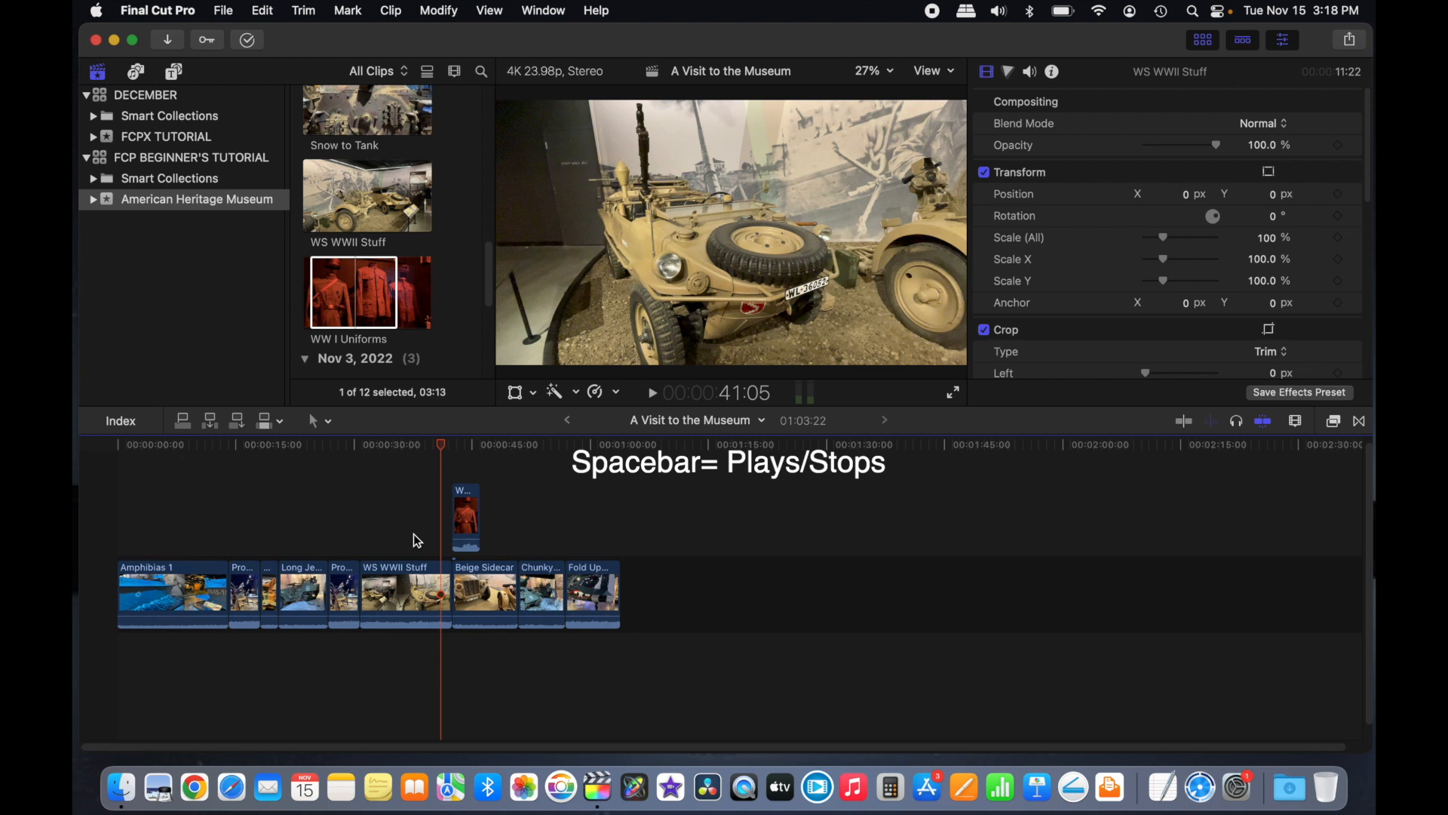
key(space)
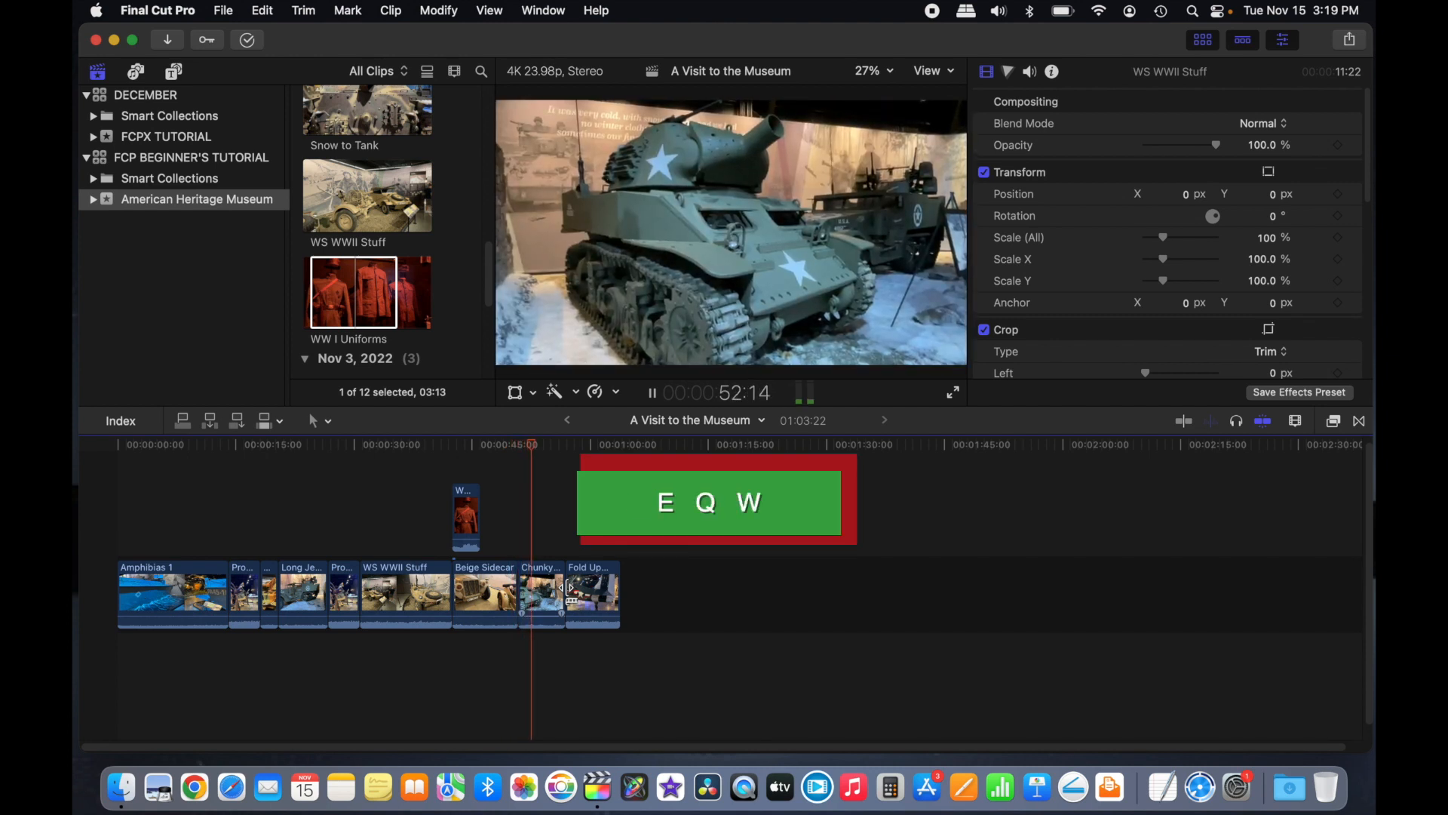
key(space)
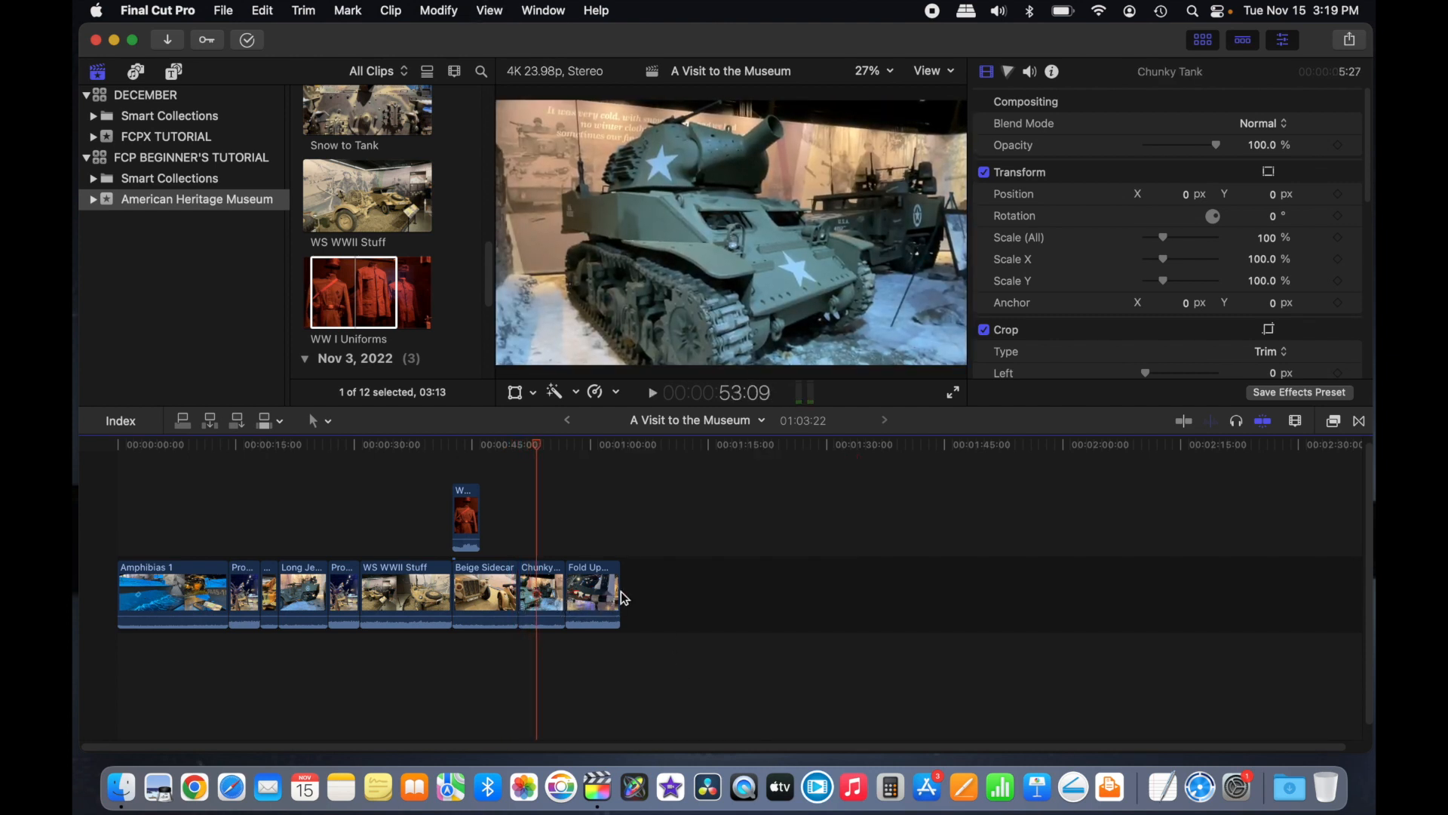
Step: Extend the end of the Fold Up Plane clip by about 1 second and return the playhead to the project start
mouse_move(617, 590)
mouse_down()
mouse_move(658, 582)
mouse_move(630, 581)
mouse_up()
click(722, 491)
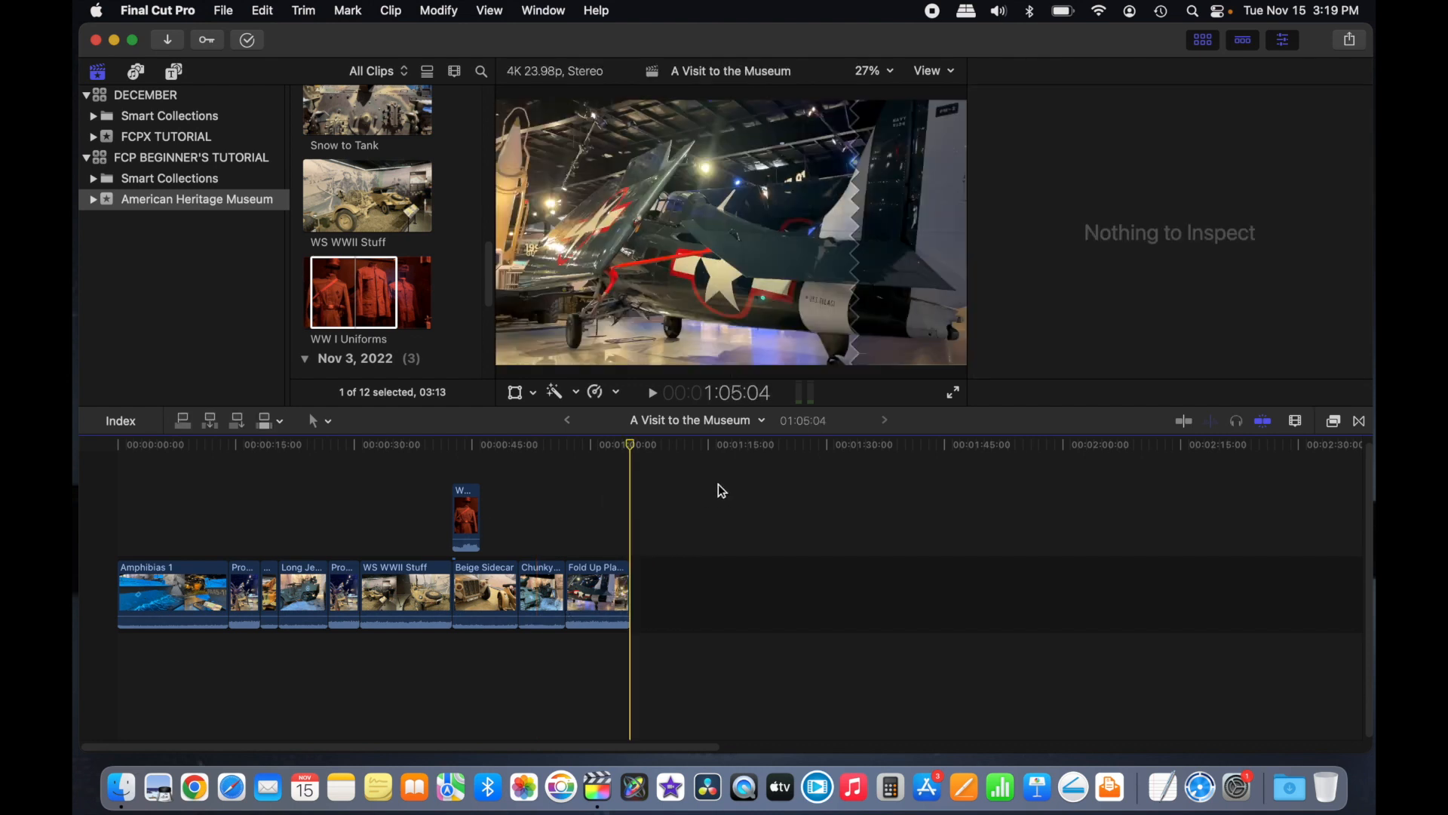
key(Home)
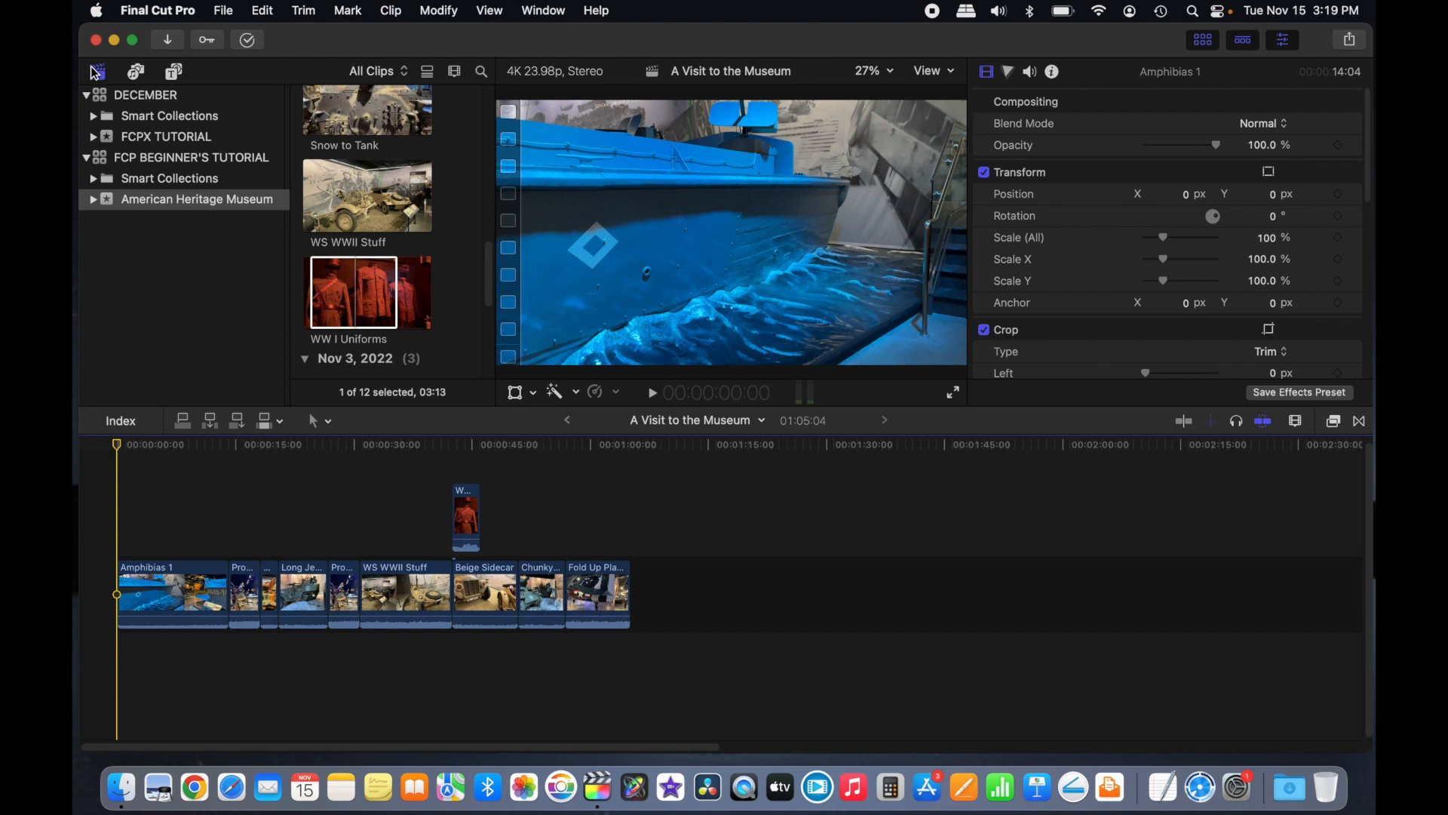
Step: Look through the libraries, the photos and audio sources, and the titles and generators collection
click(99, 74)
click(99, 74)
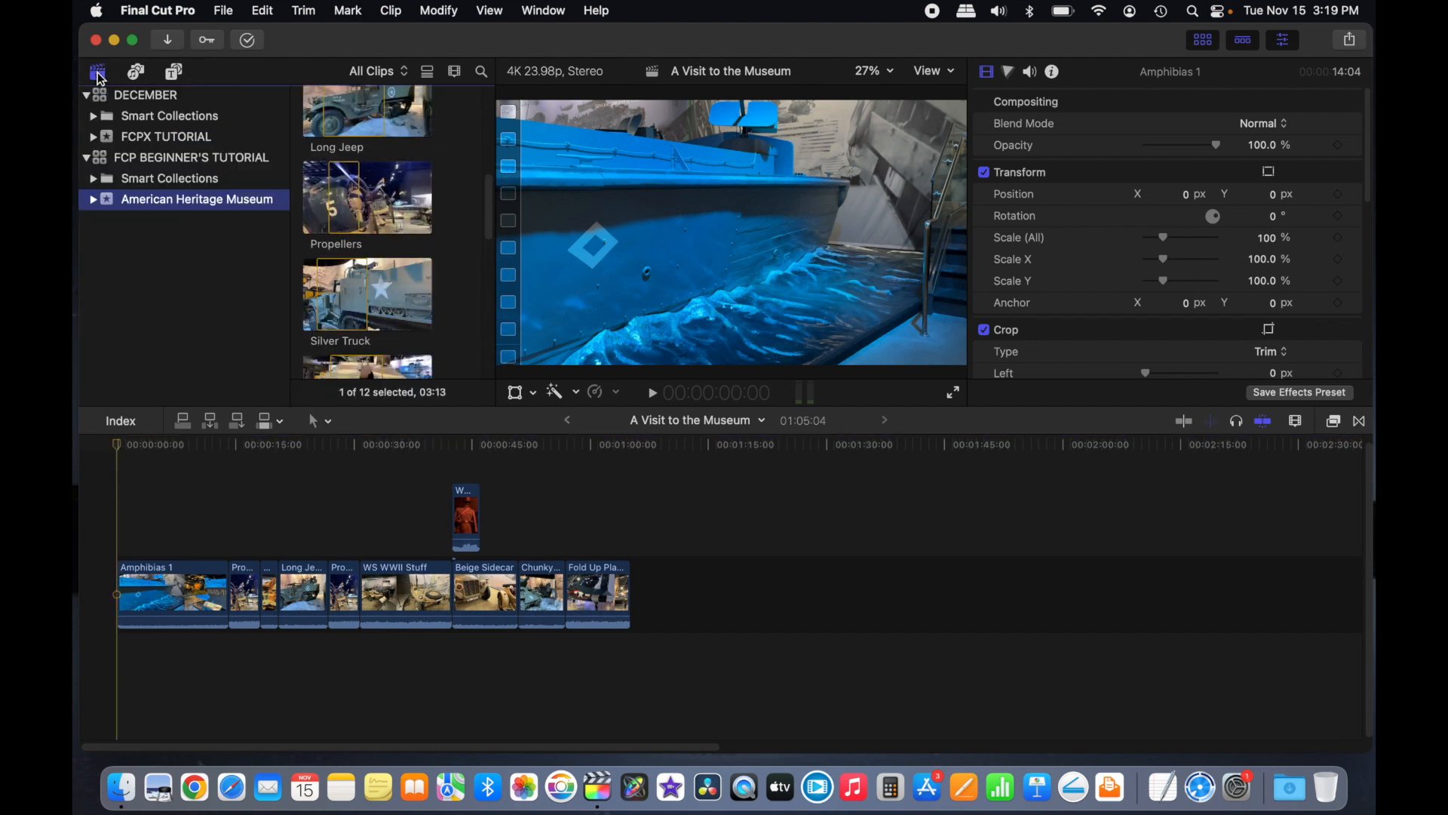
click(138, 74)
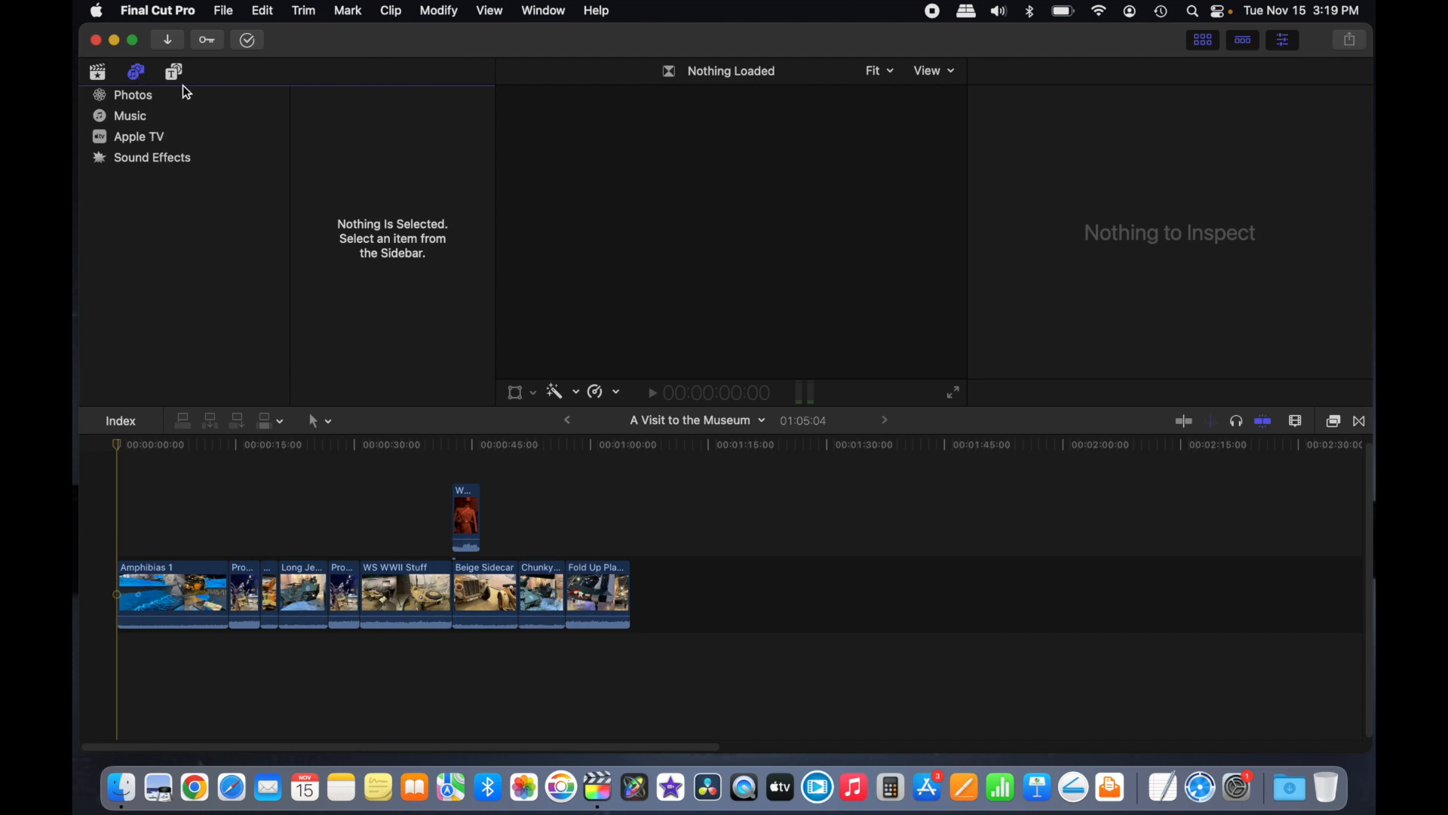
click(175, 74)
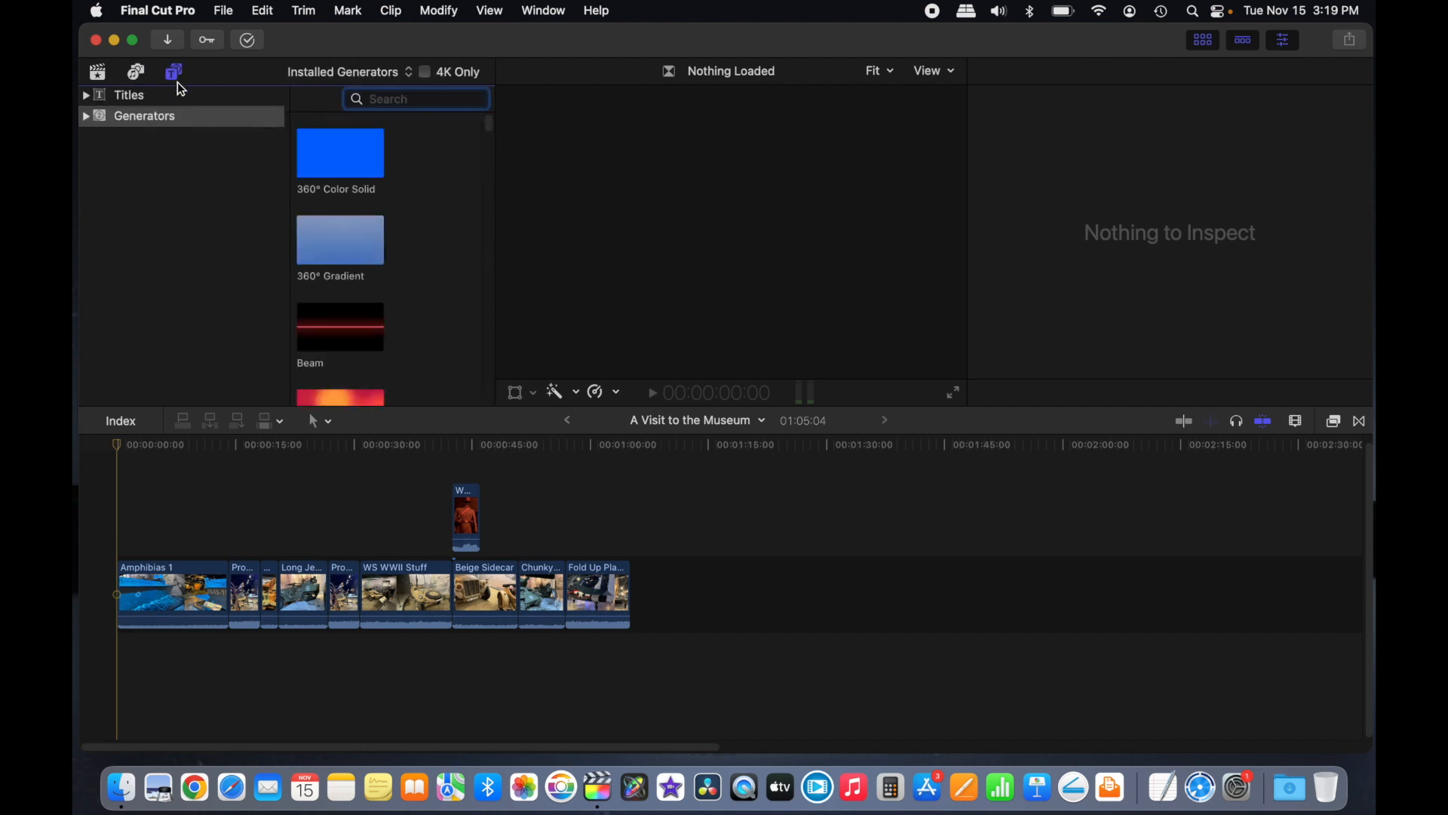
Step: Look through the title categories, including several Pixel Film Studios sets, and expand the generator categories
click(86, 97)
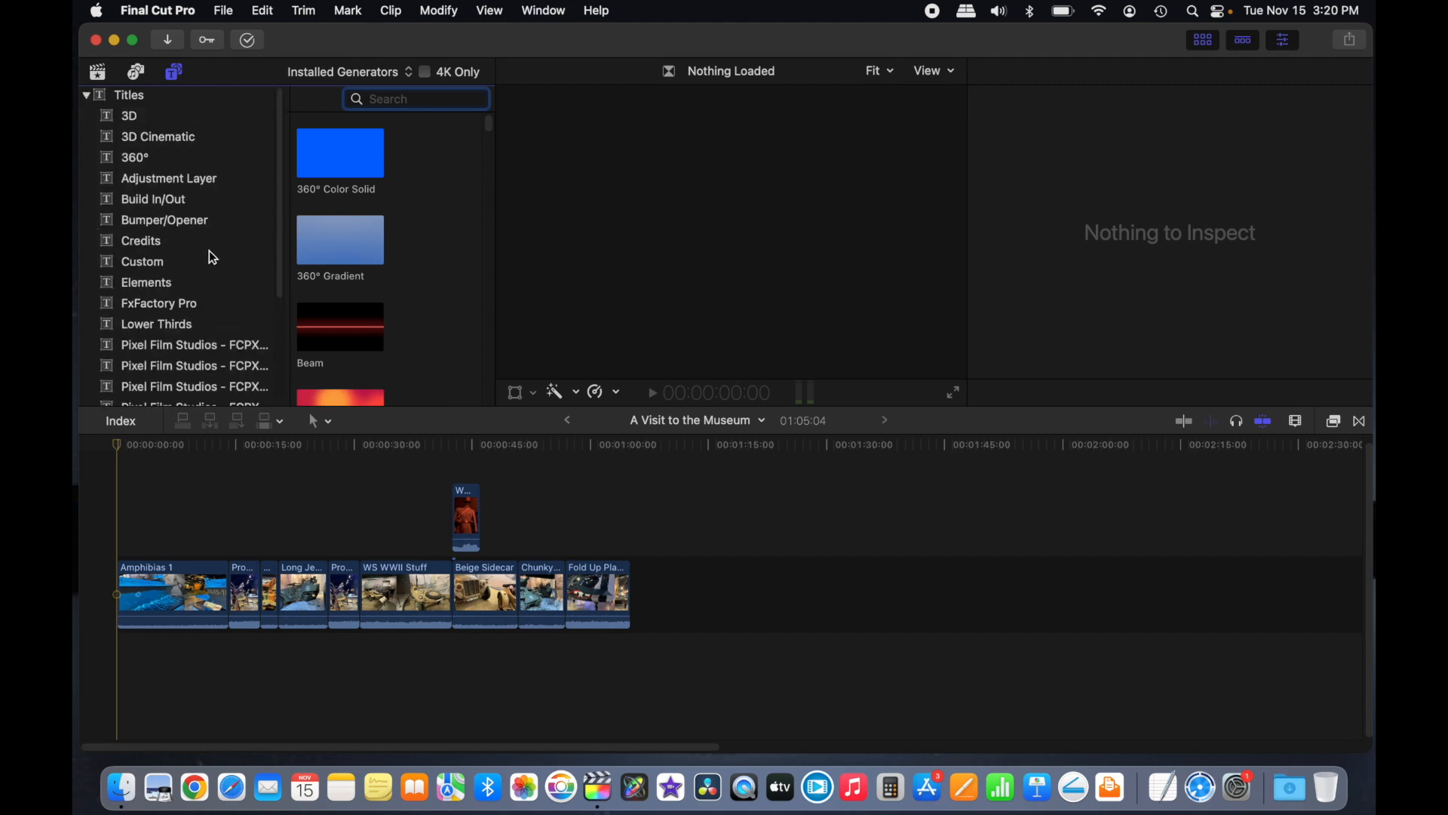
scroll(189, 296, down, 3)
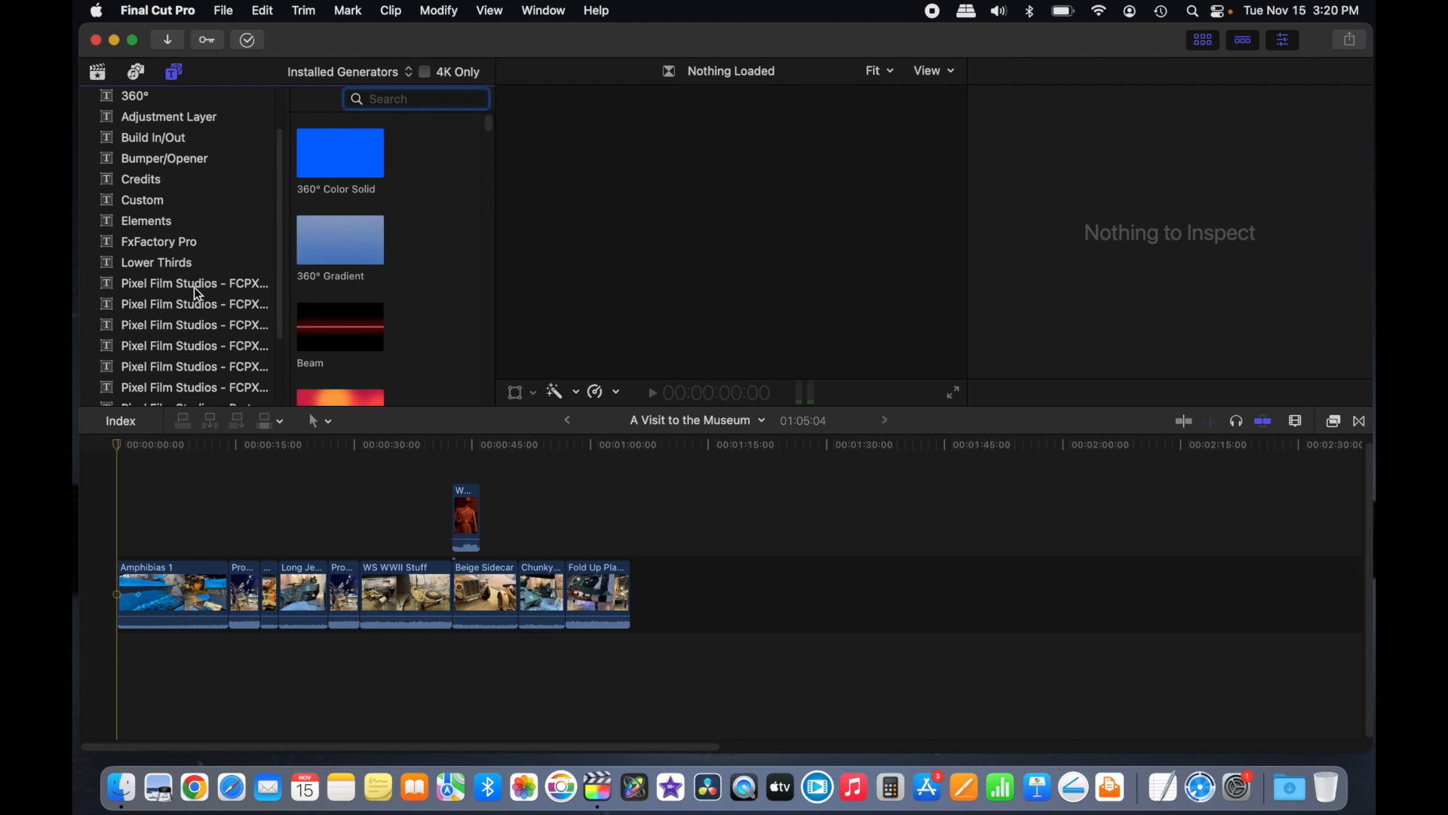
click(209, 290)
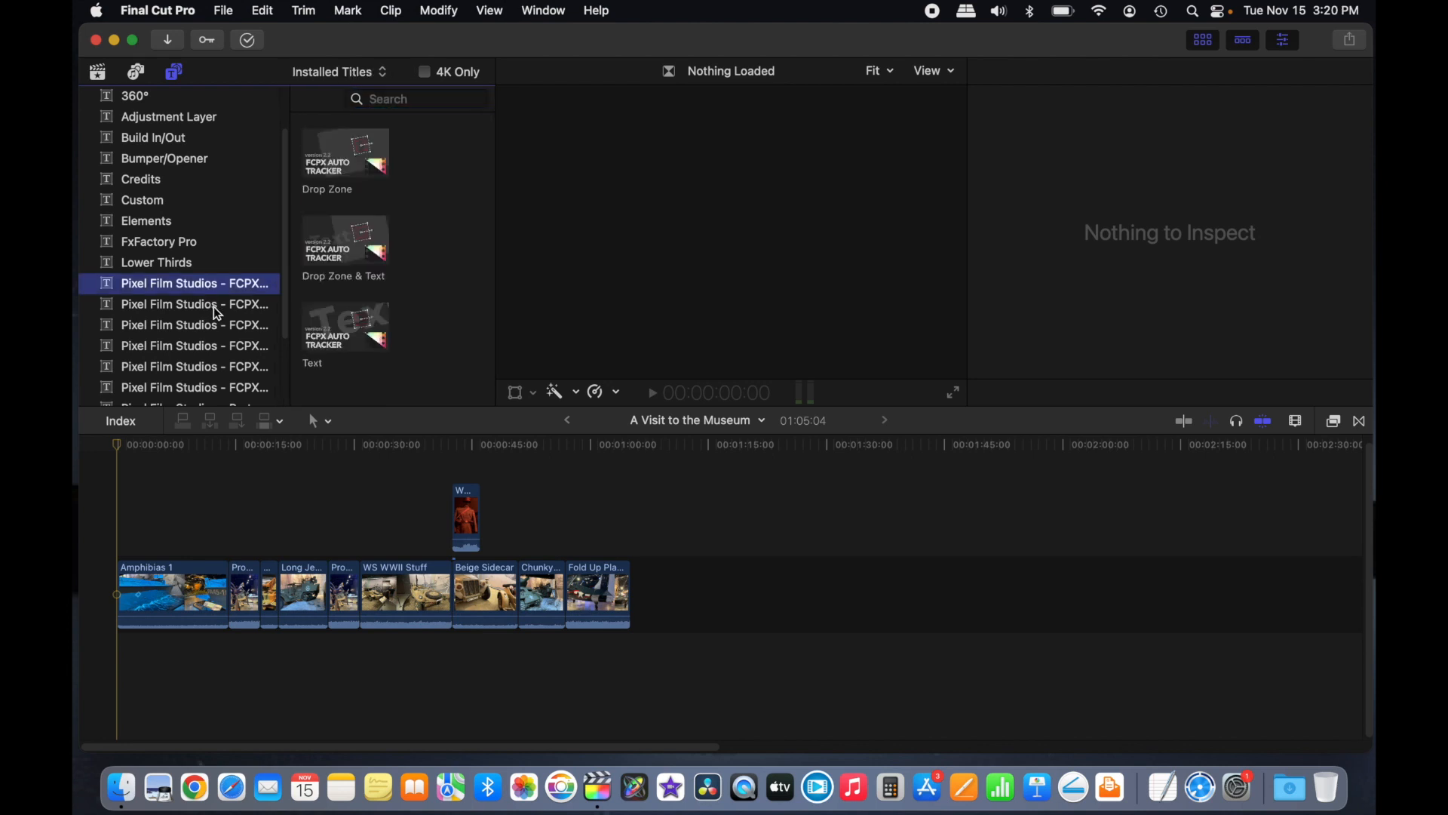
click(214, 306)
click(219, 327)
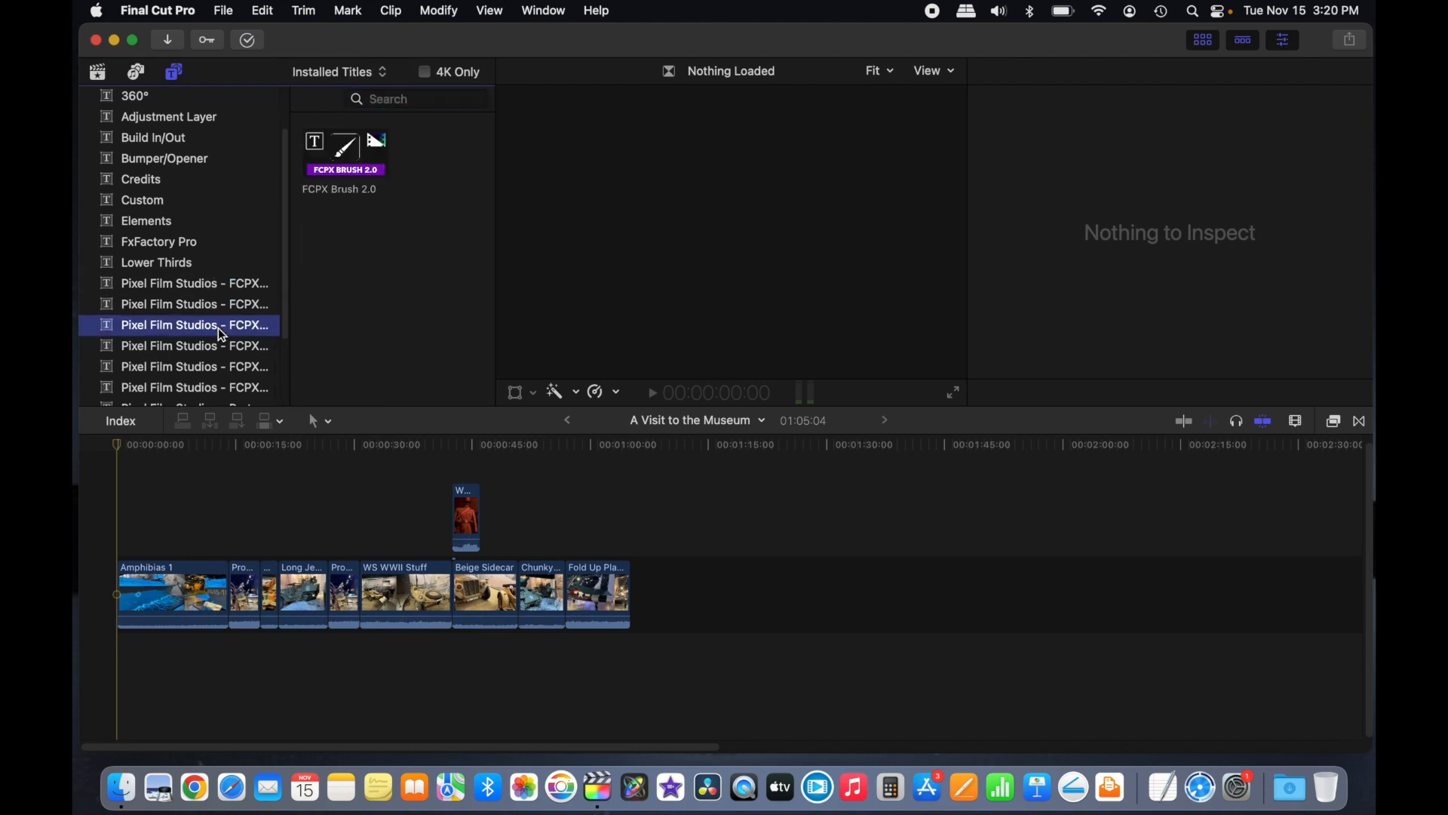
scroll(218, 331, down, 3)
click(89, 406)
click(86, 395)
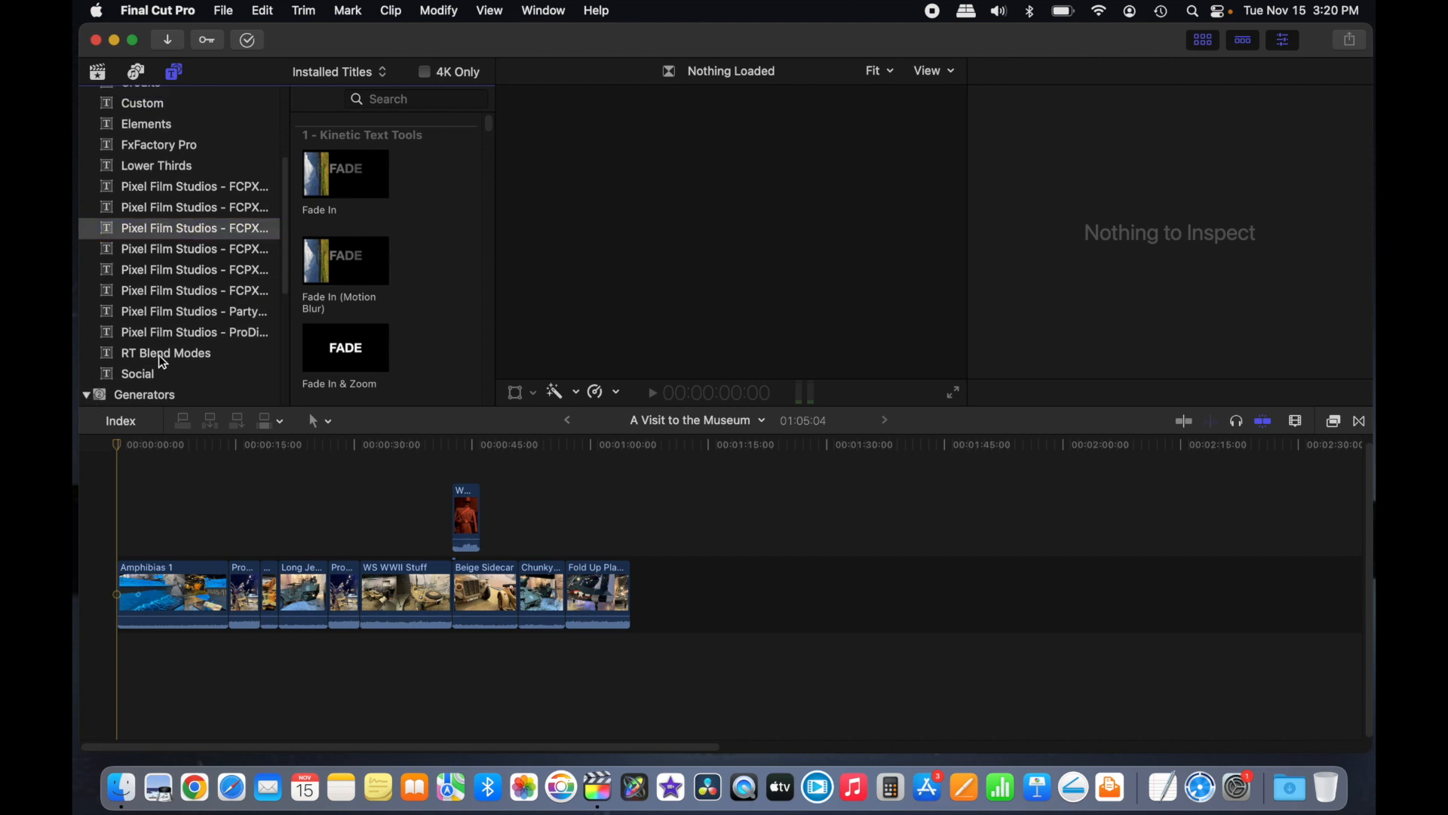
scroll(163, 354, down, 2)
scroll(162, 355, down, 2)
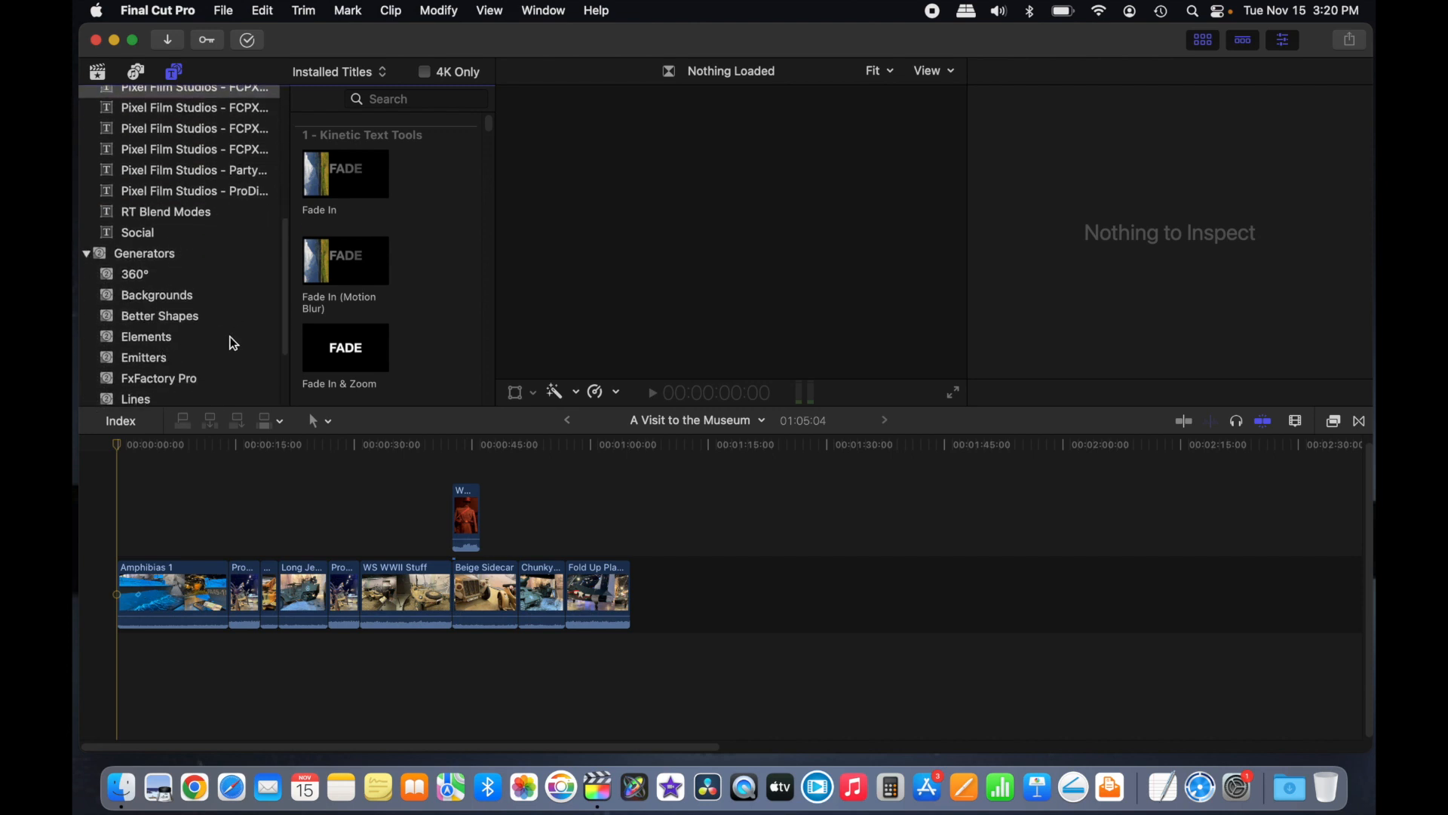
Step: Examine the Backgrounds, Elements and Lines categories of the generators
click(172, 294)
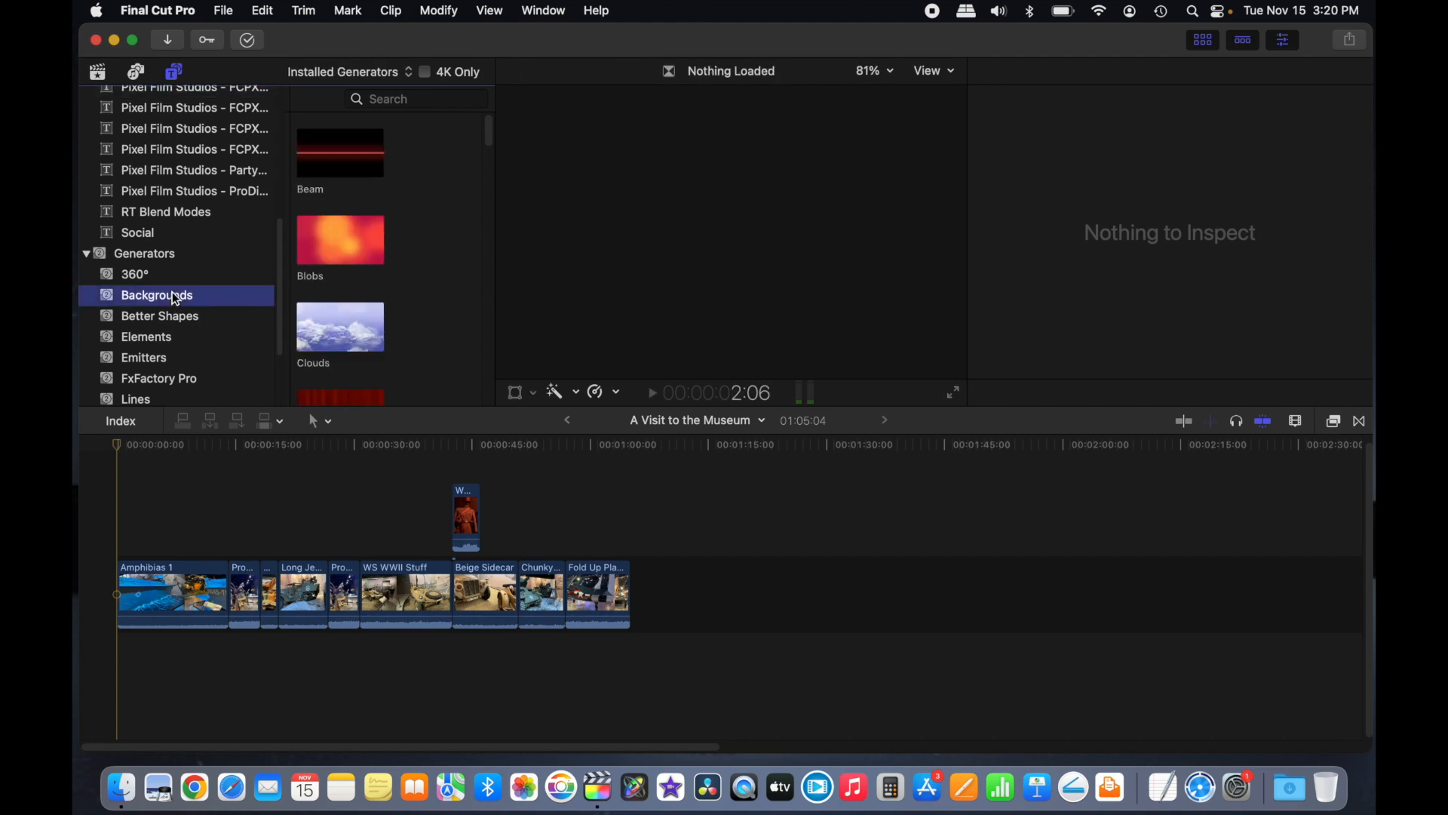
click(167, 345)
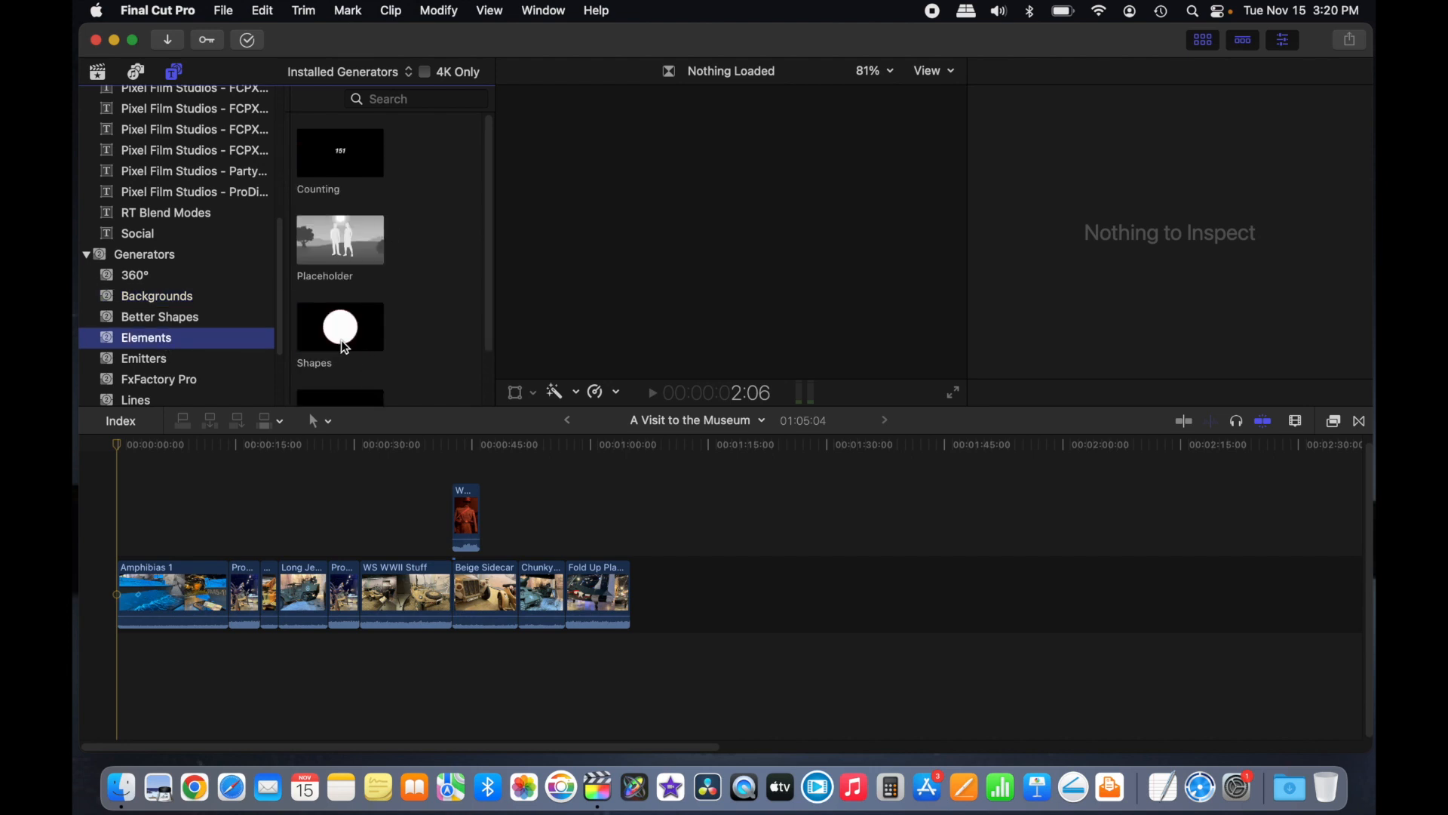
scroll(193, 300, down, 2)
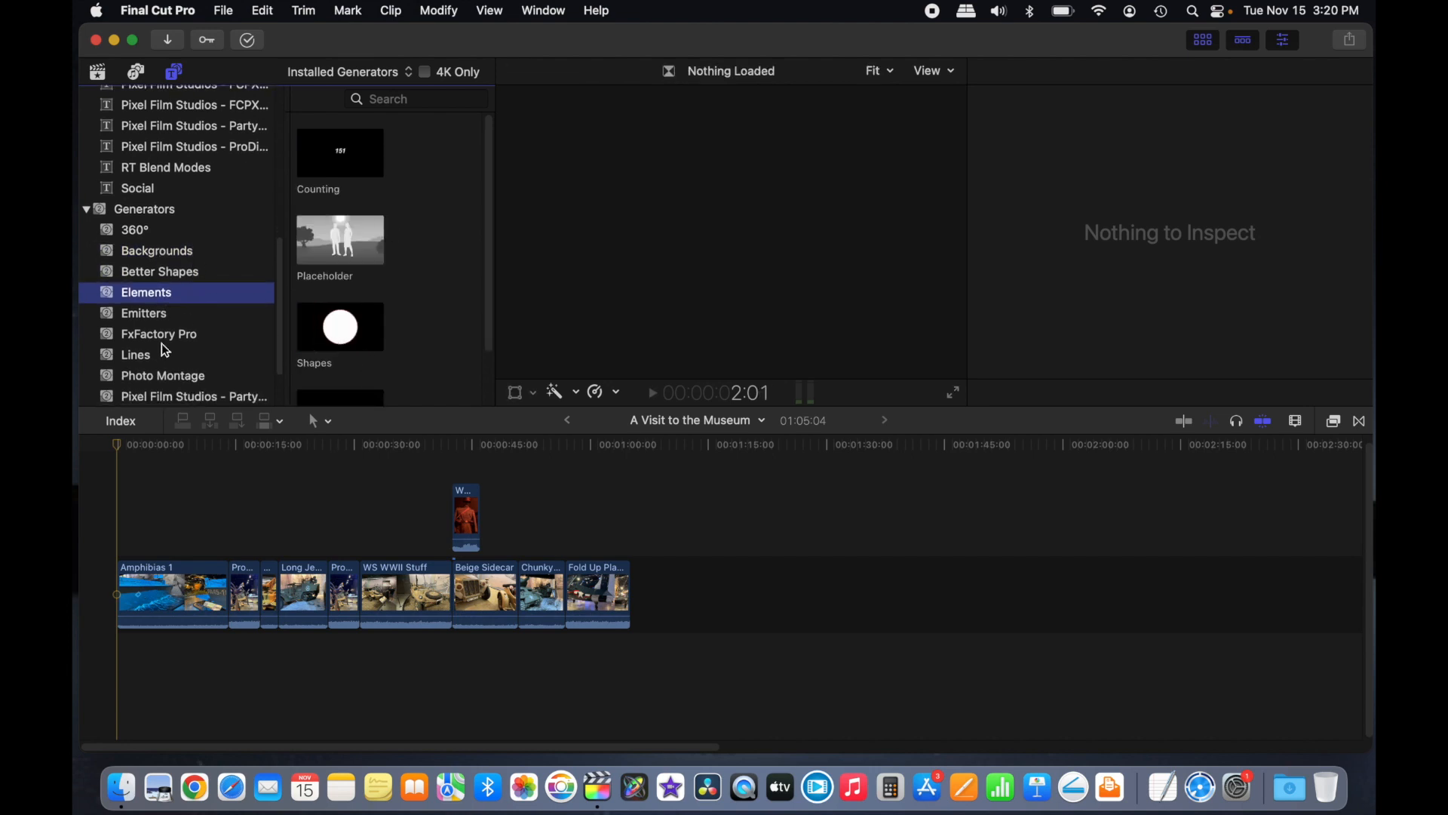
click(156, 356)
scroll(190, 348, down, 2)
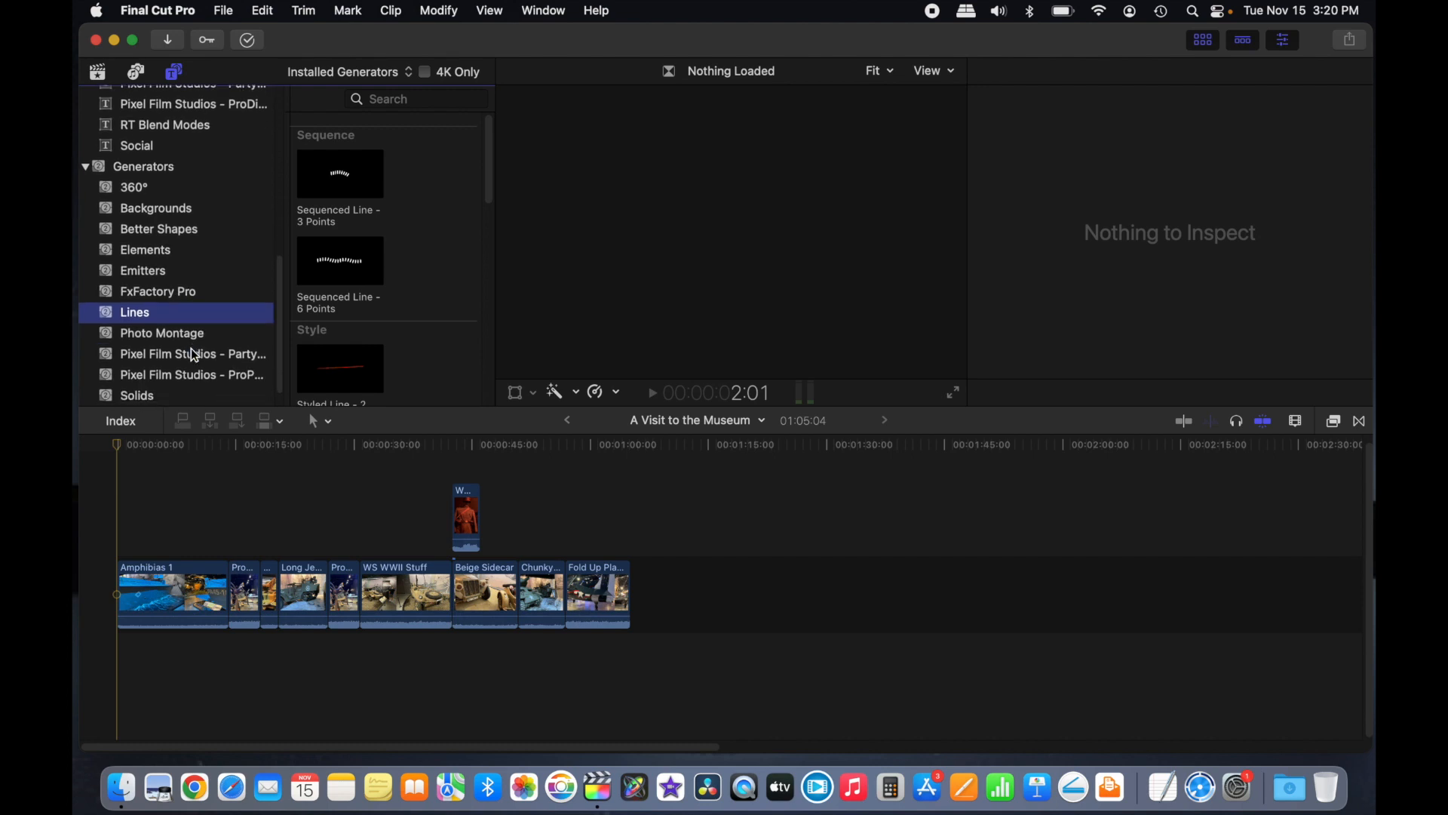
scroll(204, 269, up, 10)
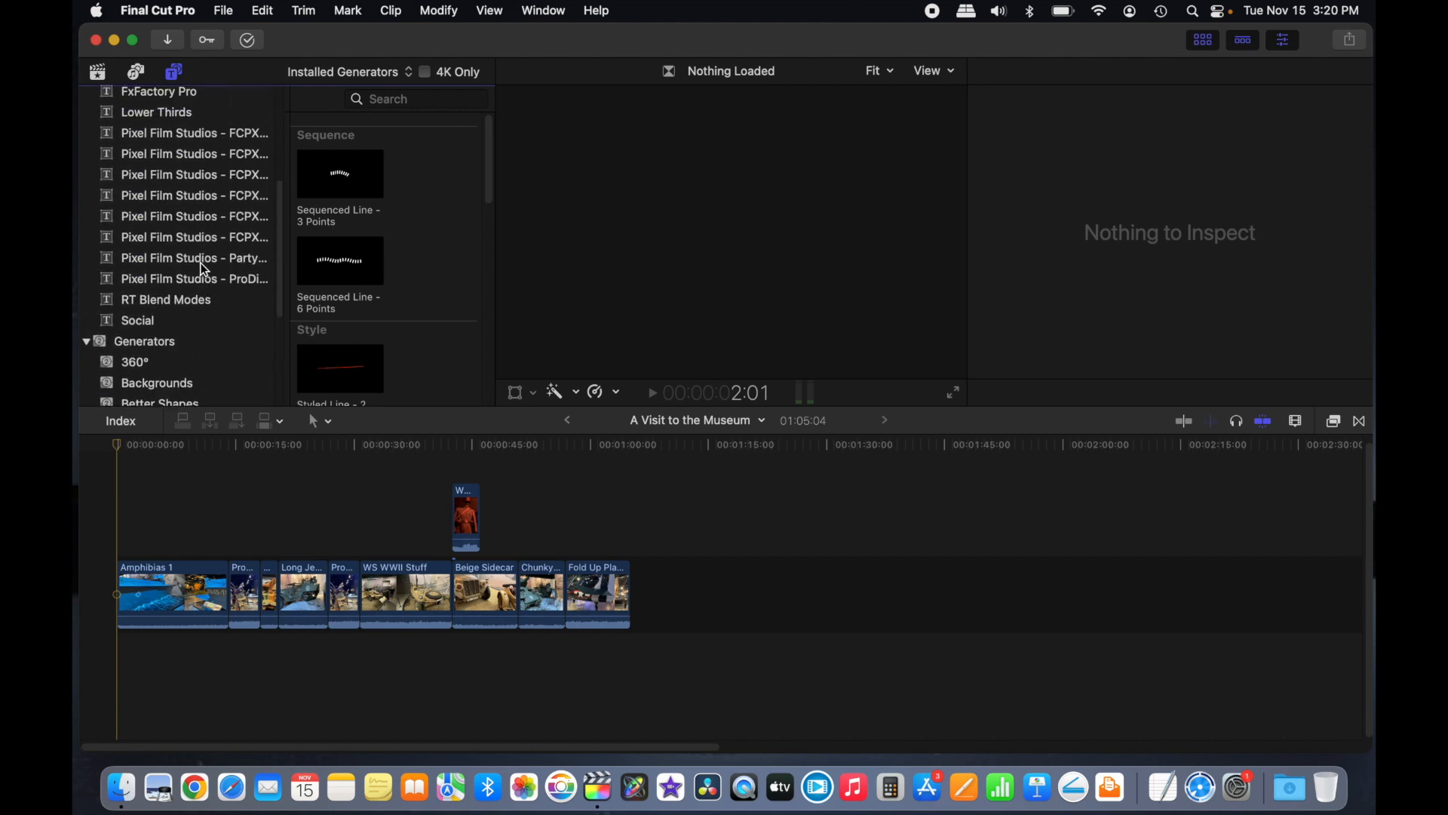
scroll(210, 323, down, 10)
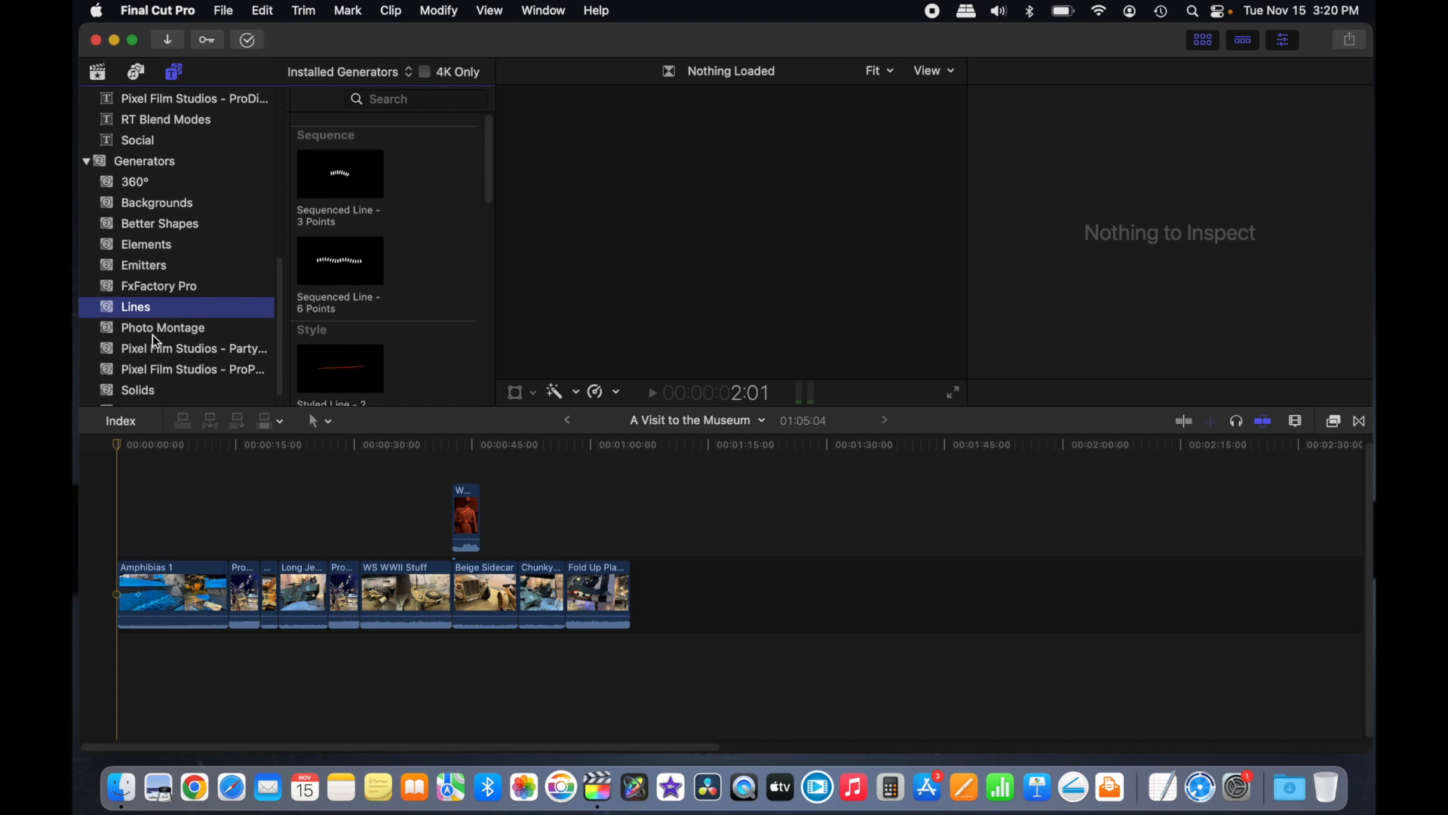
Step: Insert the black Custom solid generator at the start of the project, before the Amphibias 1 clip
click(154, 396)
click(370, 154)
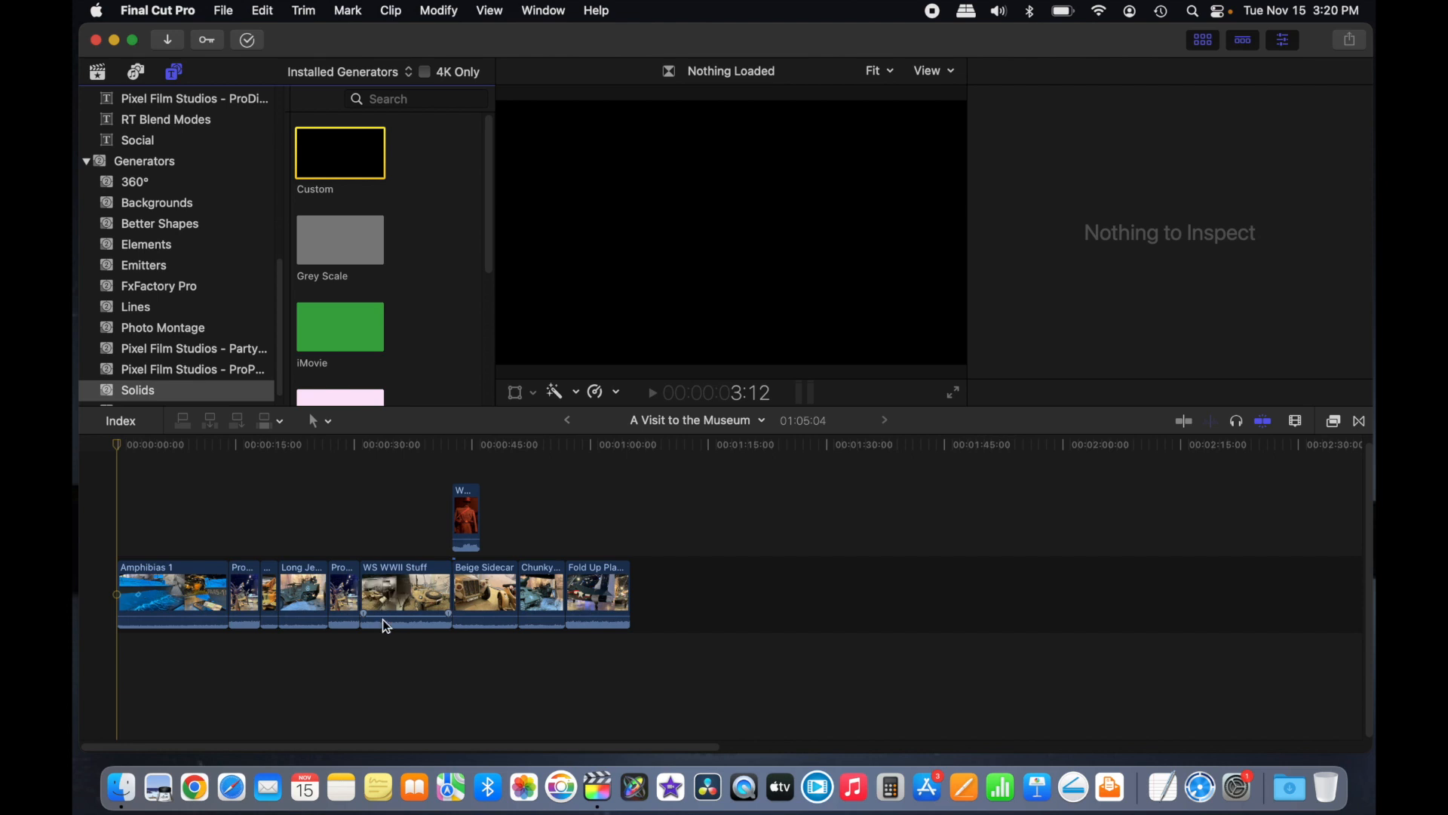
key(w)
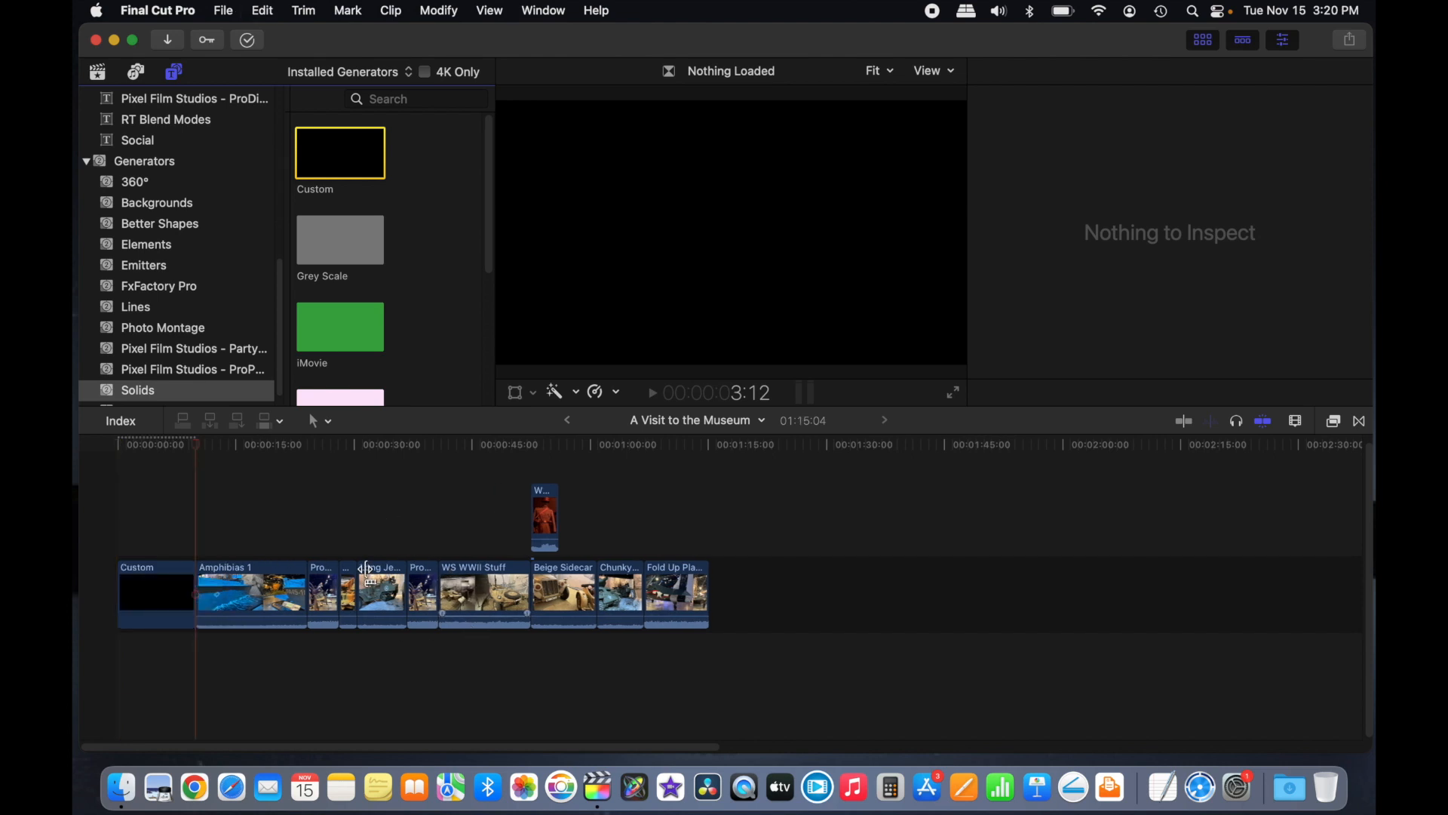
Step: Append another black Custom solid after the Fold Up Plane clip at the end of the timeline
click(710, 505)
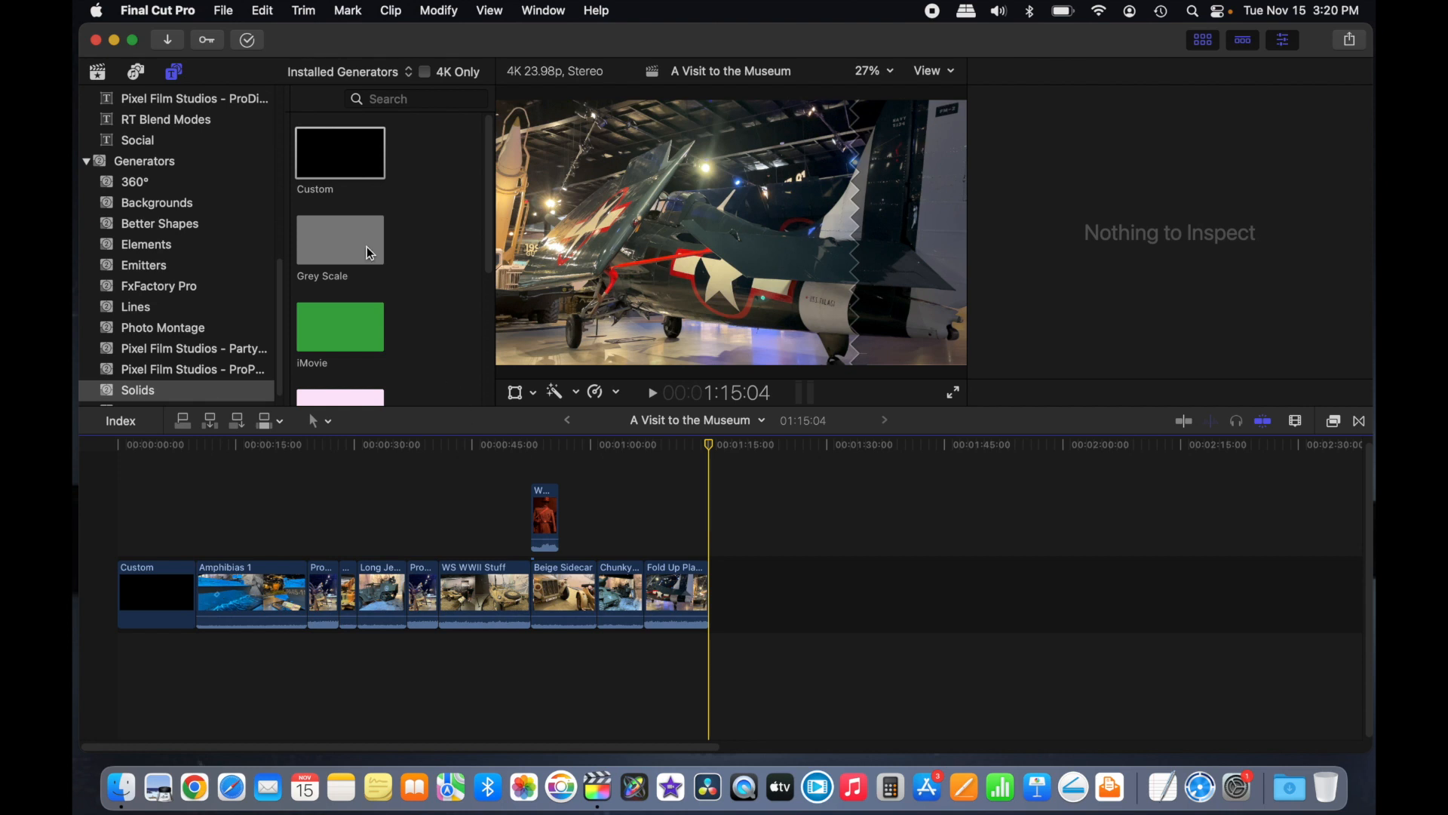
click(338, 172)
key(e)
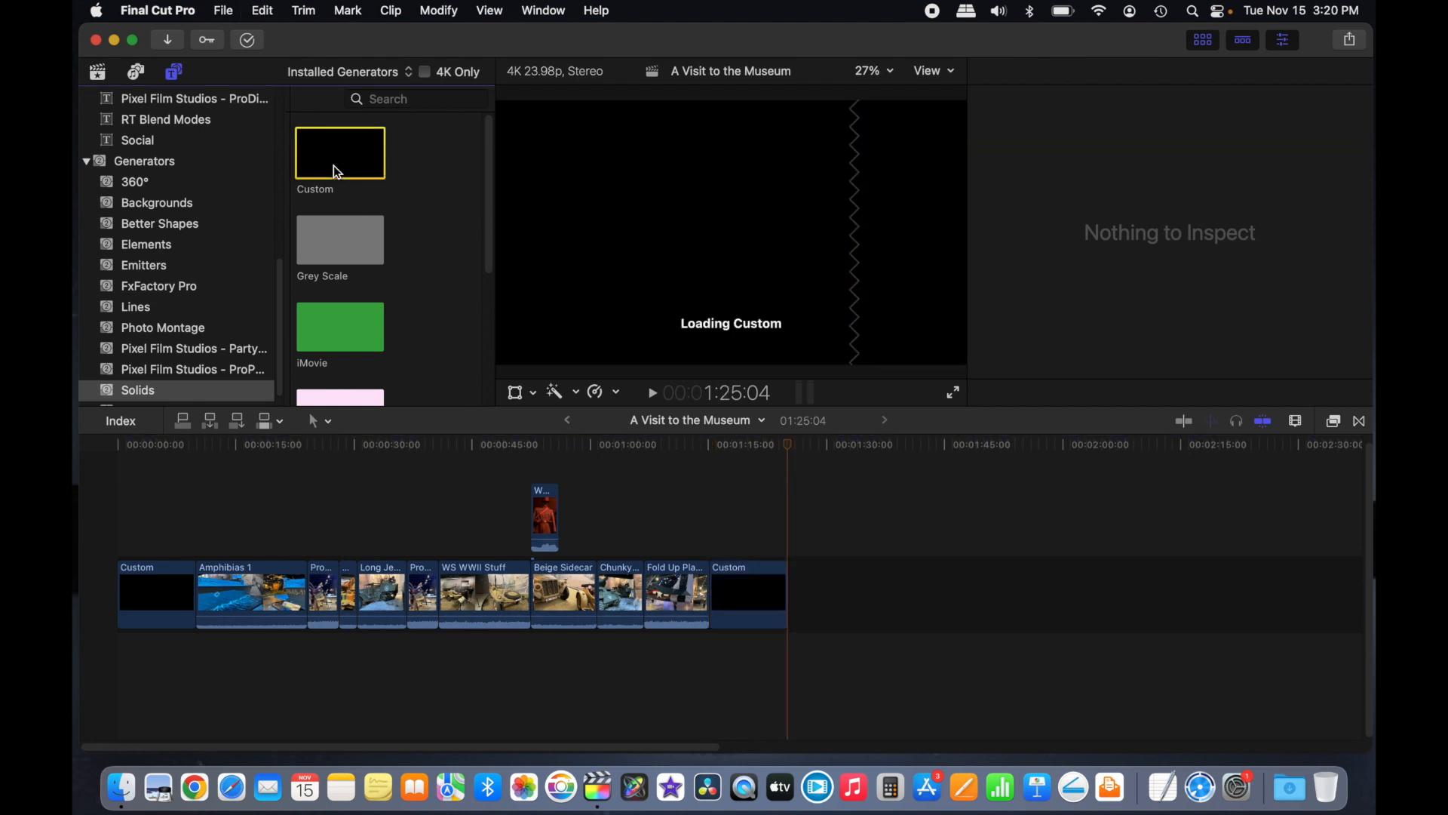
drag(789, 445, 750, 462)
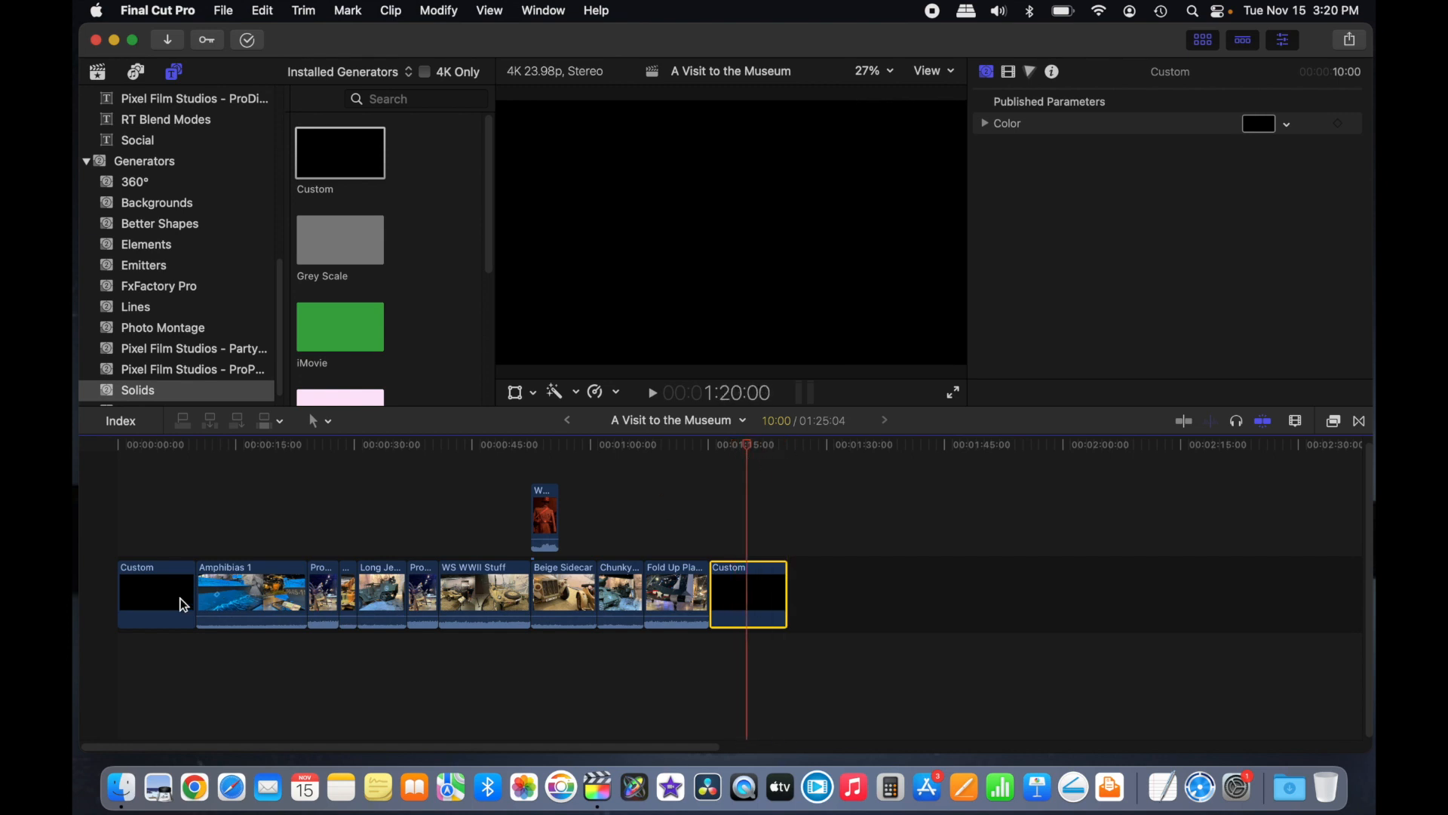
Step: Shorten the end of the opening Custom solid to a duration of 4:08
click(154, 550)
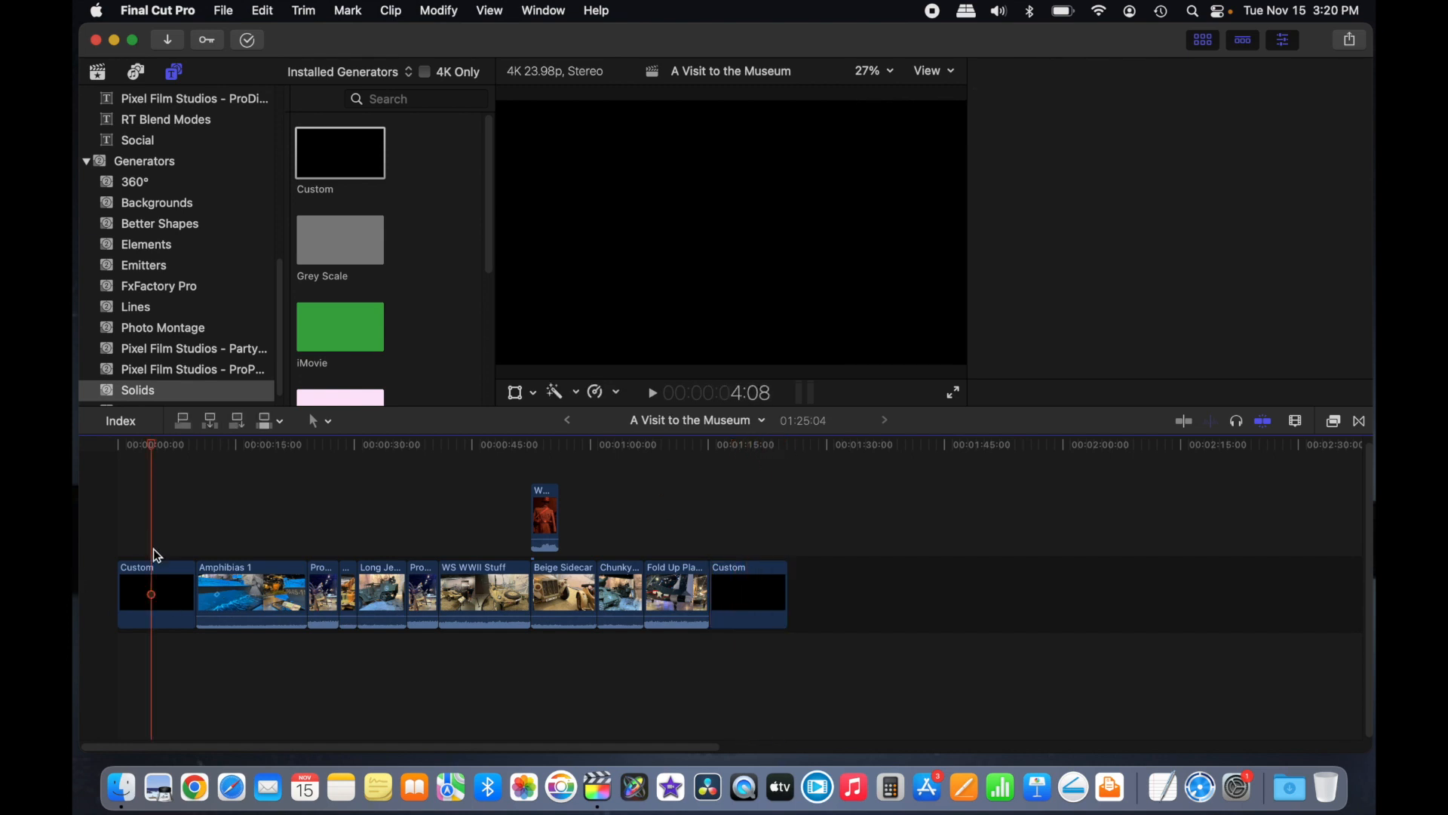
click(190, 593)
drag(190, 593, 149, 590)
click(142, 592)
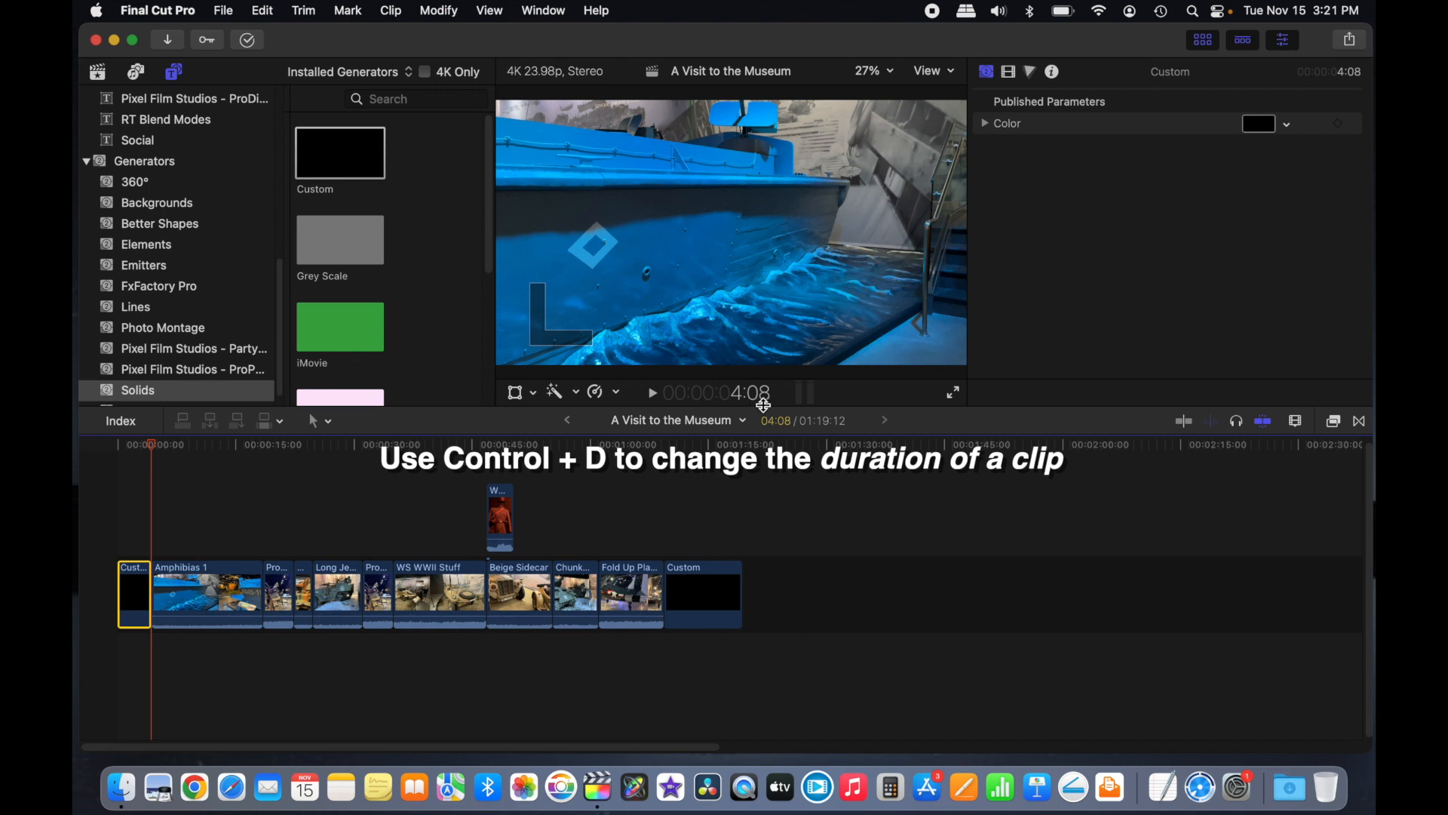
Step: Check the durations of the Long Jeep clip and the opening Custom solid
click(347, 601)
click(336, 531)
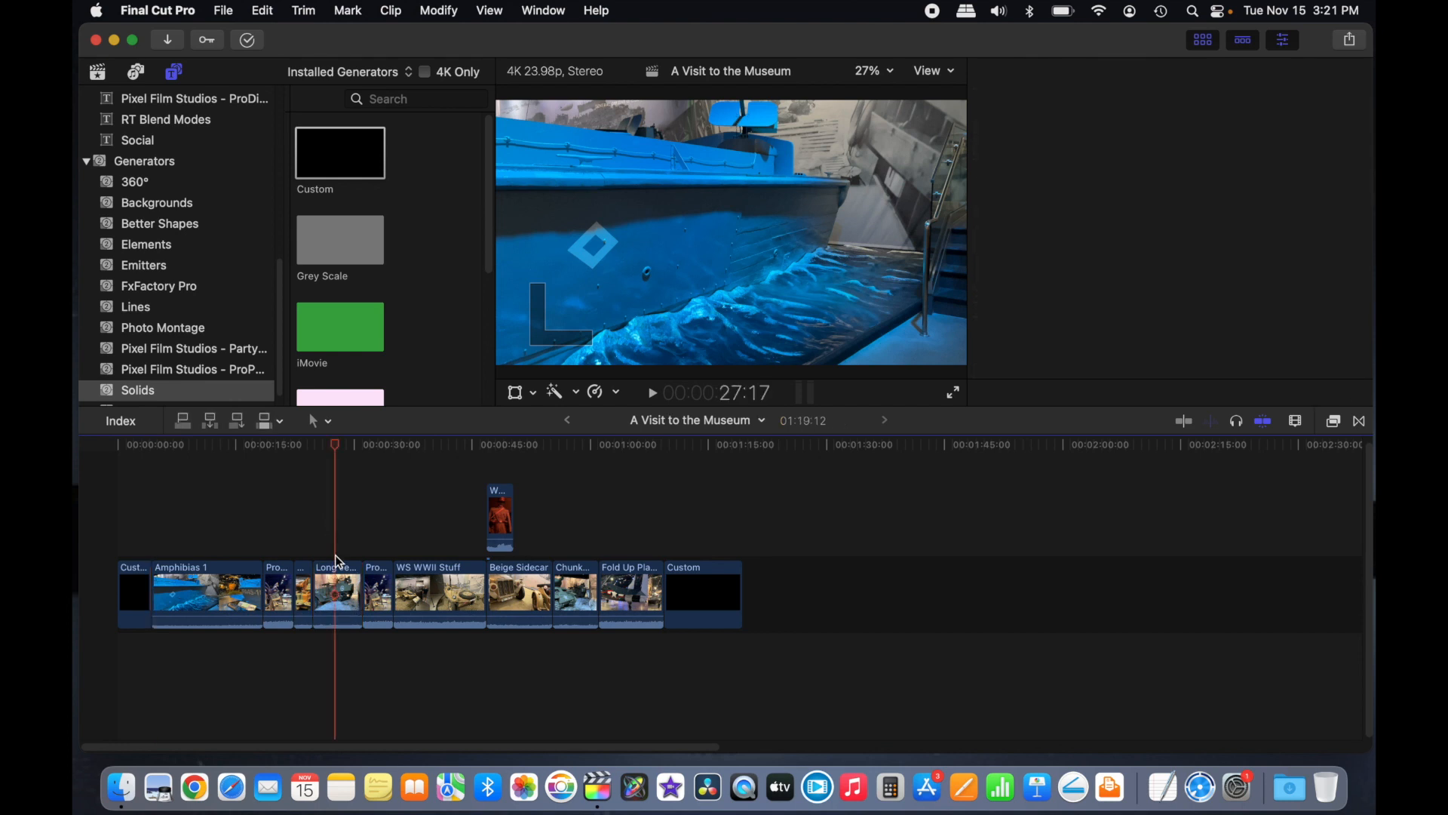
click(341, 592)
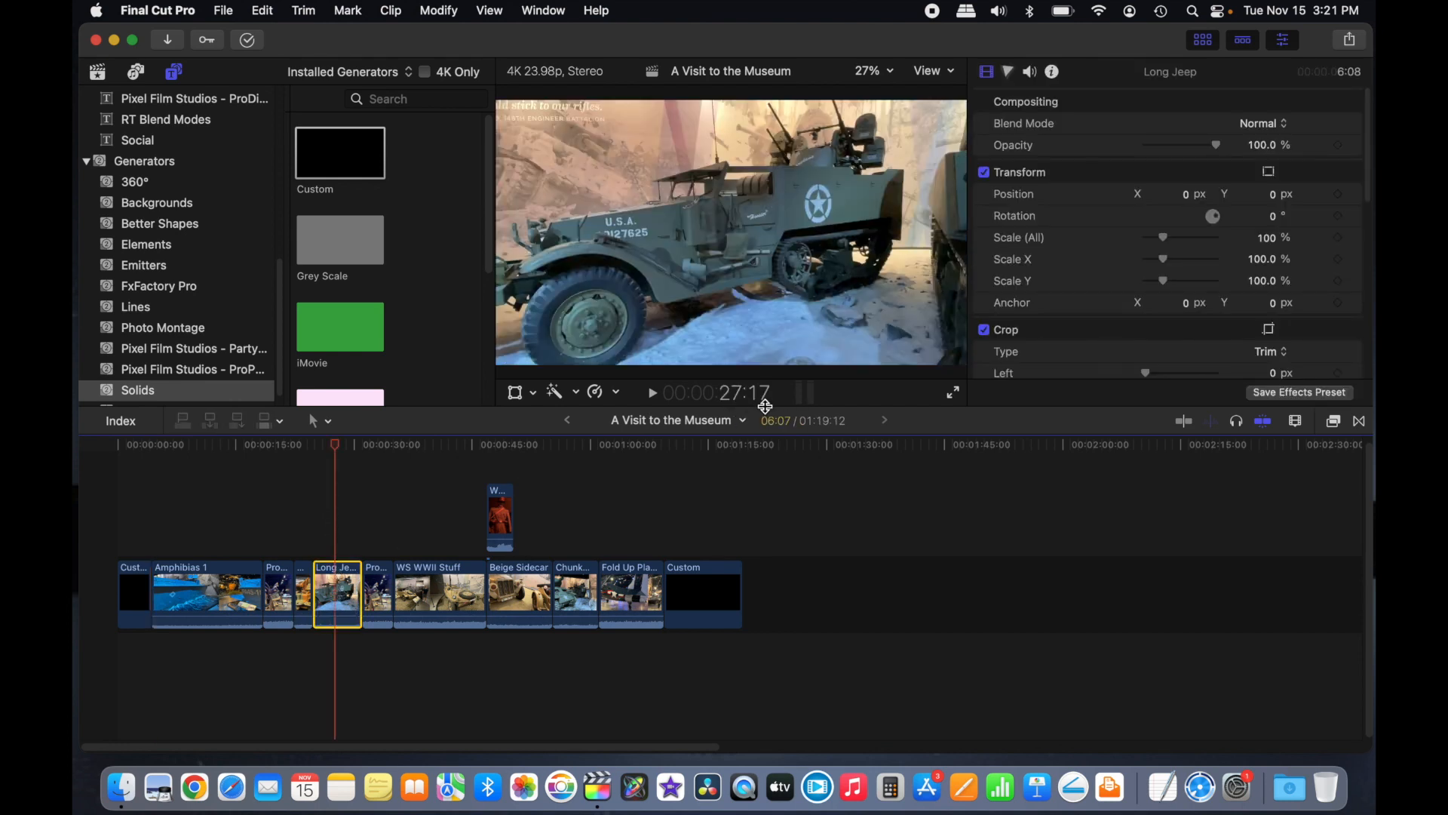
click(139, 550)
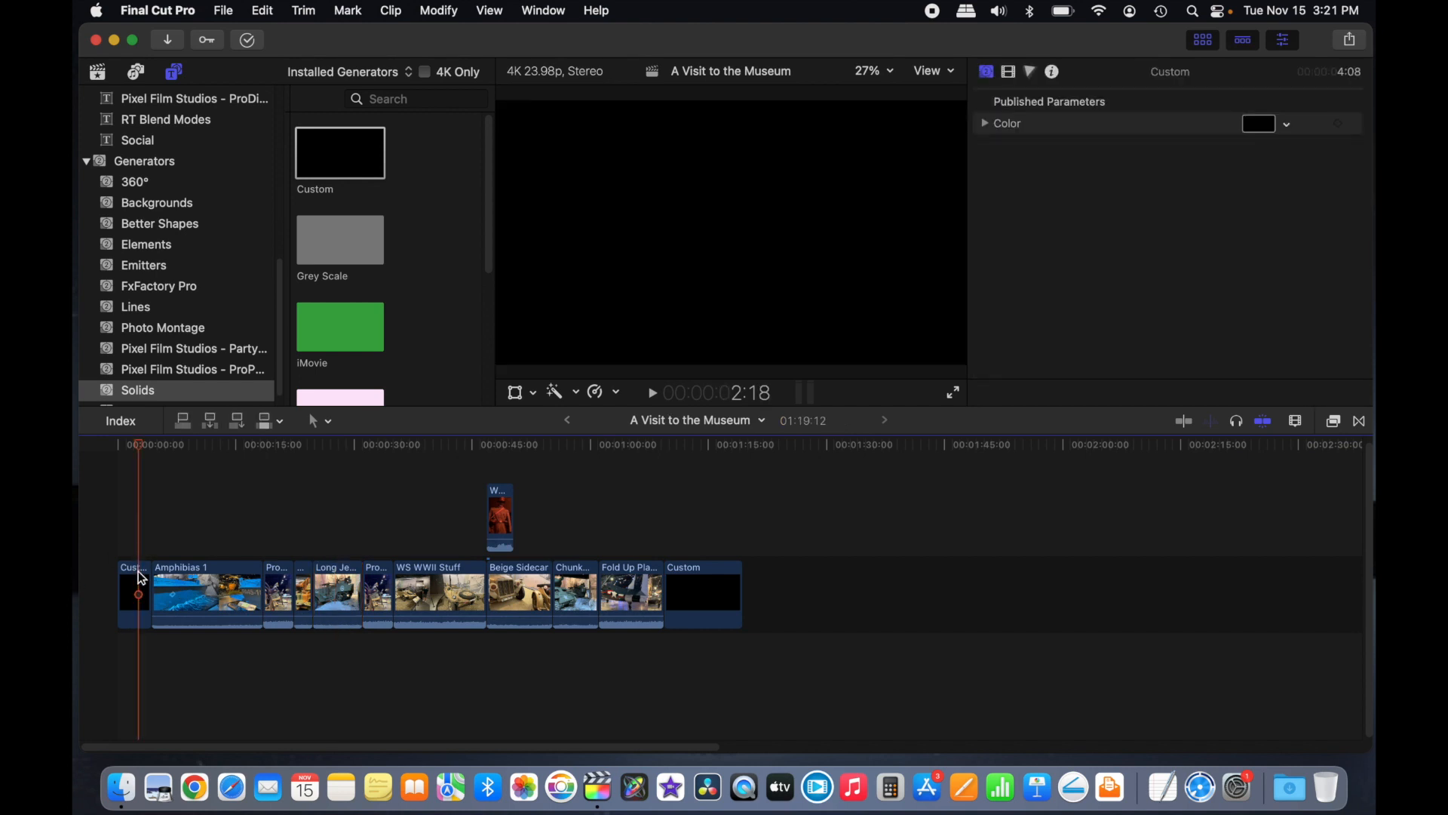
click(136, 592)
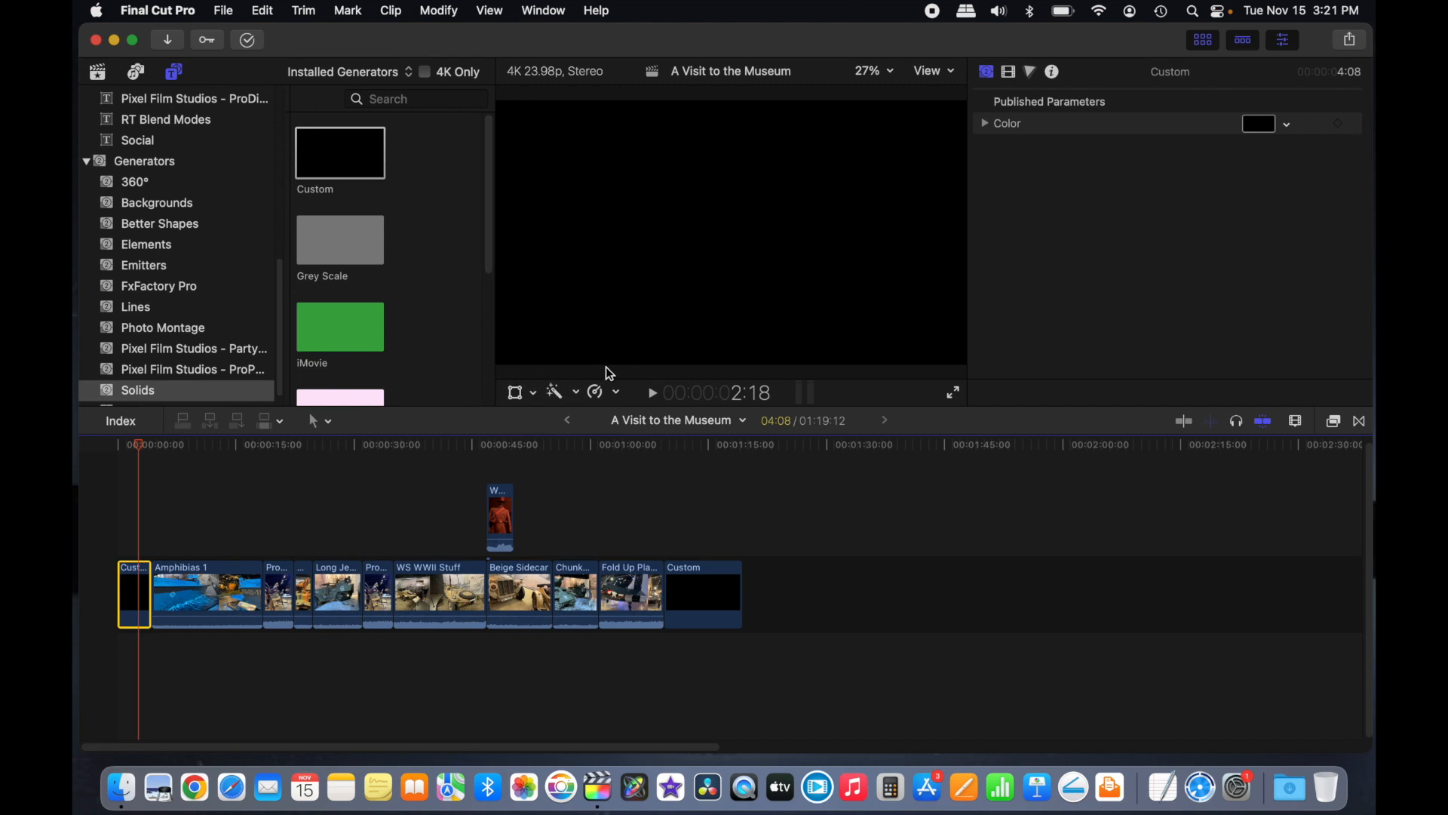
Step: Examine the transform, color and audio enhancement, and retiming options, using the opening Custom solid and the Amphibias 1 clip
click(531, 394)
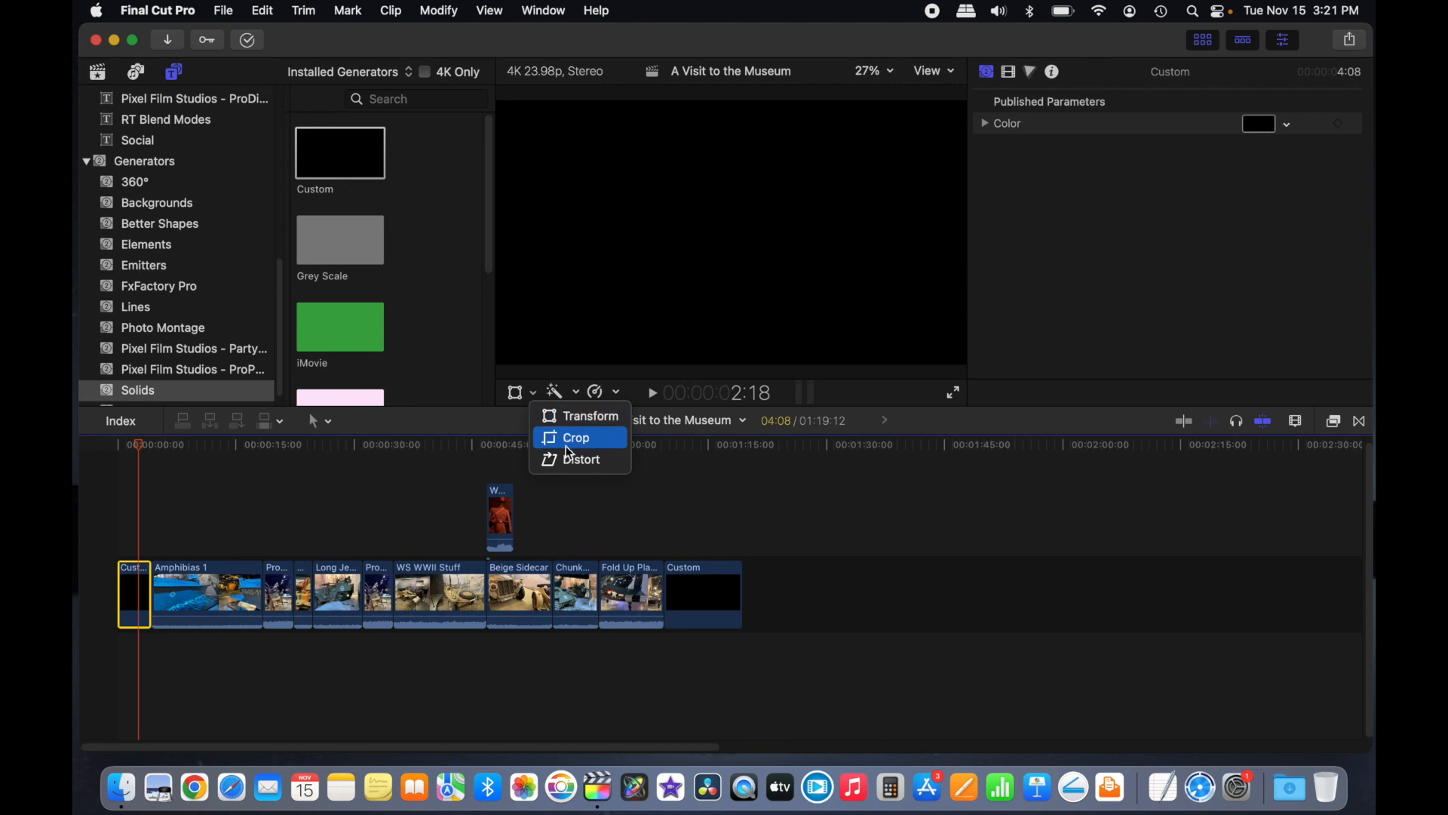
click(217, 610)
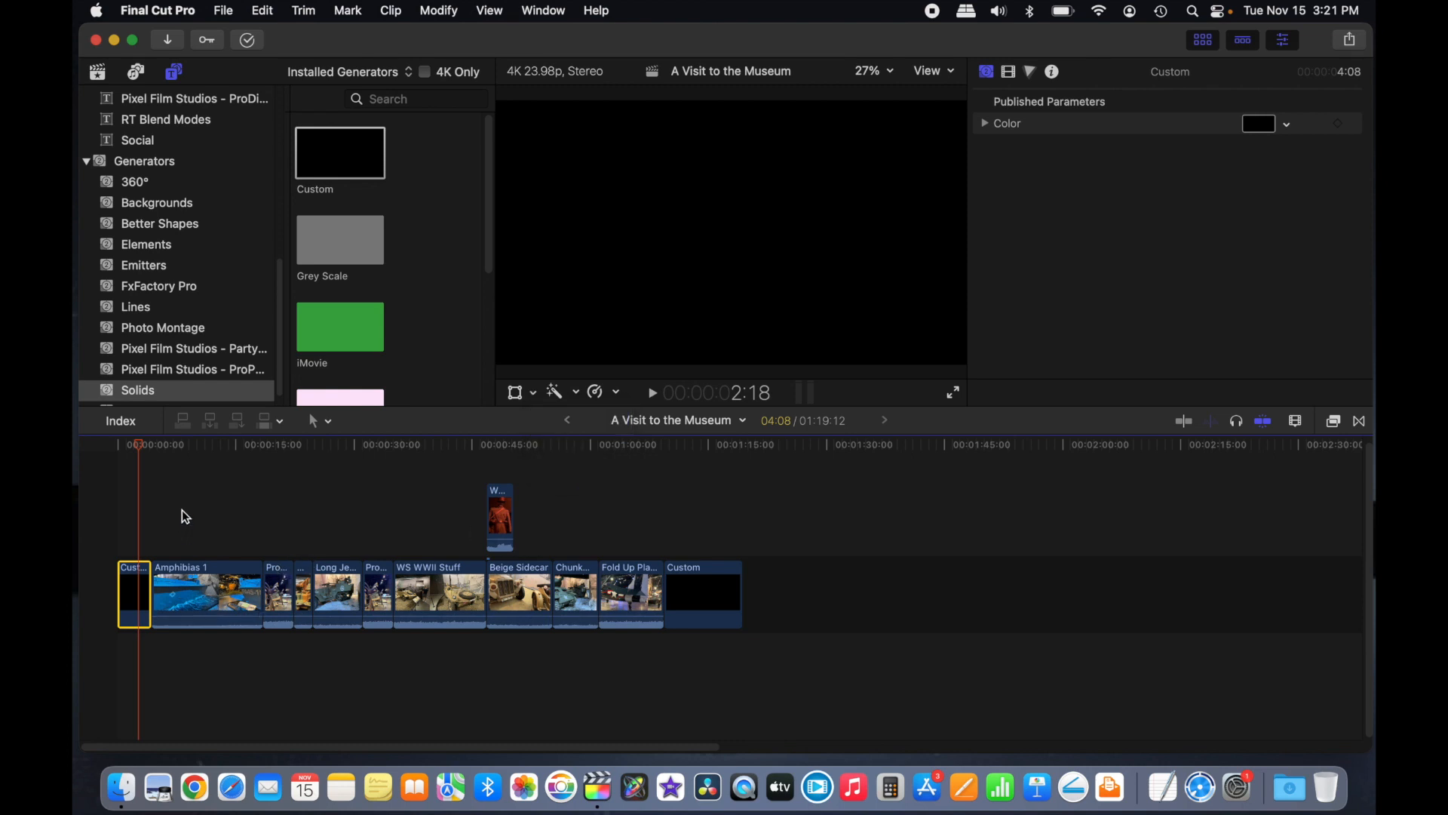
drag(138, 451, 185, 448)
click(214, 580)
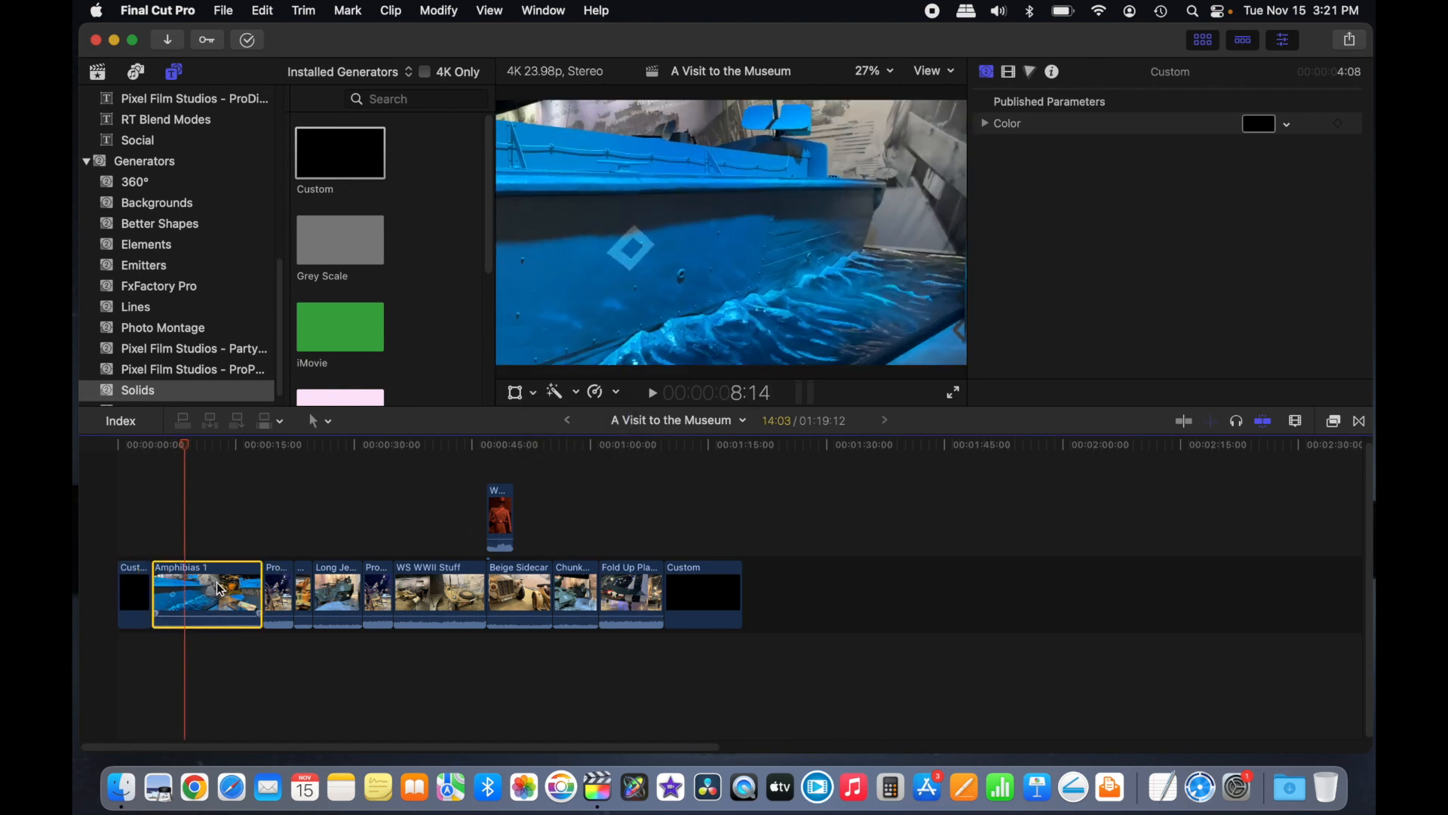
click(559, 392)
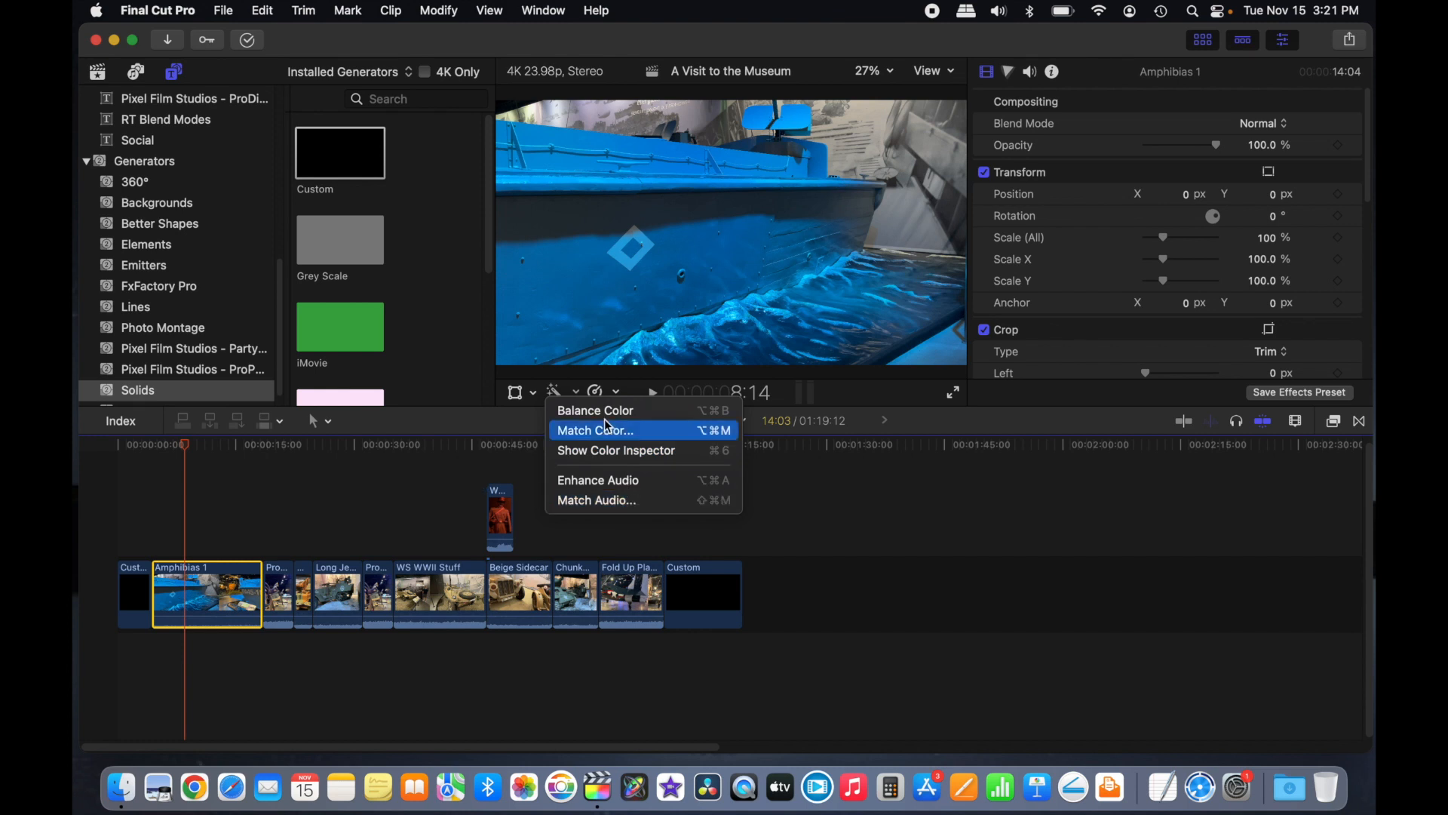
click(457, 387)
click(616, 392)
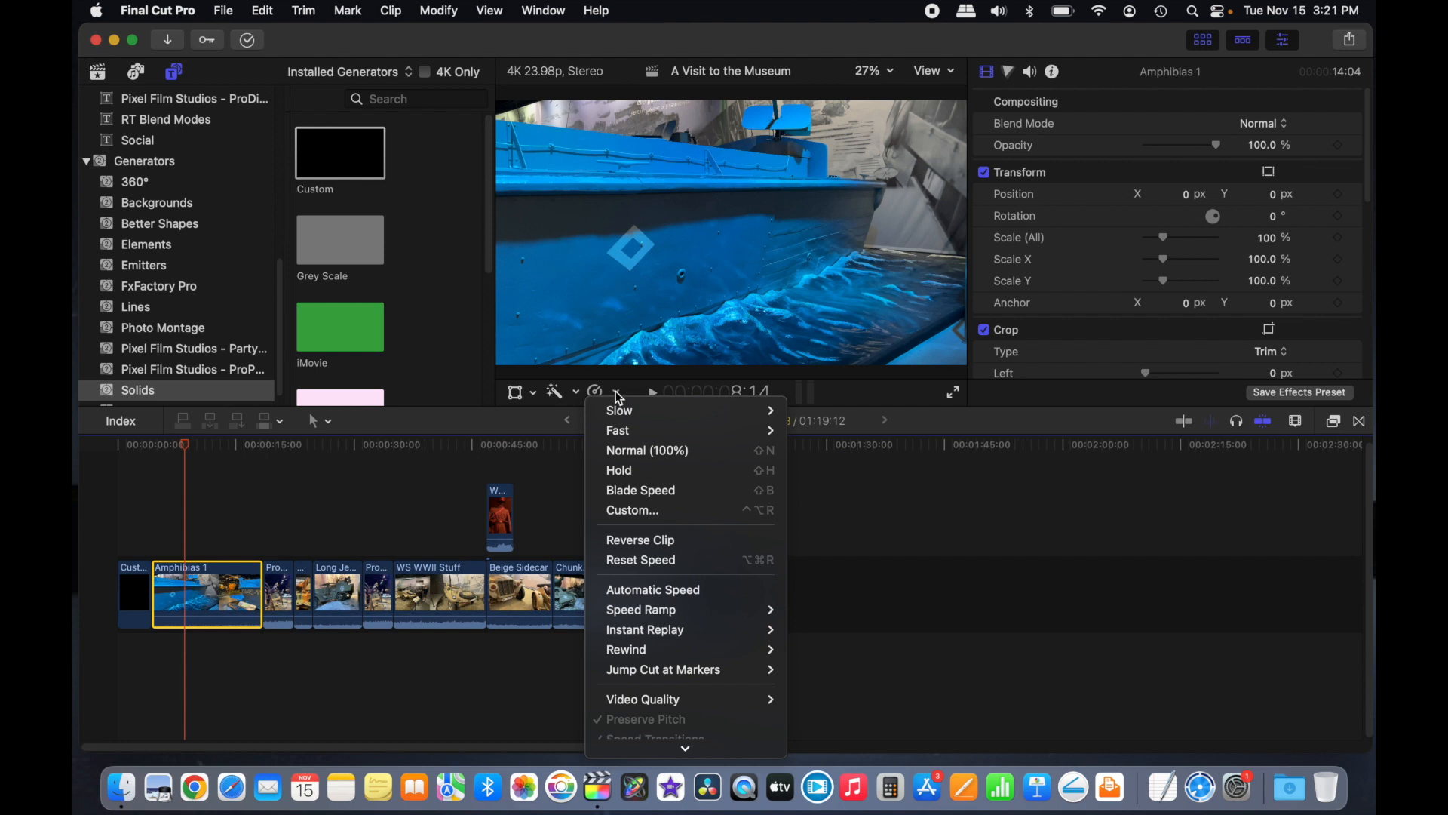
mouse_move(633, 428)
mouse_move(662, 611)
click(219, 539)
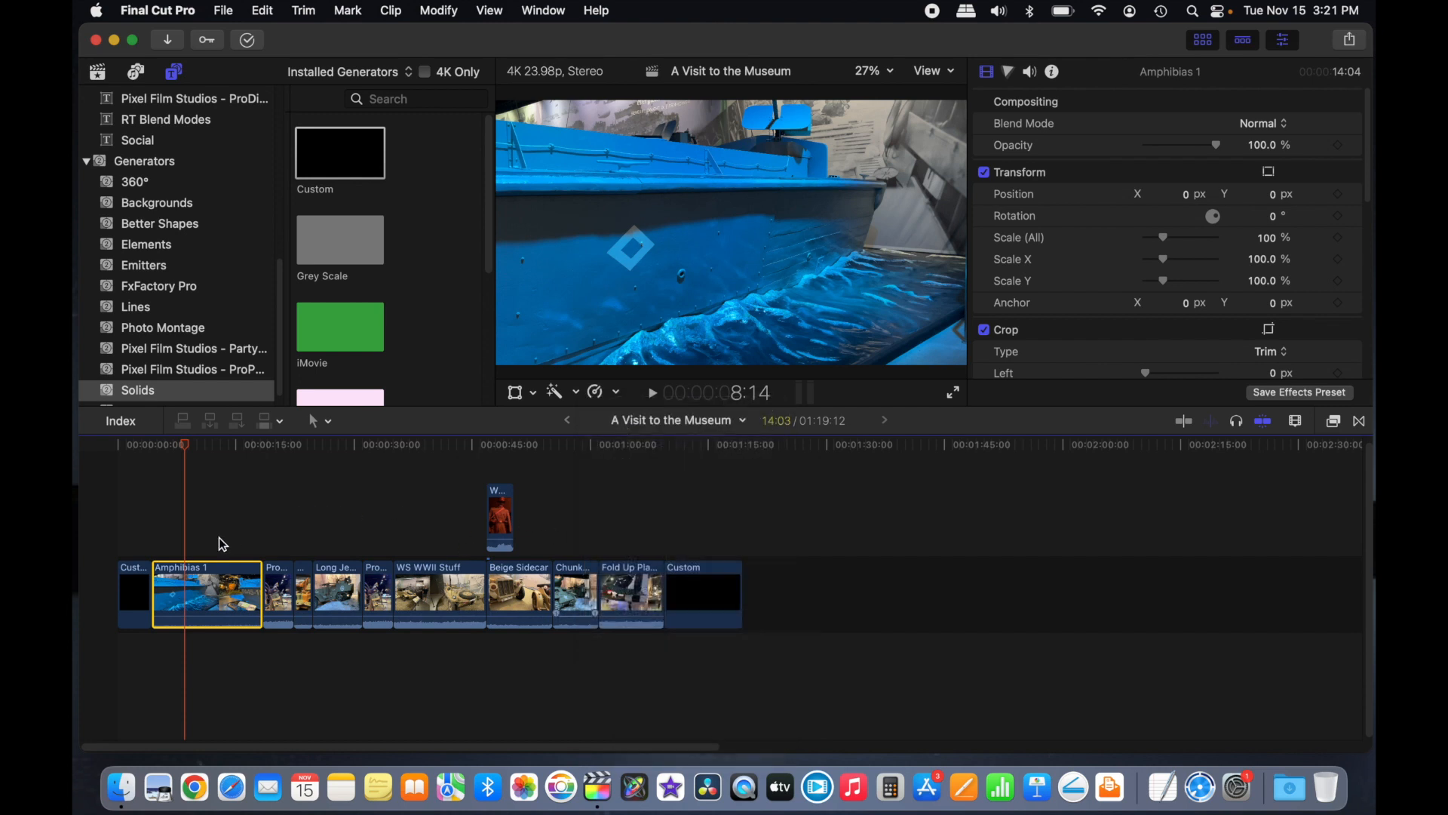
Step: Trim the start of the Amphibias 1 clip to a duration of 13:26 and extend the opening Custom solid to 6:12
click(277, 538)
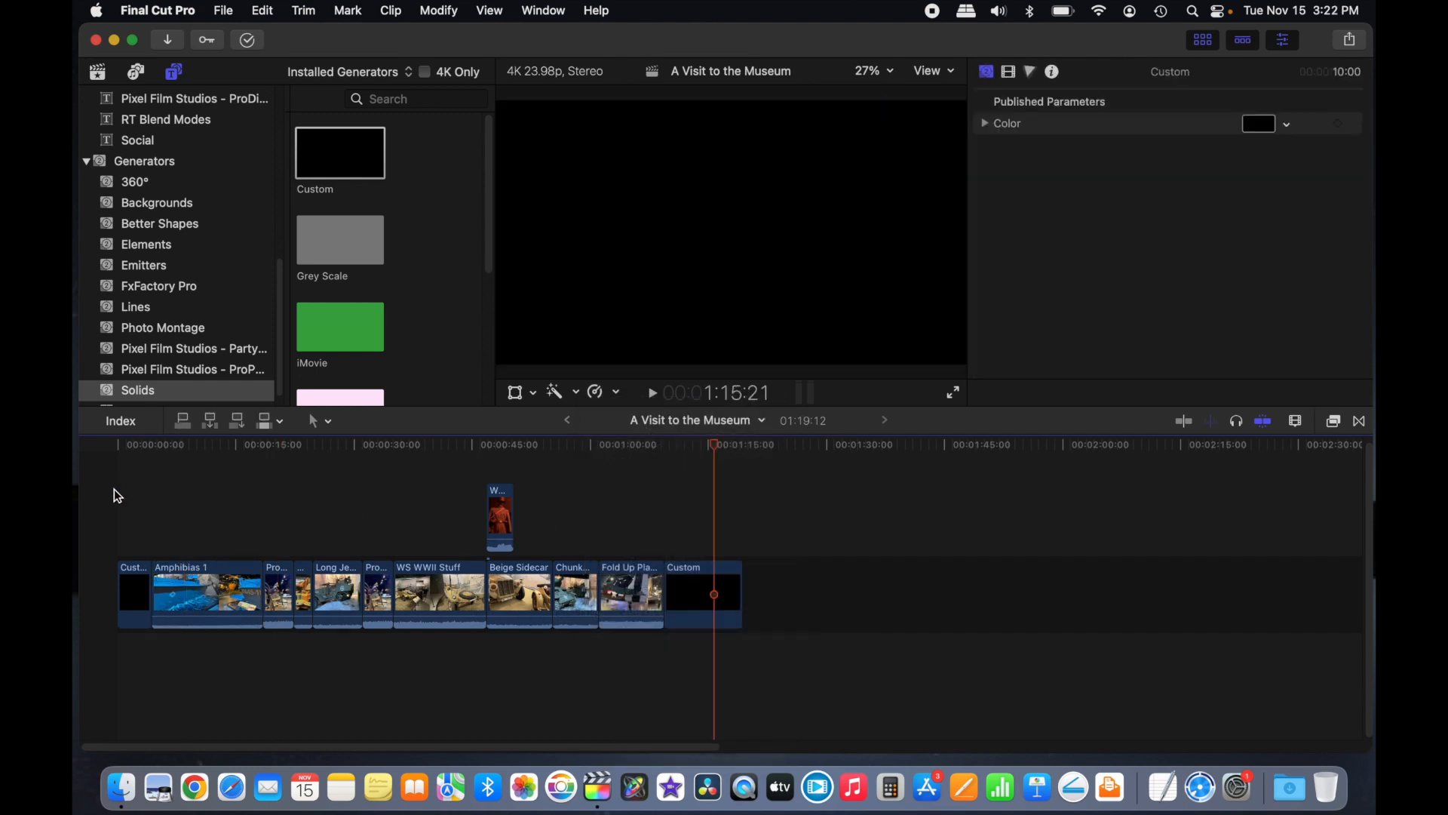
click(114, 490)
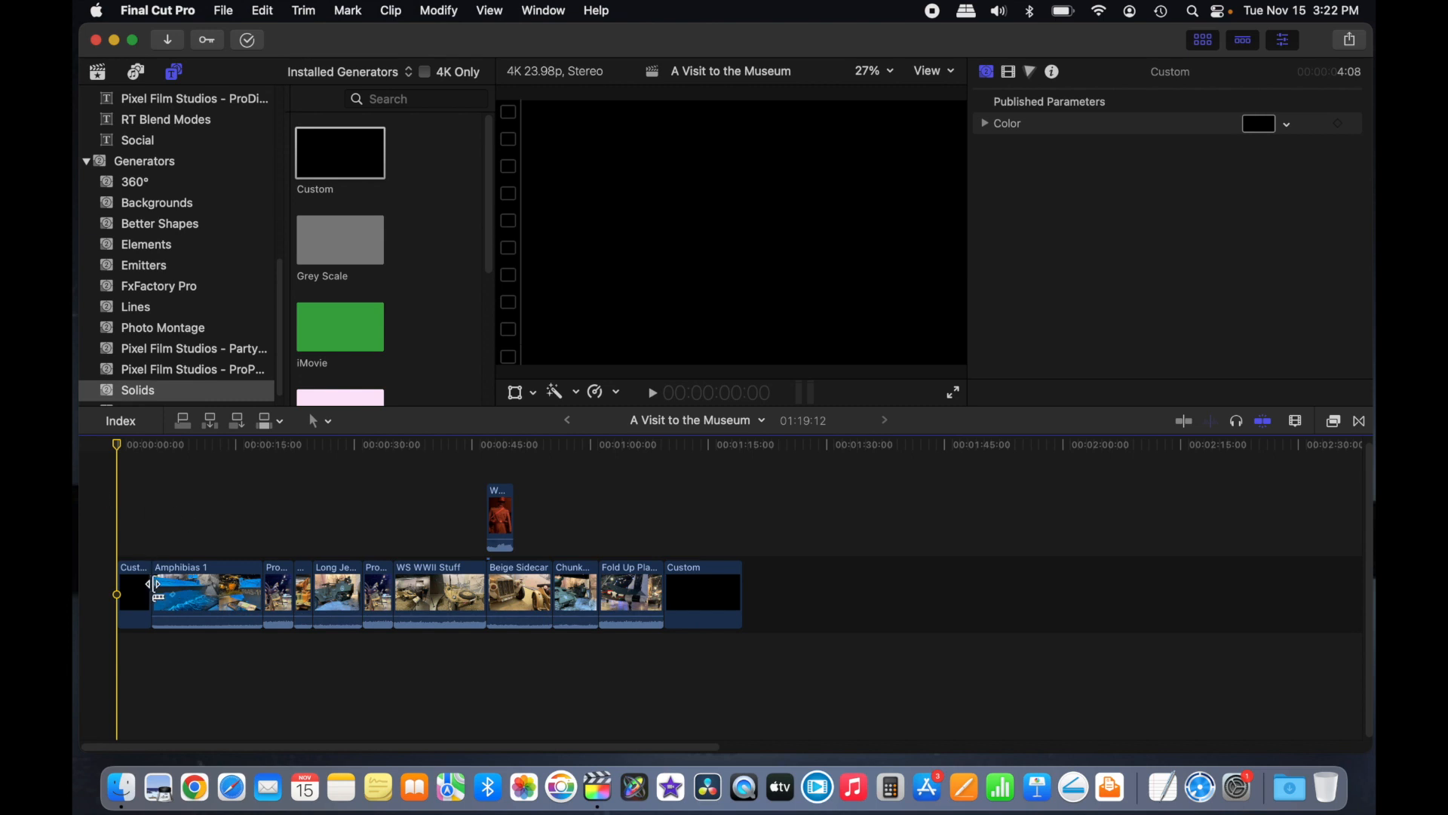
drag(154, 584, 151, 586)
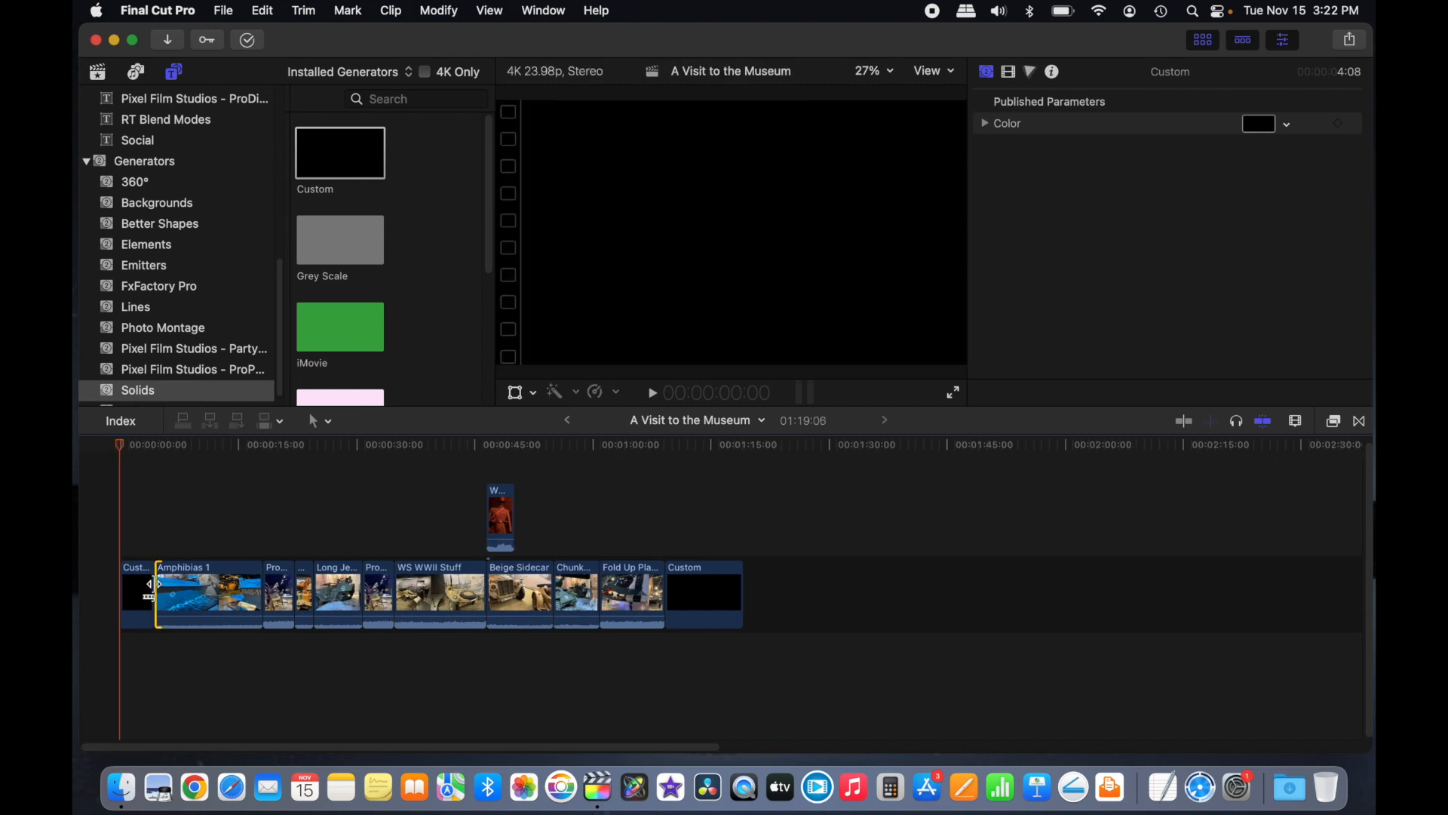
click(668, 592)
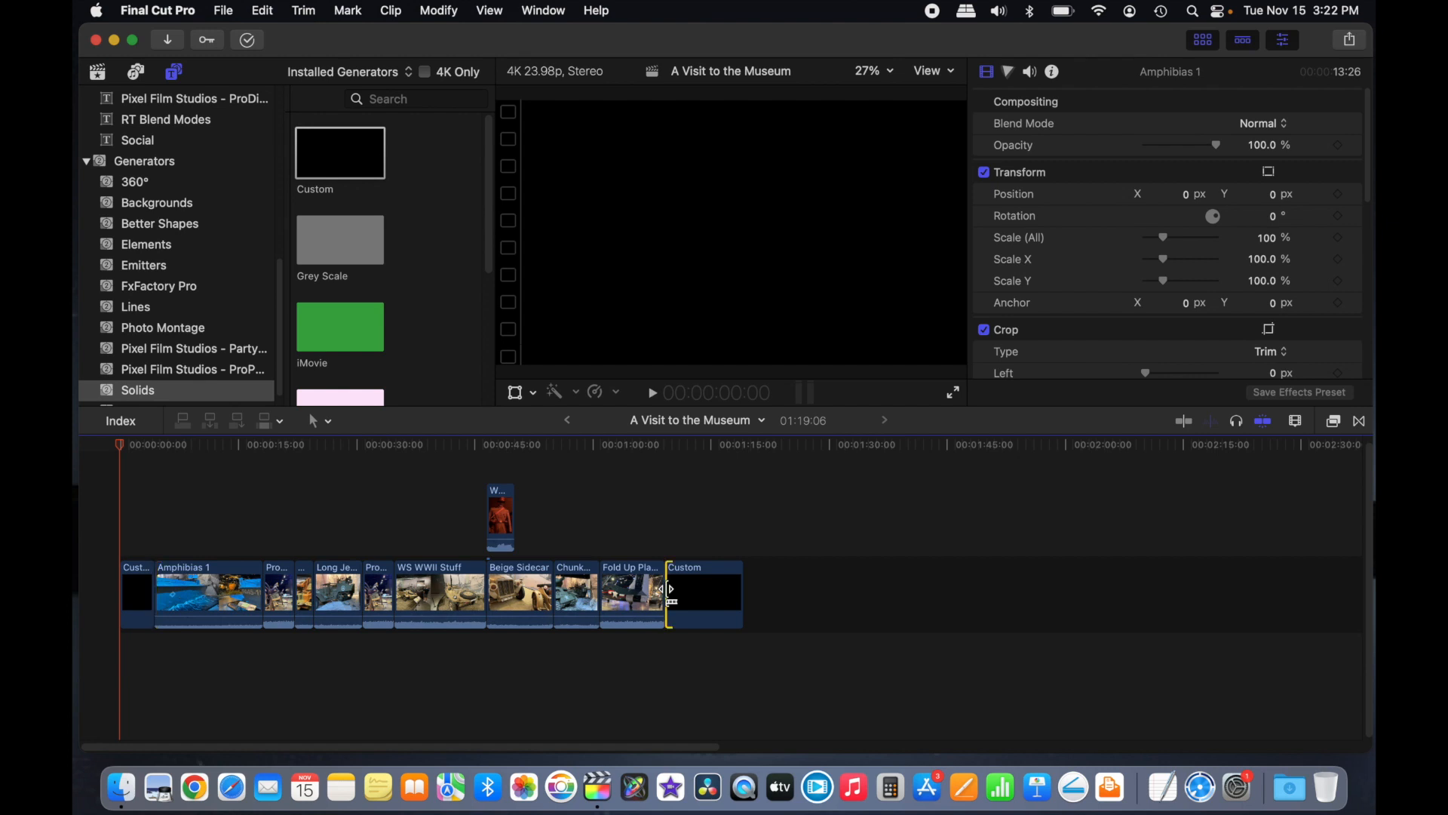
key(super+z)
Step: Add the Basic 3D title from the 3D titles above the opening Custom solid
scroll(136, 169, up, 10)
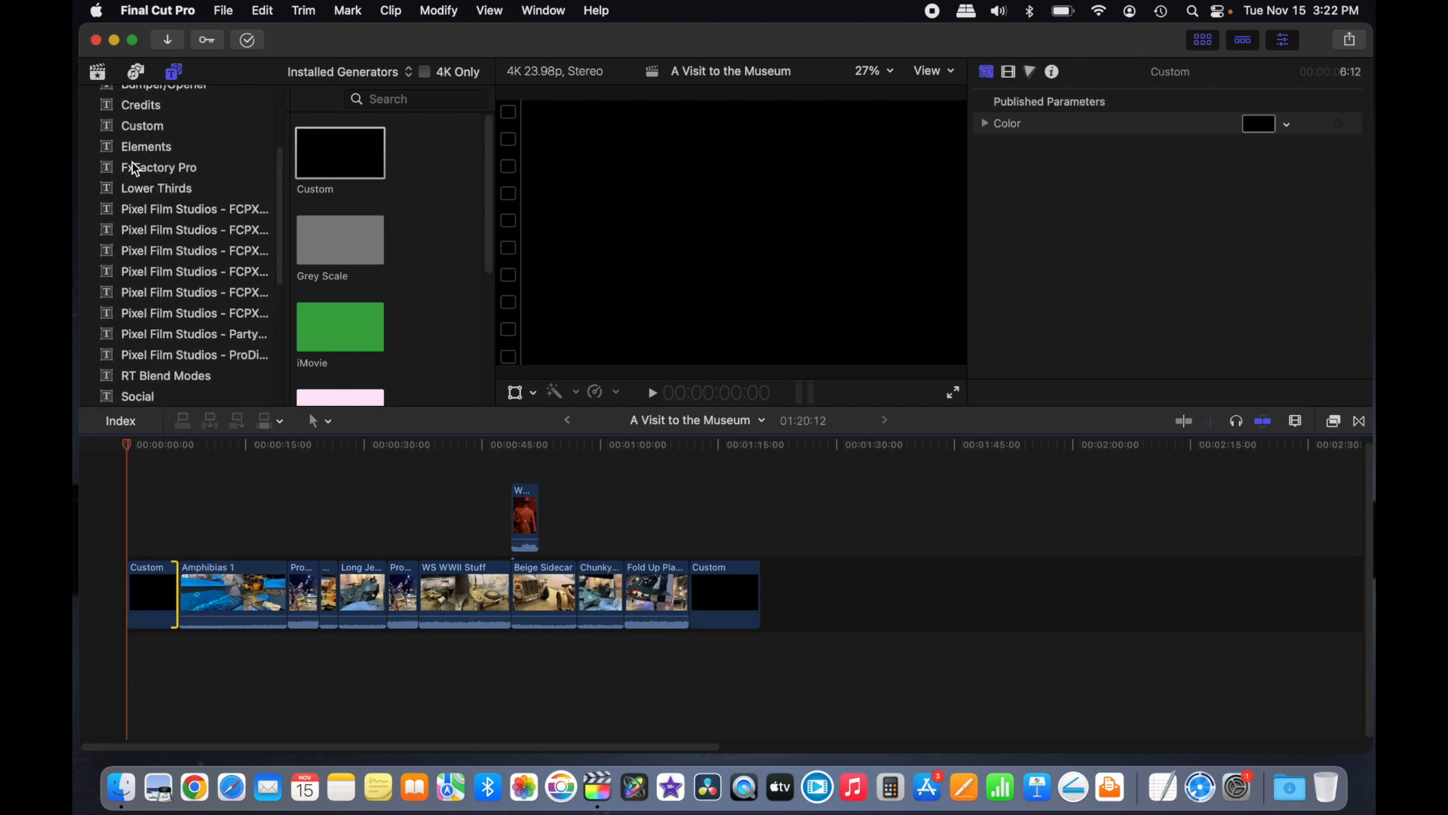
click(130, 116)
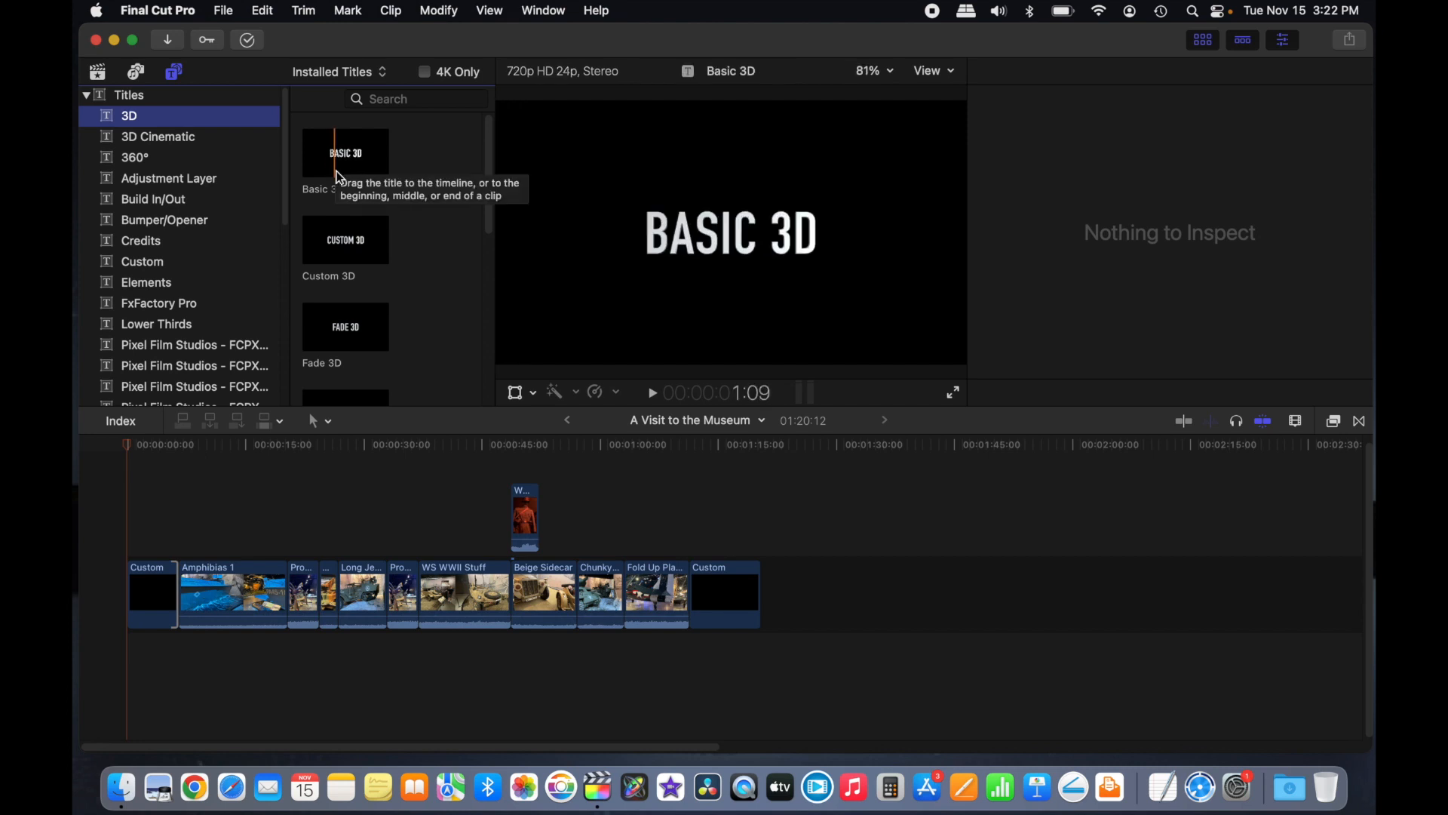
drag(350, 149, 156, 495)
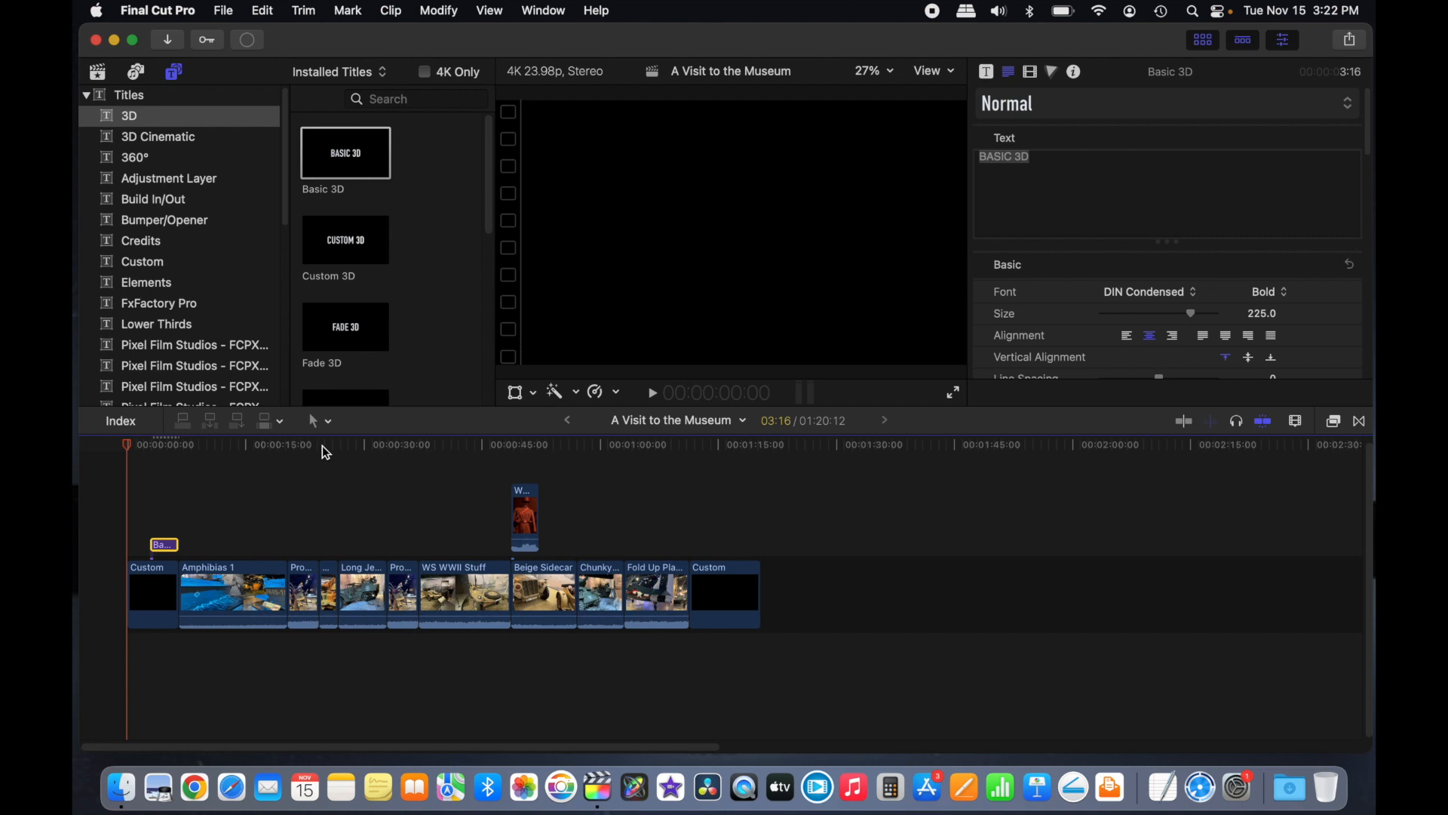
Step: Move the Basic 3D title slightly earlier so it sits roughly centered over the opening Custom solid
key(super+equal)
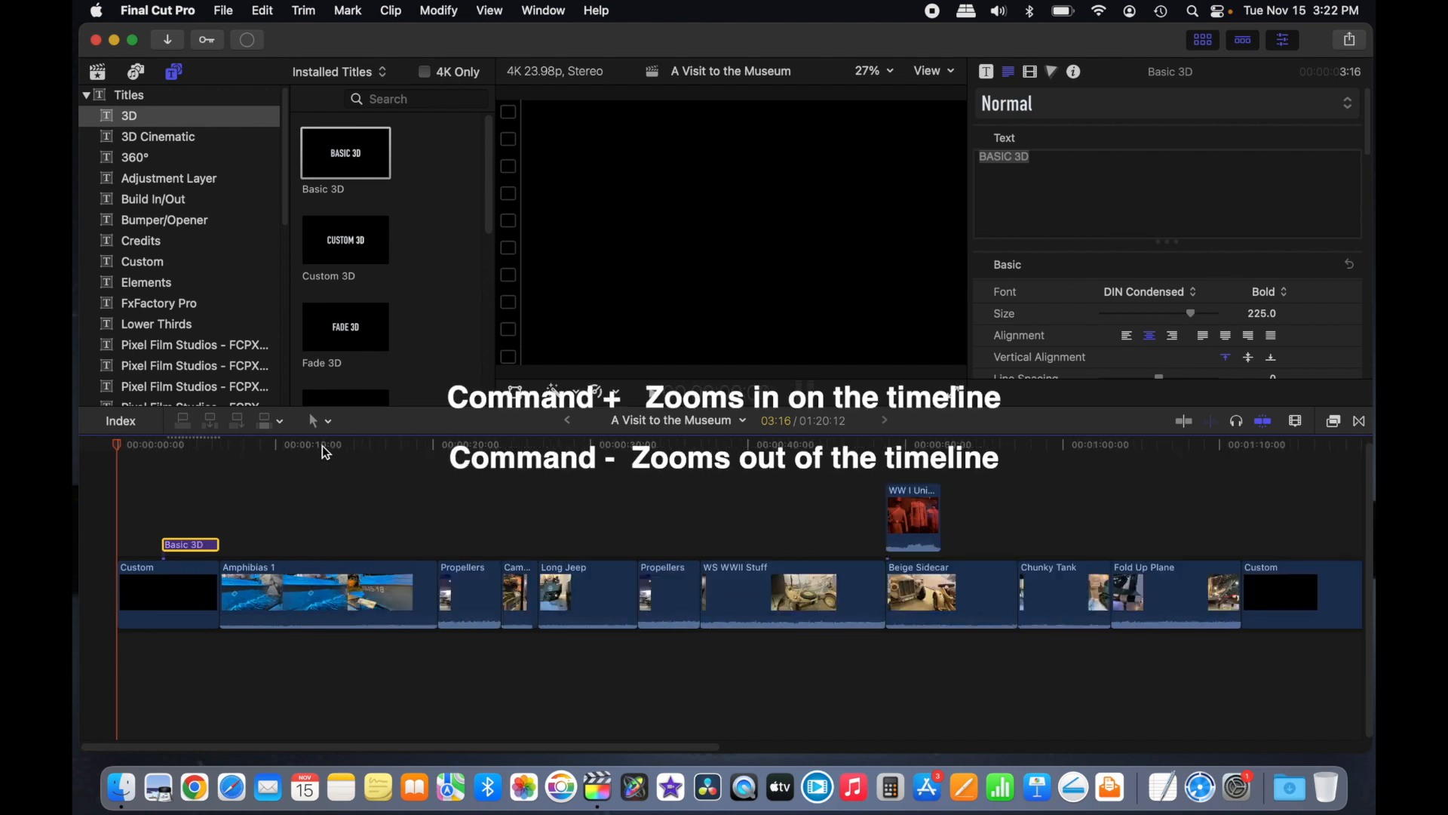
key(super+equal)
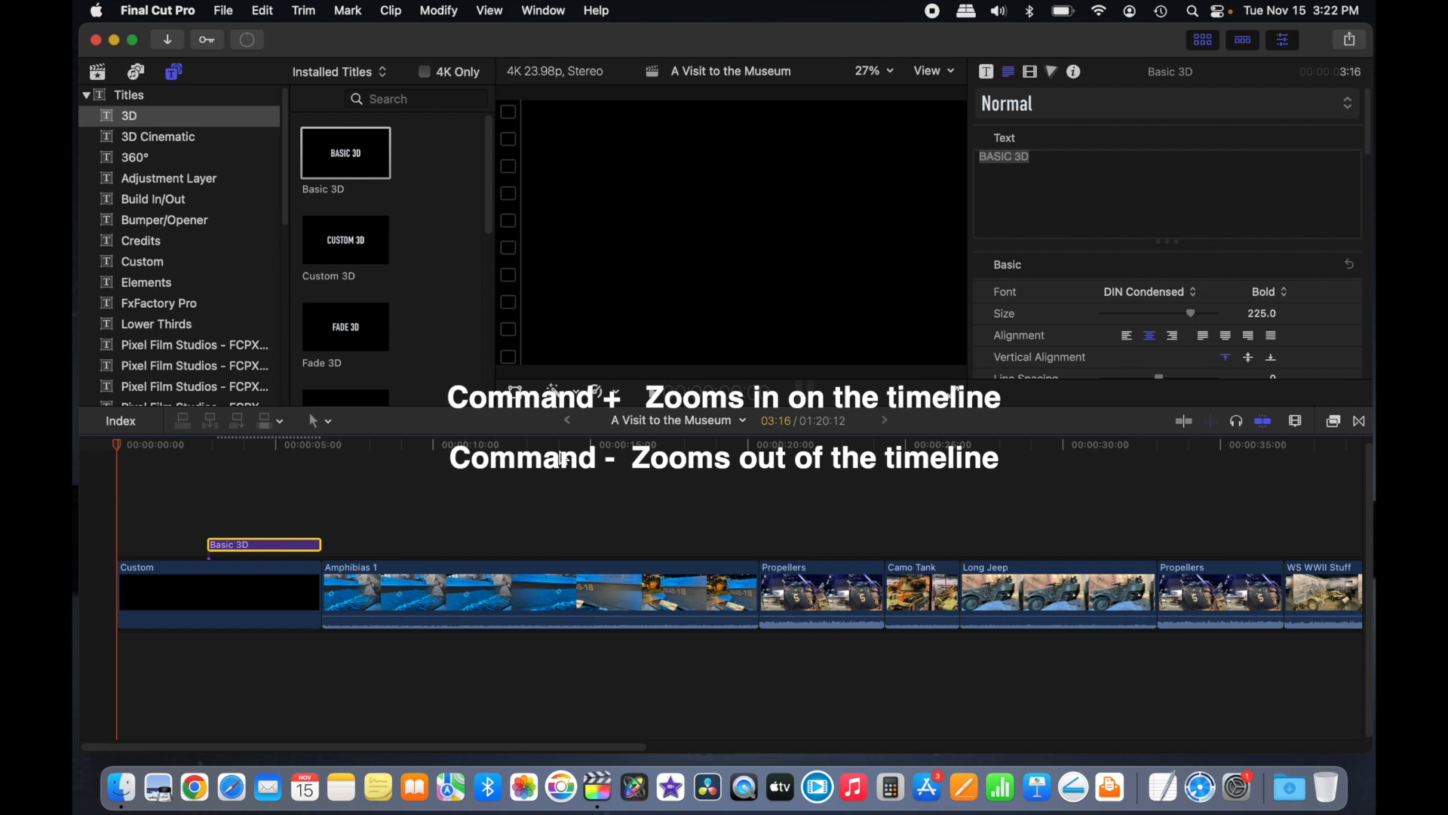
key(super+minus)
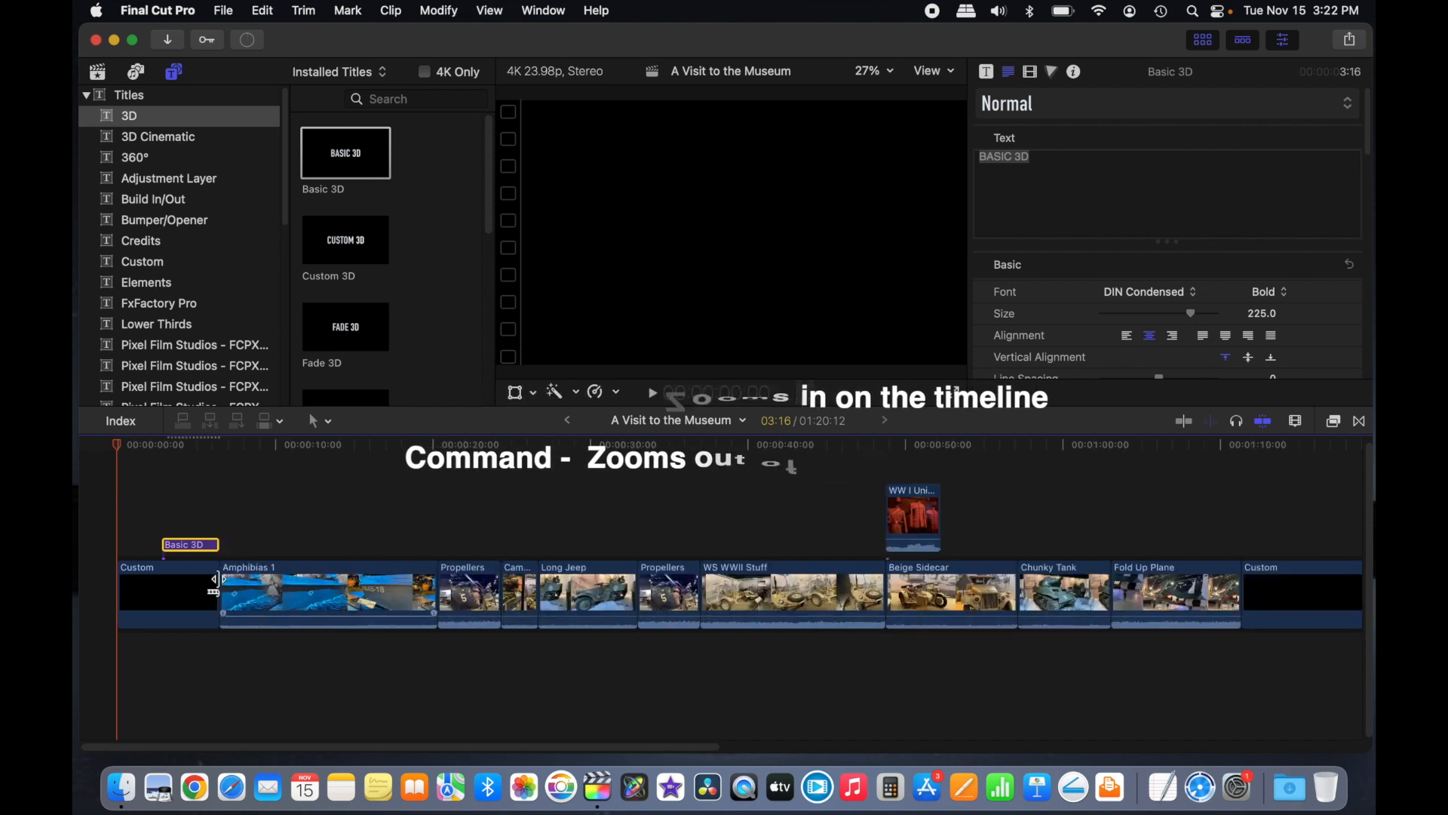
click(182, 548)
drag(182, 548, 163, 546)
Step: Replace the opening title's text with "A visit to the Museum", previewing it at 4:00
drag(120, 453, 181, 462)
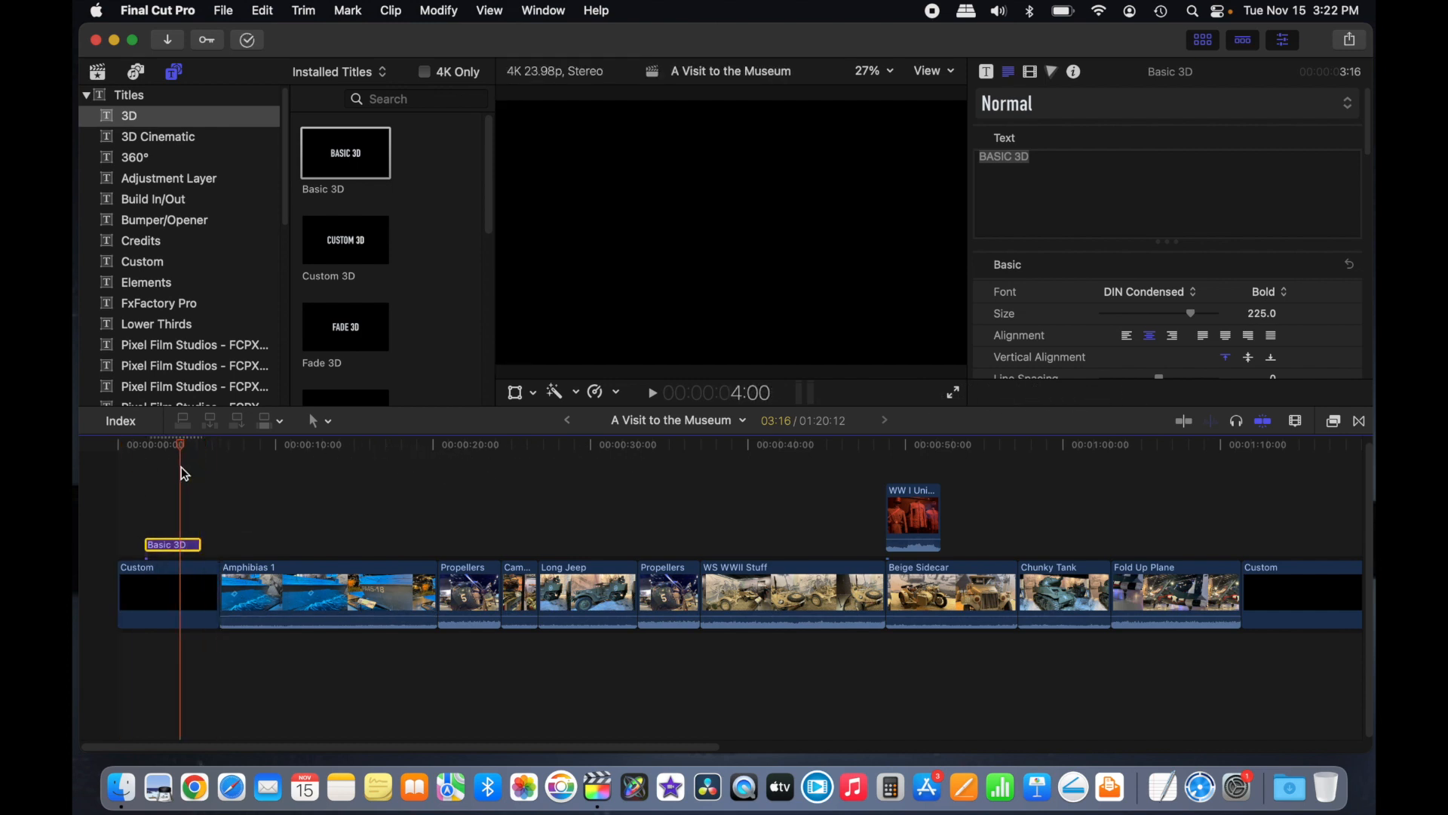
click(1031, 163)
key(BackSpace)
key(BackSpace)
key(BackSpace)
key(BackSpace)
key(BackSpace)
key(BackSpace)
key(BackSpace)
key(BackSpace)
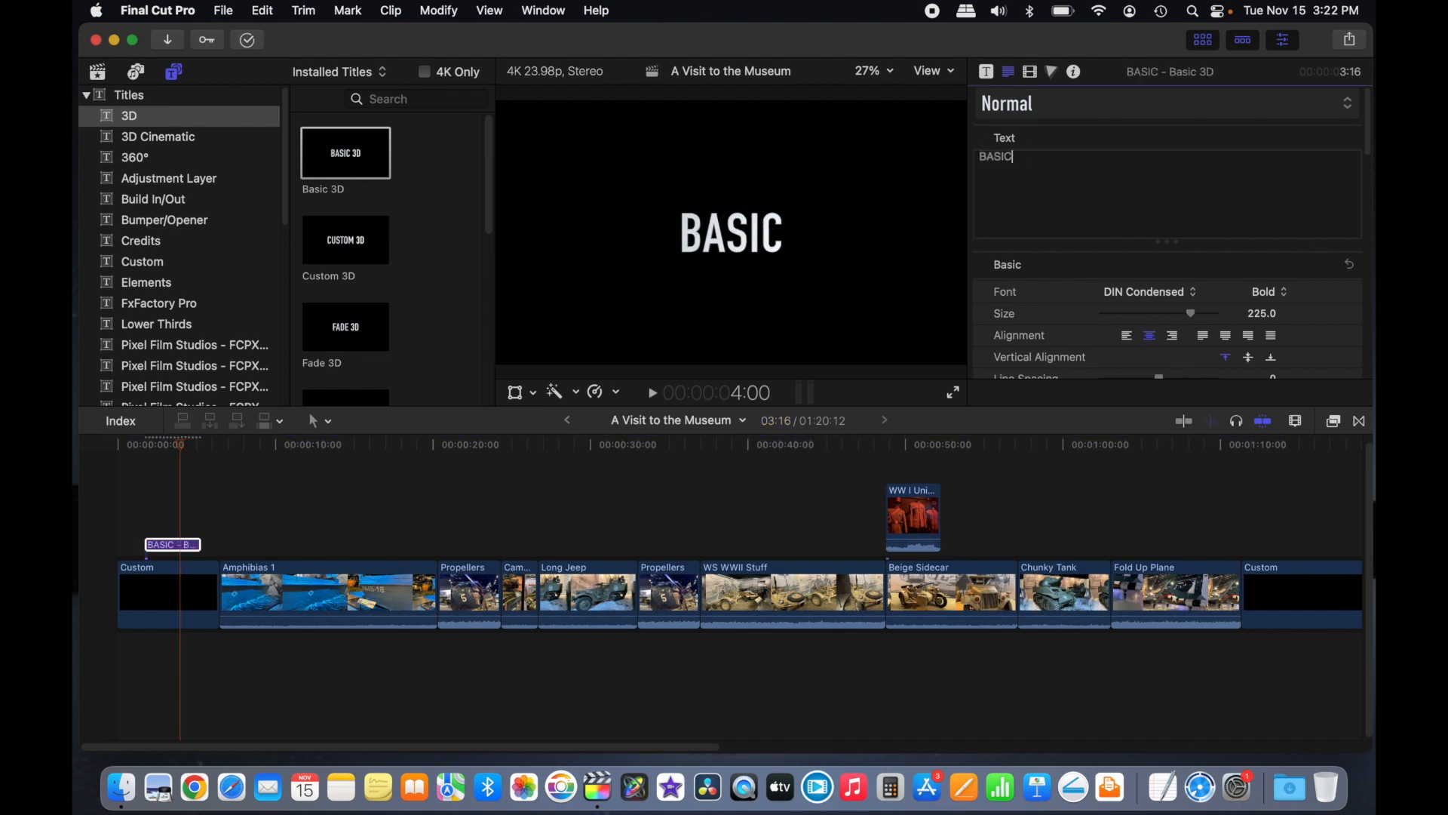
text(A visit to the )
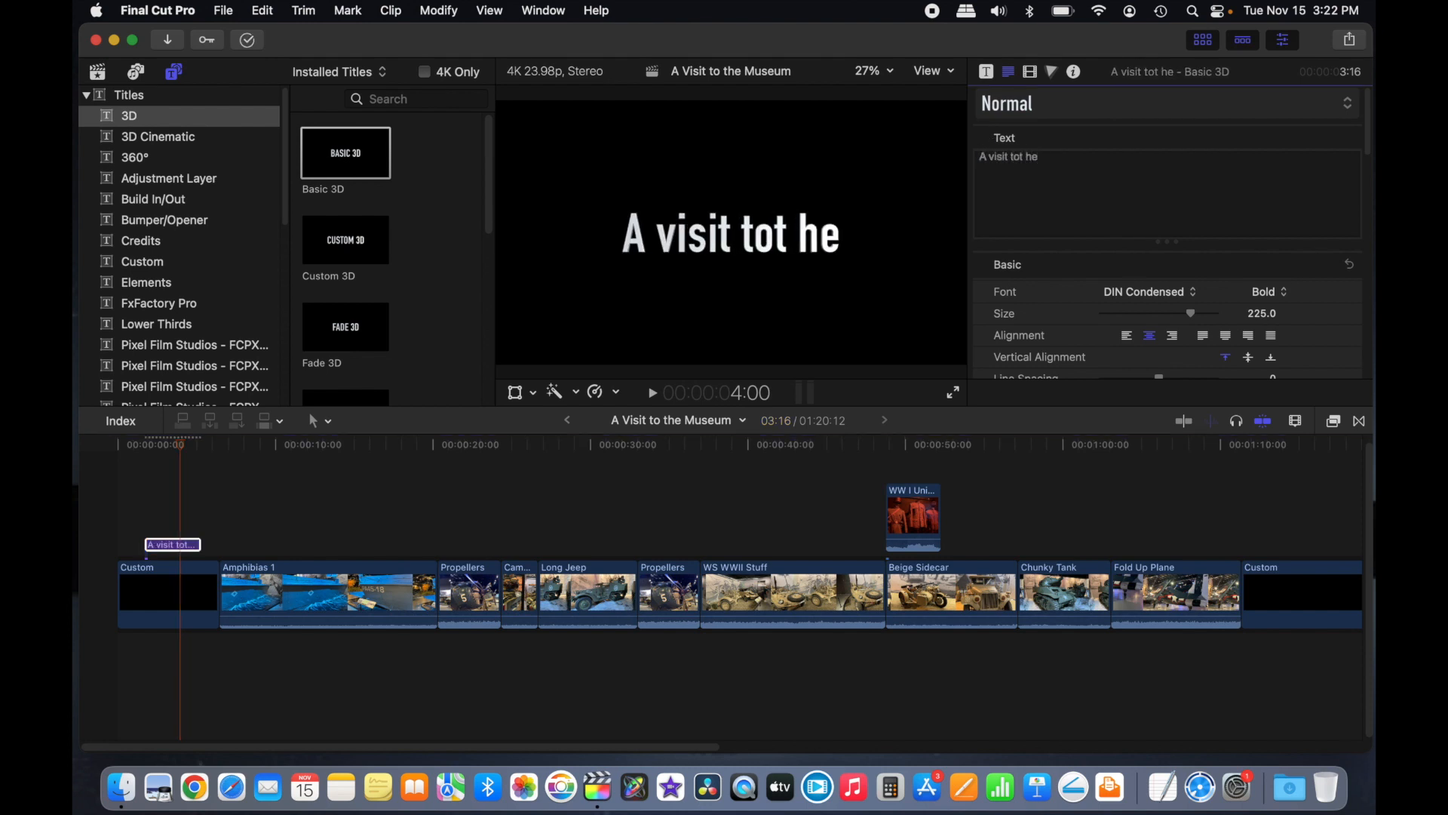
text(Museum)
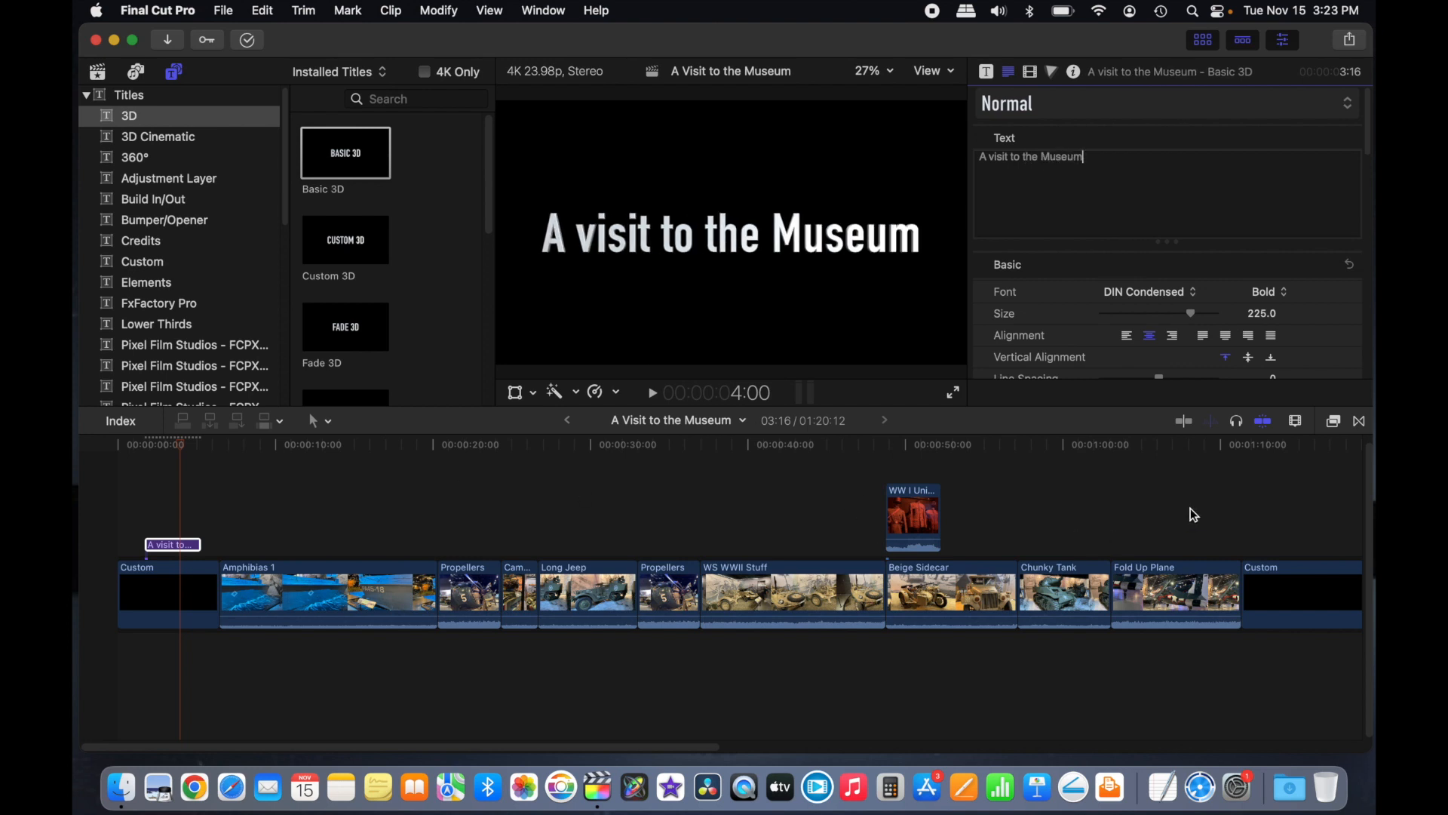
Step: Add the Energetic title from the Build In/Out titles above the closing Custom solid, starting at 1:12:20
click(1261, 496)
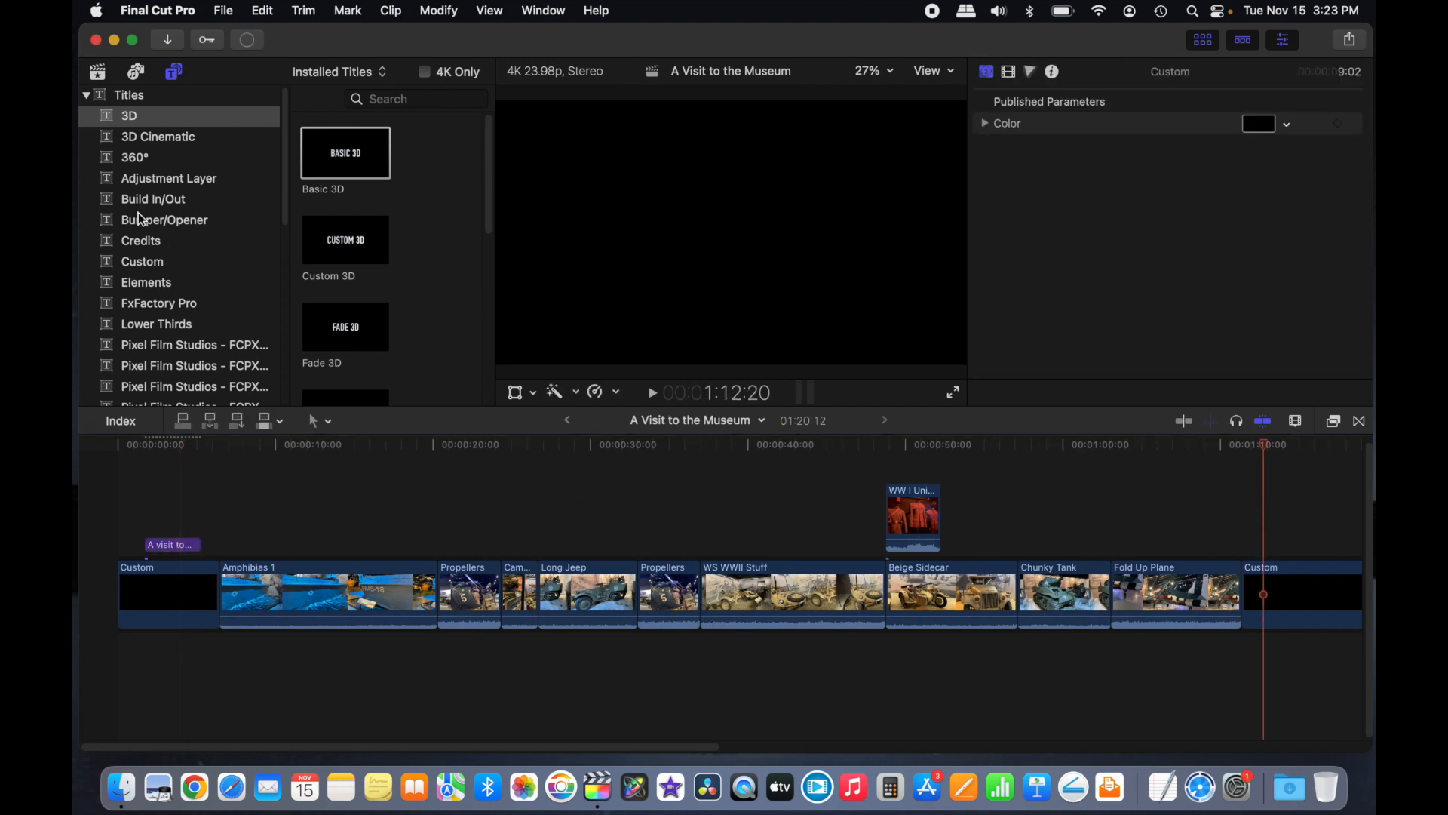
click(191, 206)
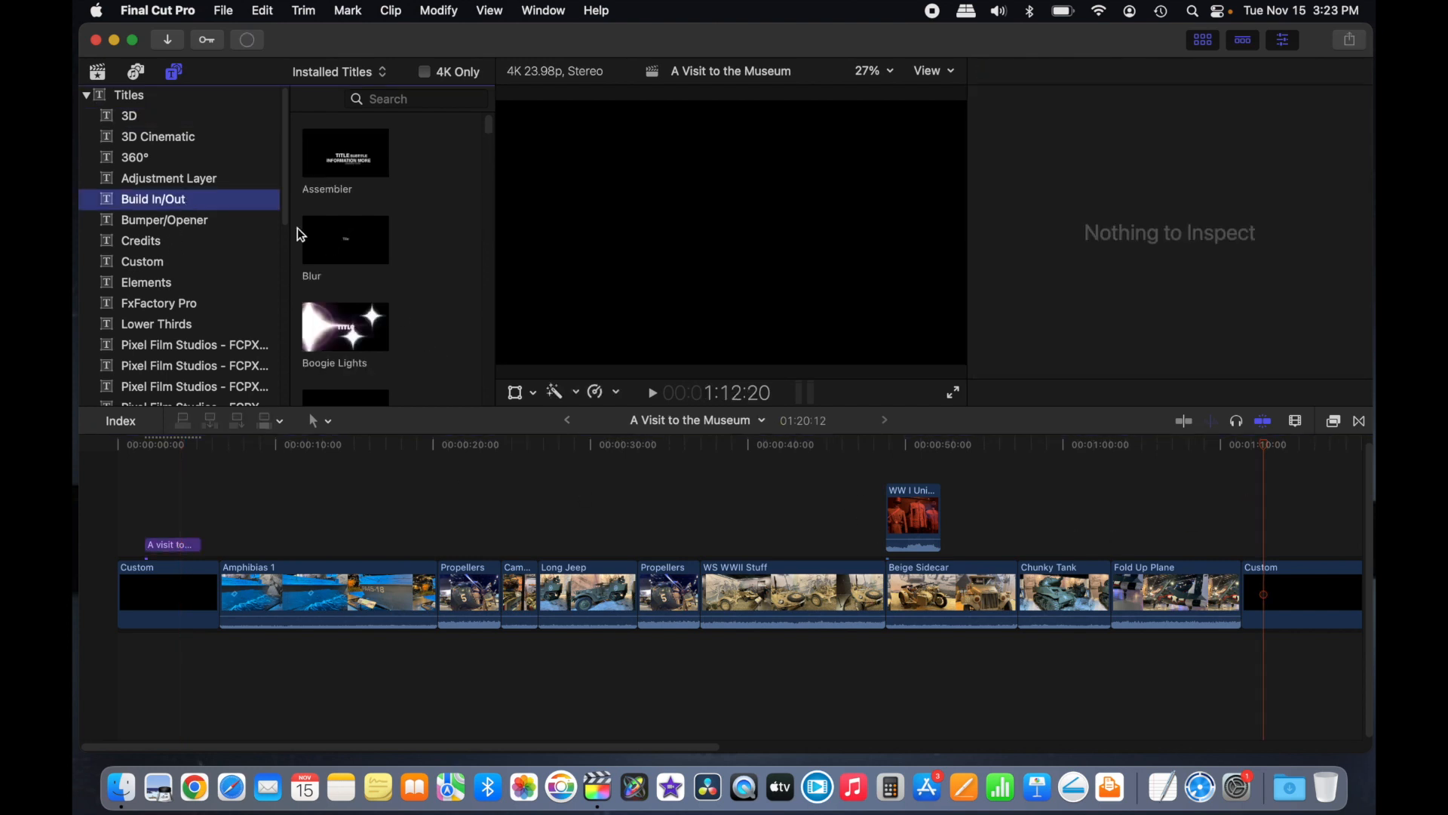
scroll(333, 281, down, 4)
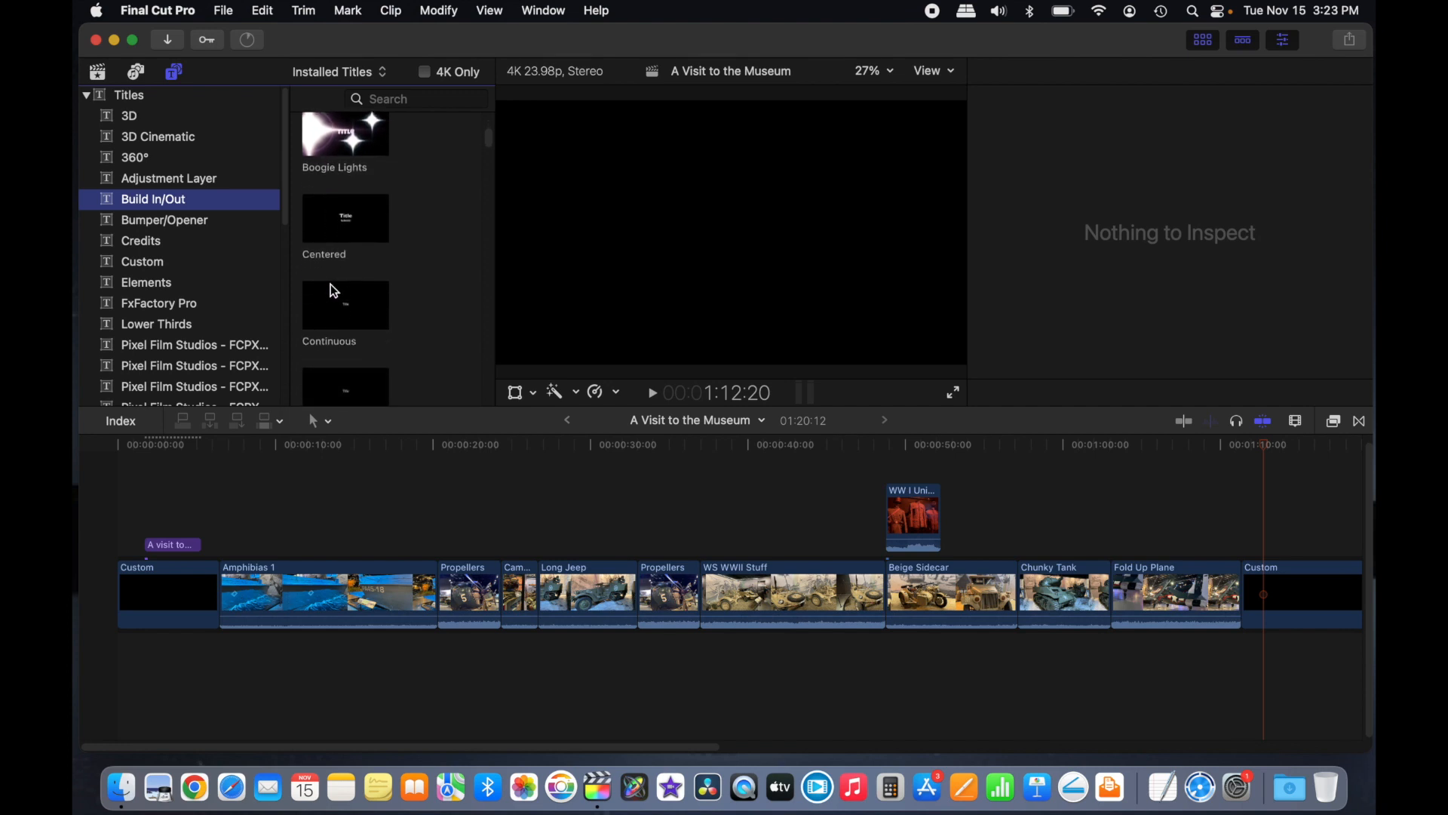
scroll(333, 288, down, 5)
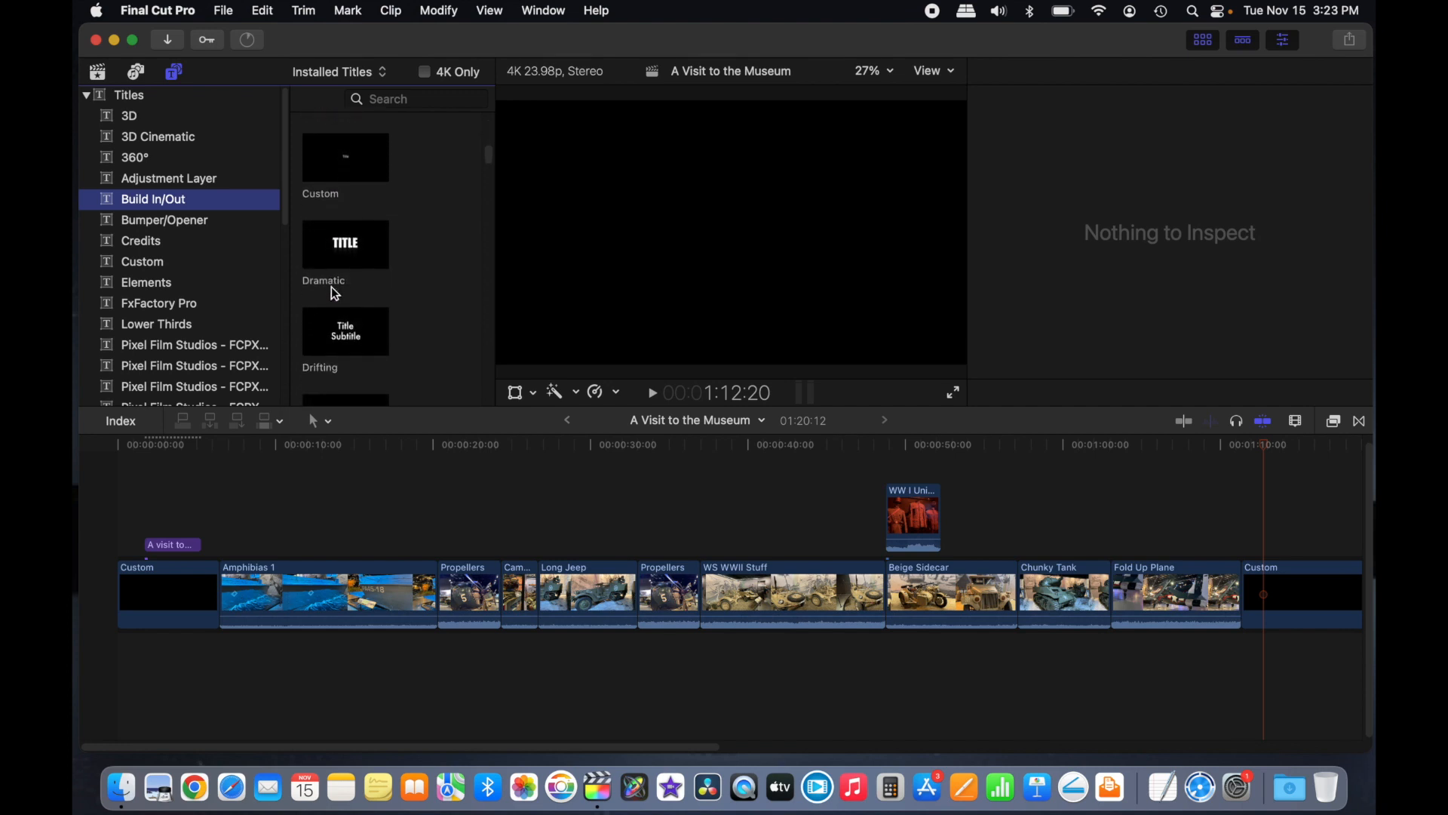
click(333, 289)
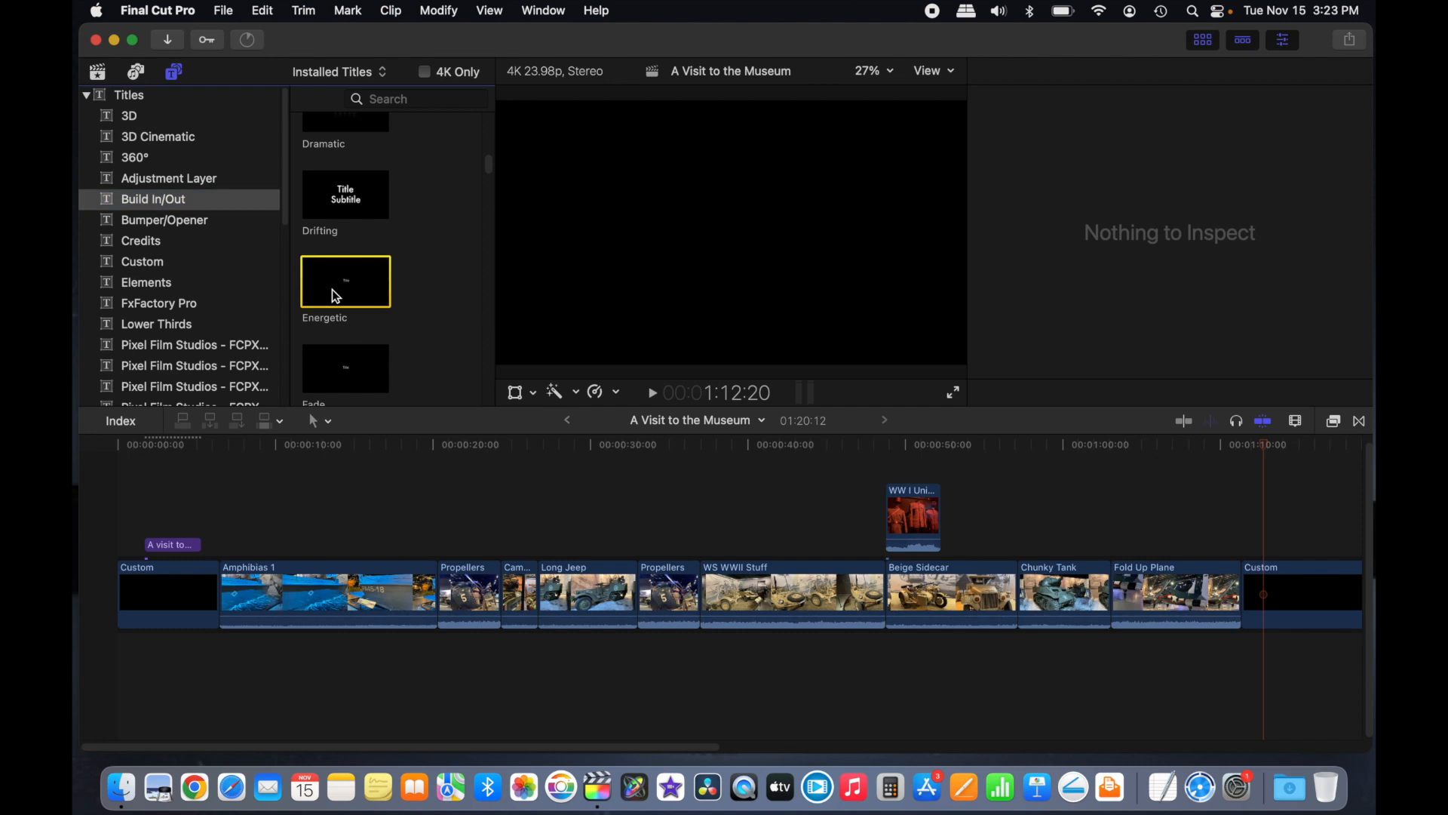
scroll(373, 387, up, 2)
scroll(373, 387, down, 3)
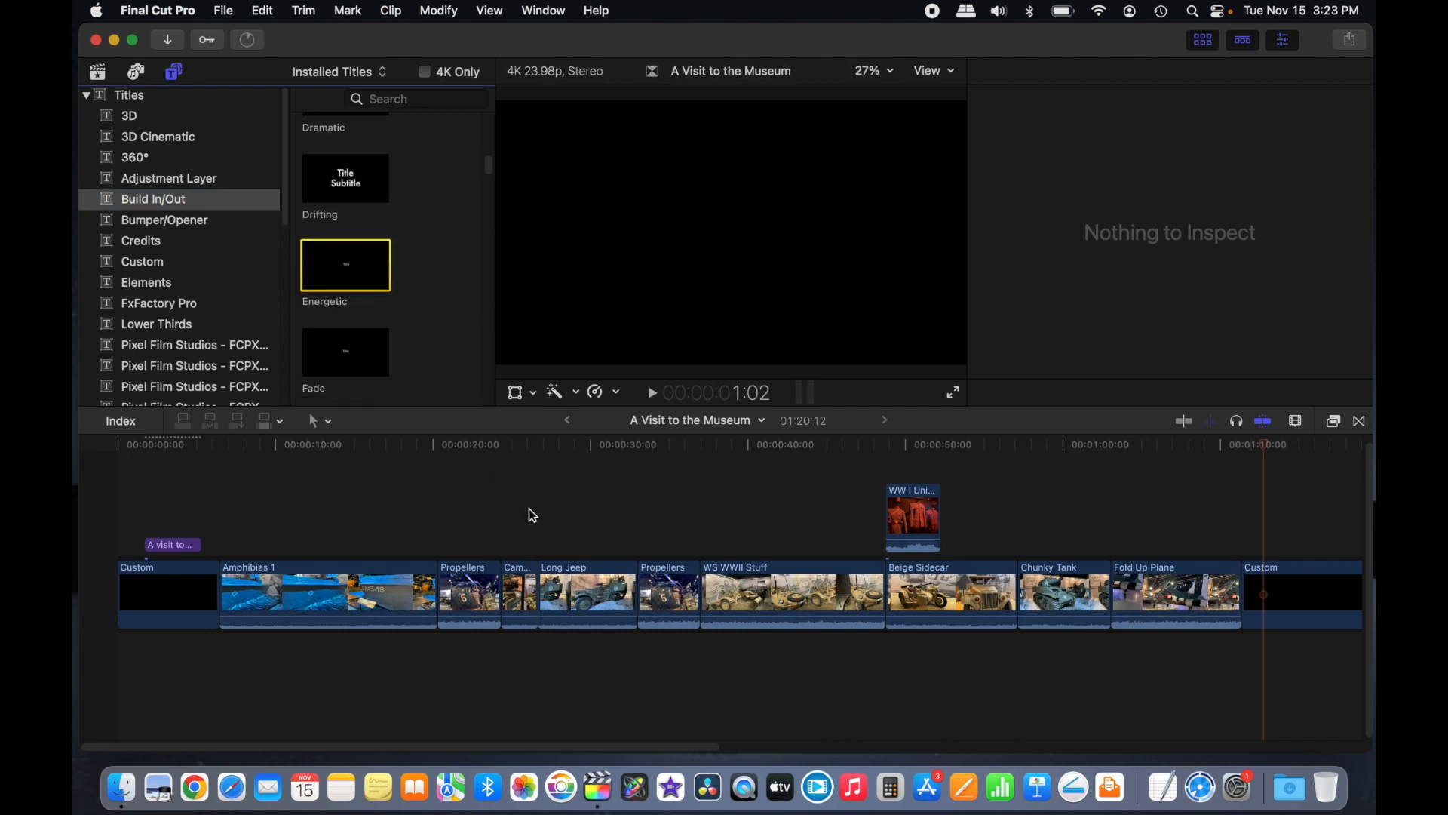
scroll(533, 523, right, 5)
drag(380, 266, 998, 556)
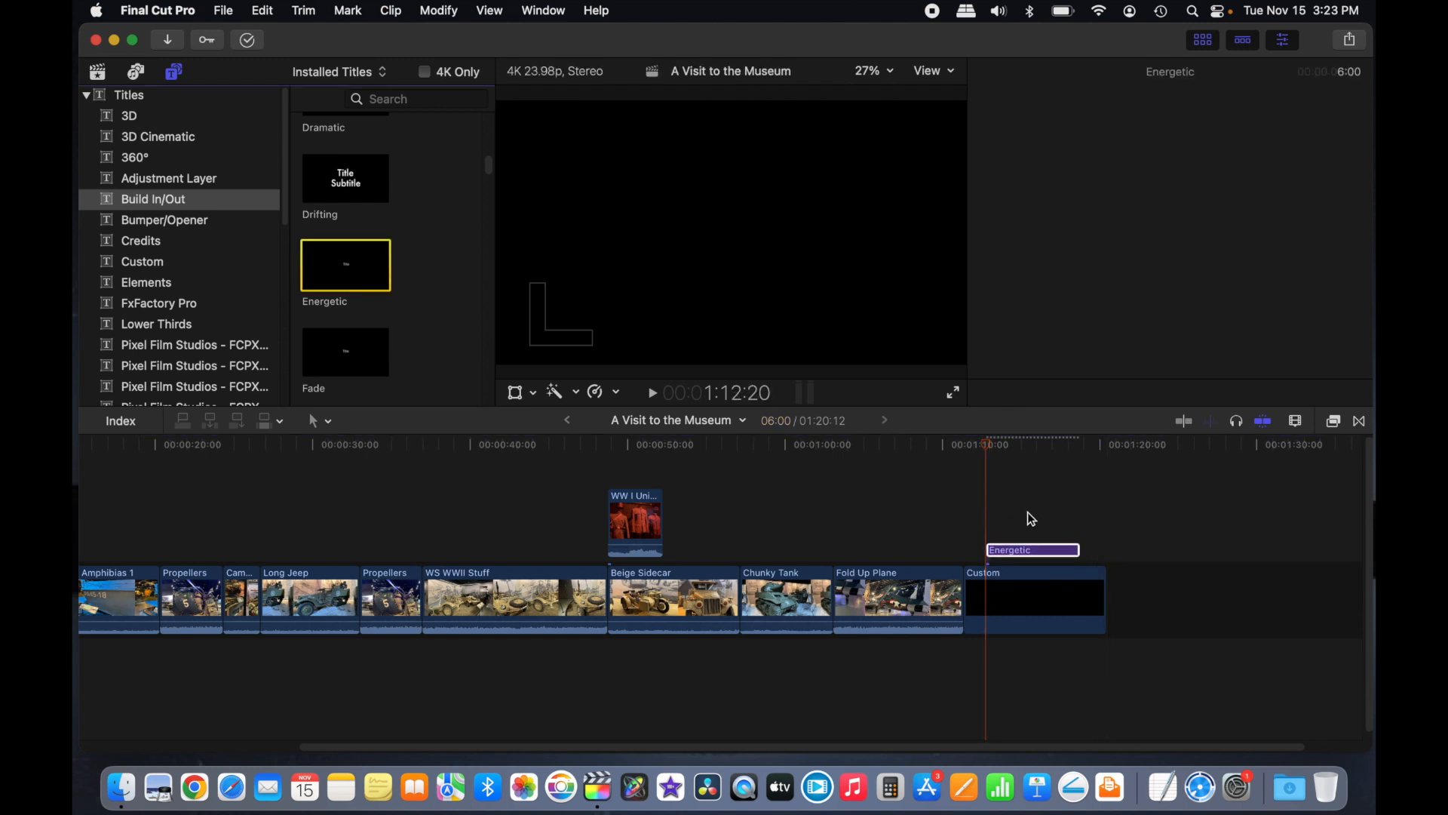
Step: Replace the Energetic title's text with "Thanks for watching!", previewing it at 1:15:07
double_click(1030, 549)
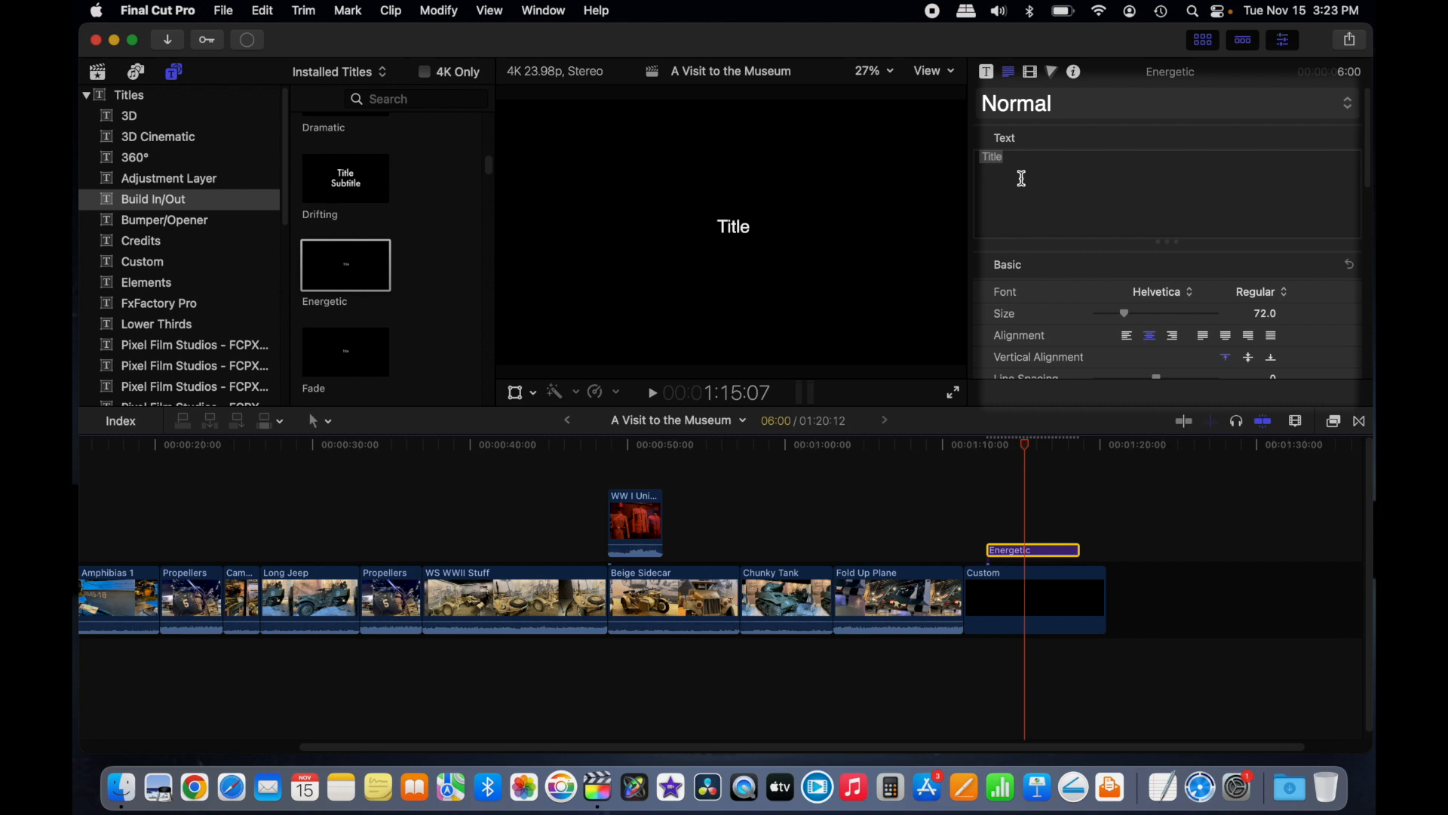
click(1017, 168)
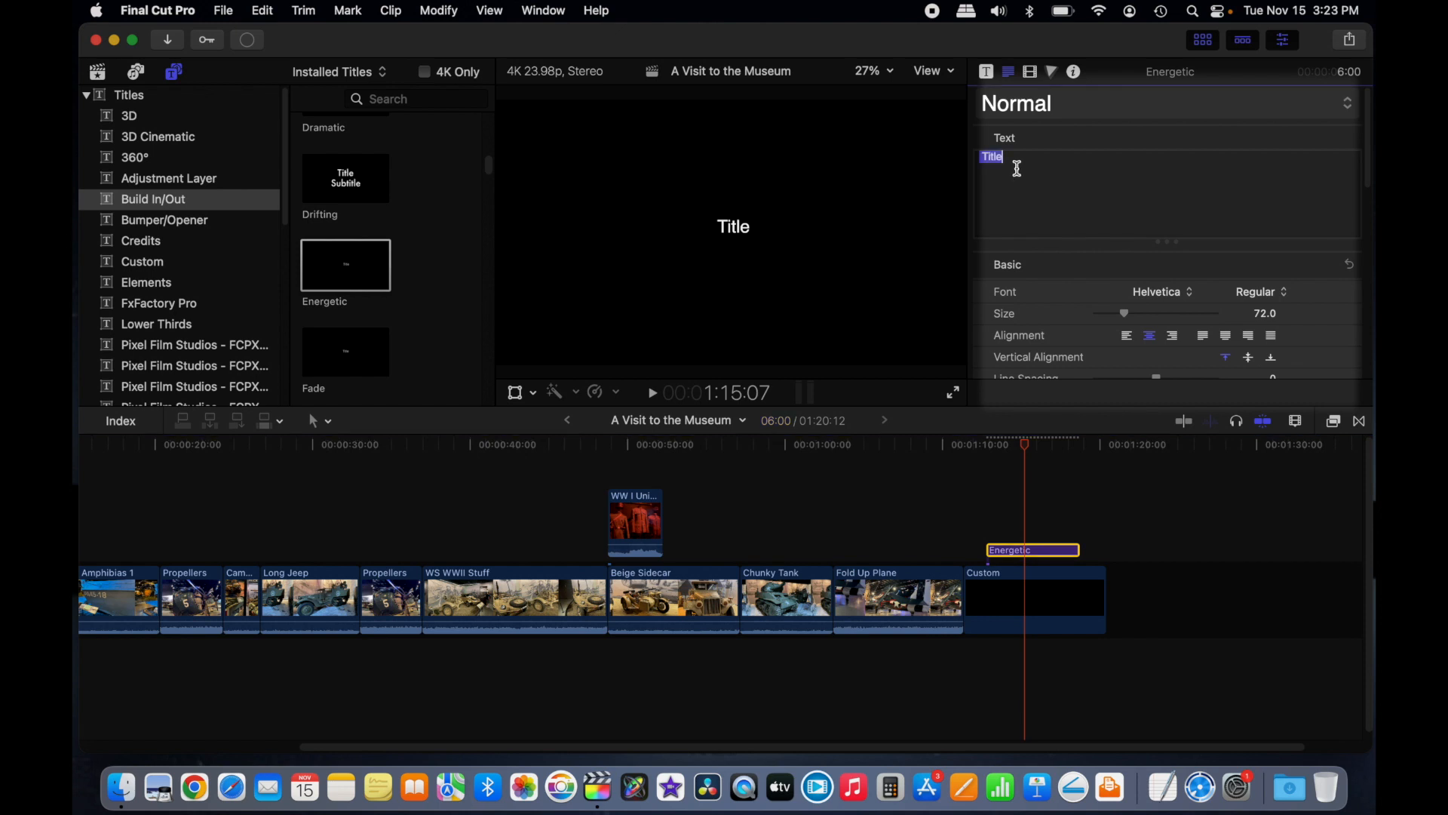
key(BackSpace)
key(BackSpace)
key(BackSpace)
key(BackSpace)
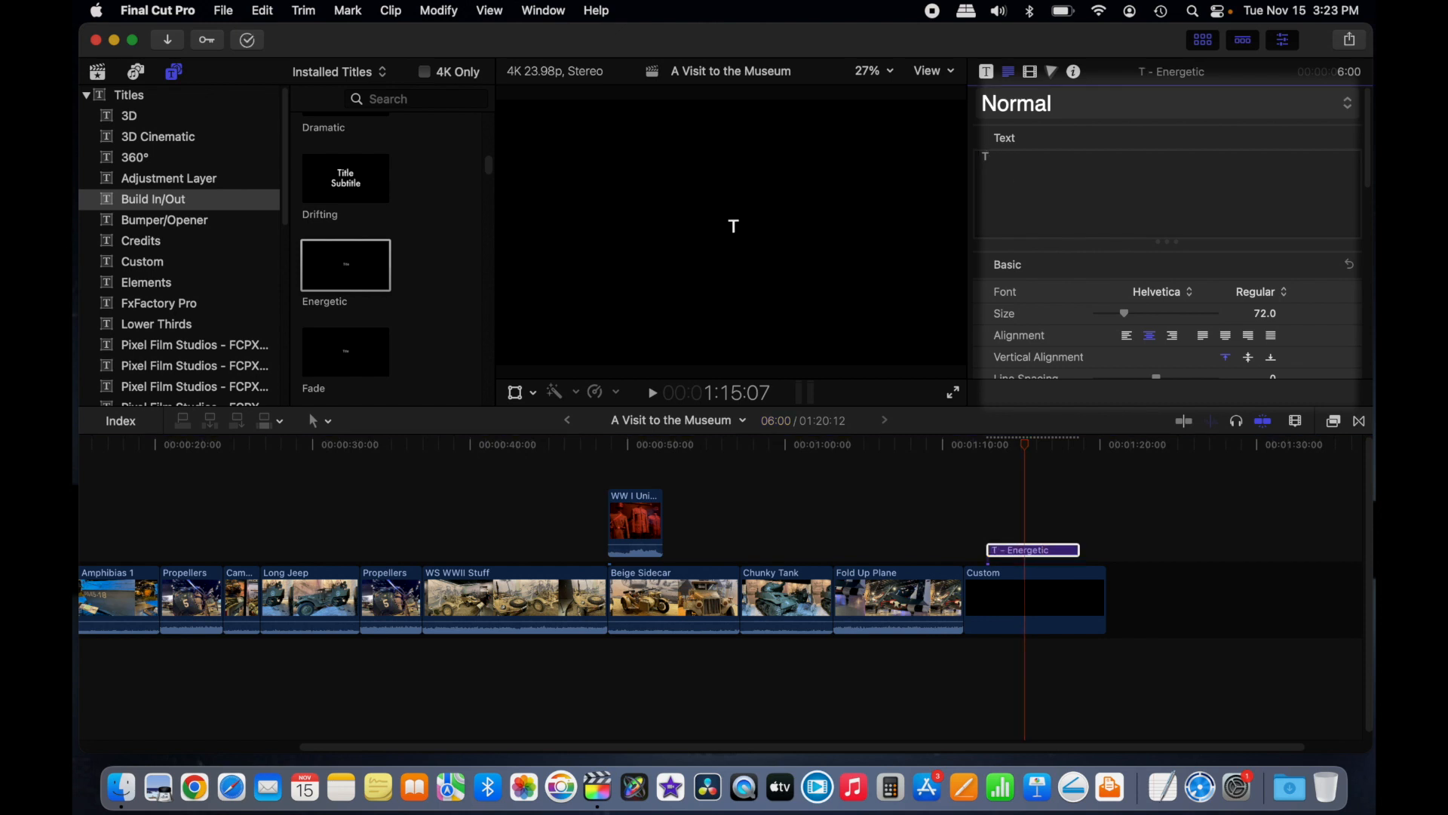
text(hanks for watching!)
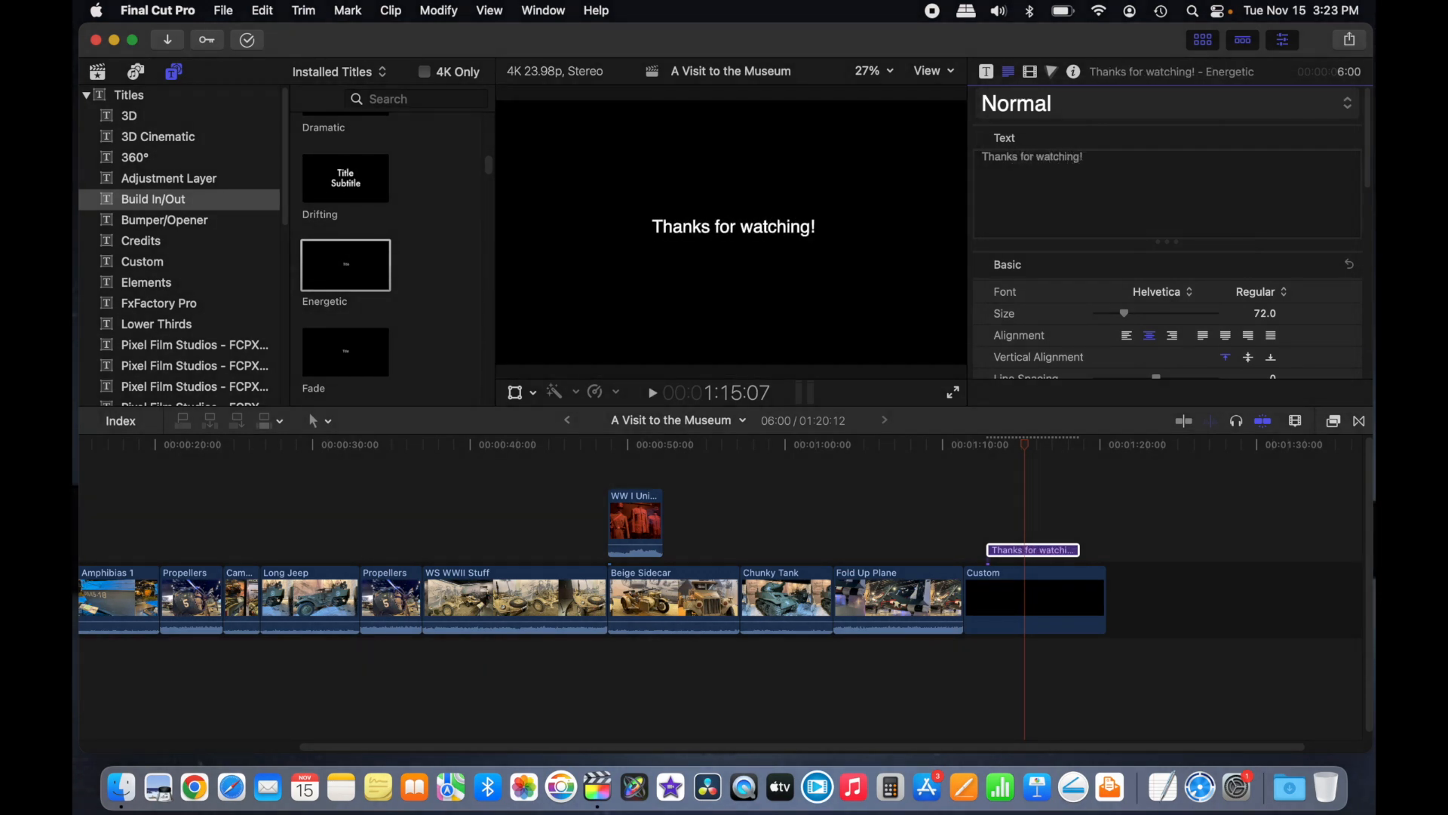
Step: Keep Helvetica Regular as the closing title's font and enlarge its text
click(1187, 294)
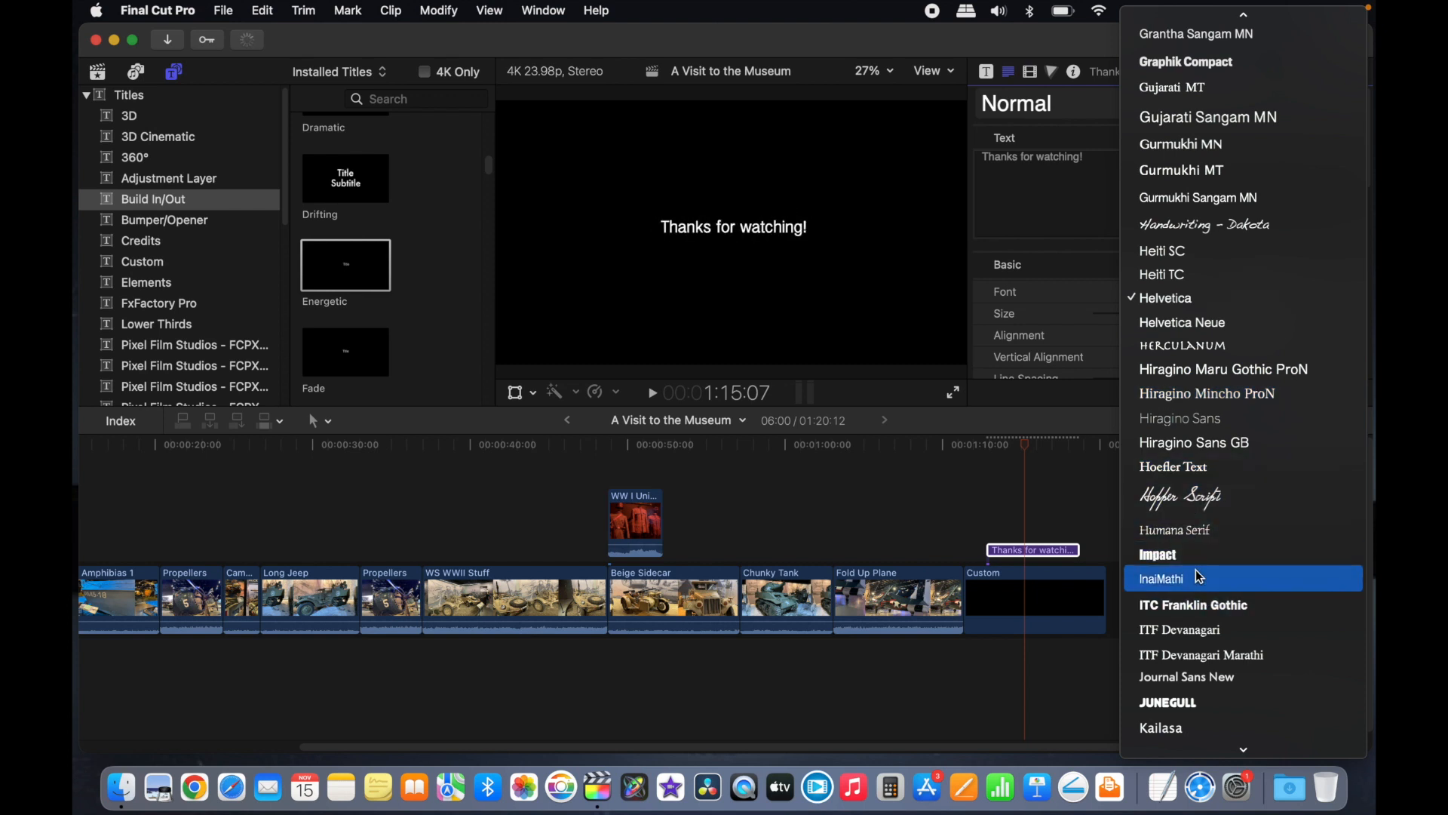
click(1201, 298)
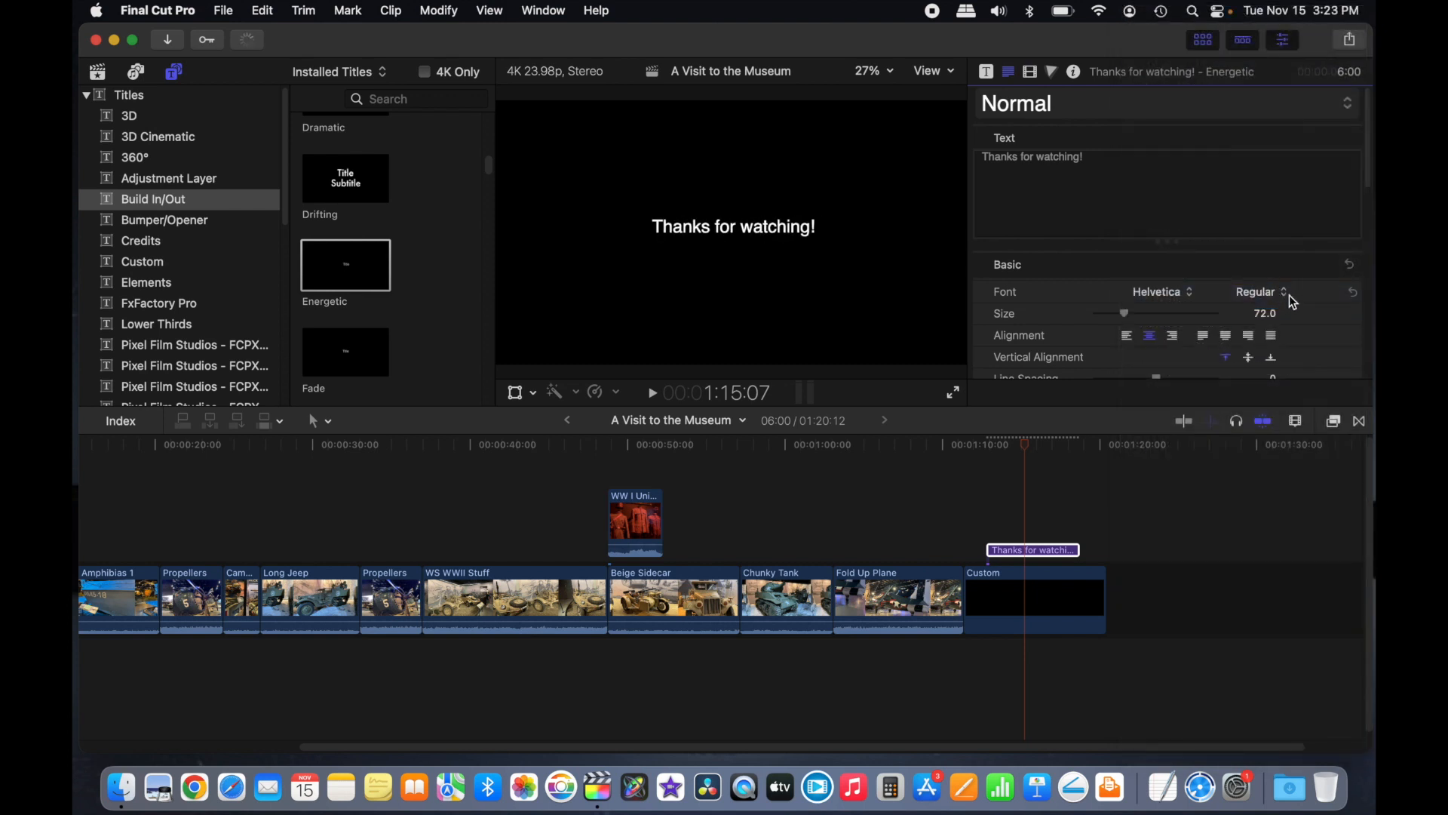
click(1292, 302)
click(1260, 292)
mouse_move(1125, 314)
mouse_down()
mouse_move(1157, 316)
mouse_move(1144, 317)
mouse_up()
scroll(1145, 320, down, 10)
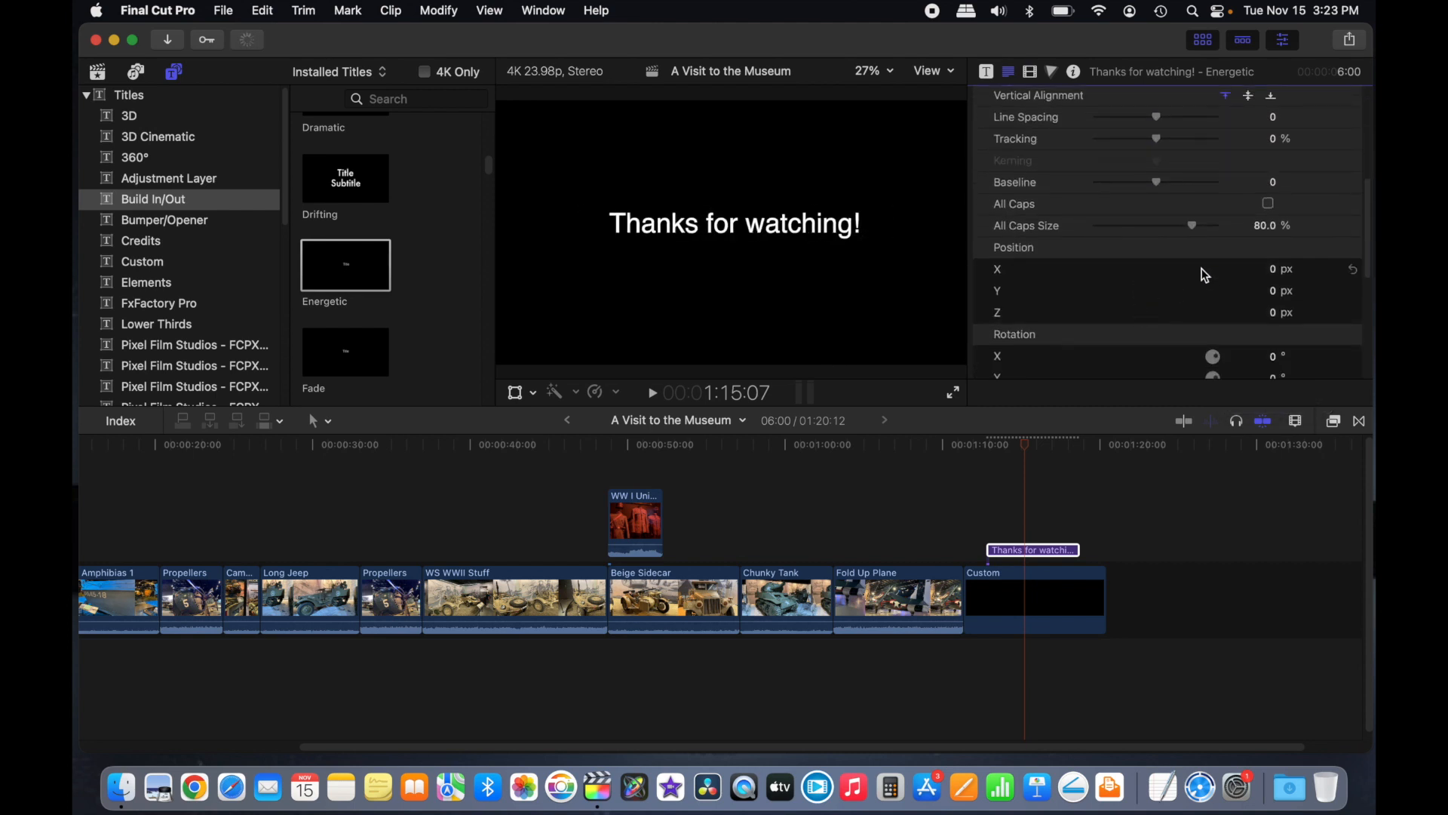
scroll(1207, 287, down, 6)
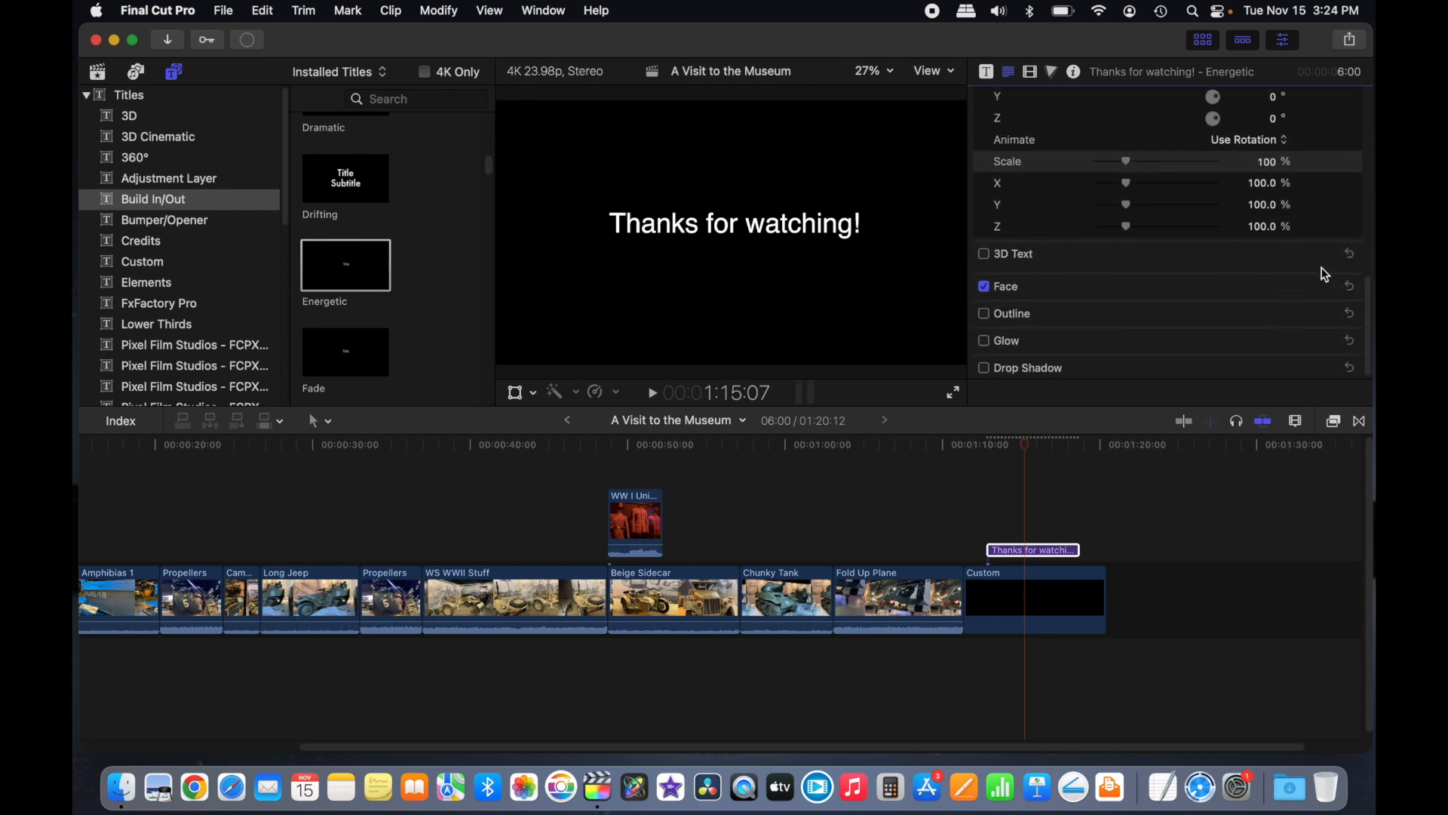
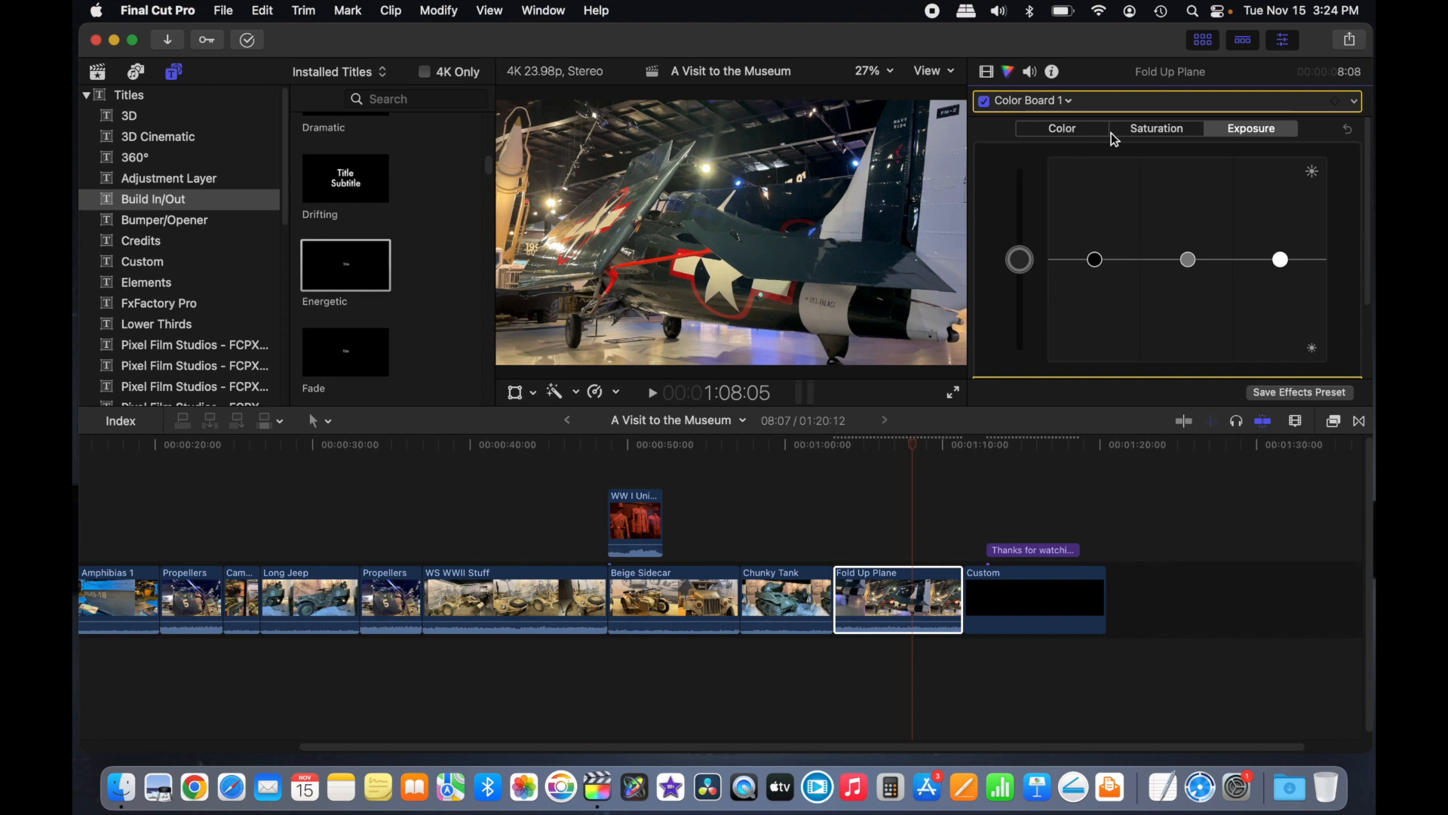
Step: Return the playhead to the start of the timeline and browse the Music library for a soundtrack
click(978, 491)
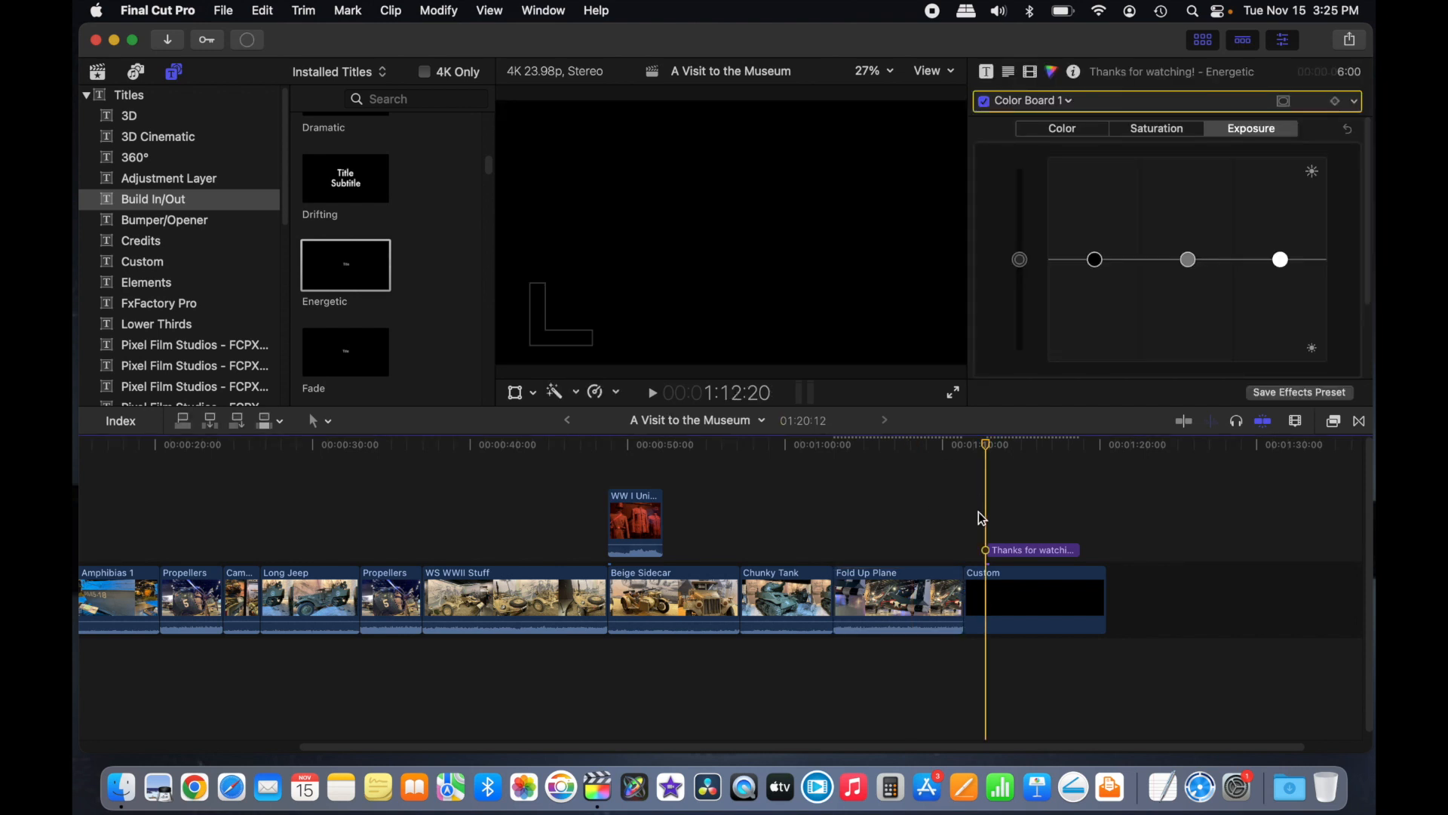
key(Home)
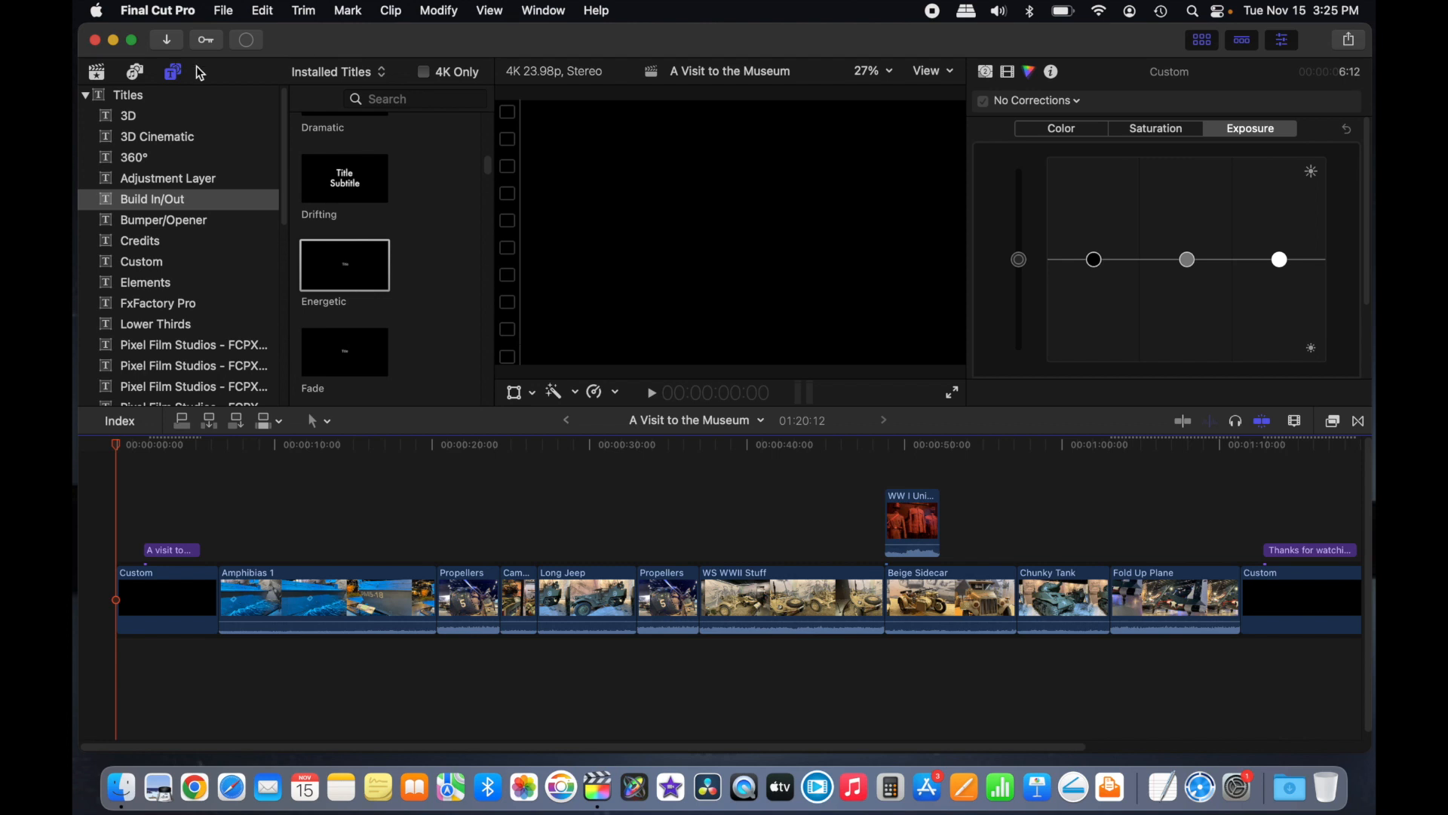
click(137, 73)
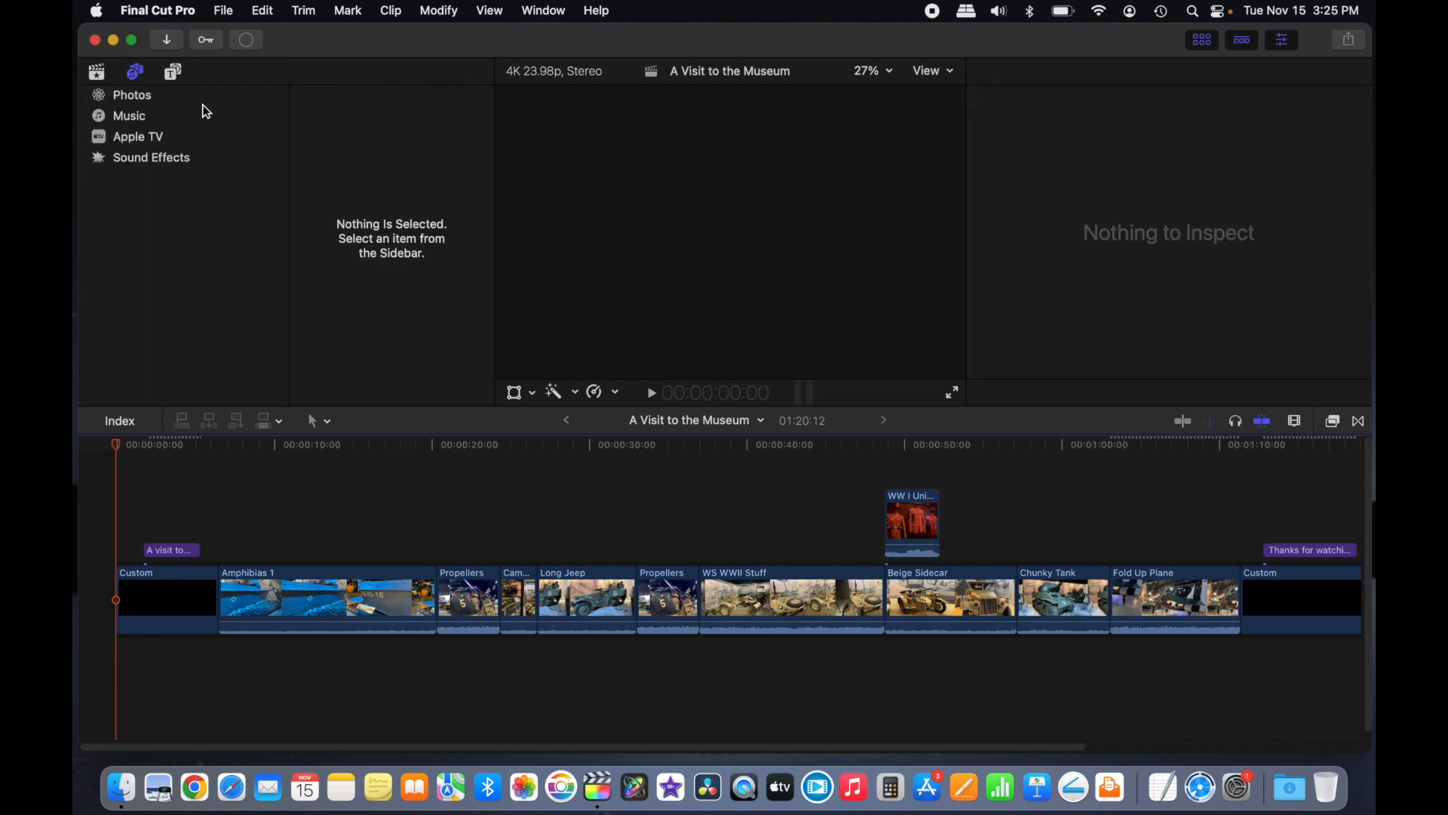
click(133, 117)
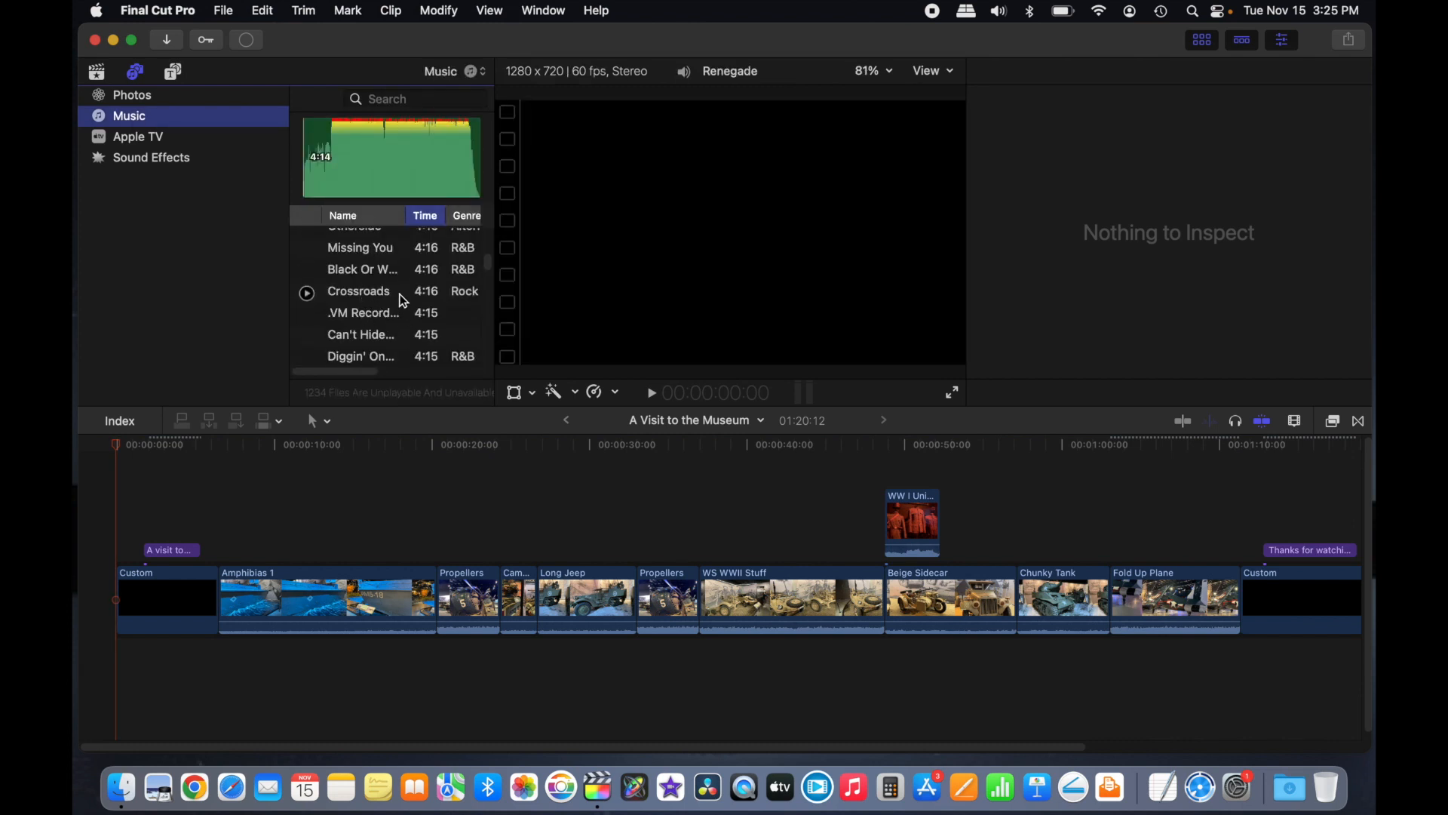
Step: Import bensound-creativeminds.mp3 from Finder's SOUND & MUSIC folder into the American Heritage Museum event and select the imported clip
click(97, 72)
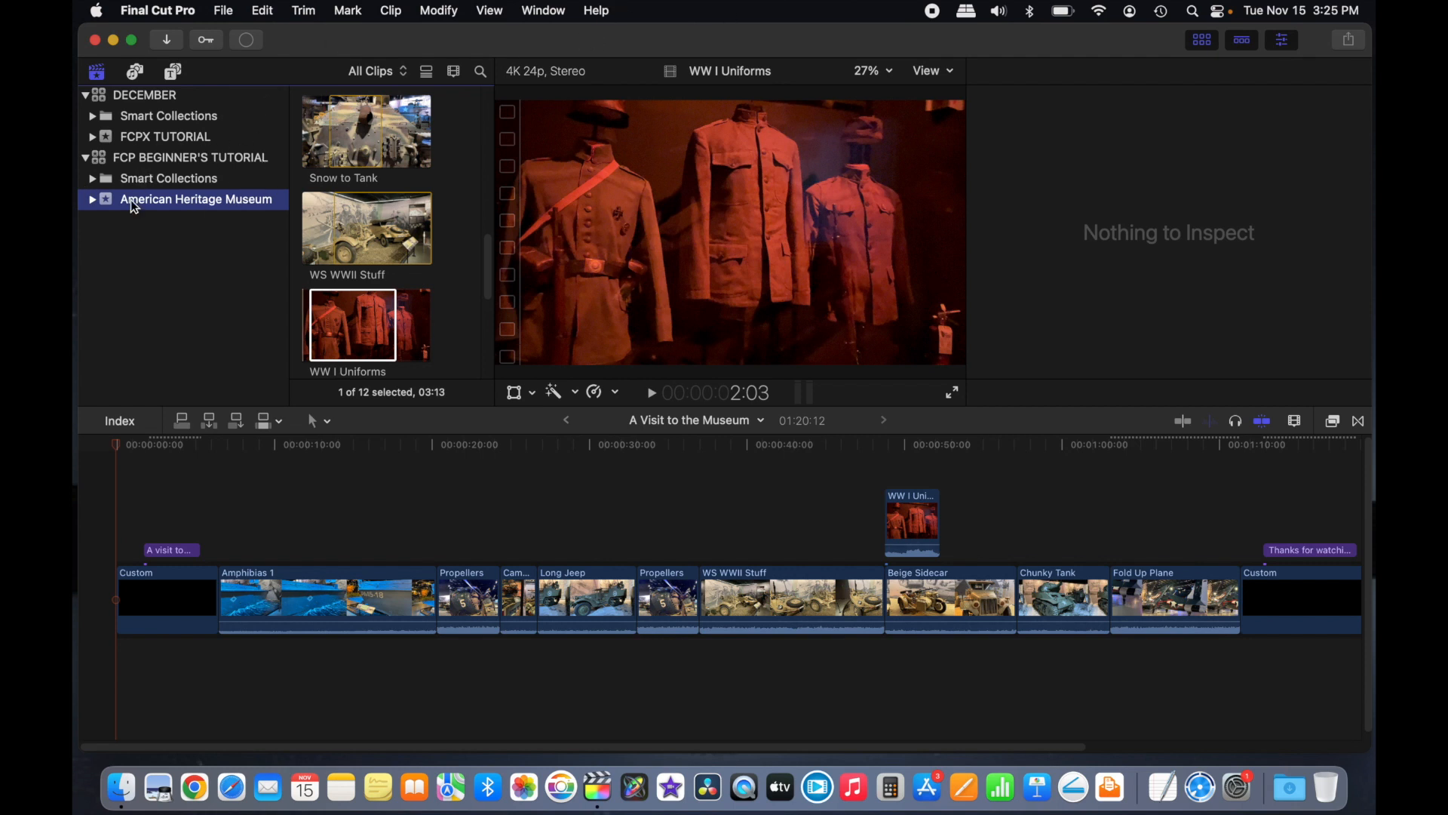
drag(1153, 48, 903, 99)
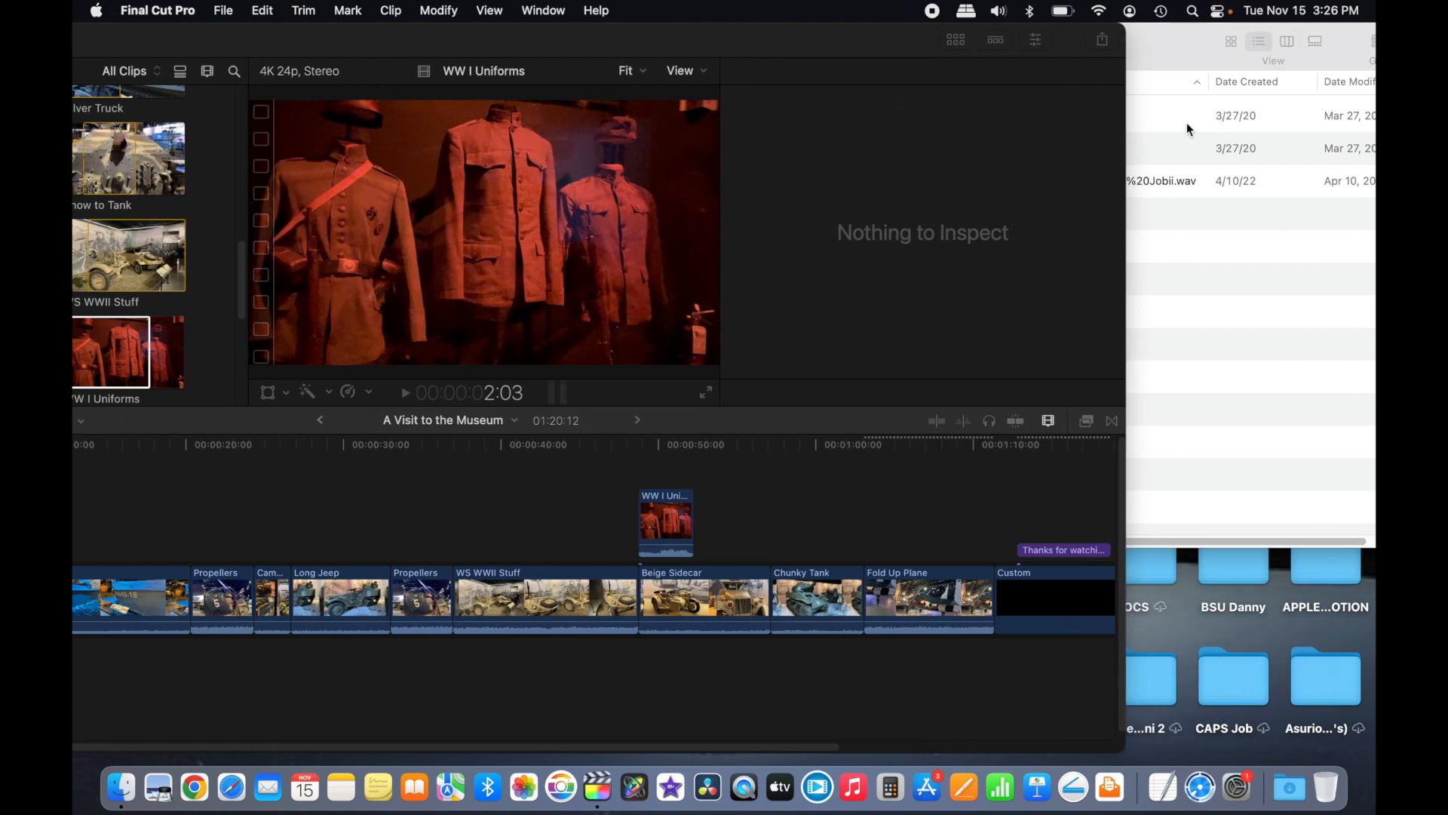
click(1156, 106)
drag(1021, 126, 189, 244)
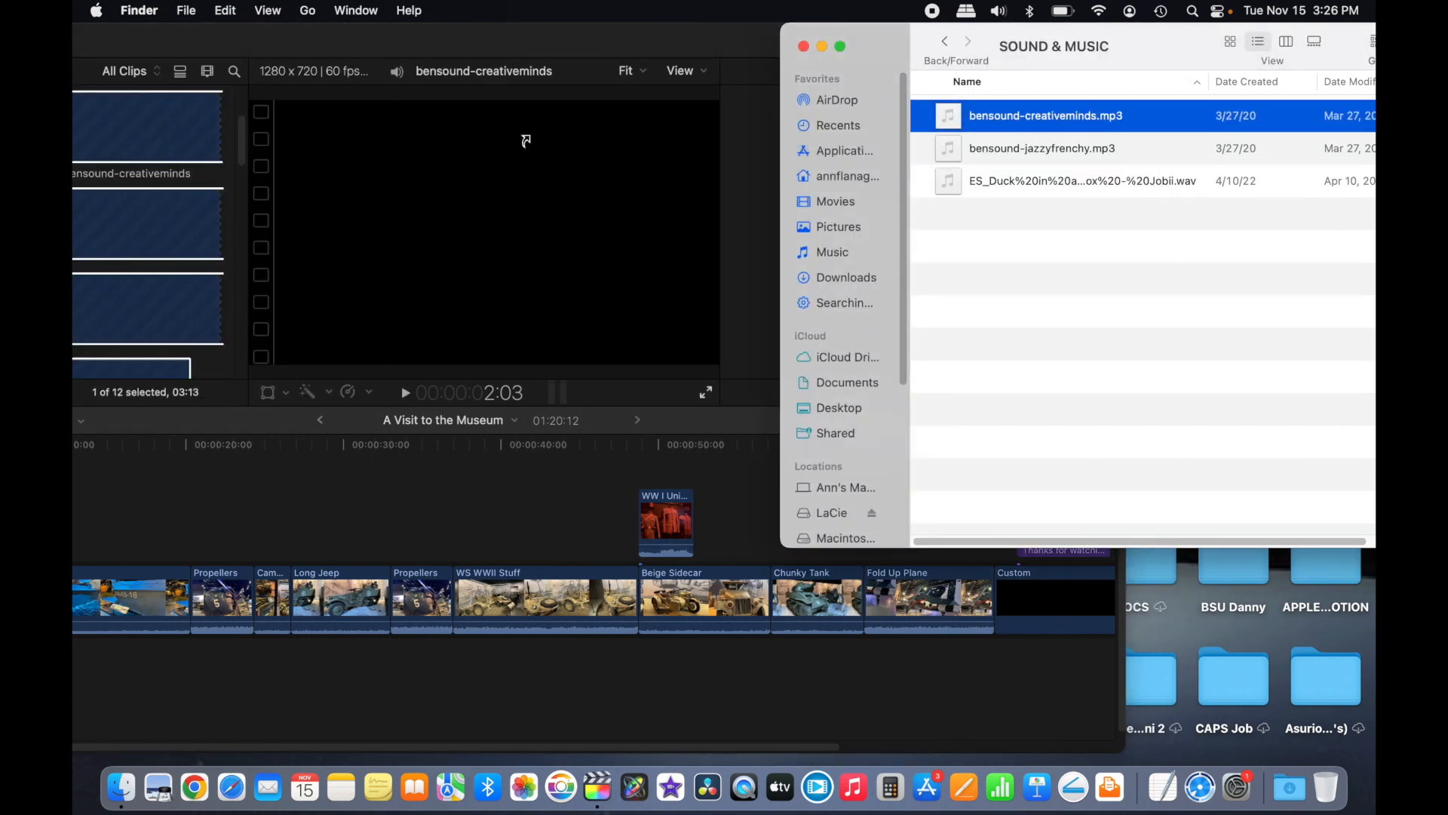
double_click(758, 39)
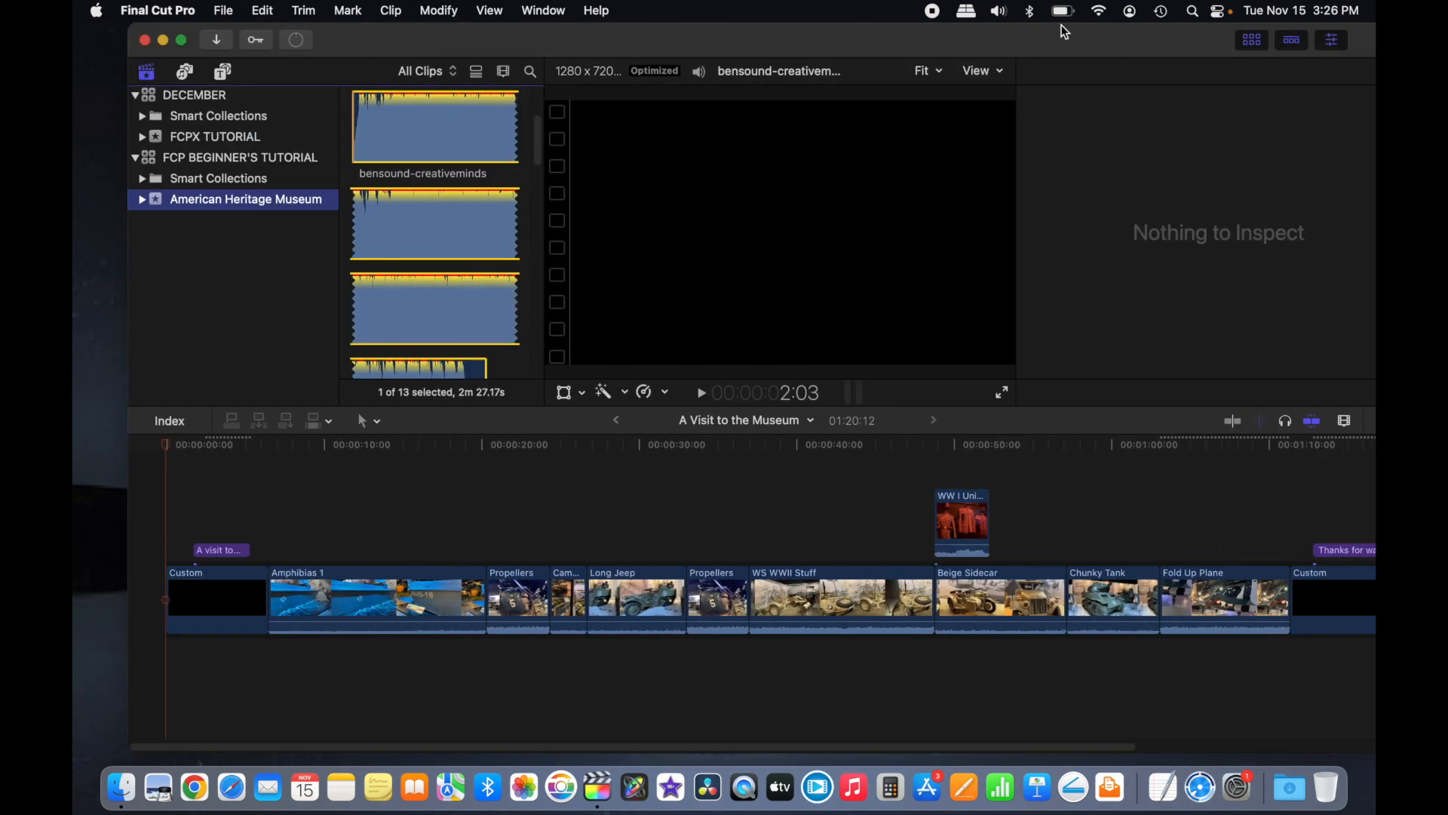
click(398, 141)
key(super+4)
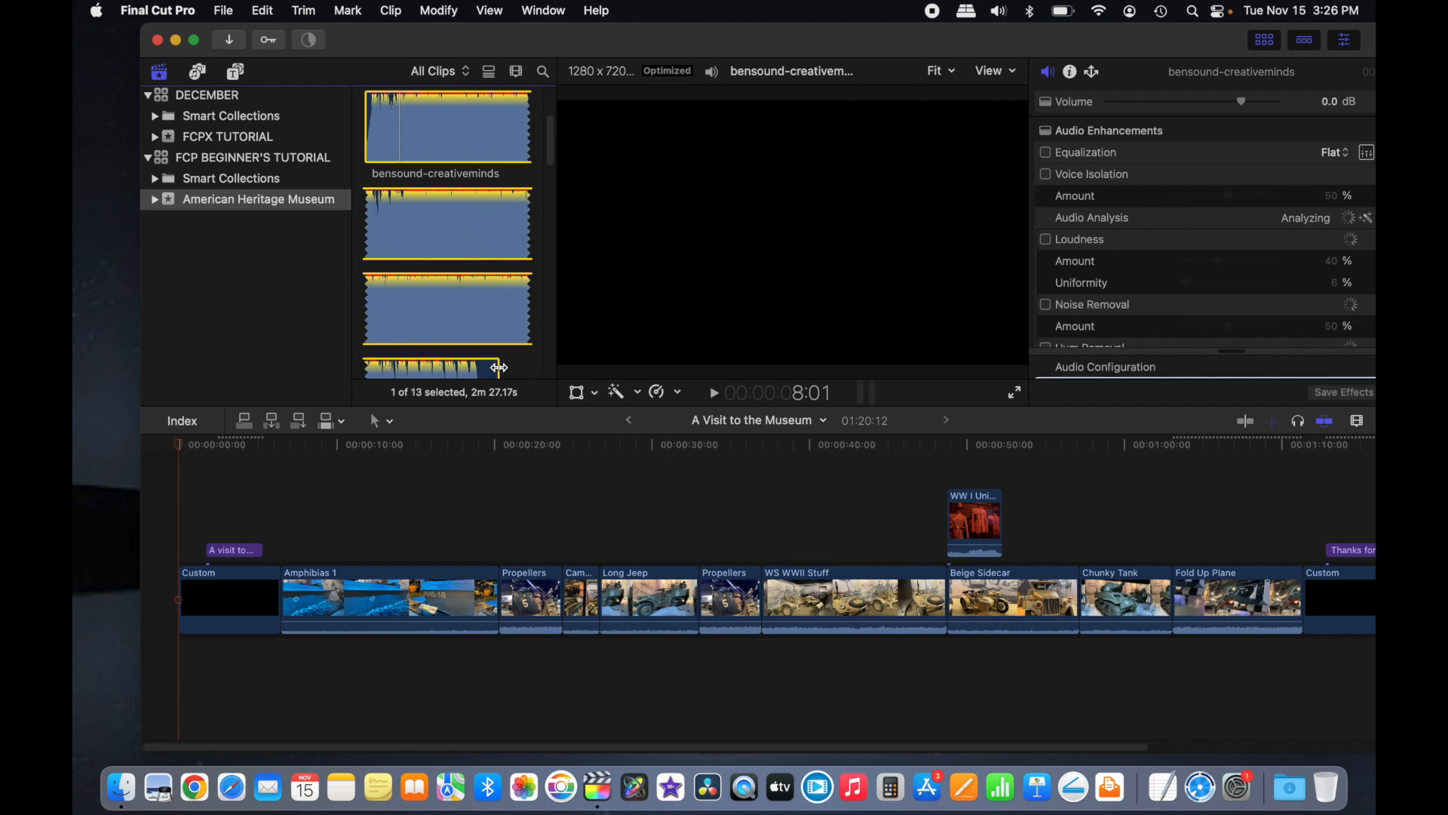
Step: Mark a range of the bensound-creativeminds clip from about 2:19 to about 1:08:27 with In and Out points
scroll(483, 354, down, 2)
drag(479, 179, 482, 156)
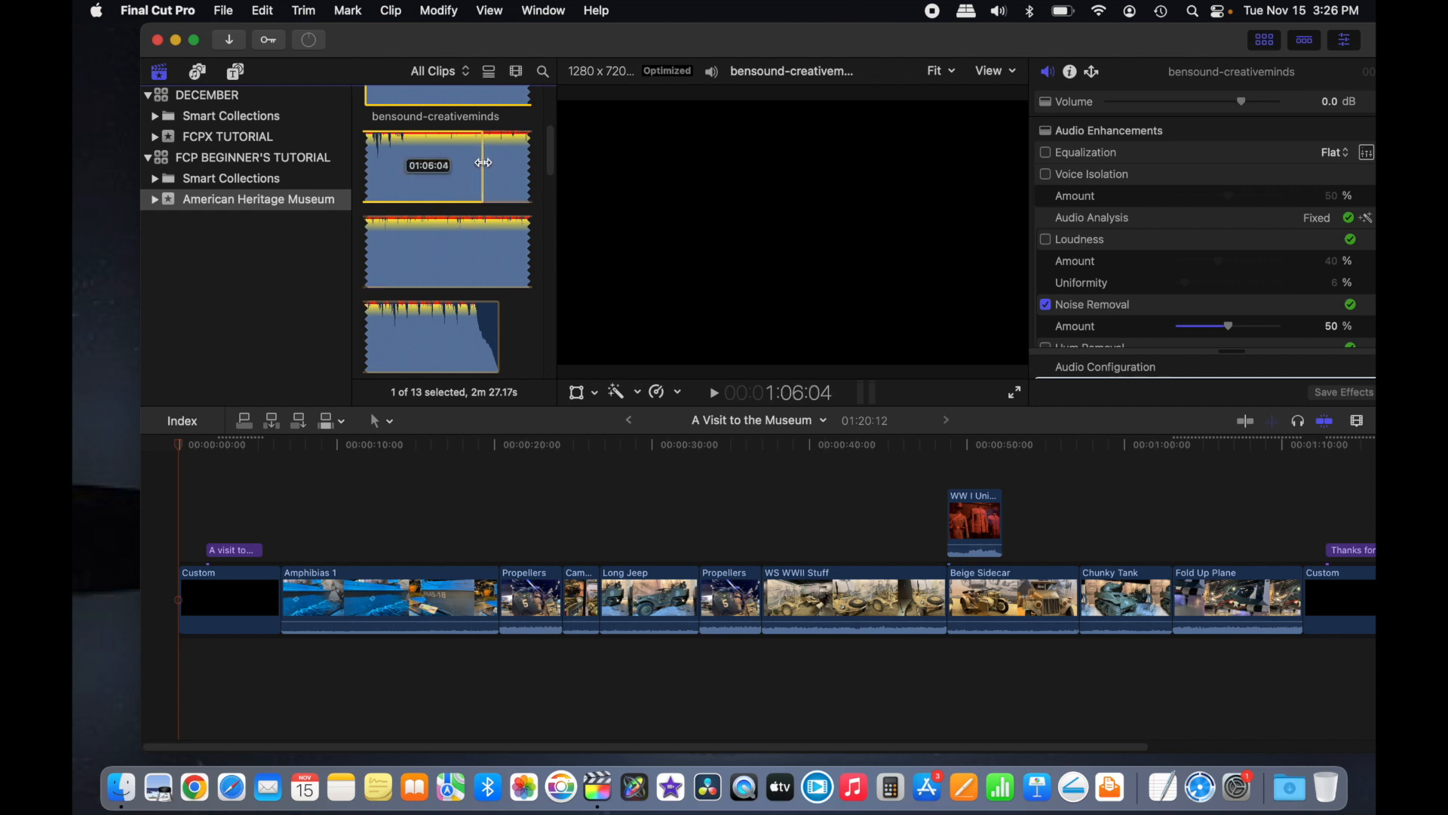
scroll(485, 261, up, 6)
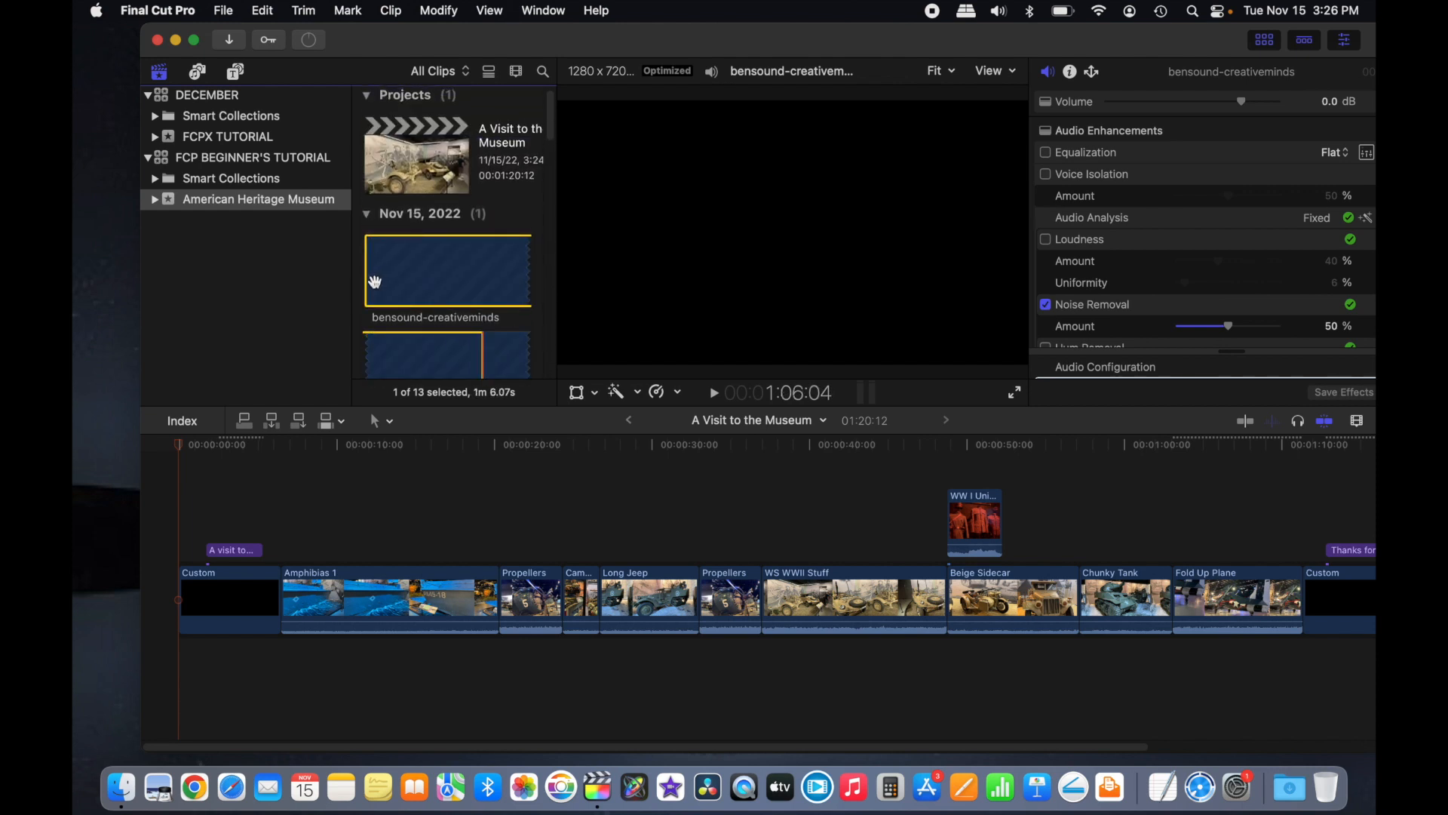
key(i)
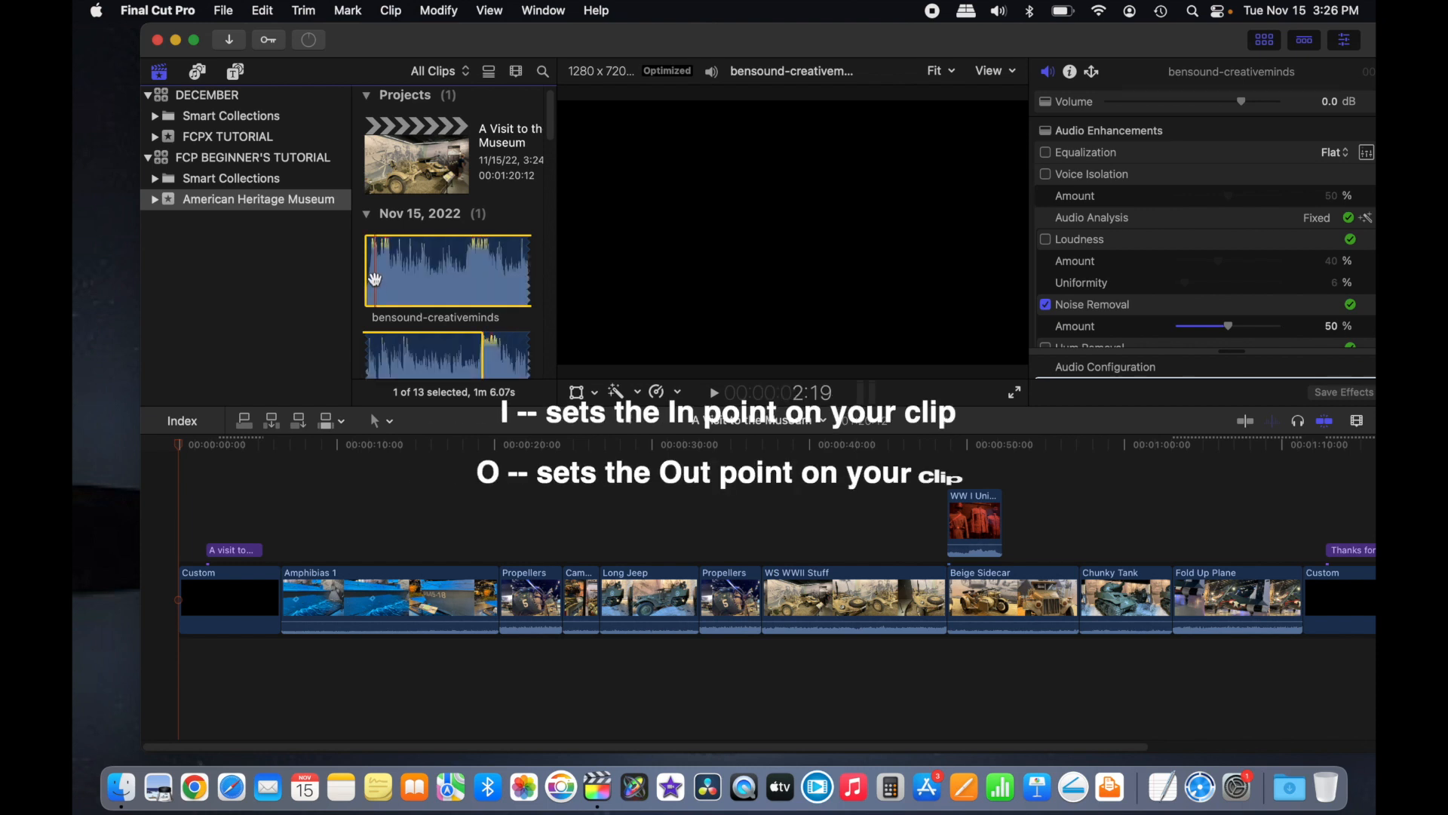
scroll(497, 359, down, 1)
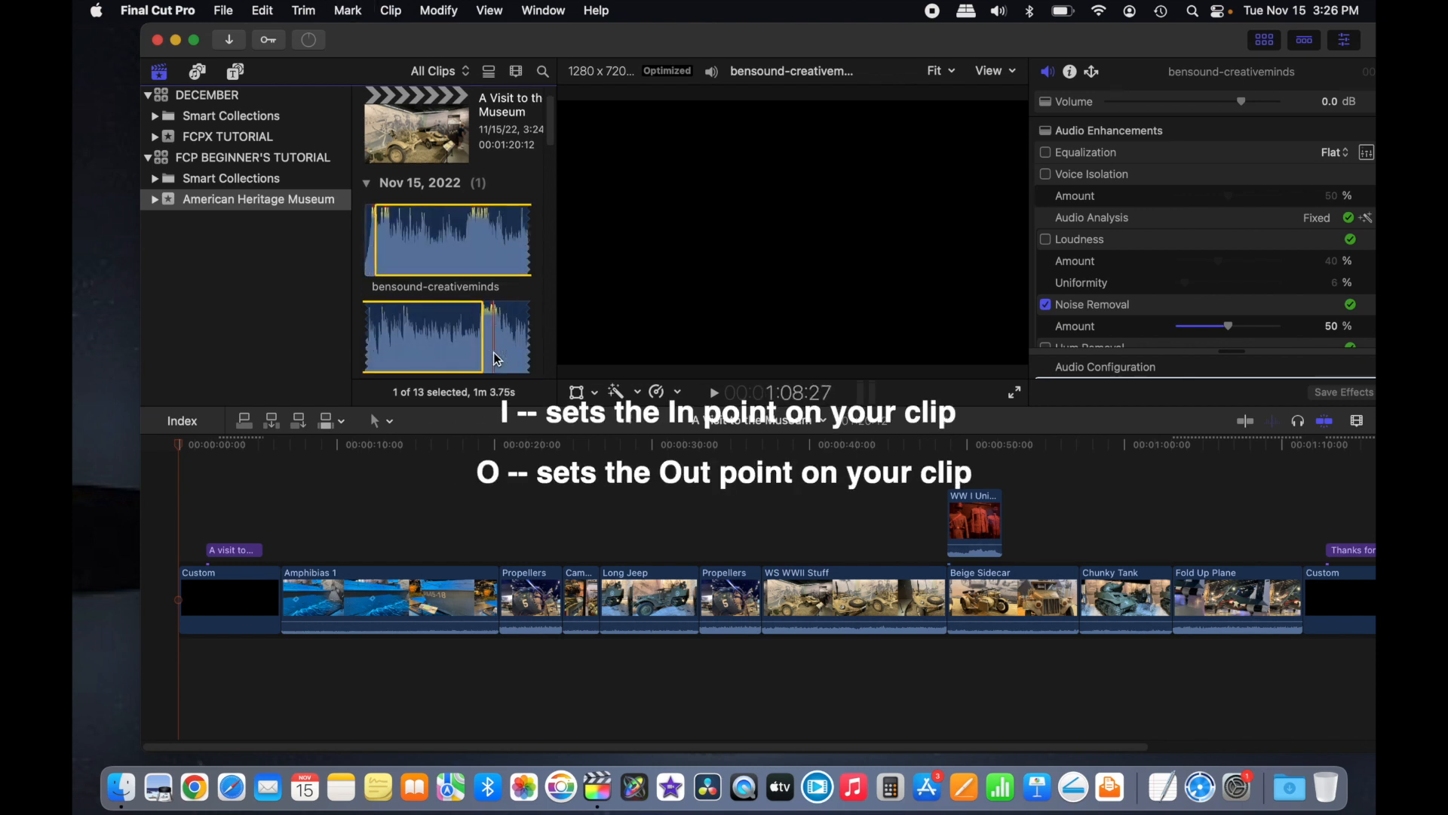
key(o)
Step: Place the marked music under the video from the timeline's start and extend its end to a length of 01:12:20
drag(440, 238, 285, 677)
drag(456, 664, 355, 658)
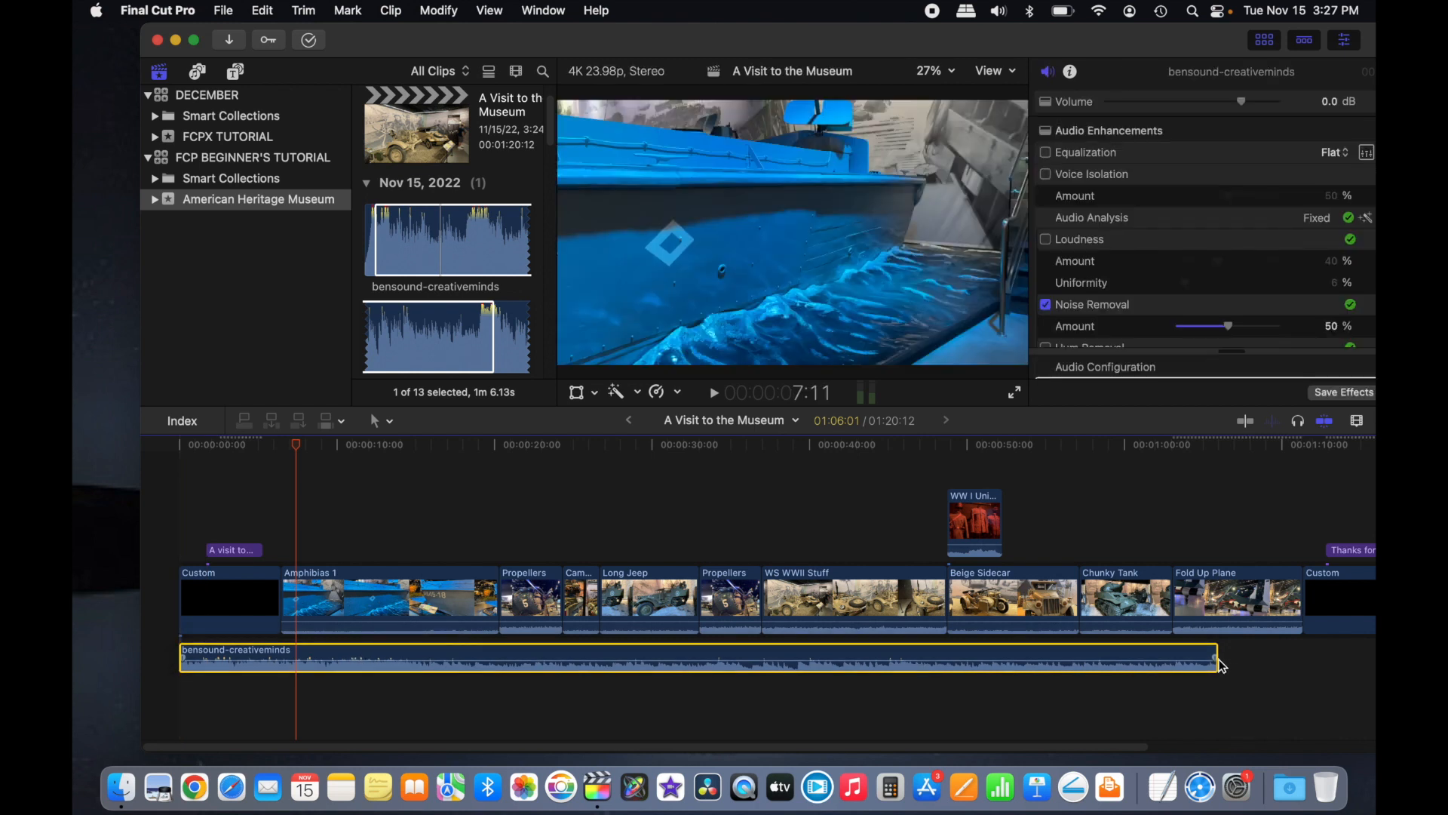
drag(1214, 657, 1332, 658)
scroll(1332, 661, right, 8)
scroll(805, 681, left, 8)
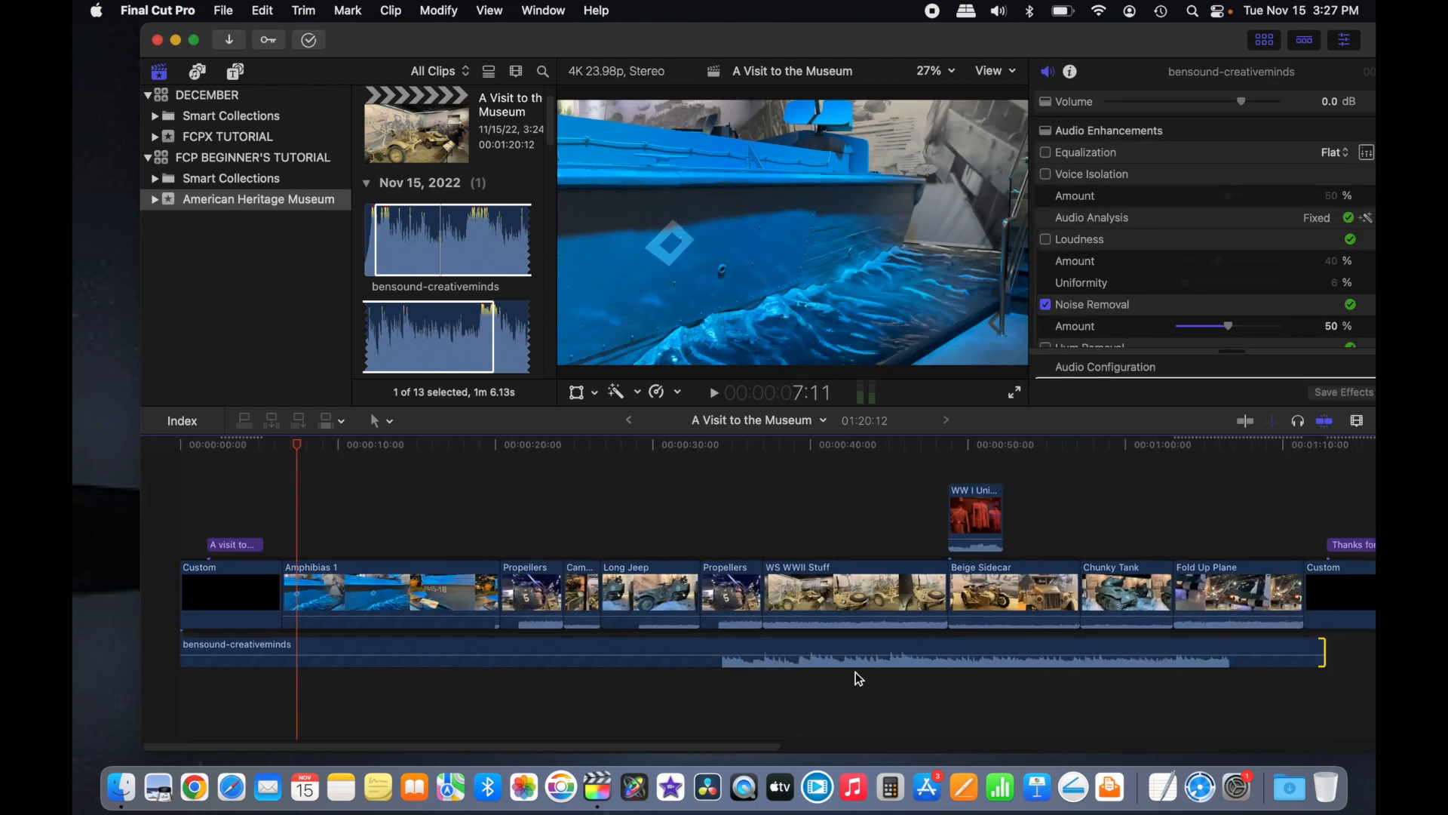
Step: Lower the volume of the background music in the timeline to -9.5 dB
click(621, 658)
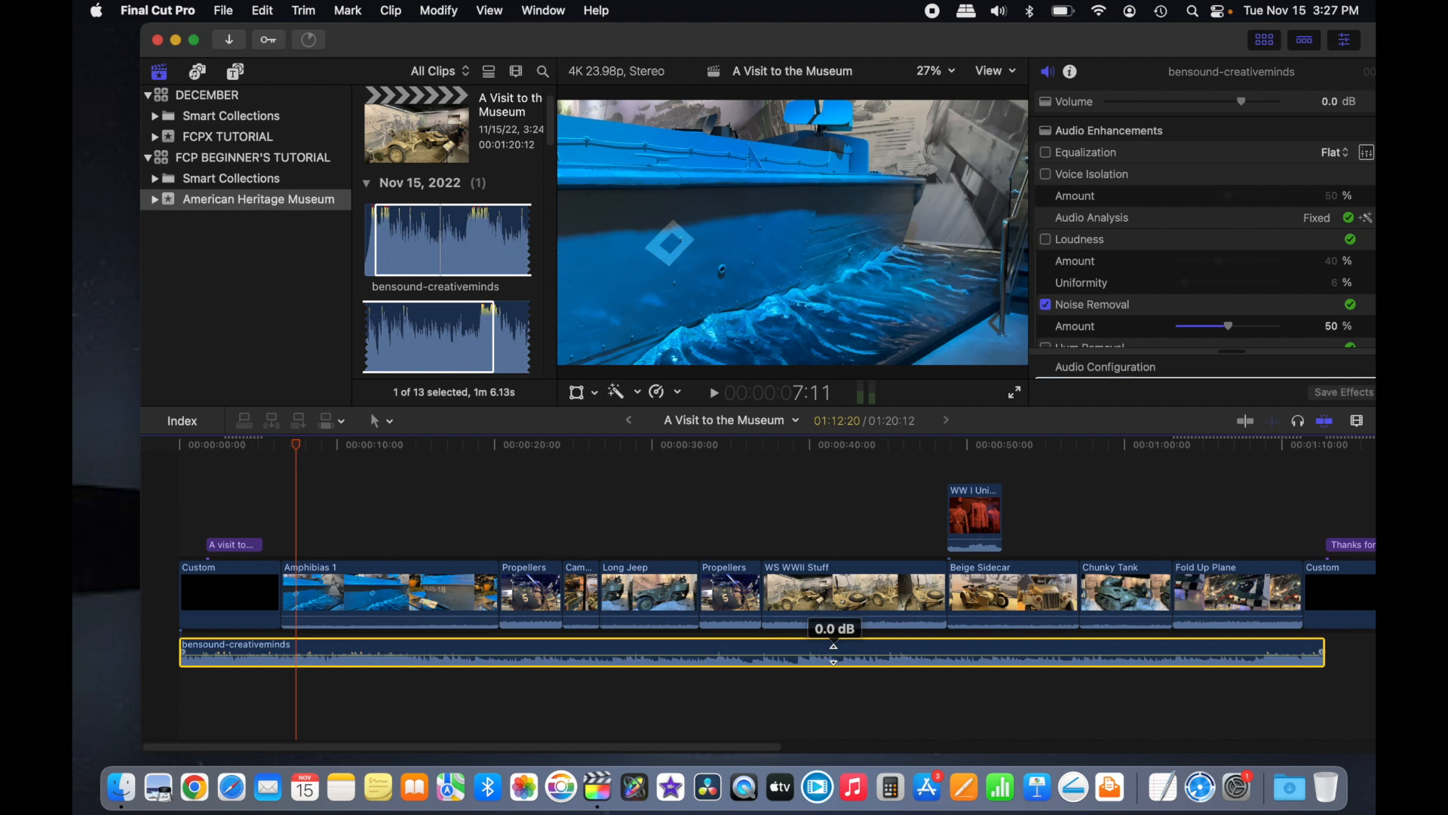
drag(833, 653, 833, 654)
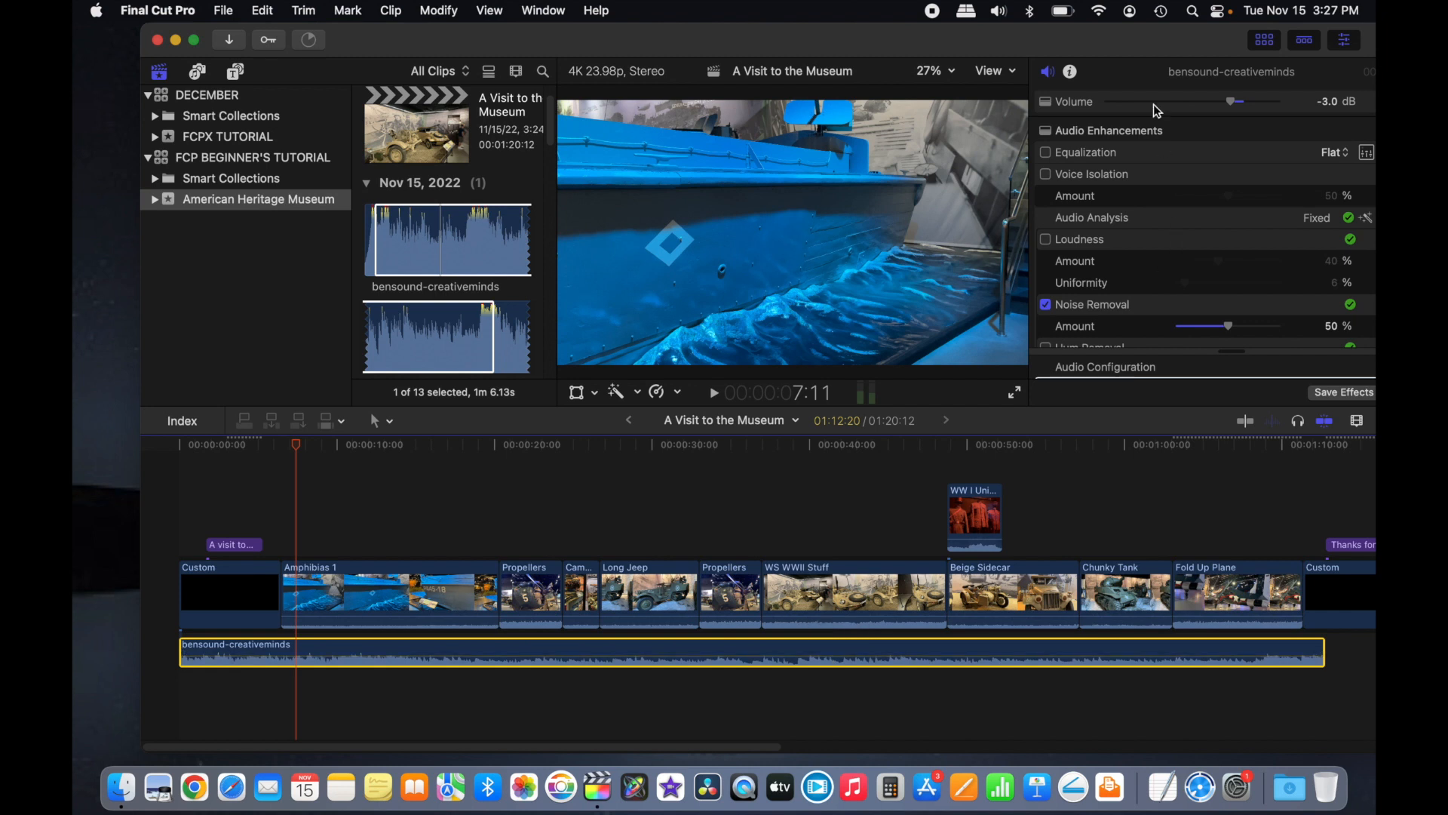
click(1172, 70)
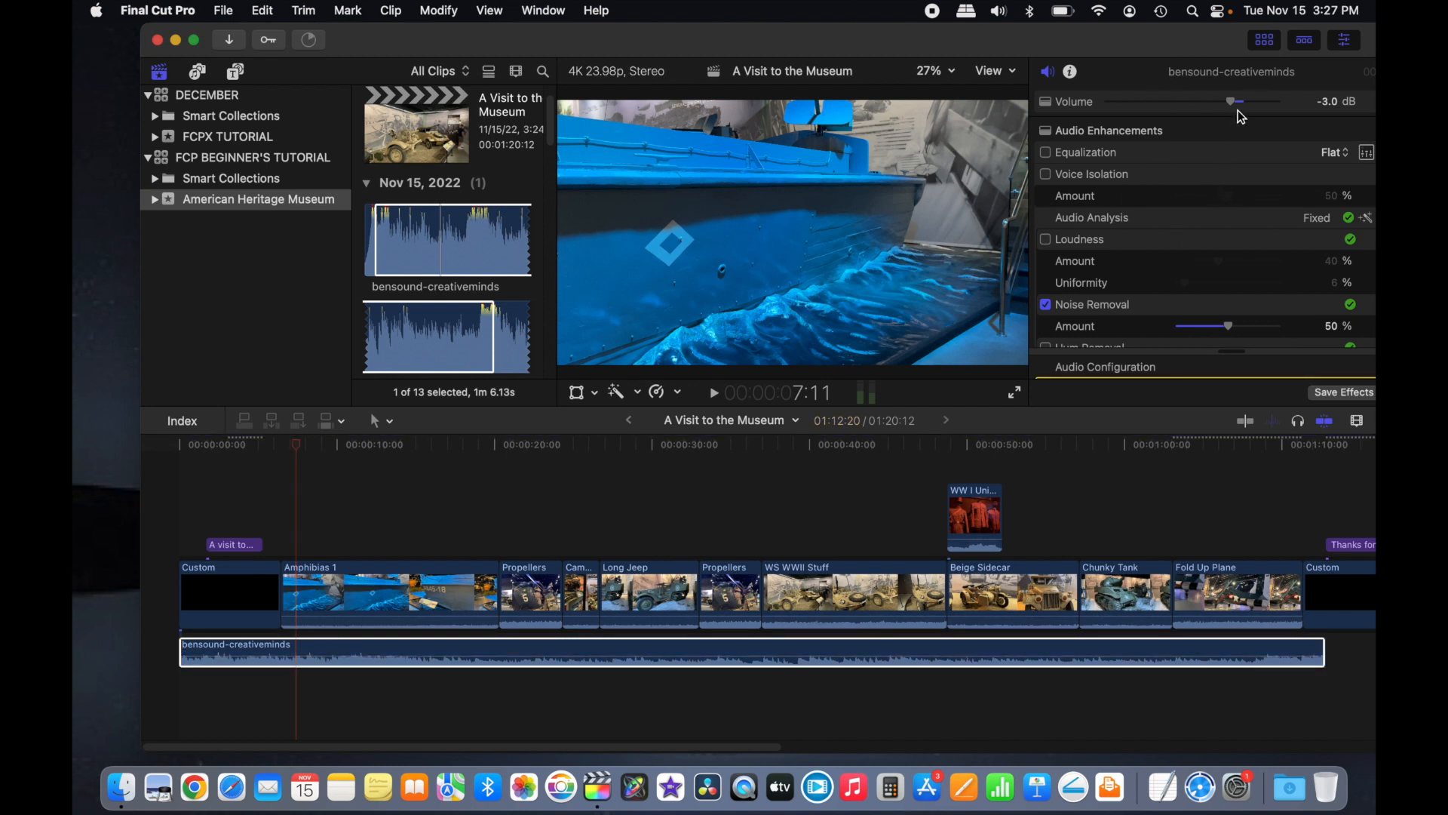
mouse_move(1234, 106)
mouse_down()
mouse_move(1252, 105)
mouse_move(1214, 112)
mouse_up()
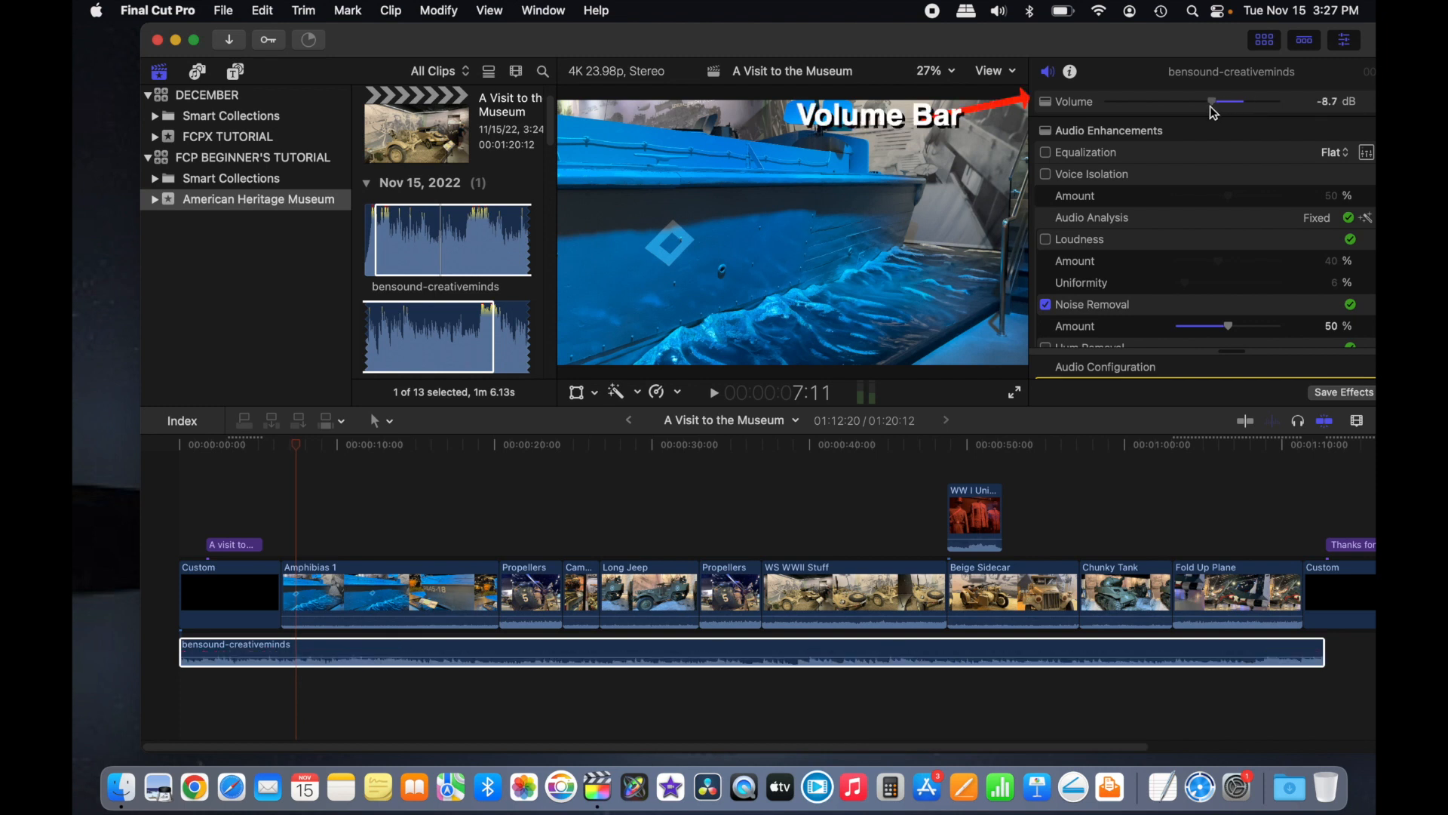
Step: Add two volume keyframes near the end of the music and pull the last one down and toward the clip's end for a fade-out
scroll(1067, 542, right, 5)
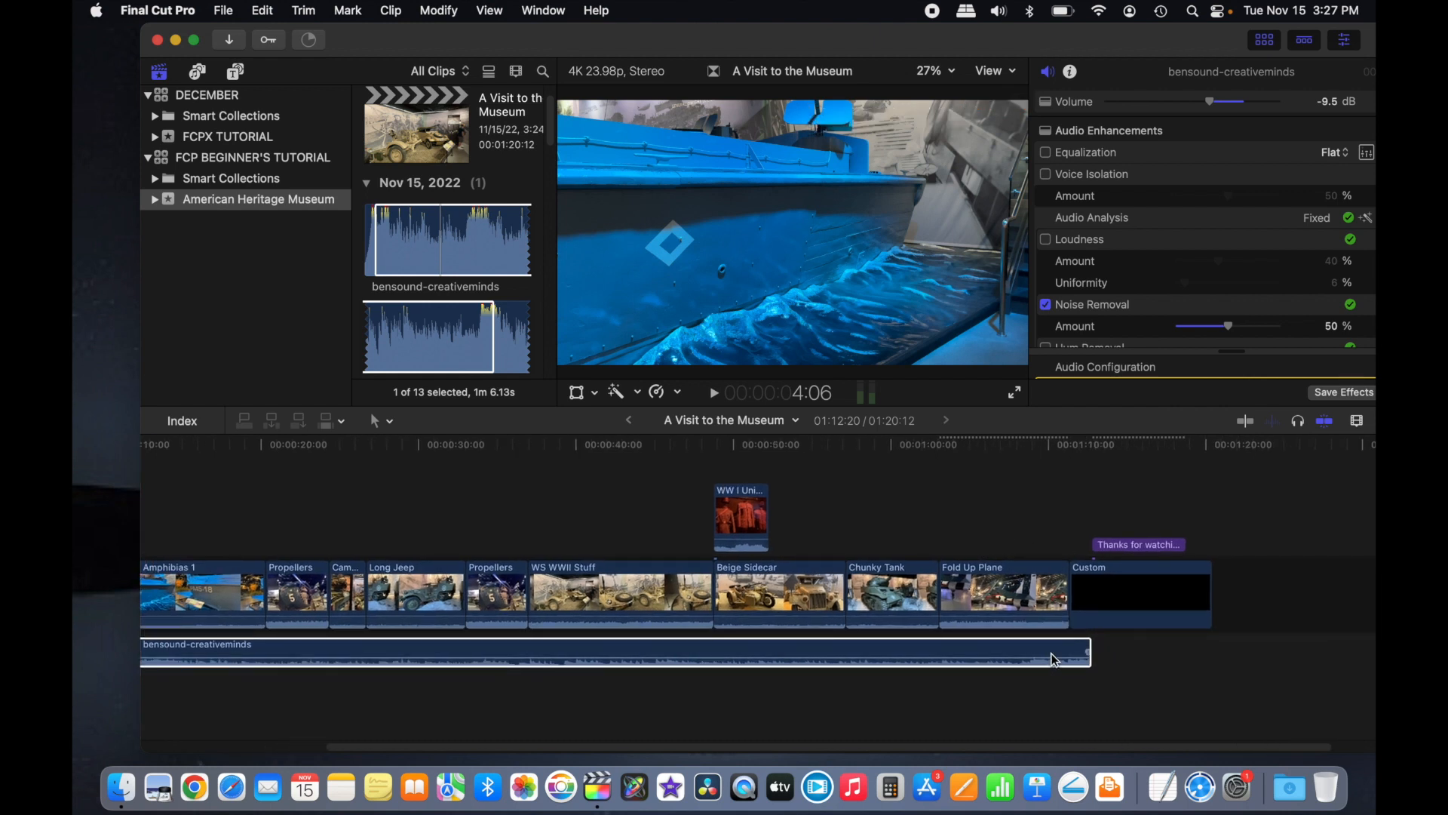
mouse_move(1047, 657)
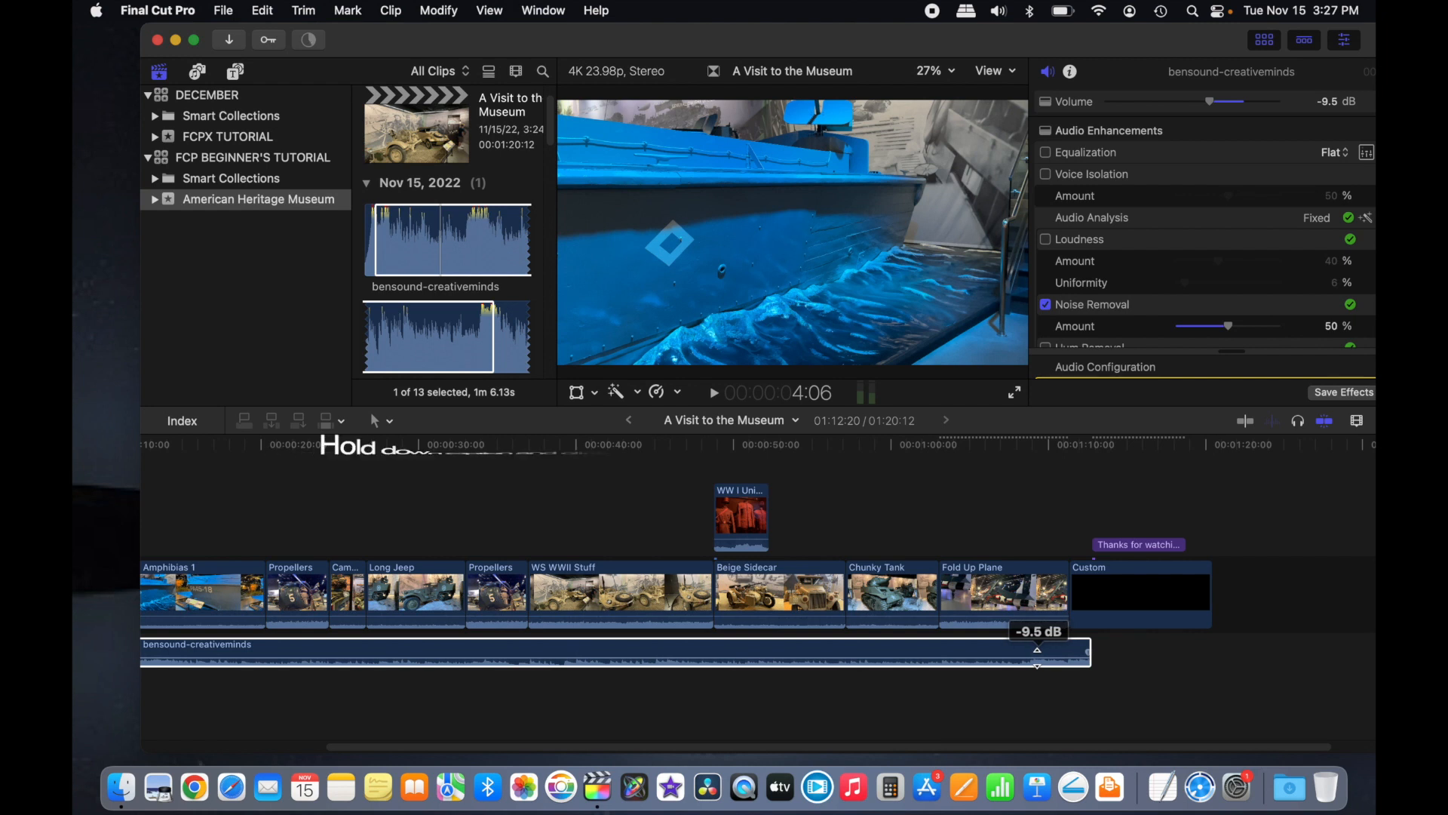
alt+click(1038, 658)
alt+click(1054, 657)
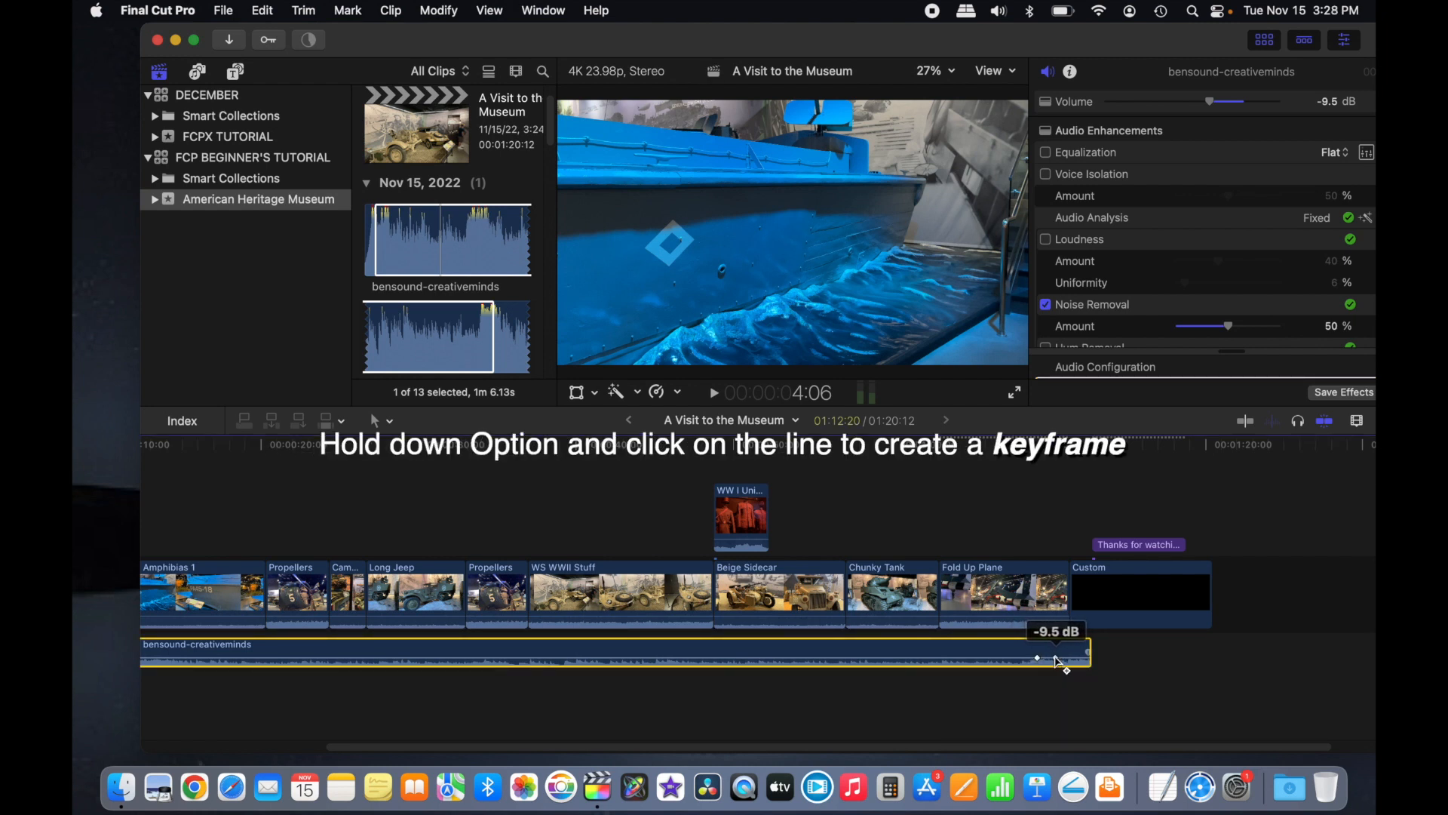
click(1077, 657)
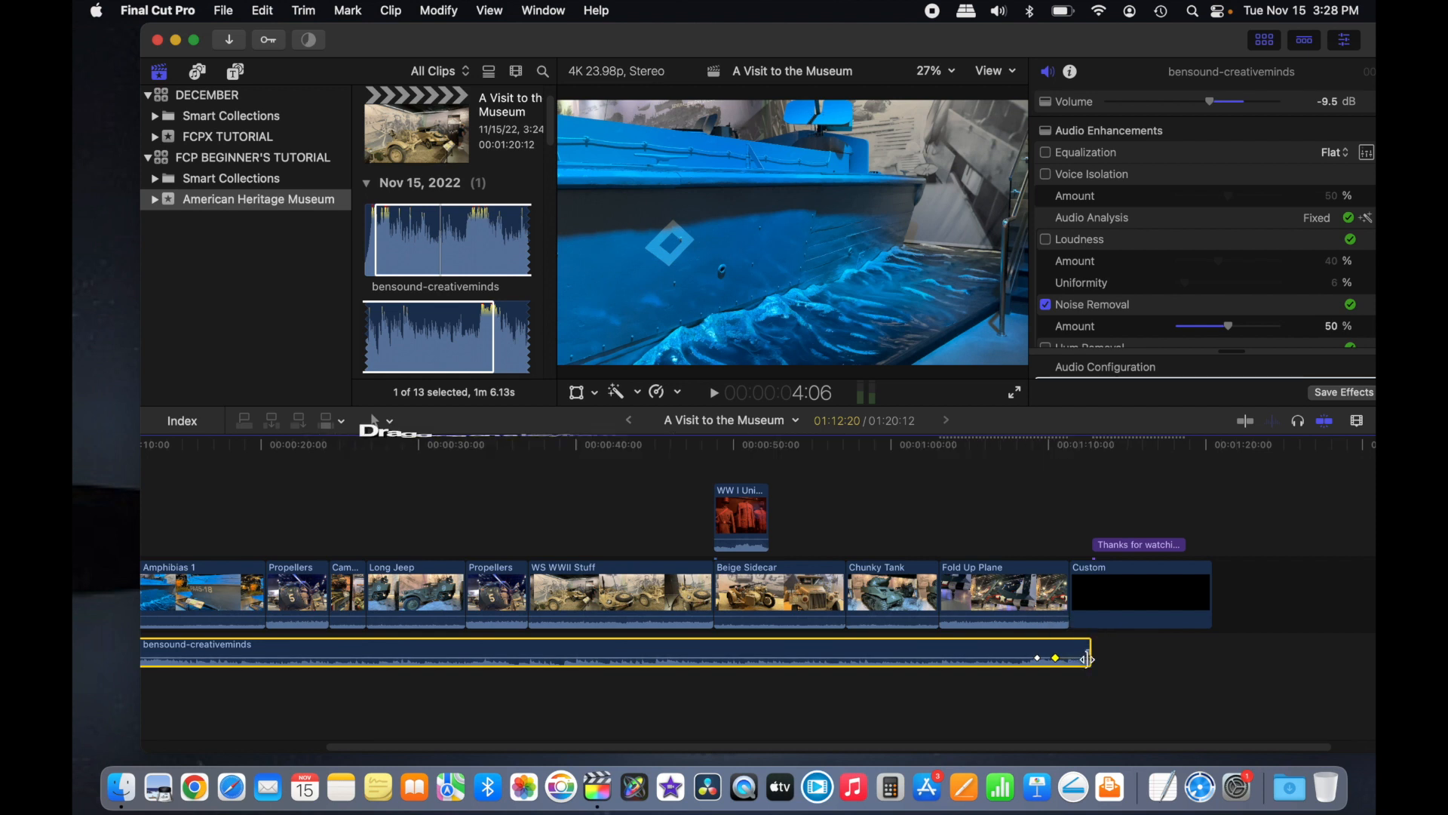
click(1086, 659)
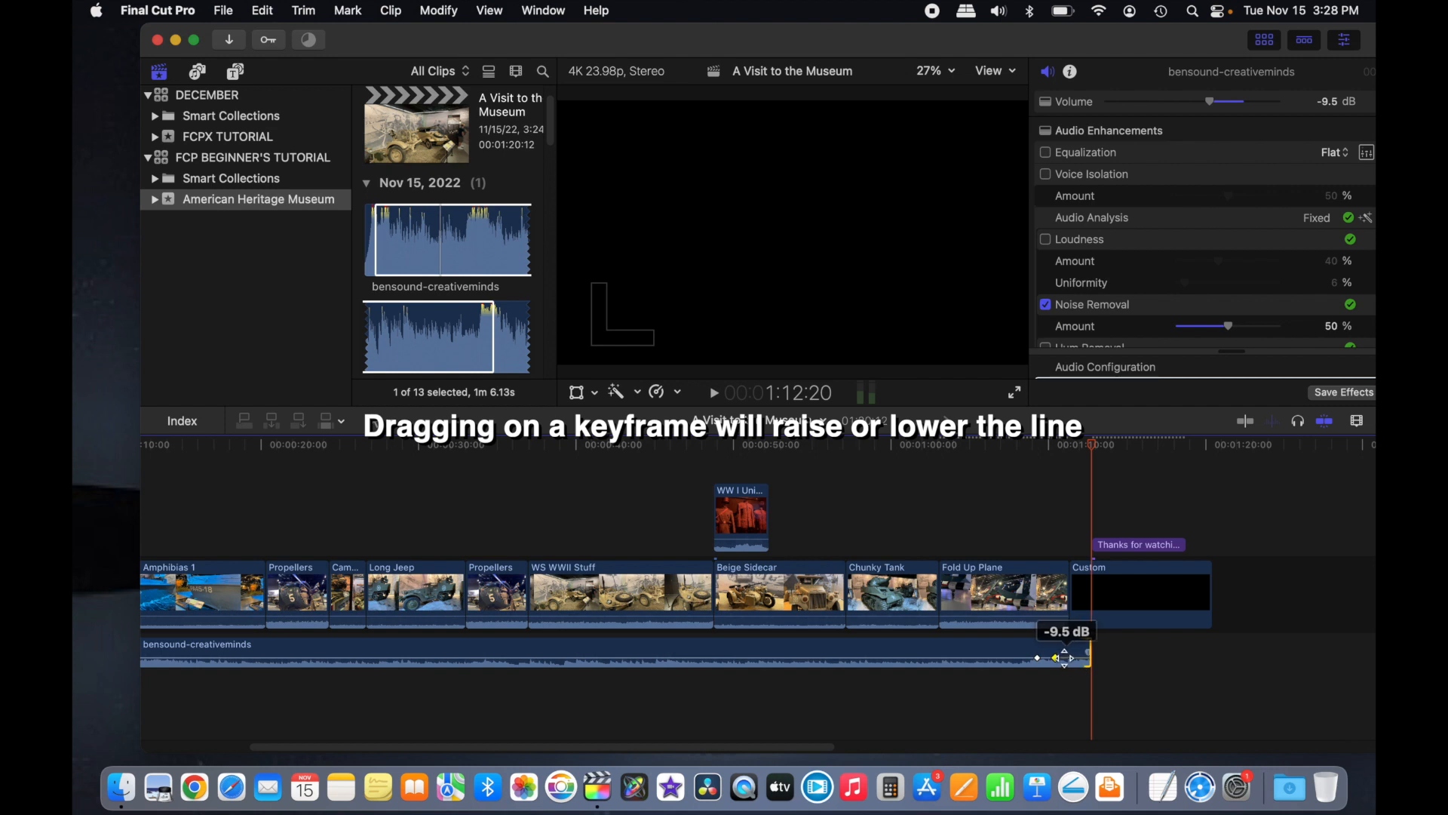
drag(1063, 661, 1088, 668)
Step: Play the timeline from about 1:07:21 to check the music's fade-out over the end of the Fold Up Plane clip
click(938, 534)
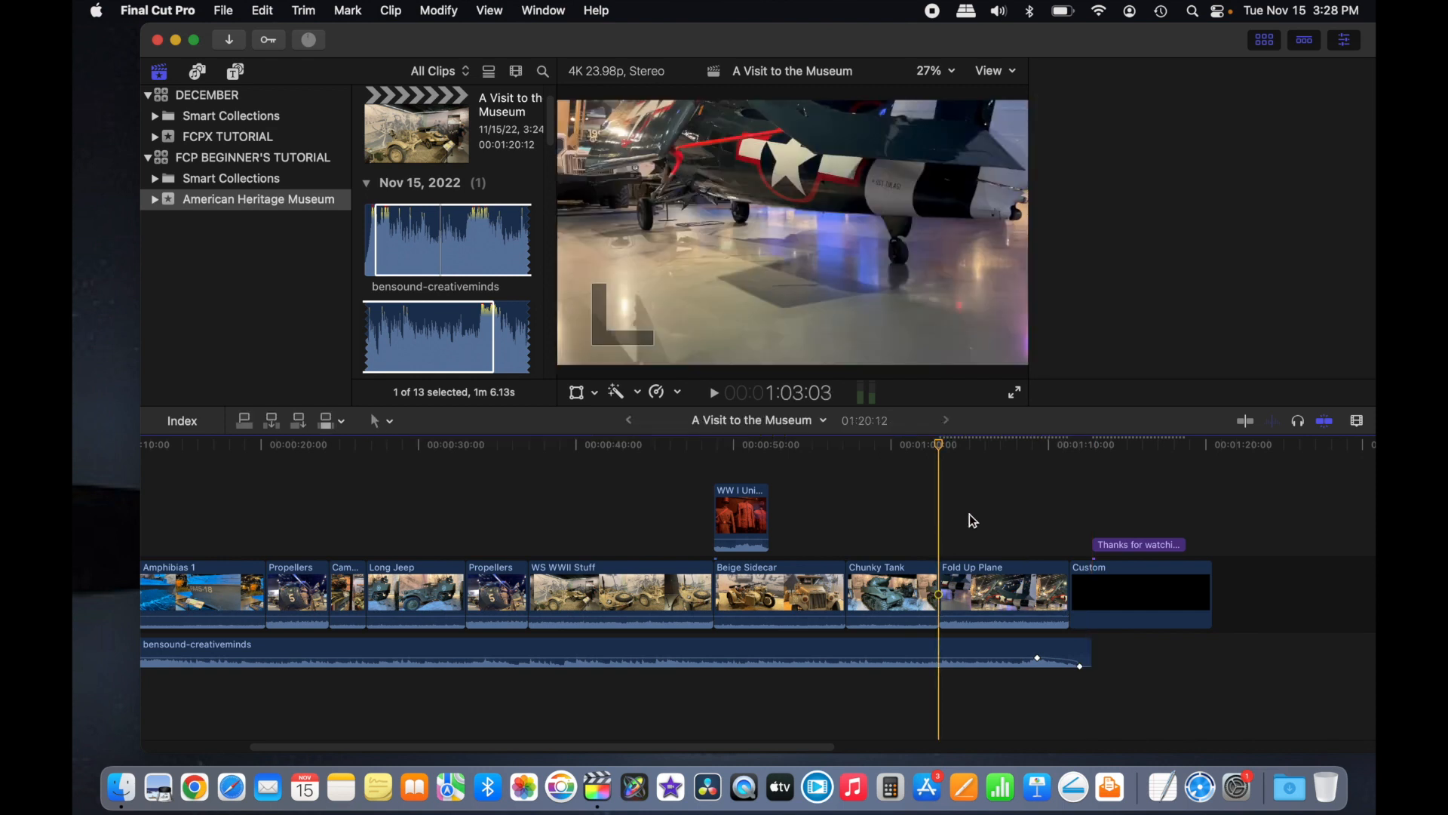
key(super+6)
click(1015, 524)
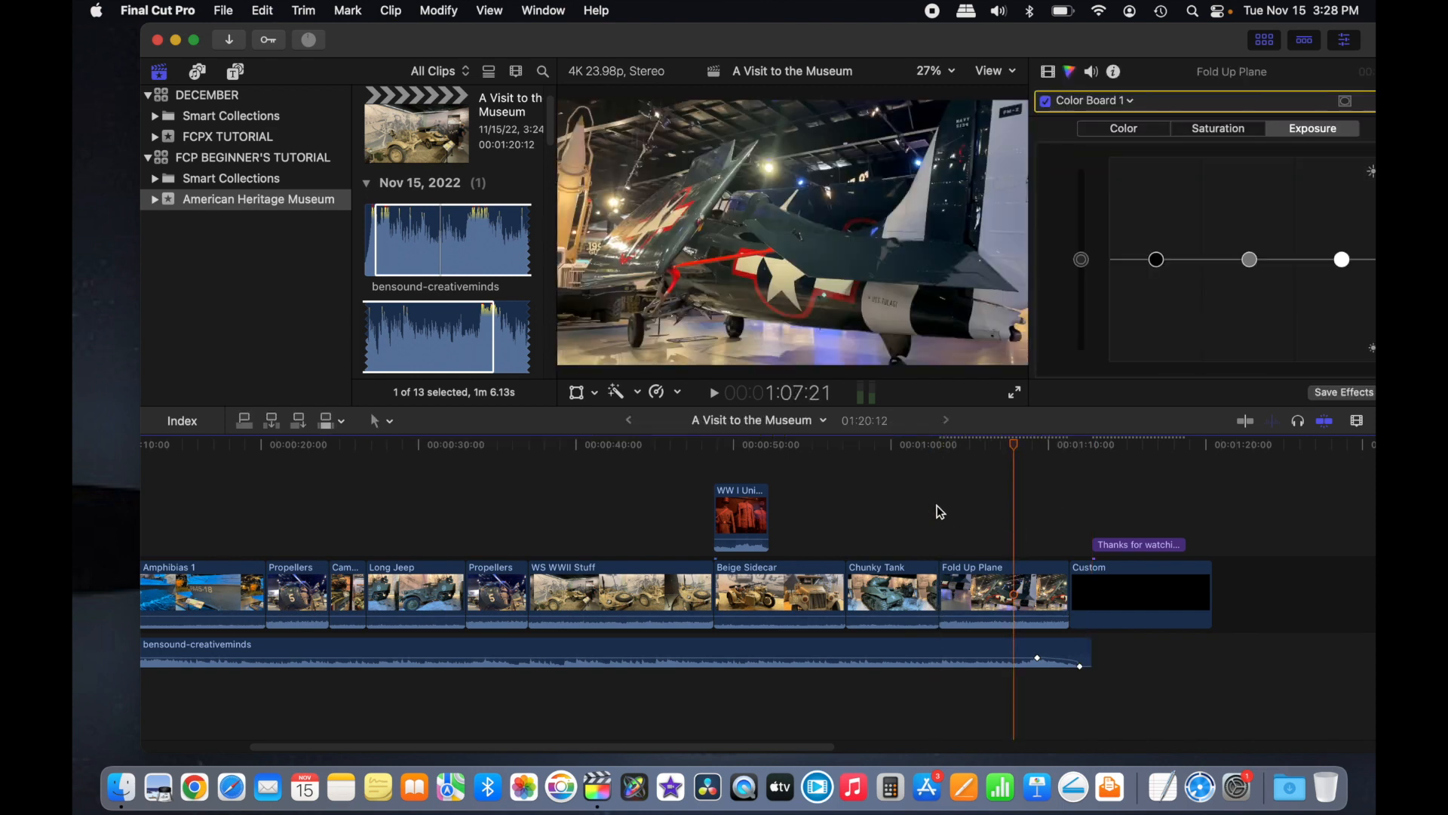
key(space)
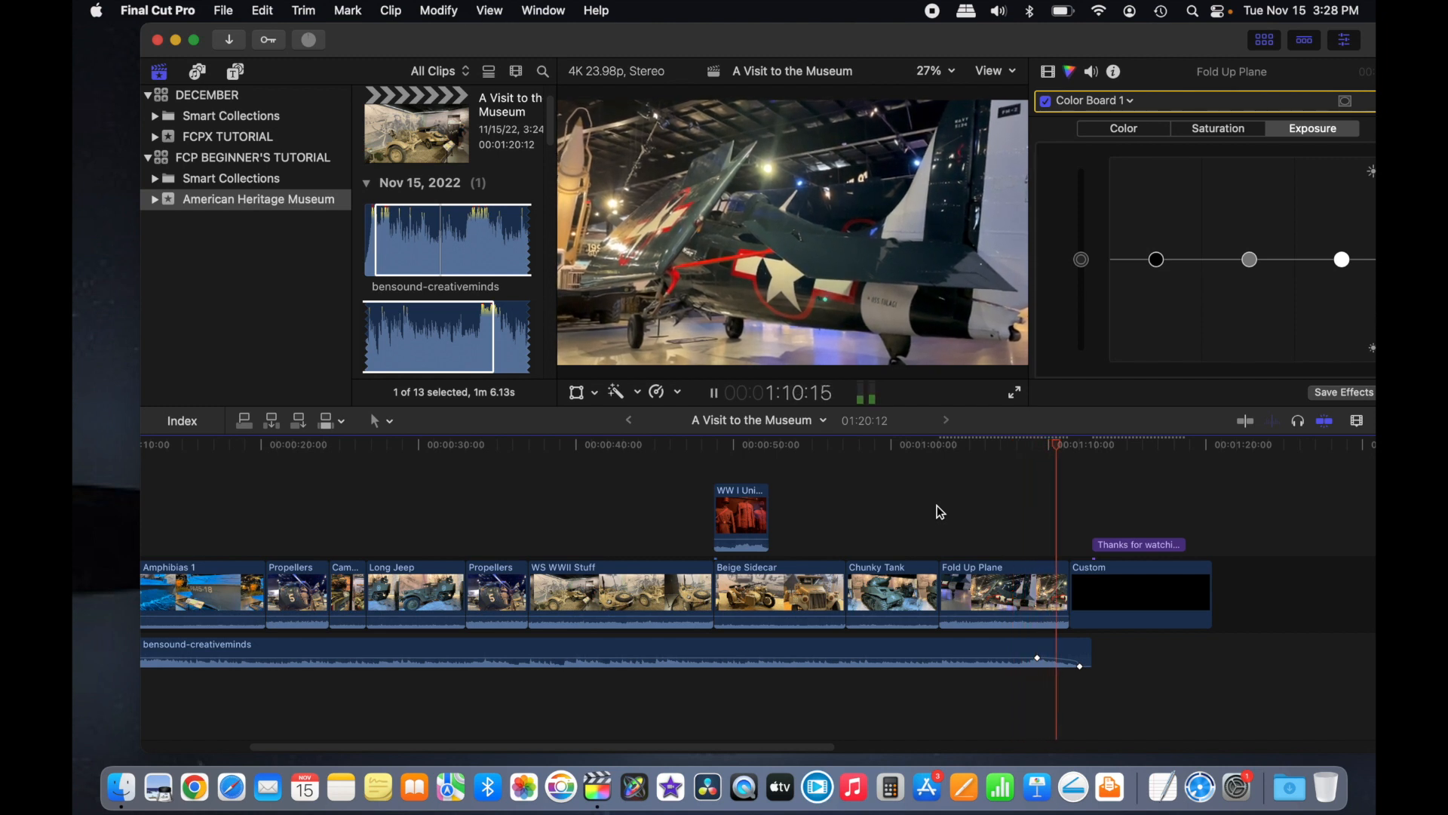
key(space)
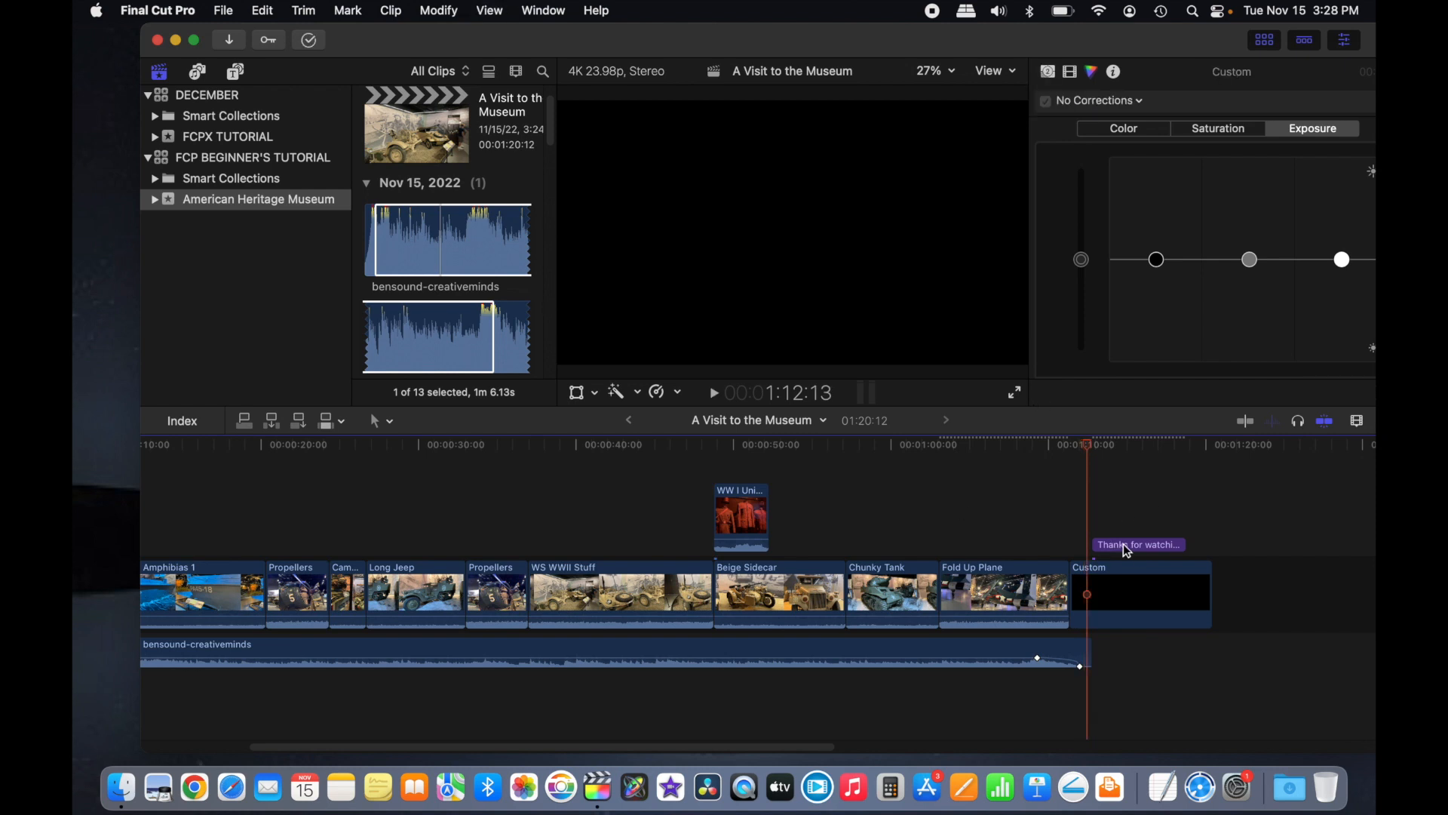
Step: Add Cross Dissolve transitions between the second Propellers clip and WS WWII Stuff, and before the Long Jeep clip
scroll(936, 596, left, 5)
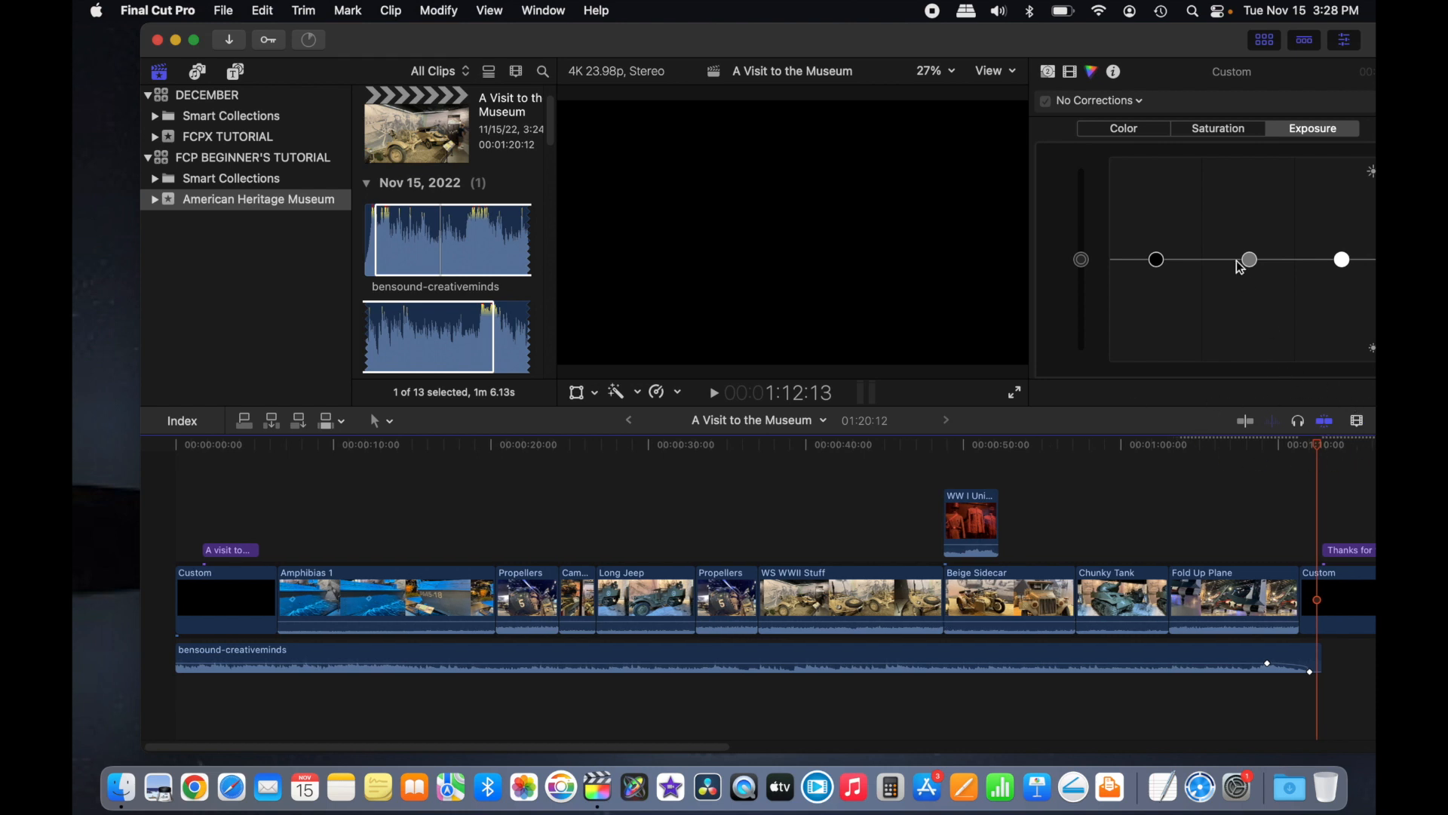
drag(1213, 36, 1157, 41)
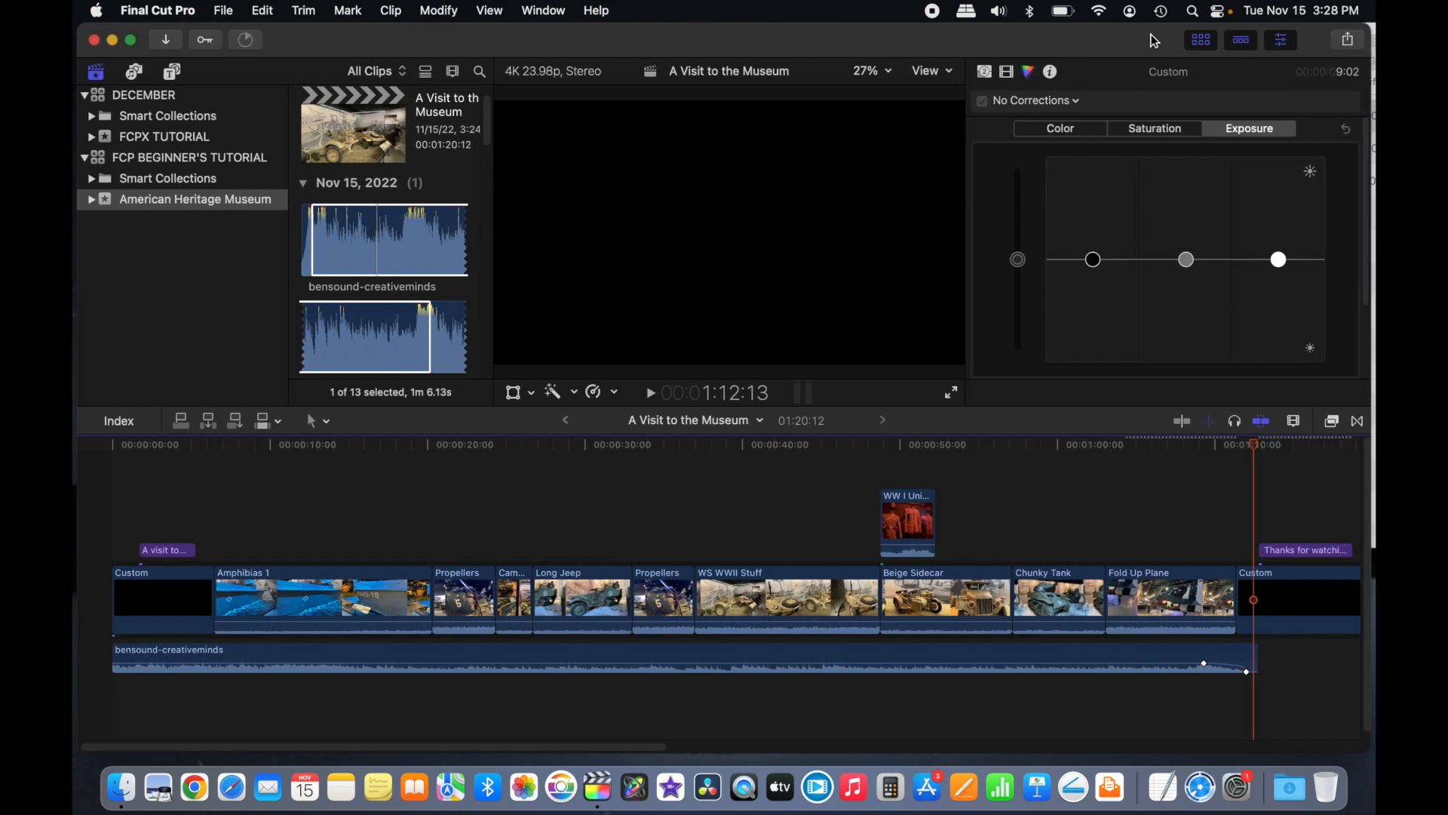
click(1359, 424)
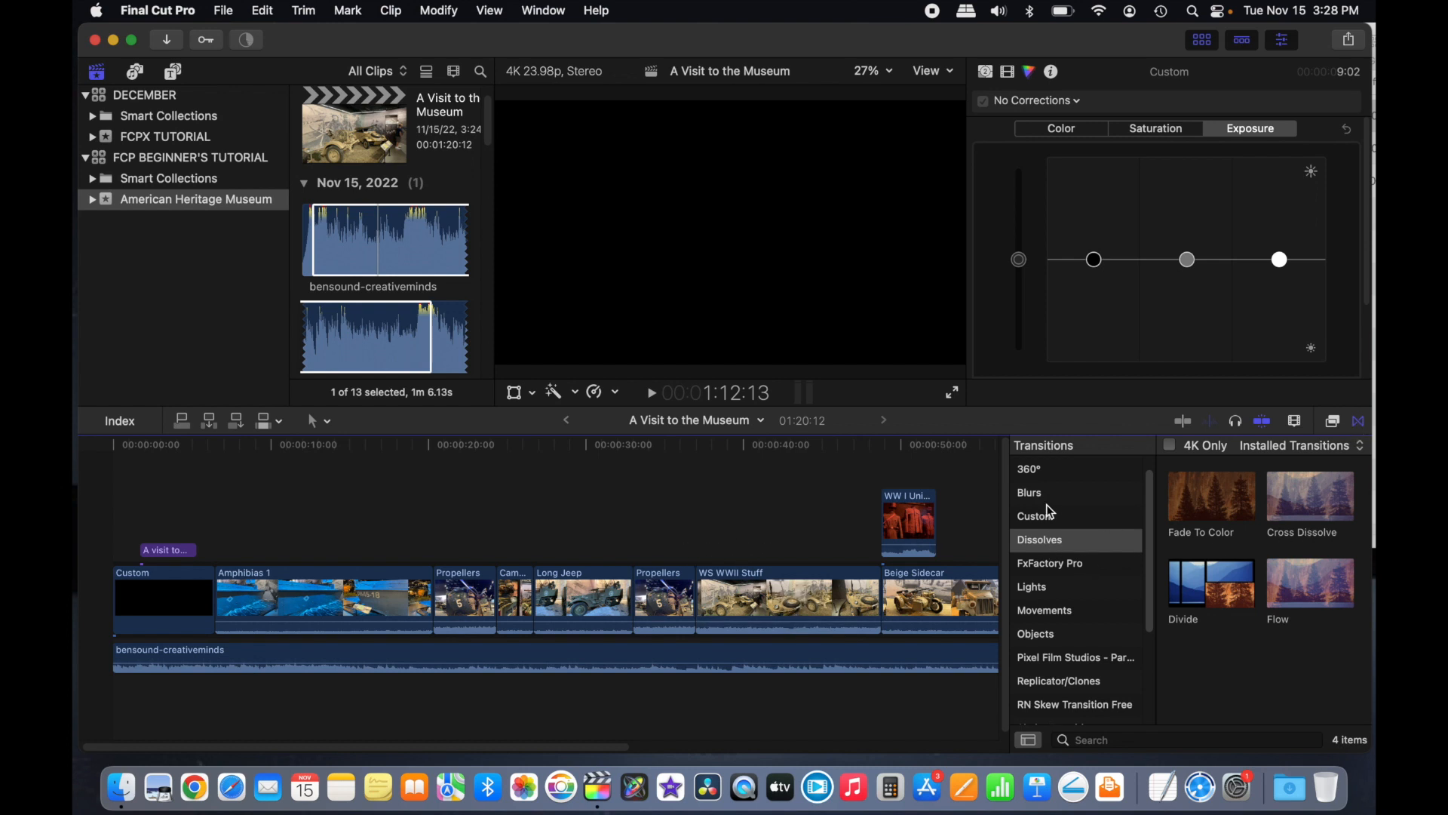
scroll(1050, 512, up, 2)
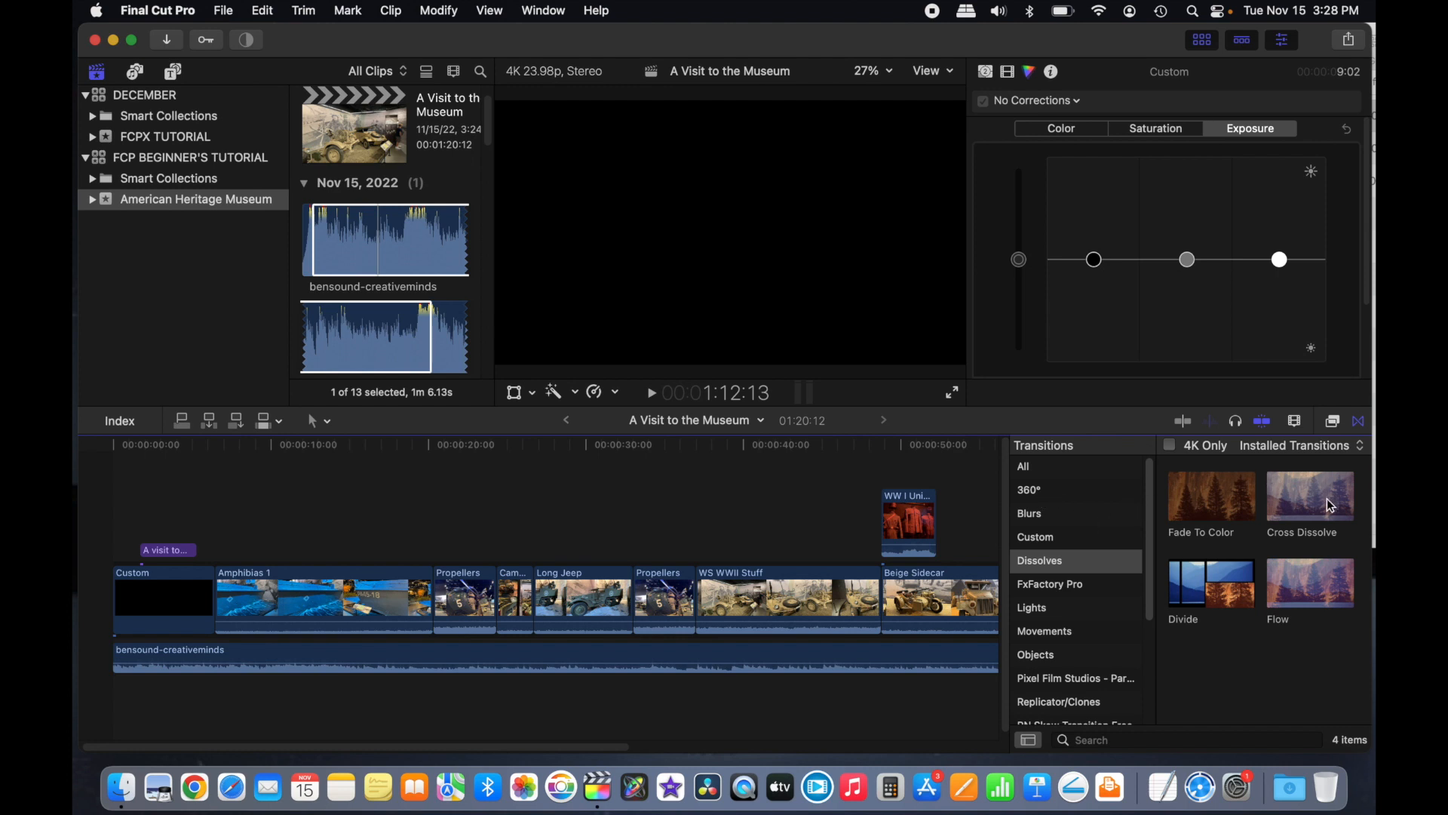
drag(1331, 506, 696, 602)
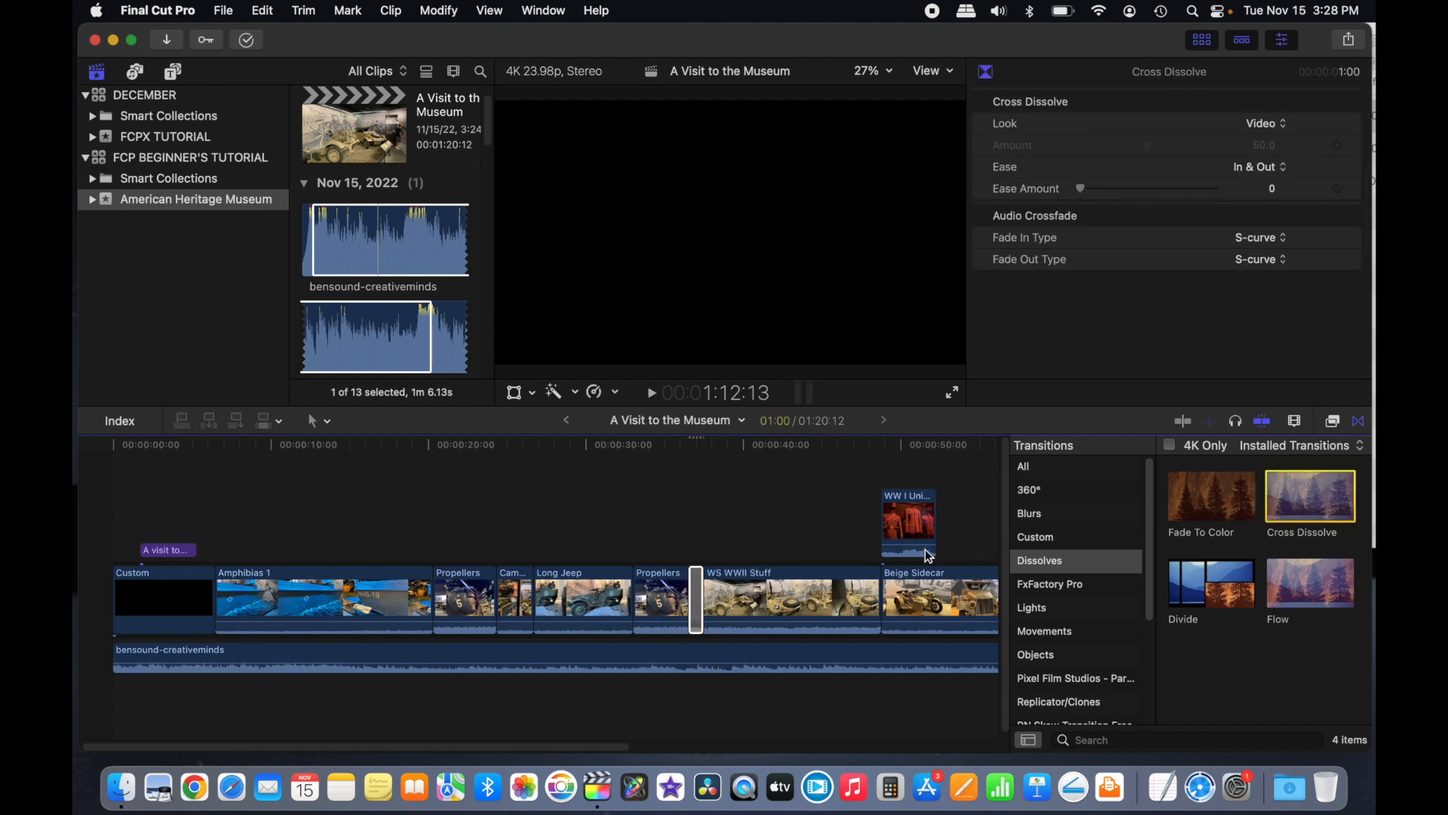
mouse_move(1310, 498)
mouse_down()
mouse_move(202, 608)
mouse_move(423, 613)
mouse_move(436, 596)
mouse_move(638, 588)
mouse_move(441, 604)
mouse_move(534, 603)
mouse_up()
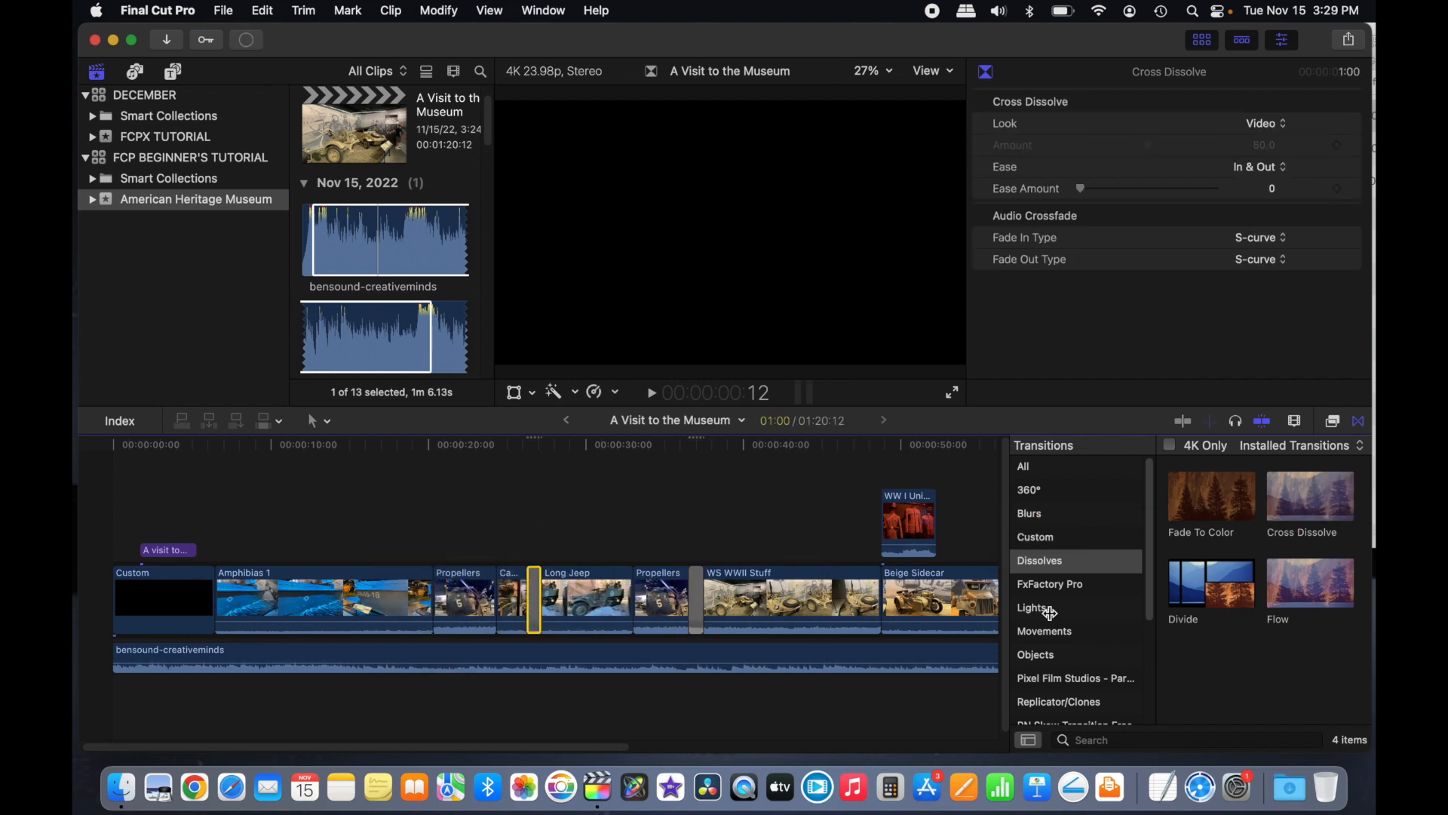
Step: Add the Lens Flare transition from the Lights category between Long Jeep and the second Propellers clip
click(1056, 610)
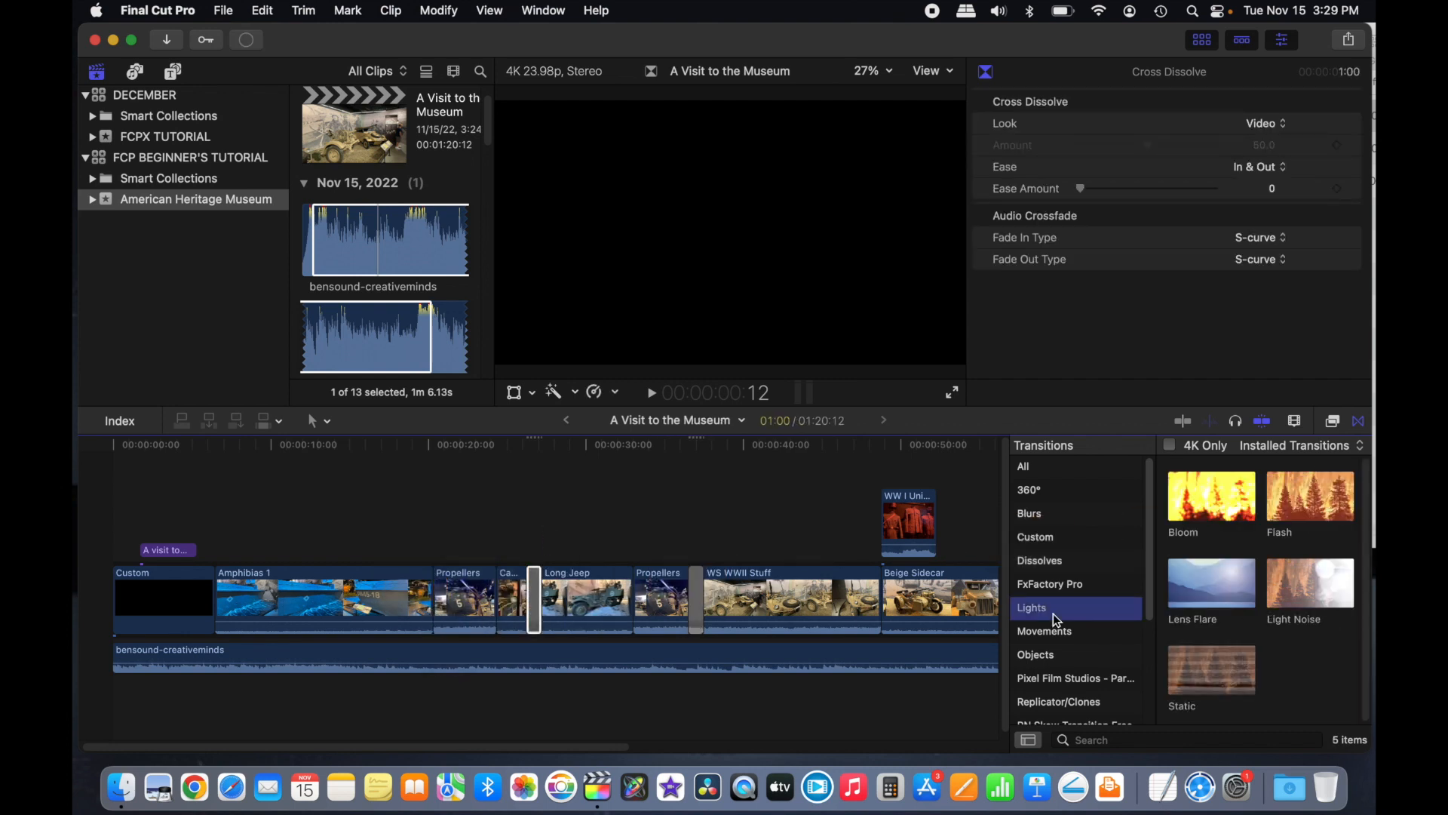
click(634, 550)
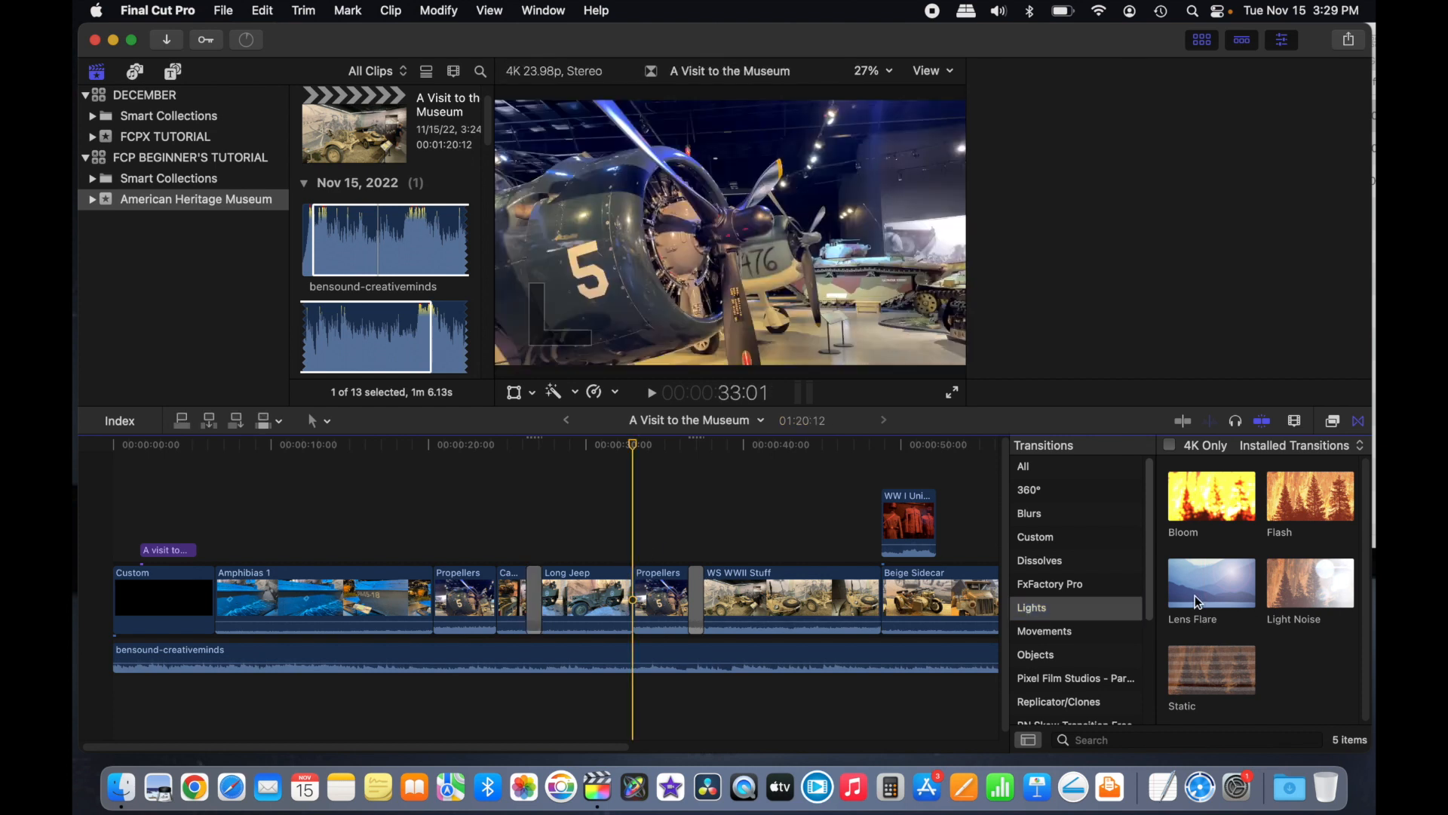
drag(1199, 601, 632, 613)
Step: Add a transition from the Movements category between Amphibias 1 and the first Propellers clip, accepting the clip trimming
click(1045, 632)
scroll(1209, 596, down, 2)
drag(1210, 617, 497, 596)
key(Return)
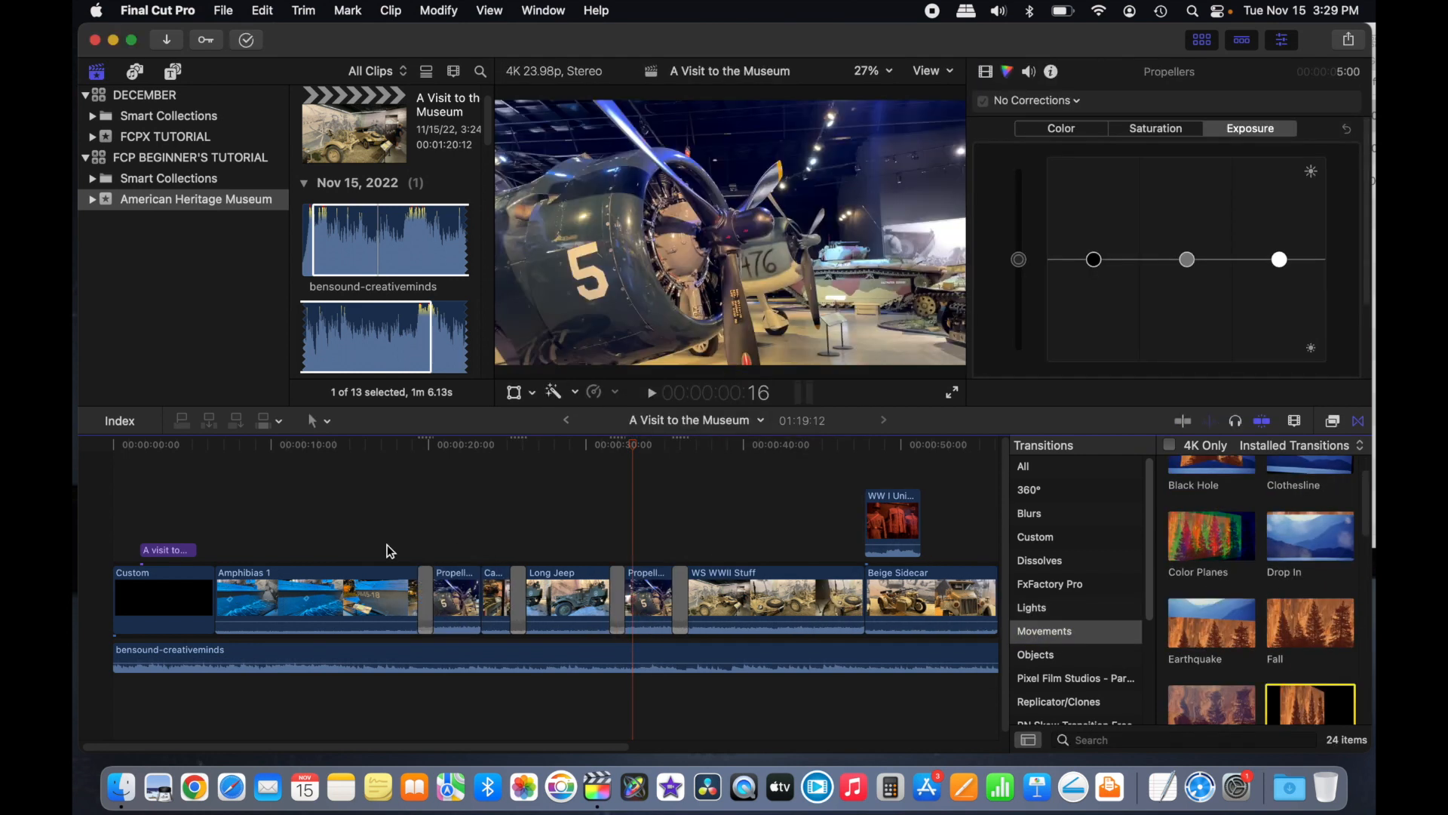
Step: Add the custom Rotate Anti Clockwise transition at the end of the first Propellers clip
click(1039, 654)
click(1047, 538)
drag(1211, 498, 481, 613)
Step: Add a Fade To Color transition between Fold Up Plane and the closing black solid
scroll(704, 598, right, 10)
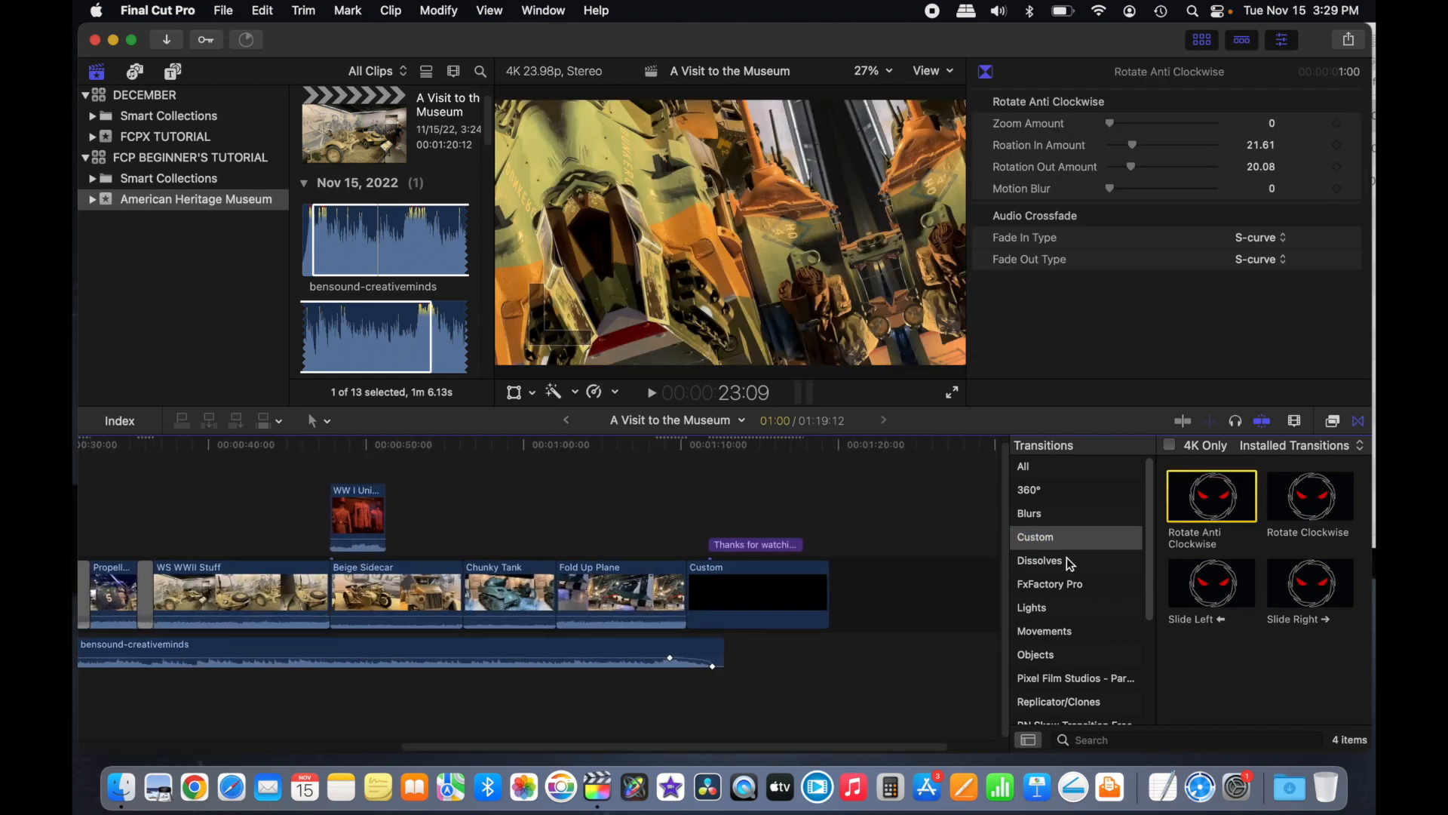
click(1071, 563)
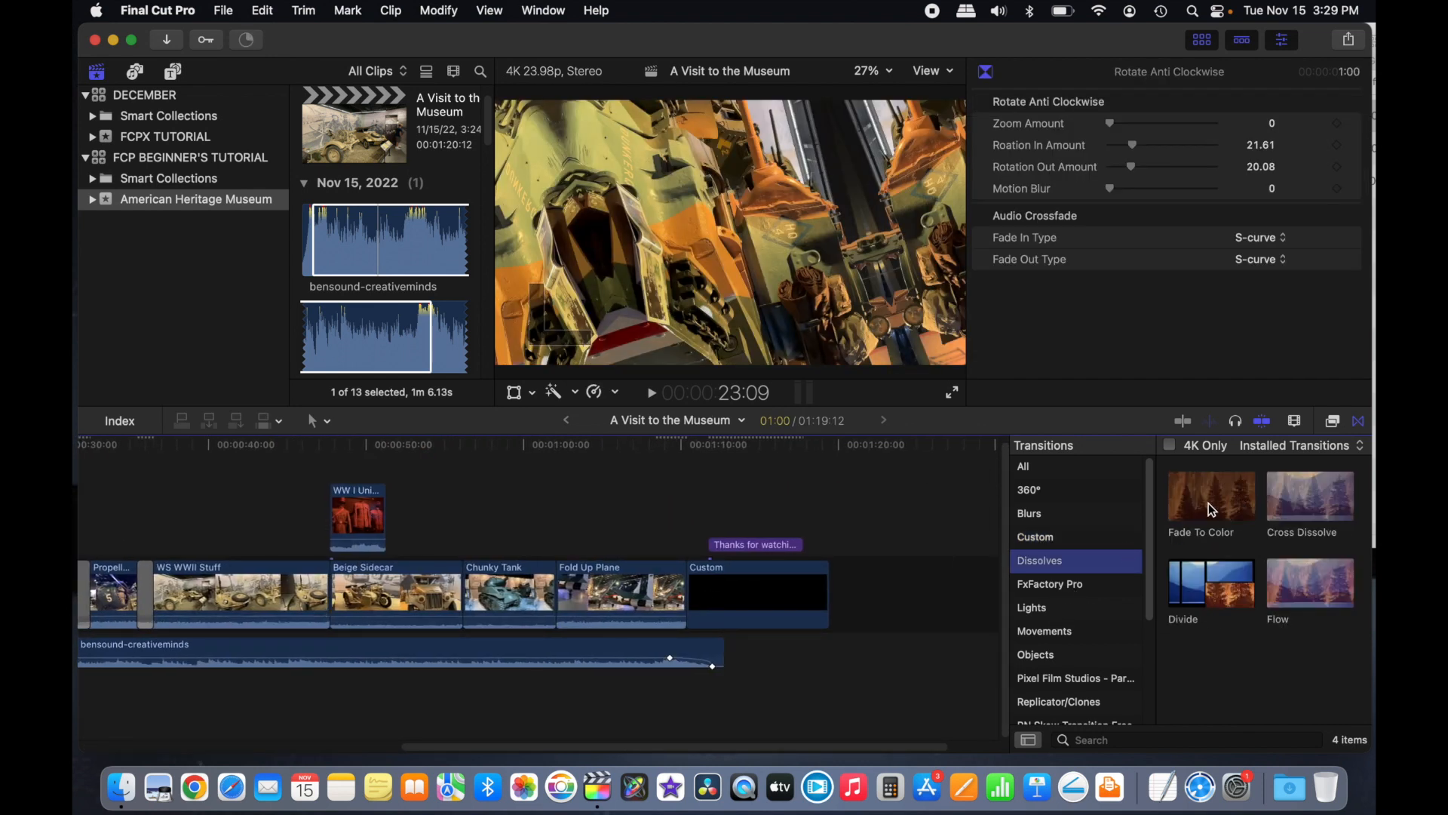
drag(1212, 509, 695, 594)
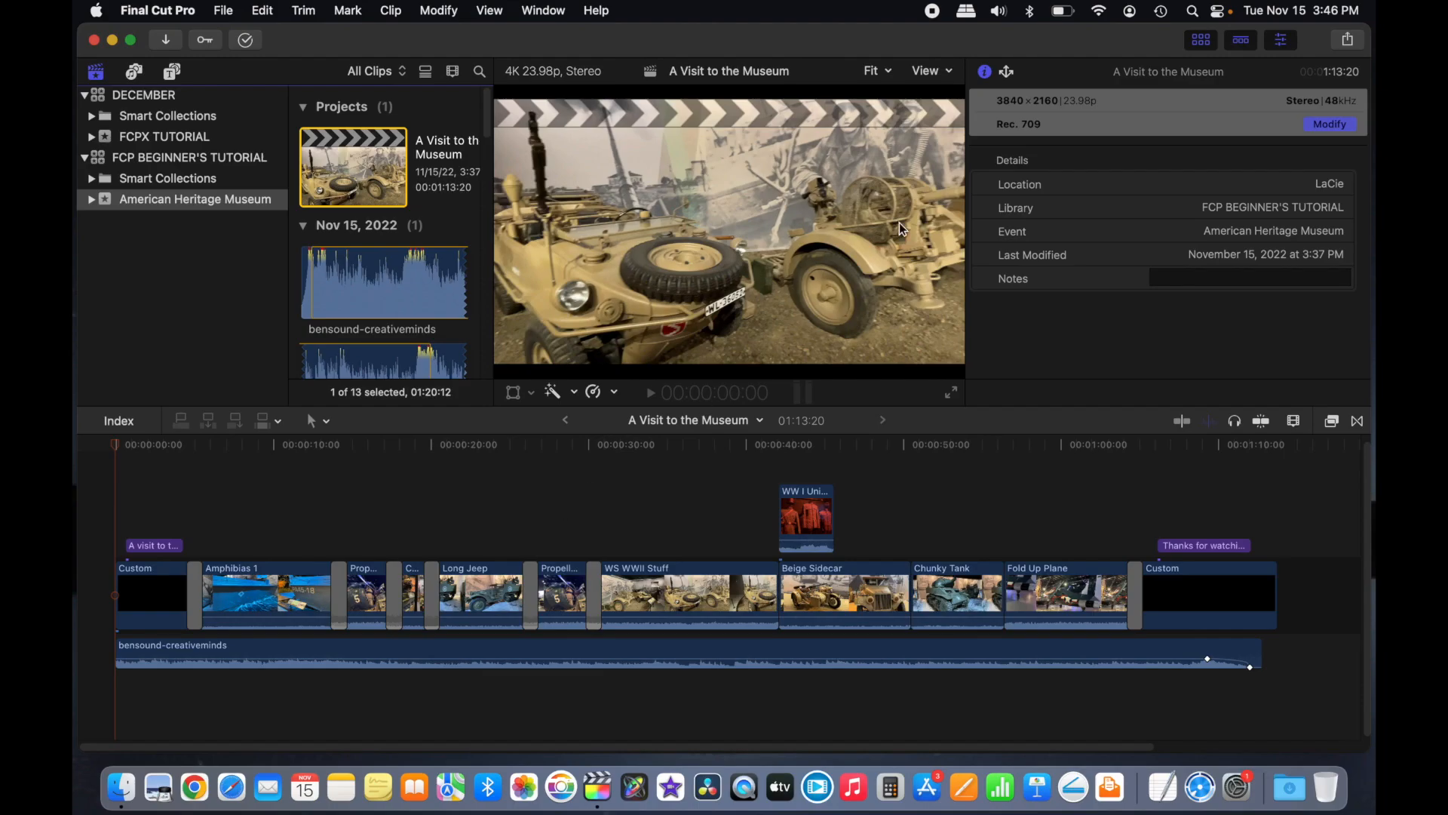
Step: Switch the viewer's media playback to Optimized/Original and open the background tasks
mouse_move(983, 161)
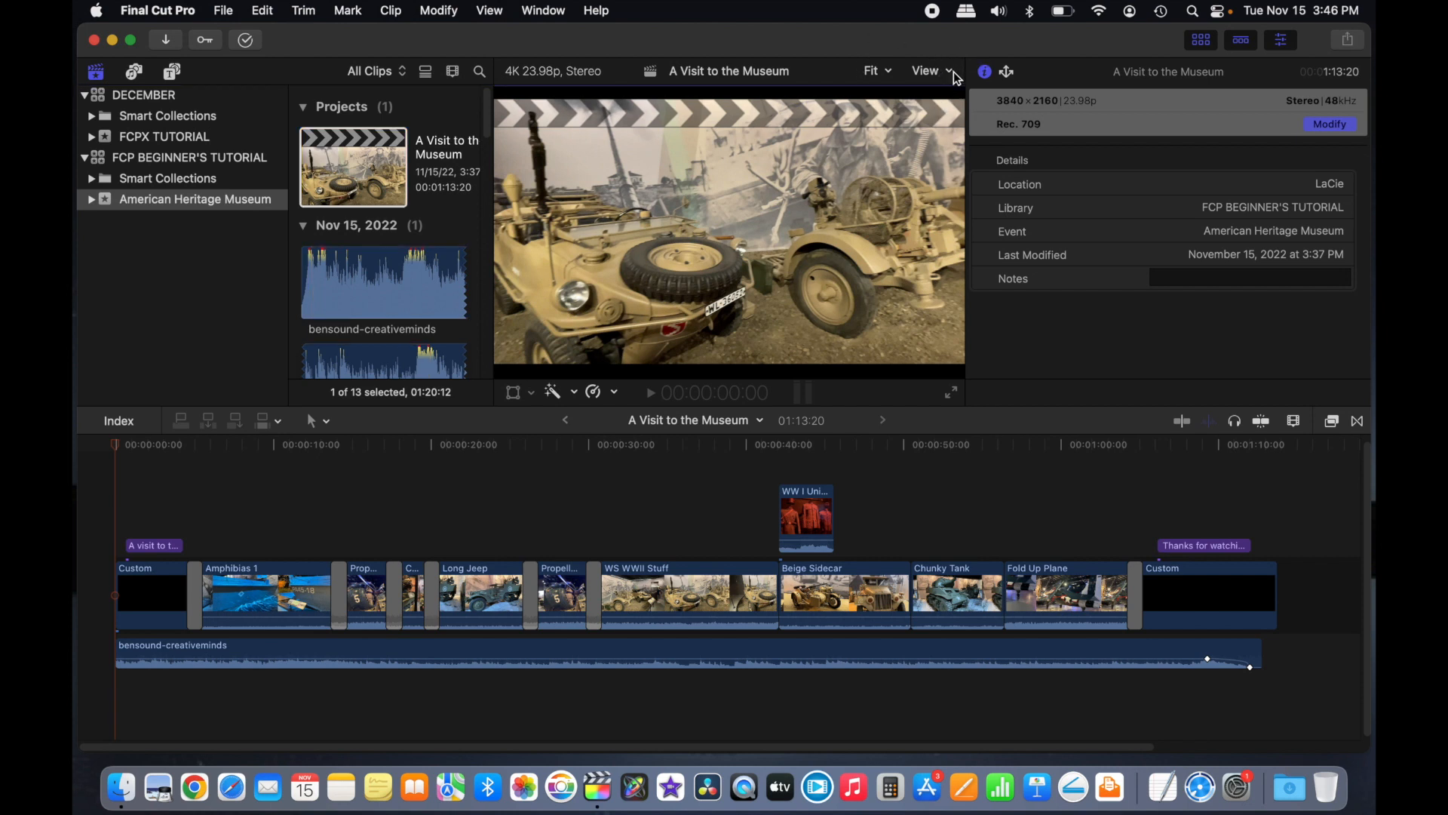
click(948, 72)
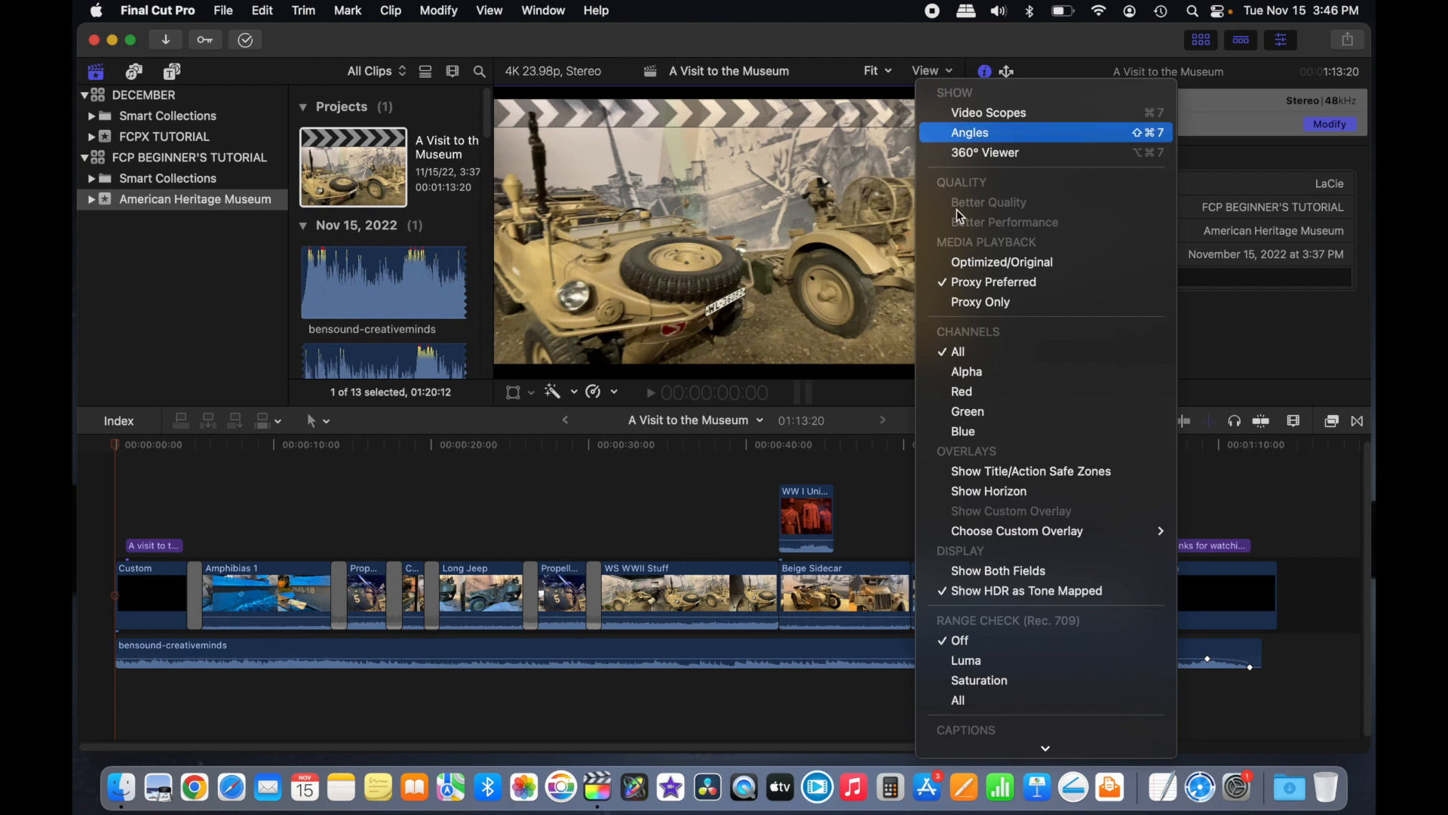
click(981, 273)
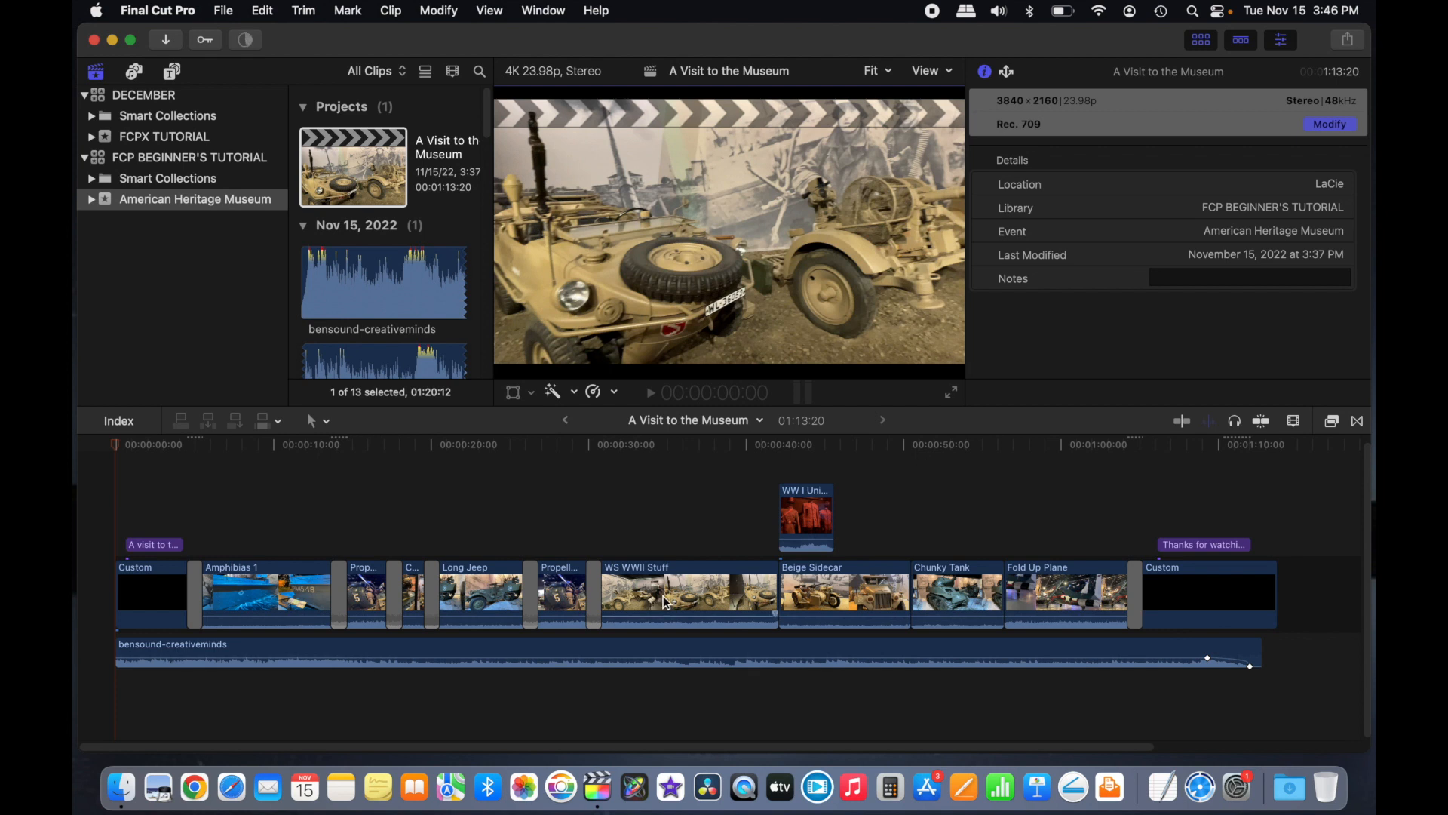
click(247, 42)
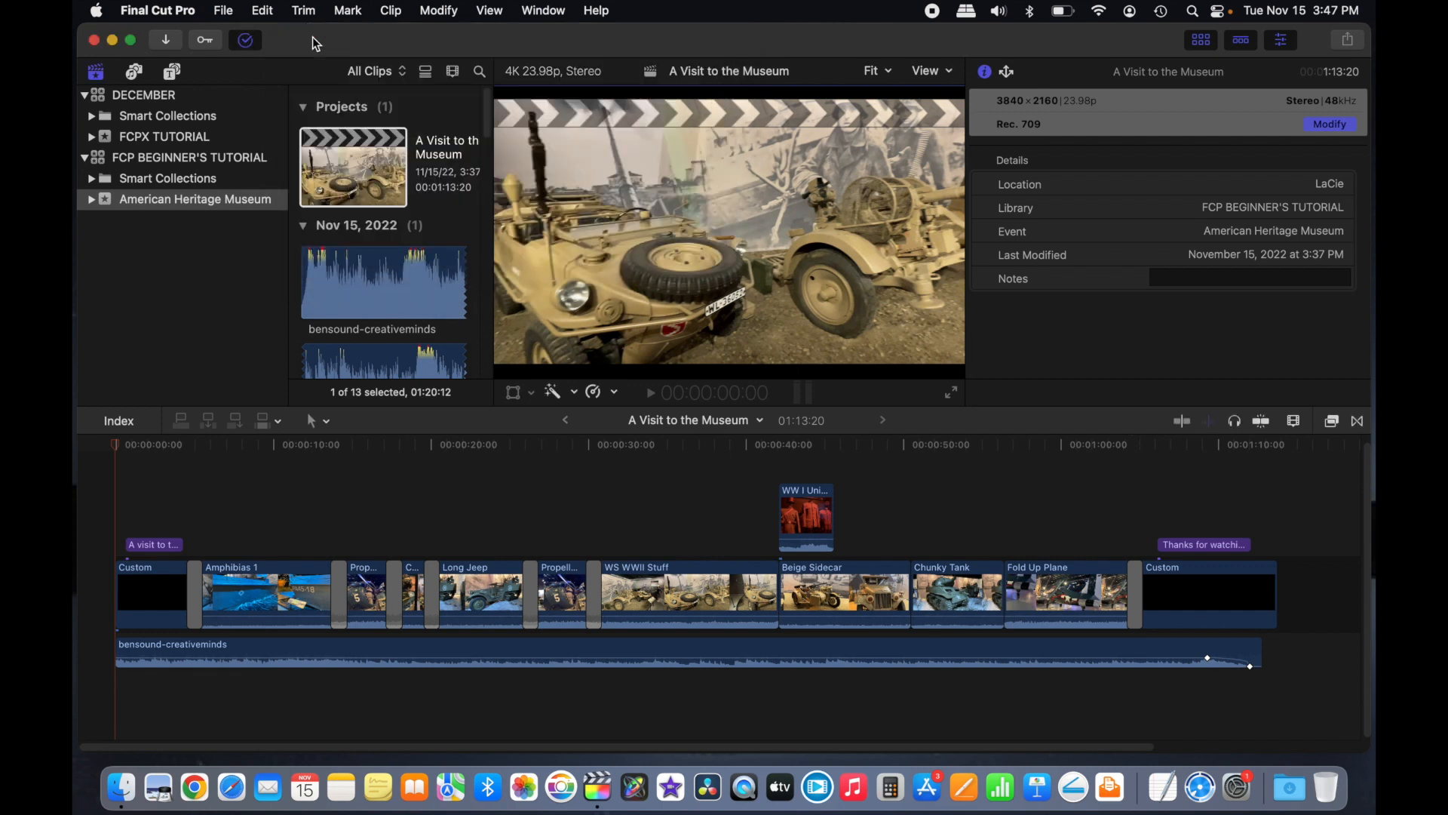
Step: Select the A Visit to the Museum project in the browser and start sharing it with the default Export File destination
click(313, 37)
click(365, 184)
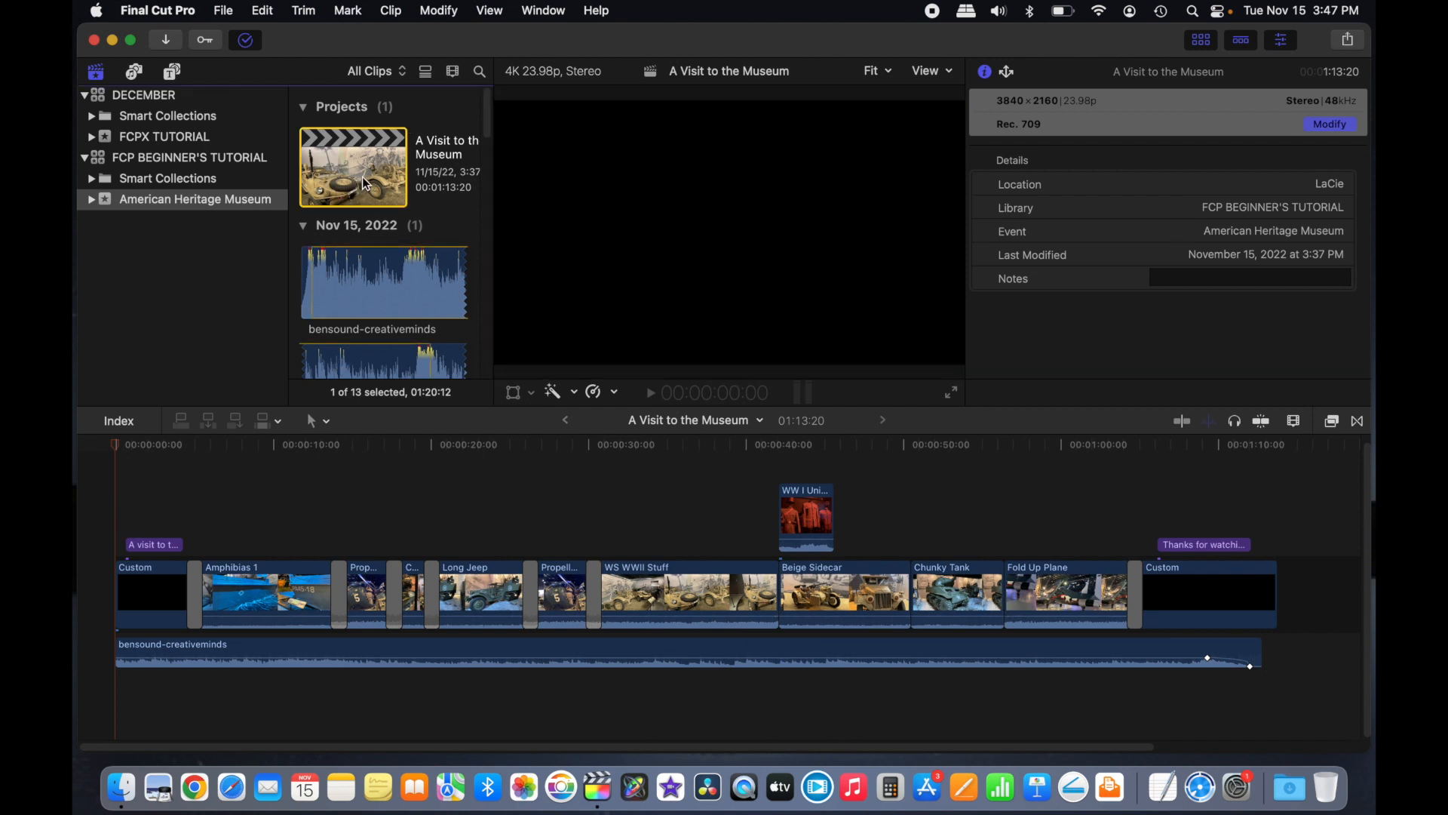
click(1348, 44)
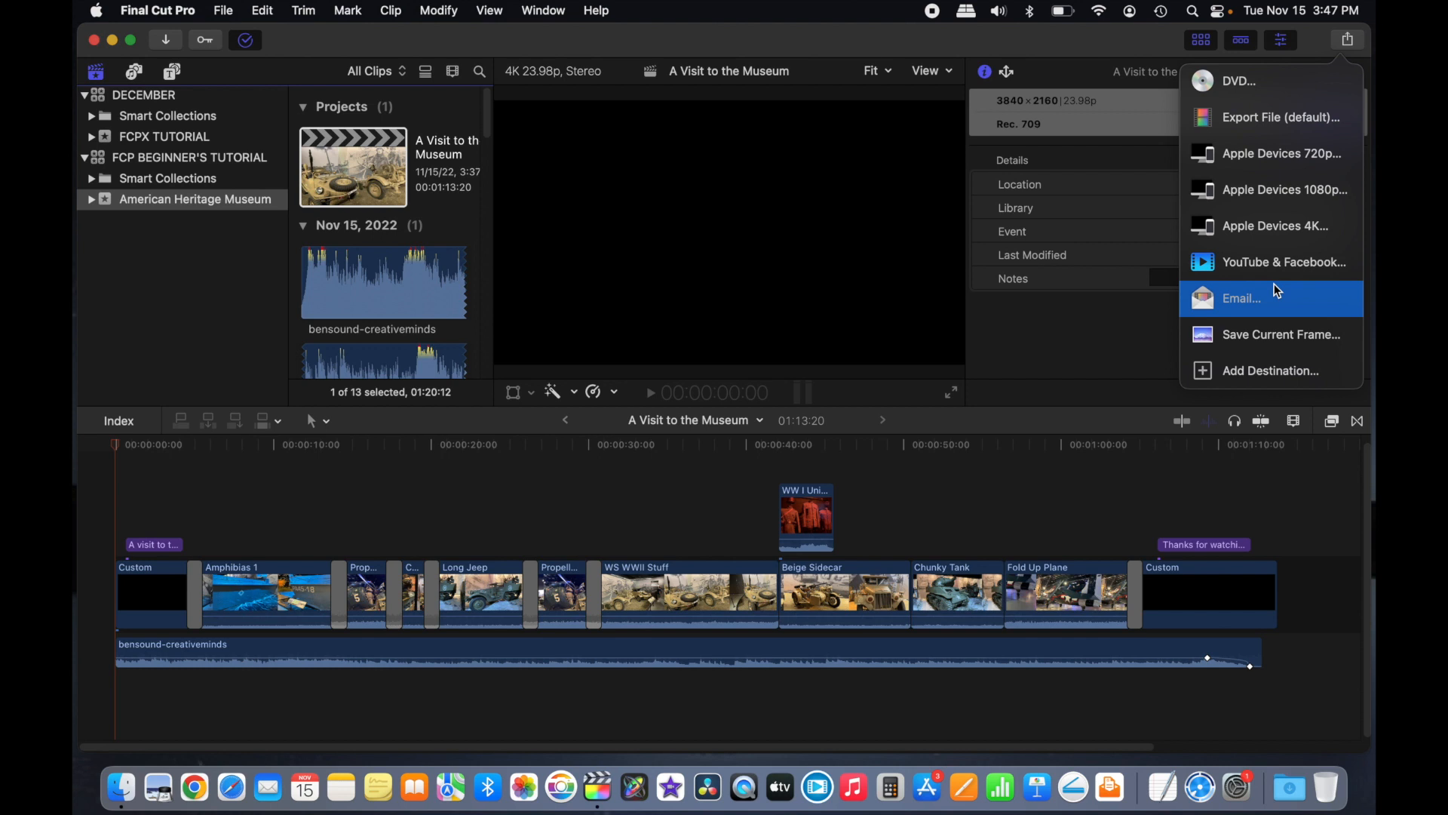
click(1292, 129)
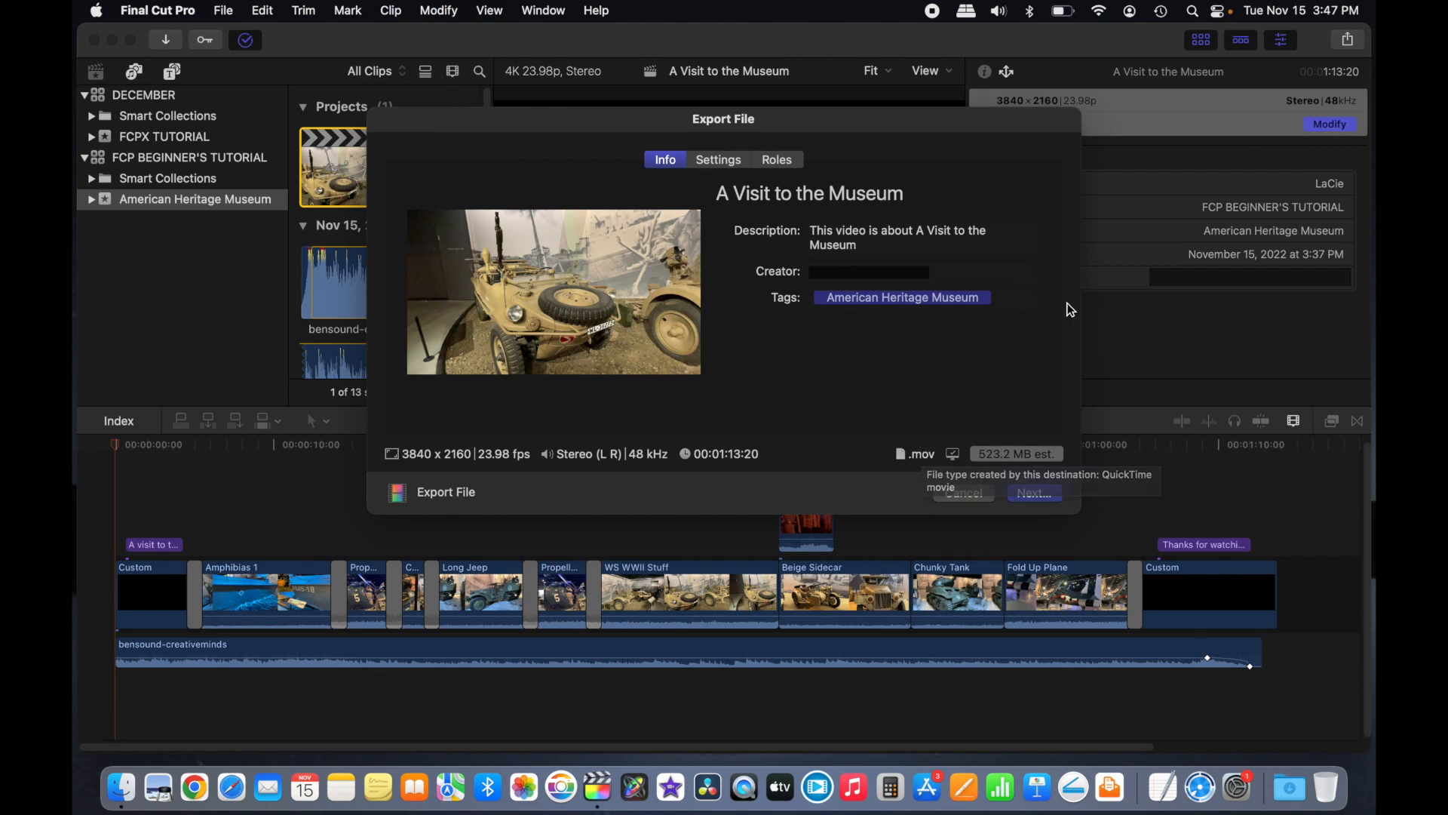
Step: Change the export description to "This video is about our visit to American Heritage Museum"
click(919, 252)
key(BackSpace)
key(BackSpace)
key(BackSpace)
key(BackSpace)
key(BackSpace)
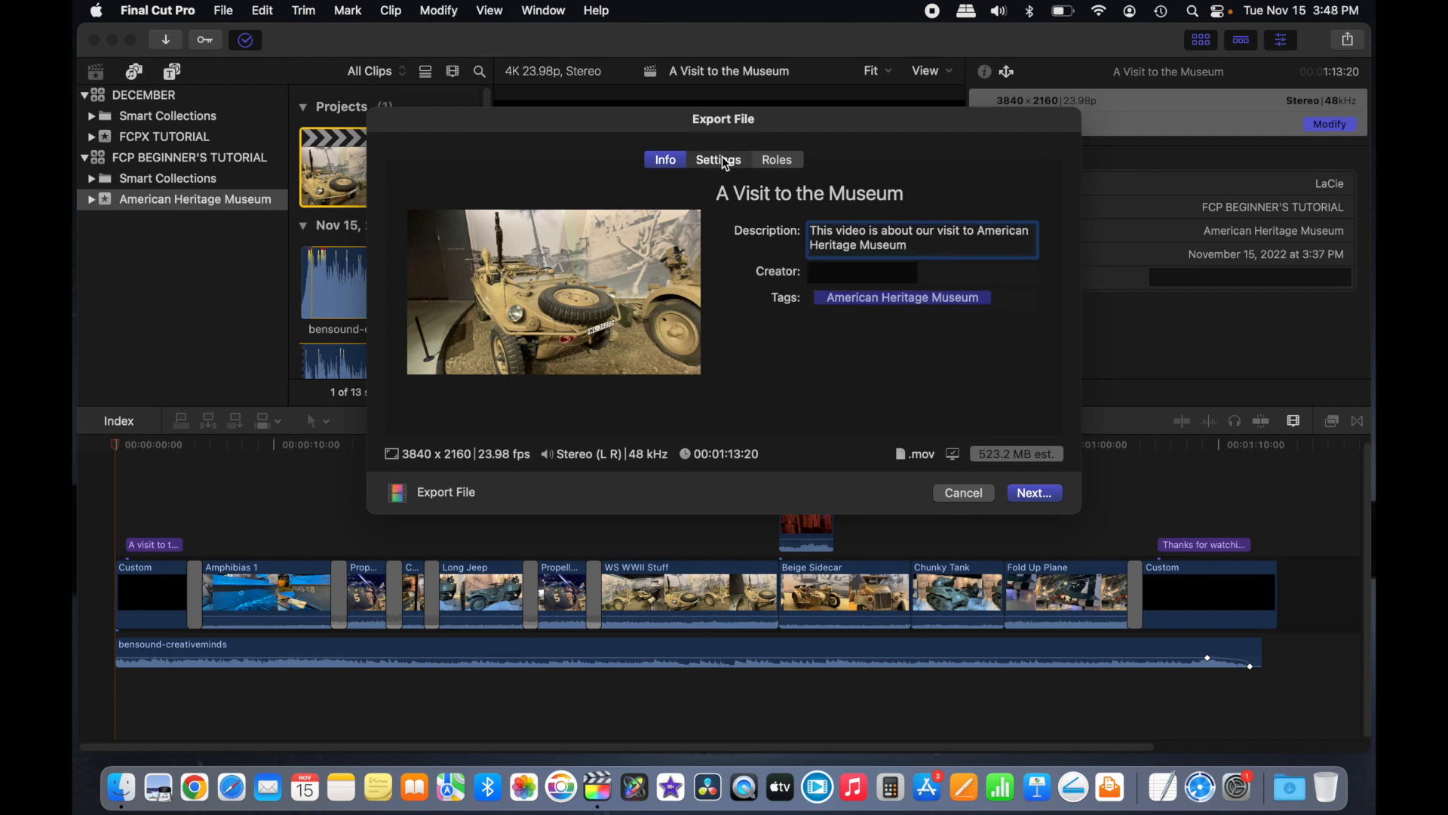
Step: Review the export settings and the available formats, keeping Video and Audio as the format
click(717, 158)
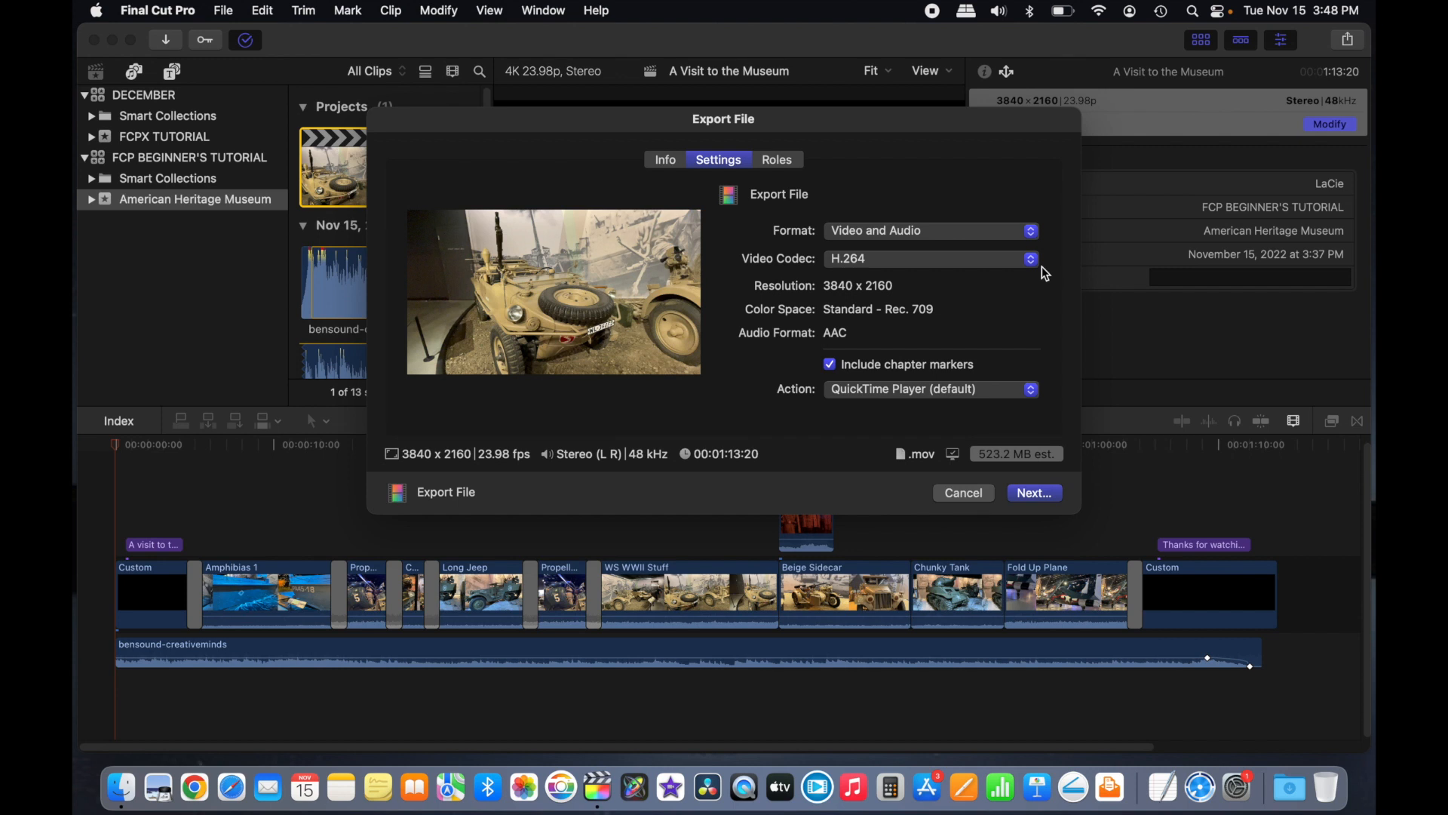
click(1032, 232)
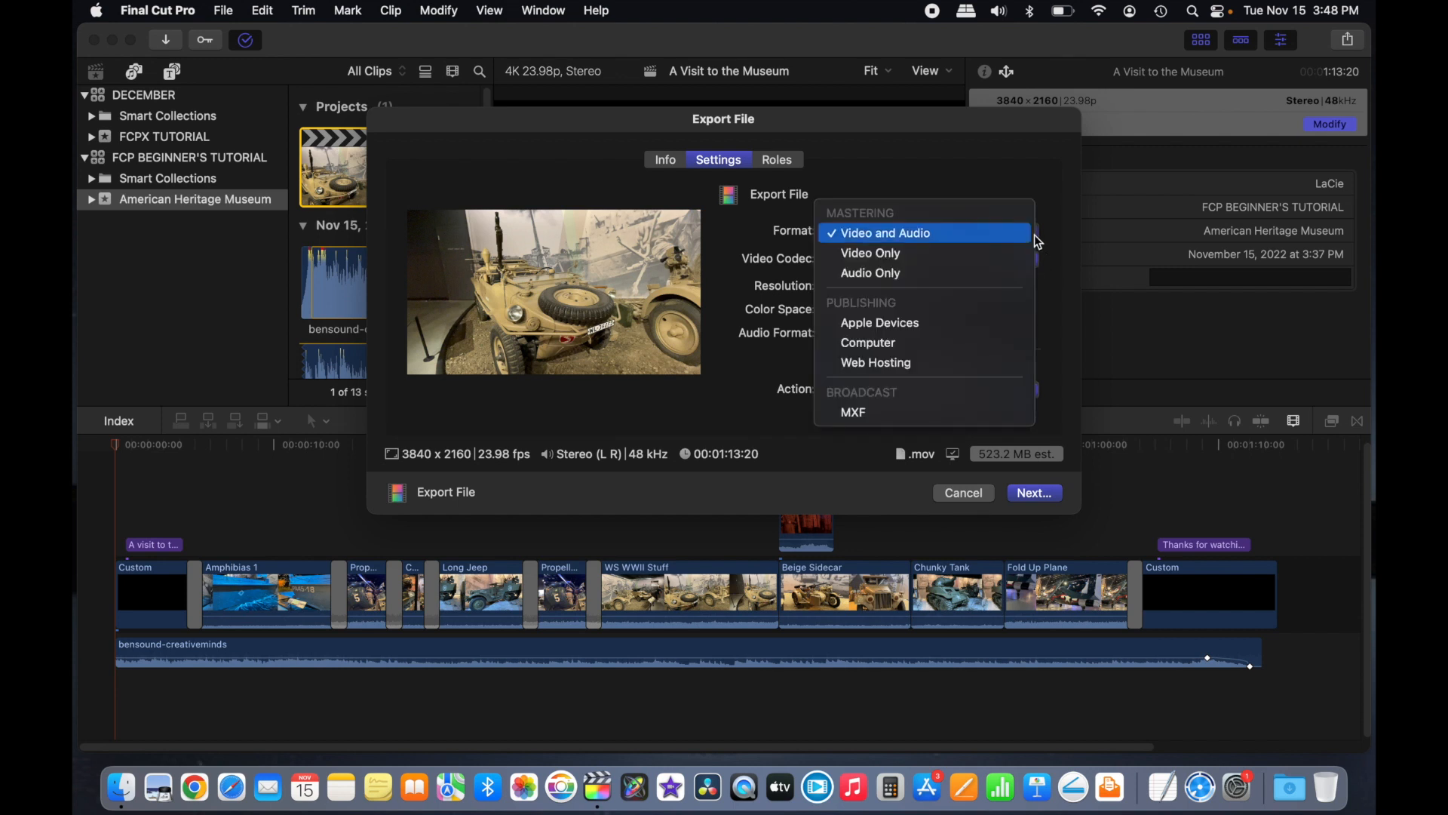
click(1034, 238)
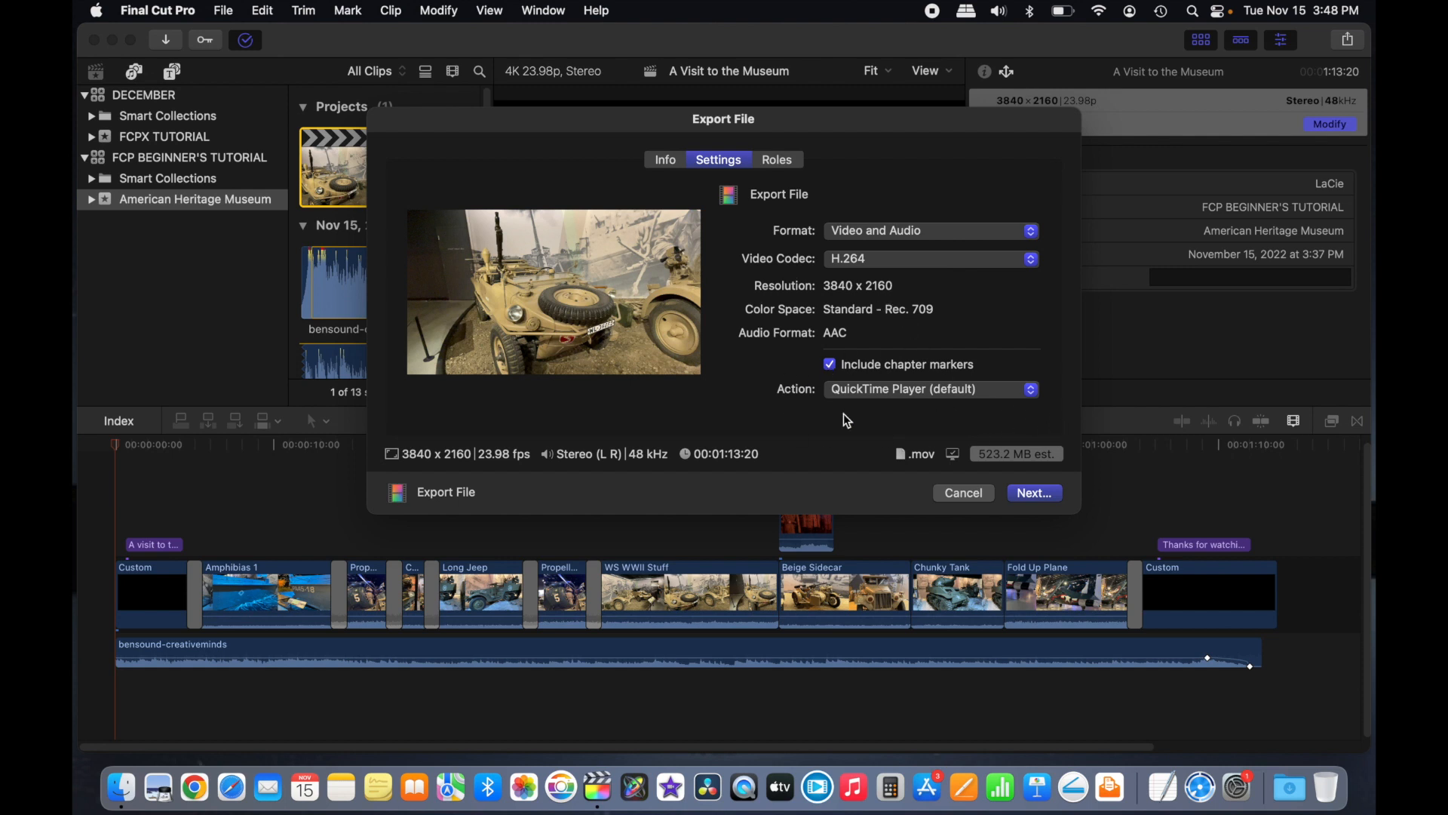
Step: Recheck the export info and save the exported movie as A Visit to the Museum in the suggested folder
click(665, 160)
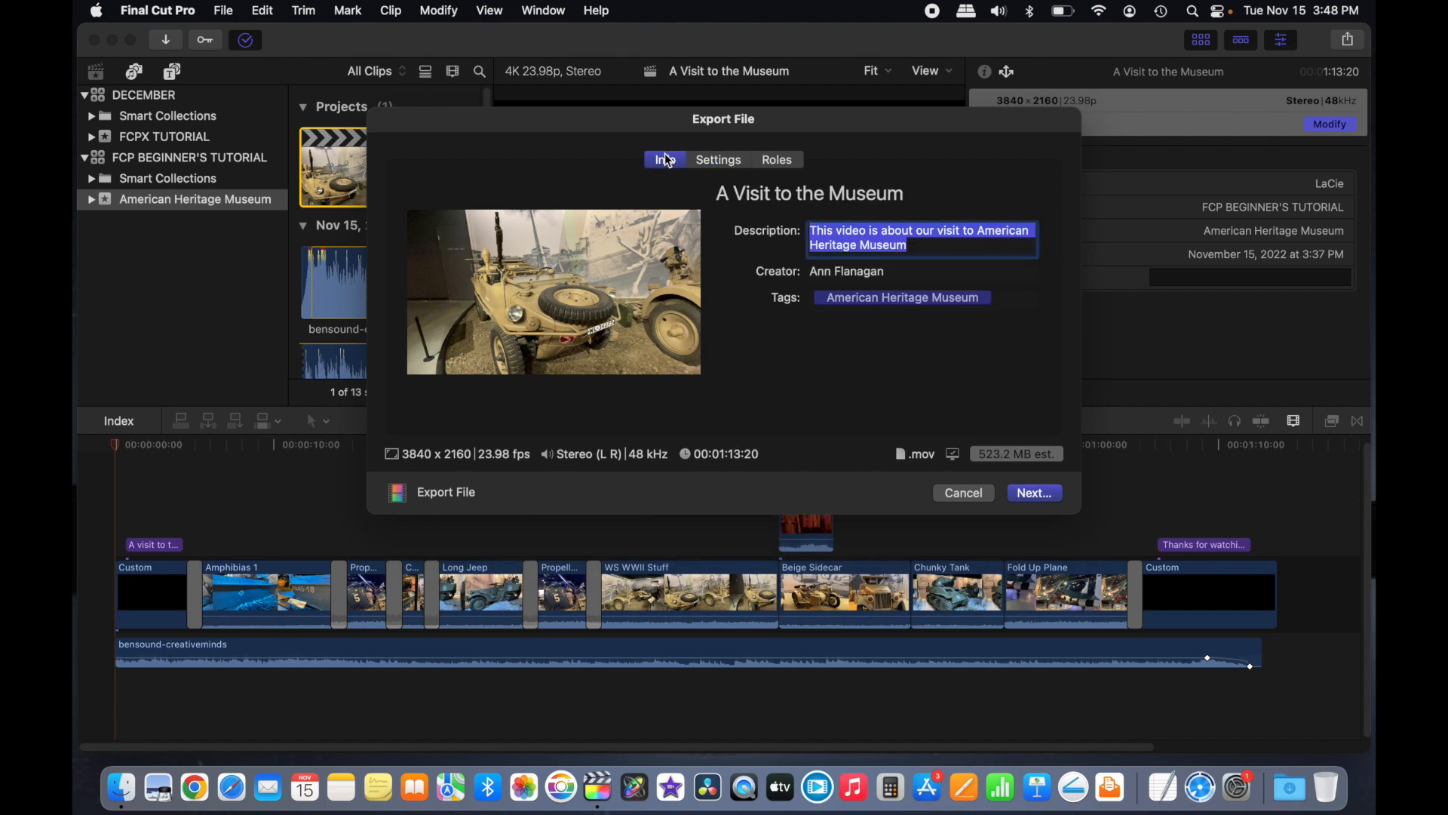
click(1029, 498)
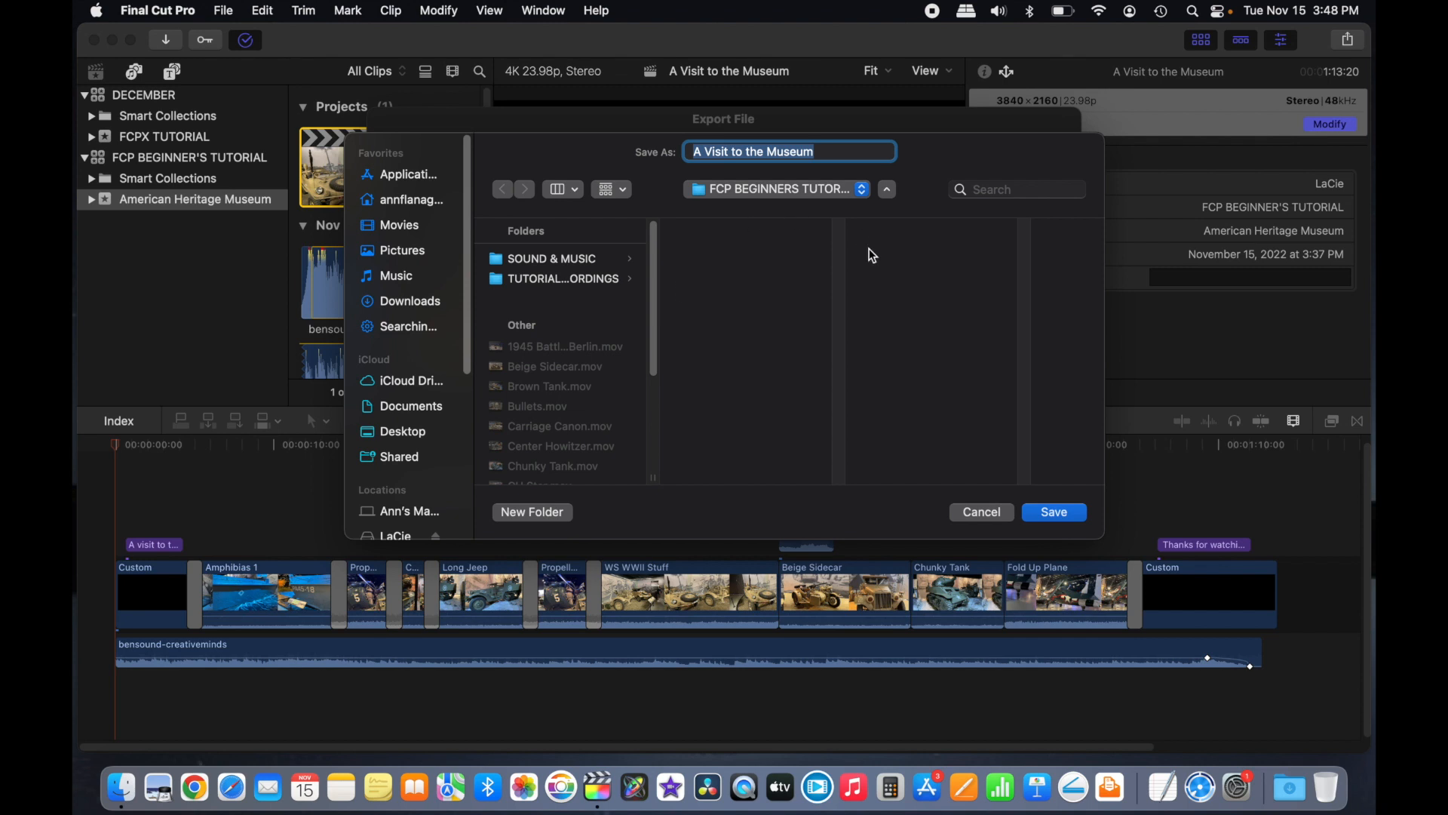
click(1056, 511)
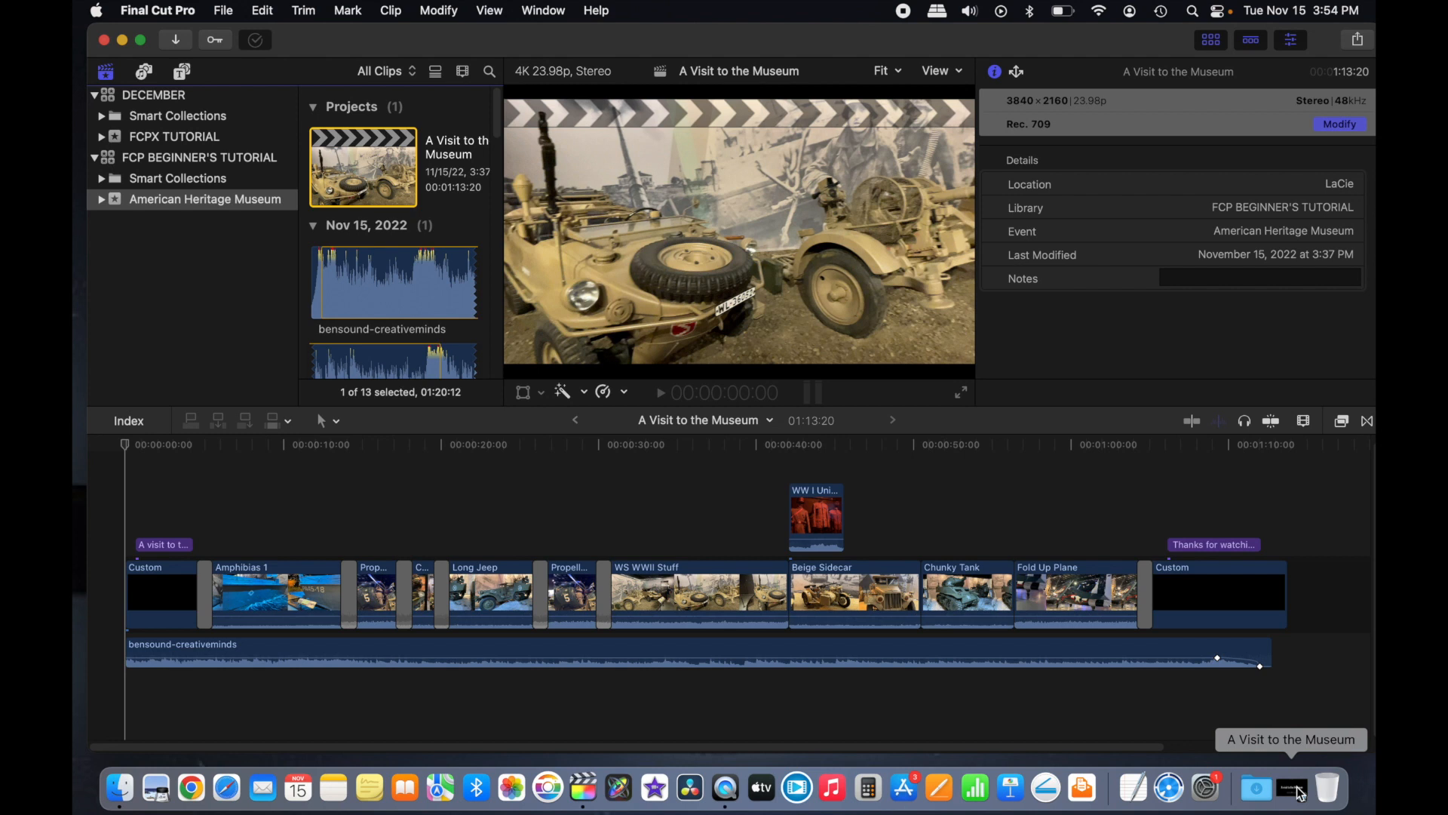
Step: Switch to QuickTime Player with the exported A Visit to the Museum movie and play its first part to check it
click(1299, 792)
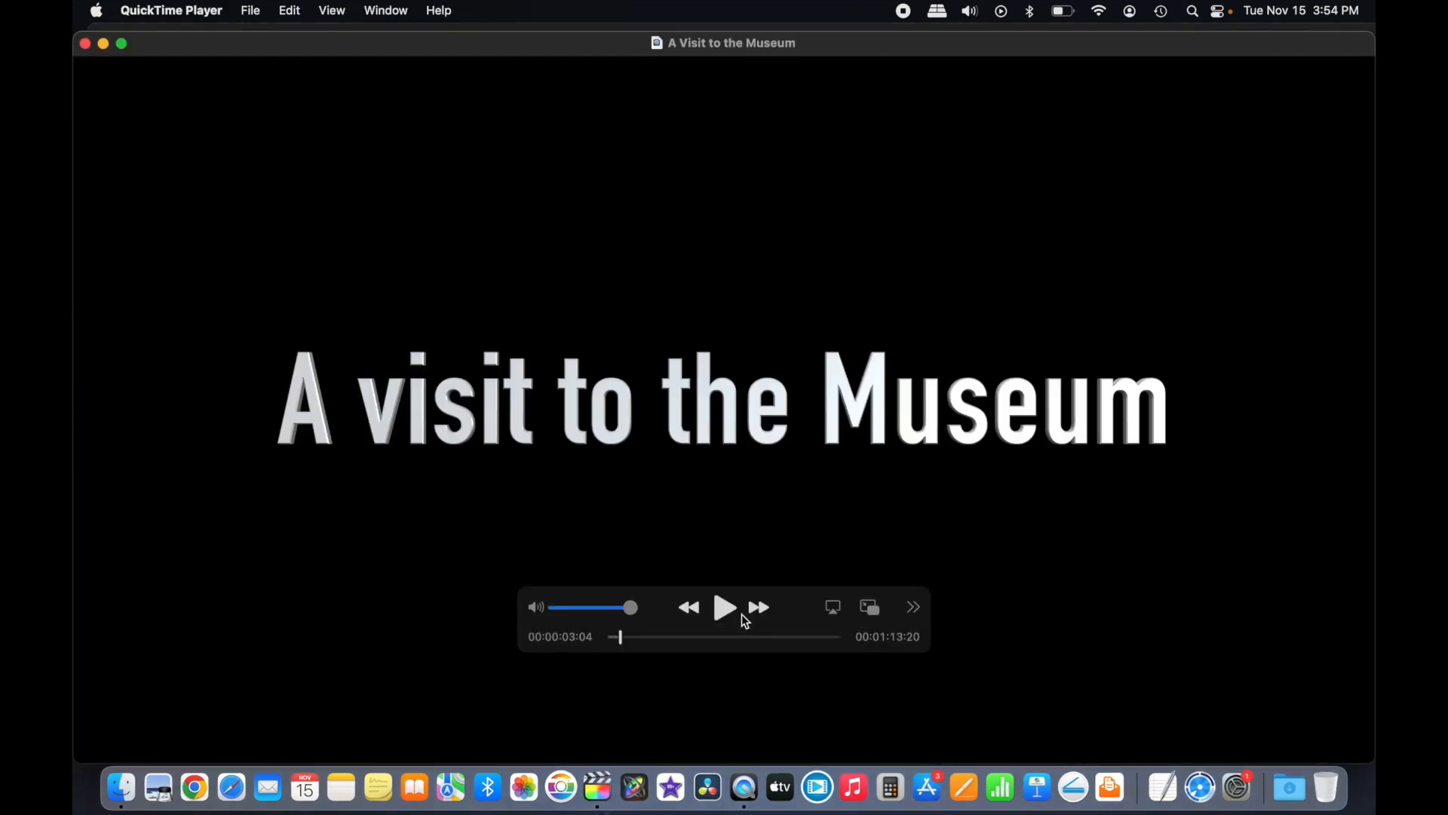
click(727, 615)
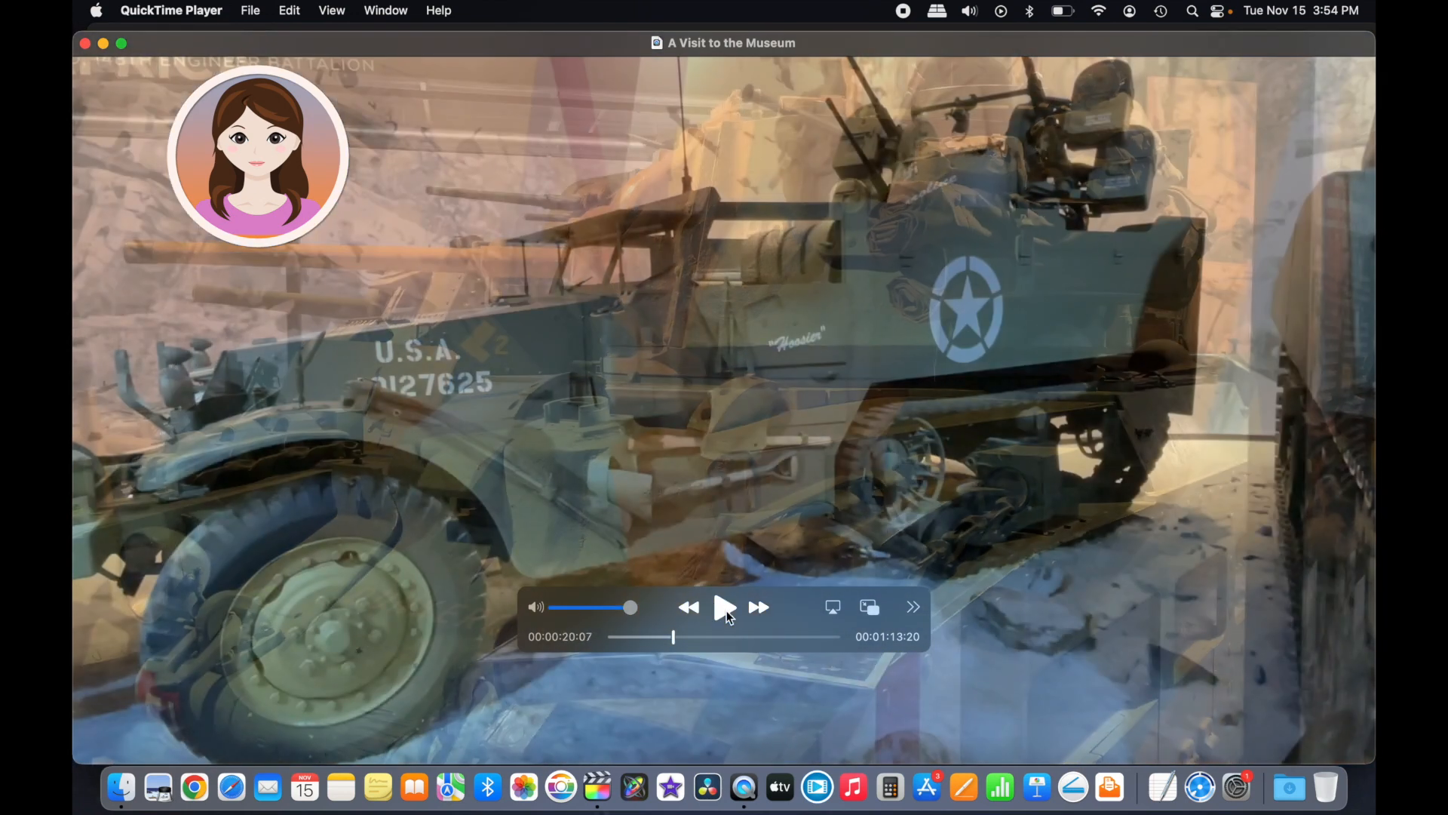
click(726, 610)
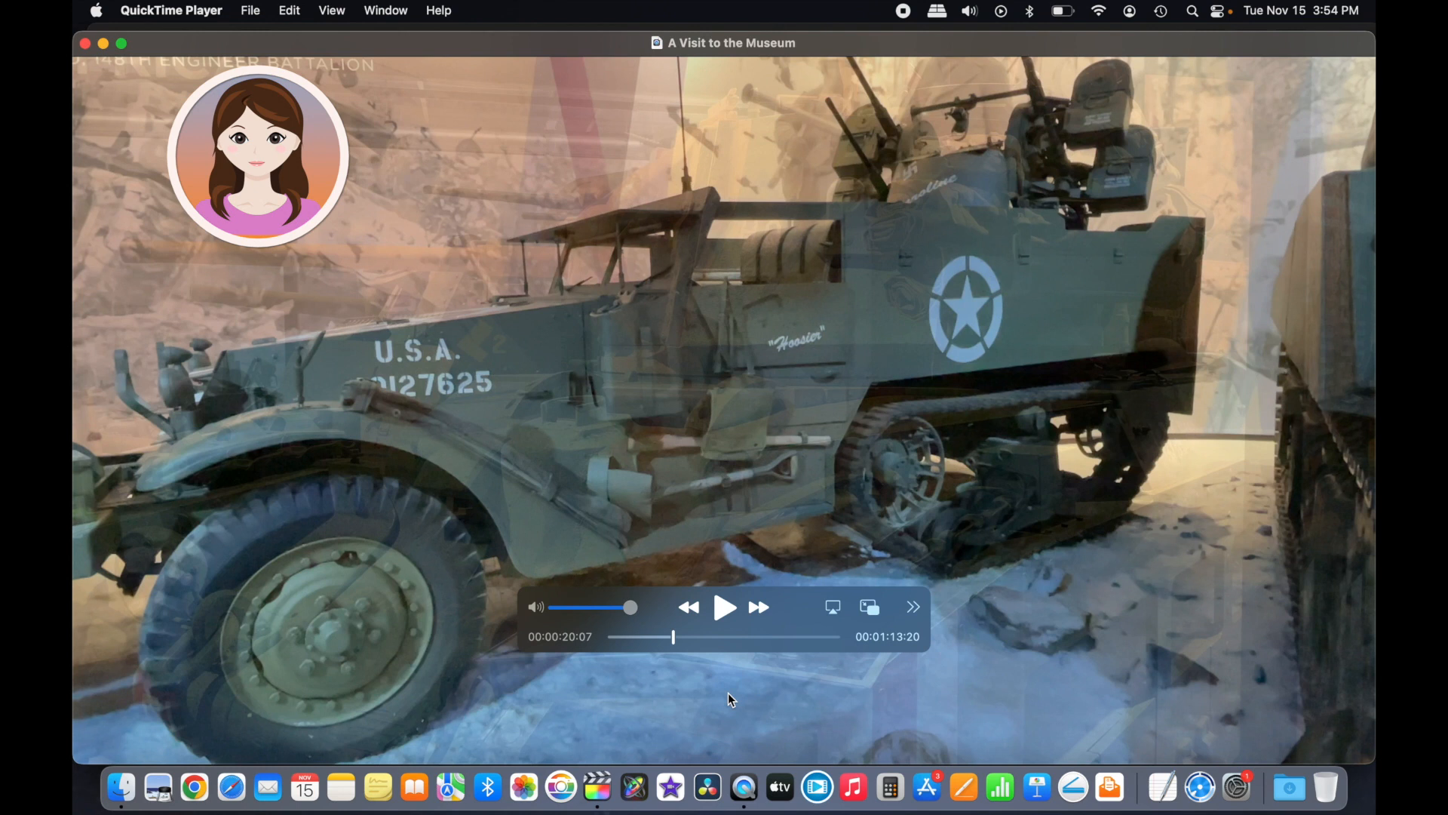